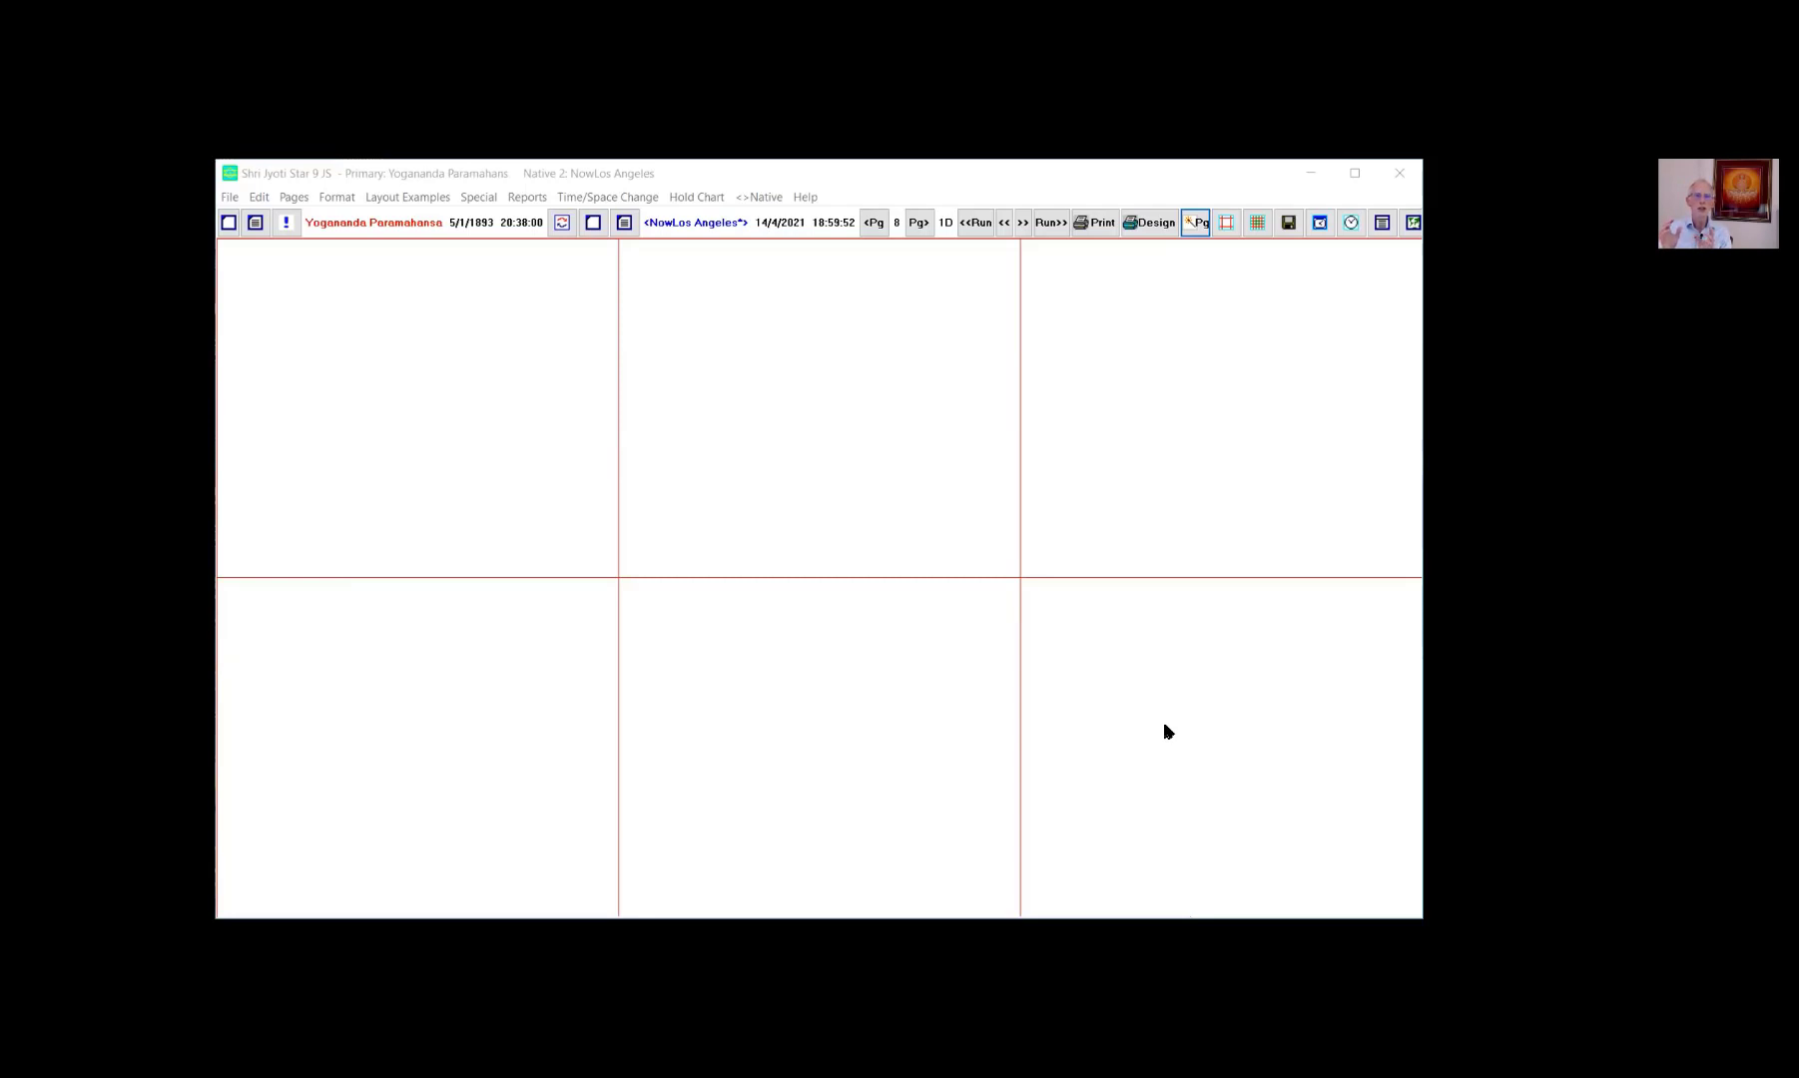
# Hide the grid lines on the page and open the data entry window for the primary chart.
pyautogui.click(1260, 222)
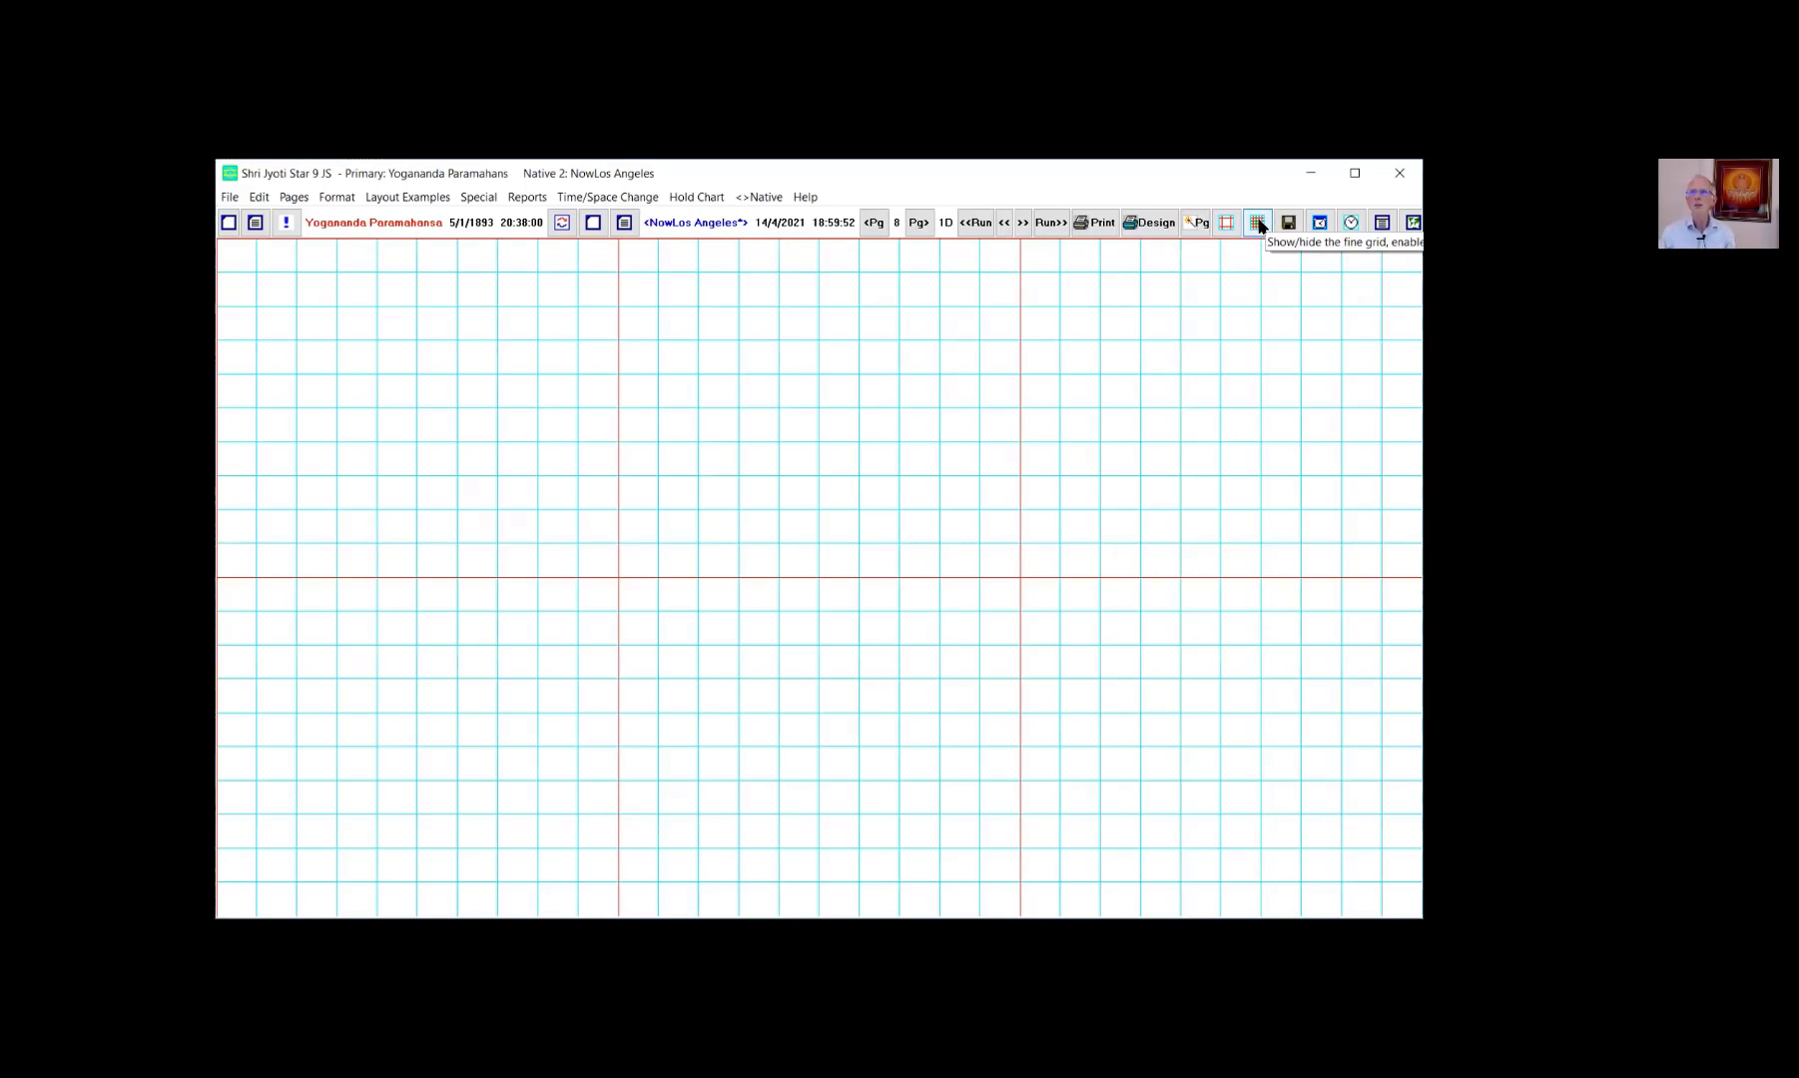
pyautogui.click(1259, 224)
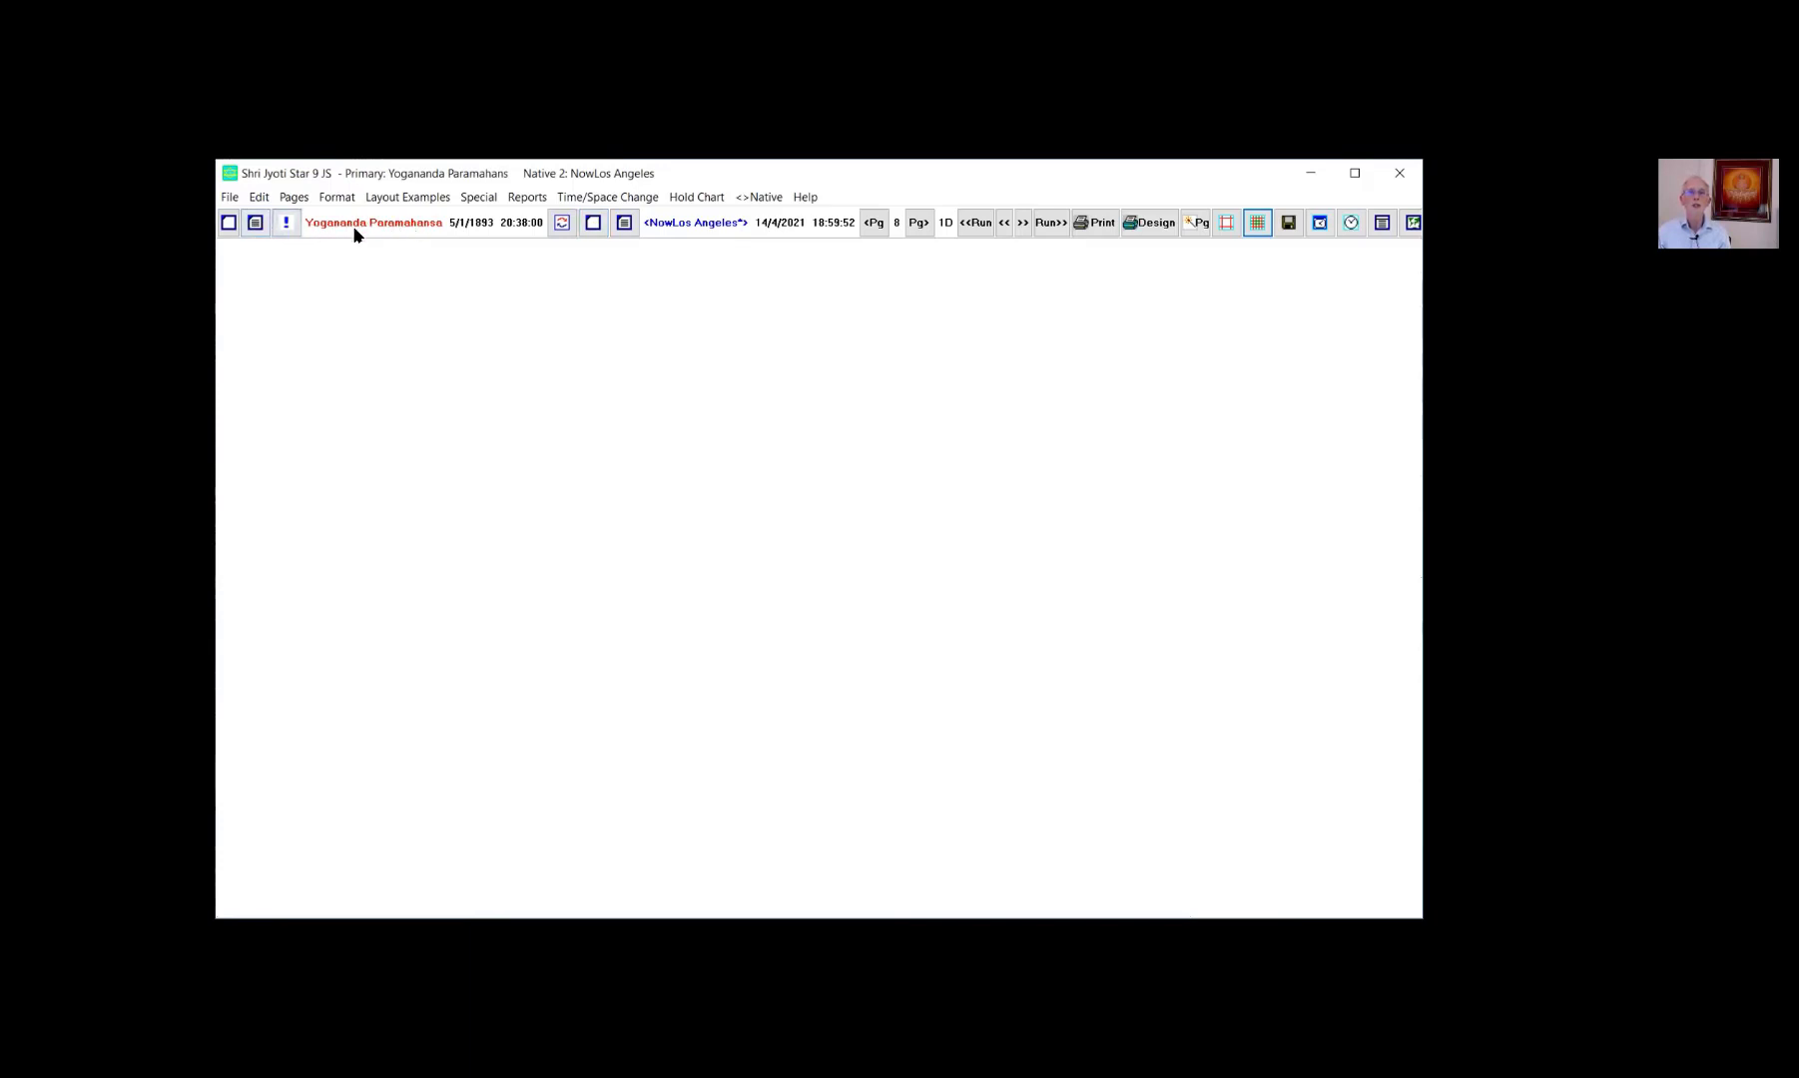
pyautogui.click(465, 224)
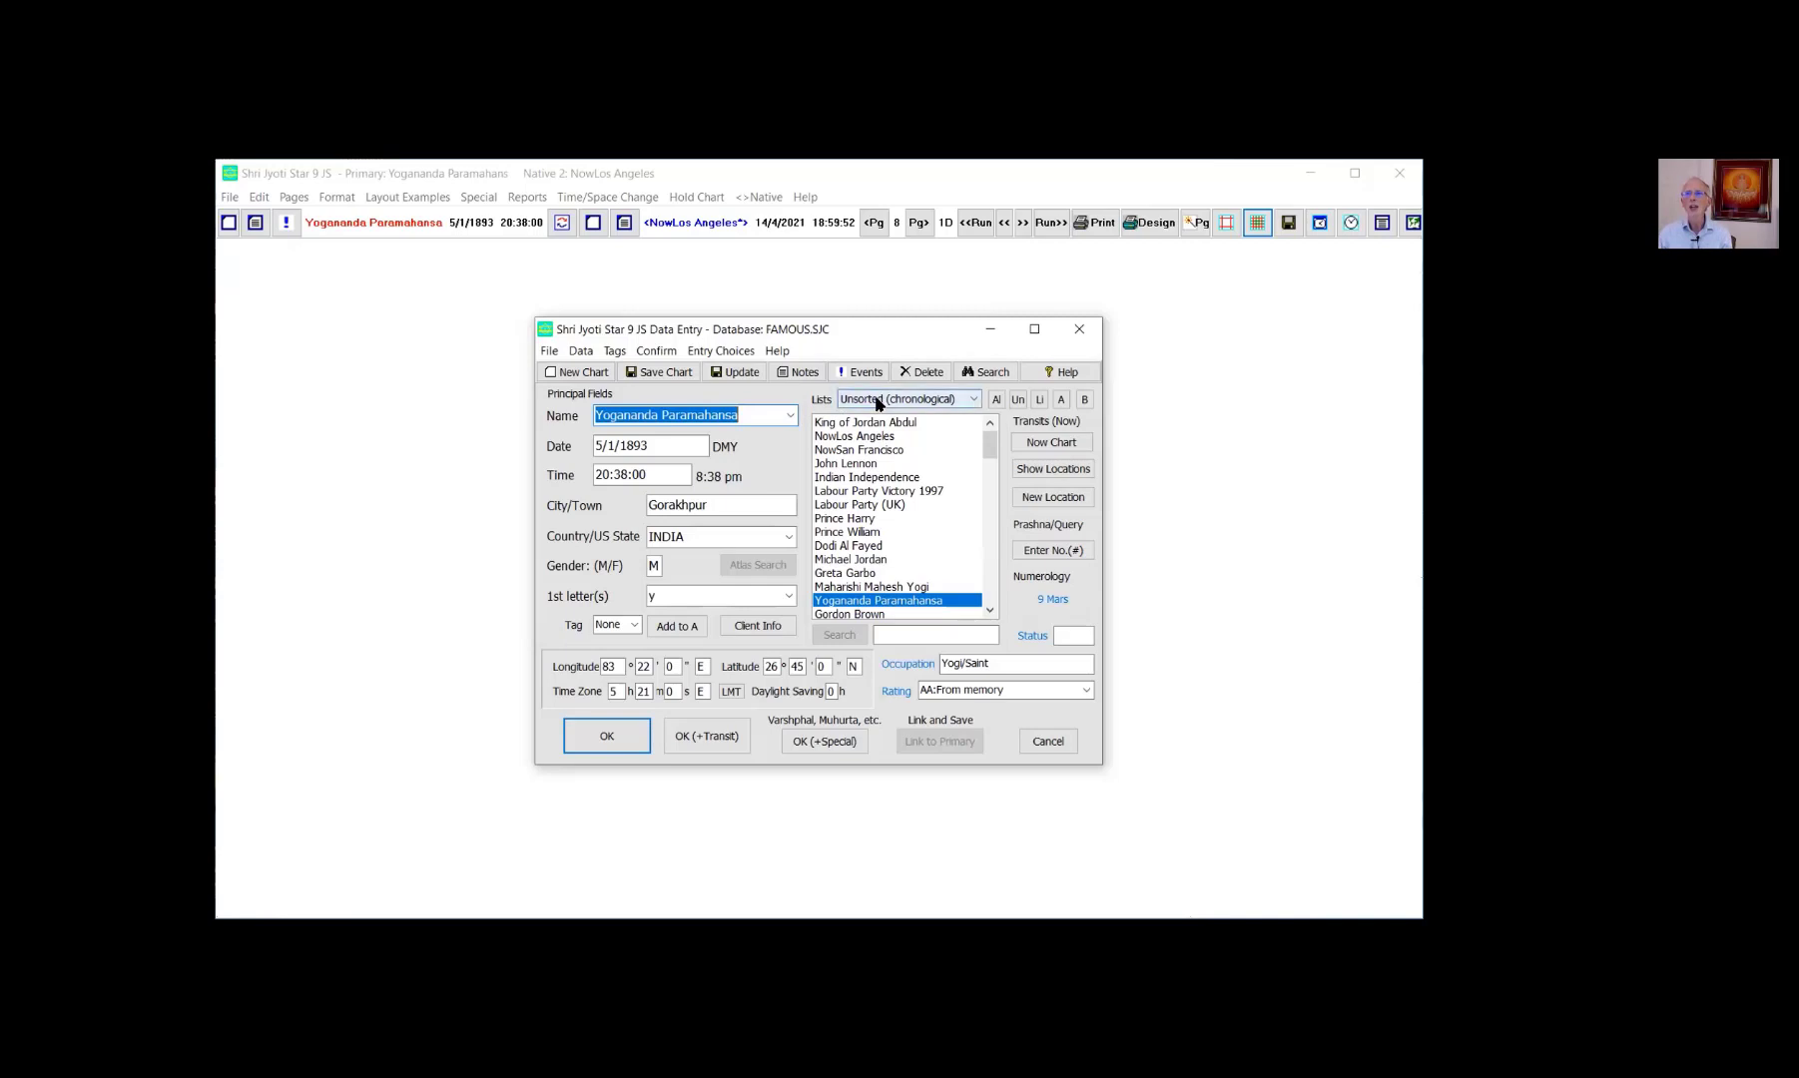
# List the charts in the database in alphabetical order and look over the database file options.
pyautogui.click(975, 400)
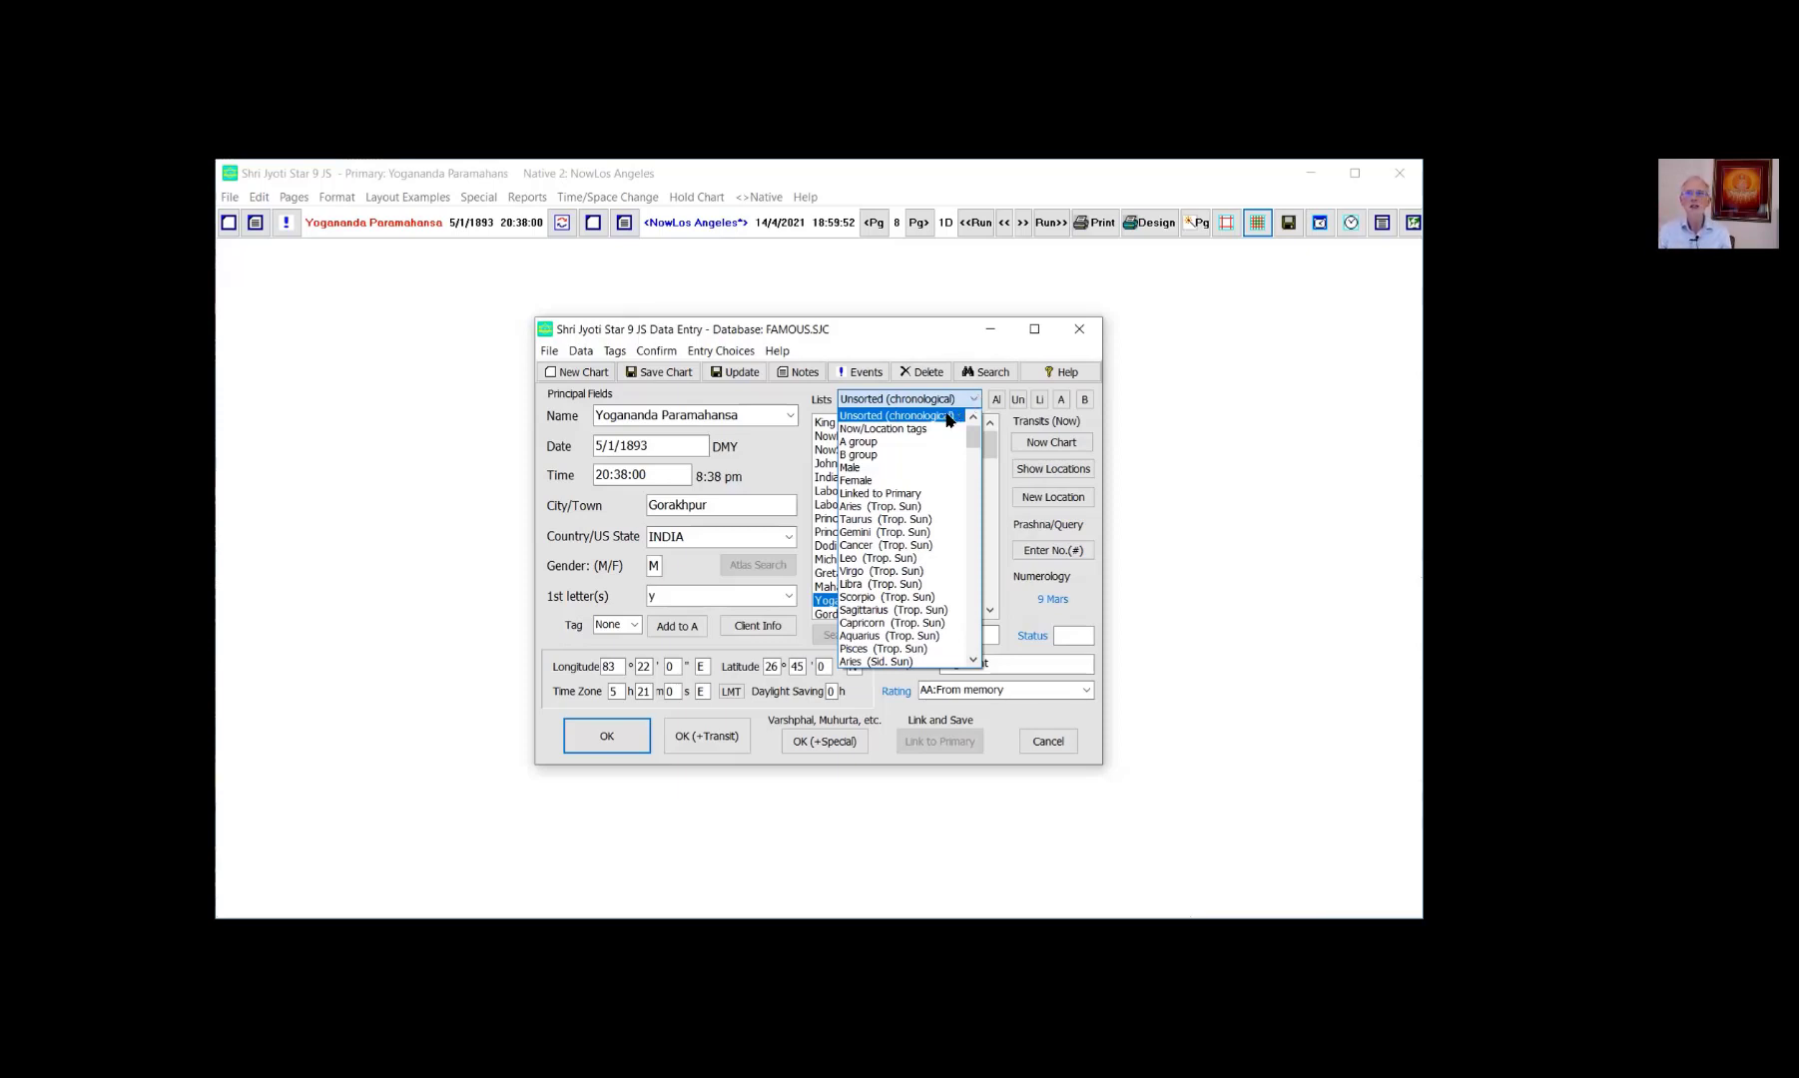
pyautogui.click(975, 420)
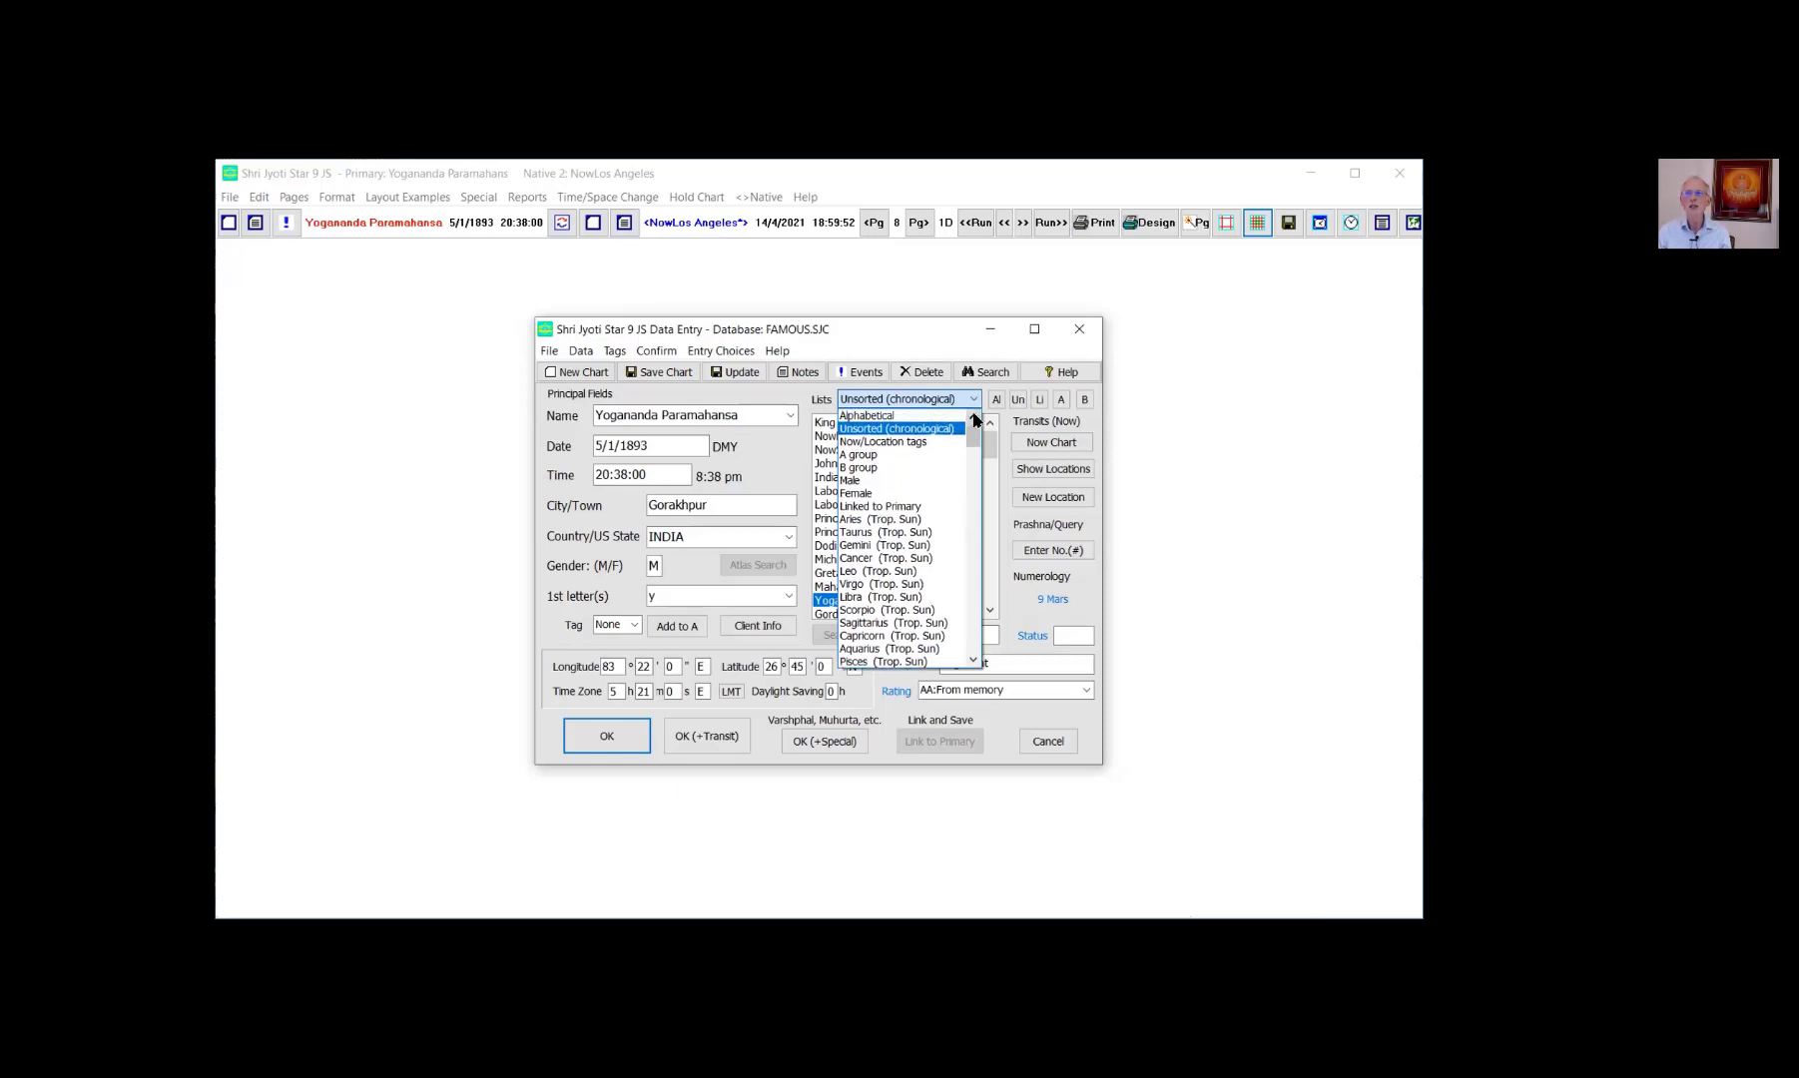
pyautogui.click(945, 420)
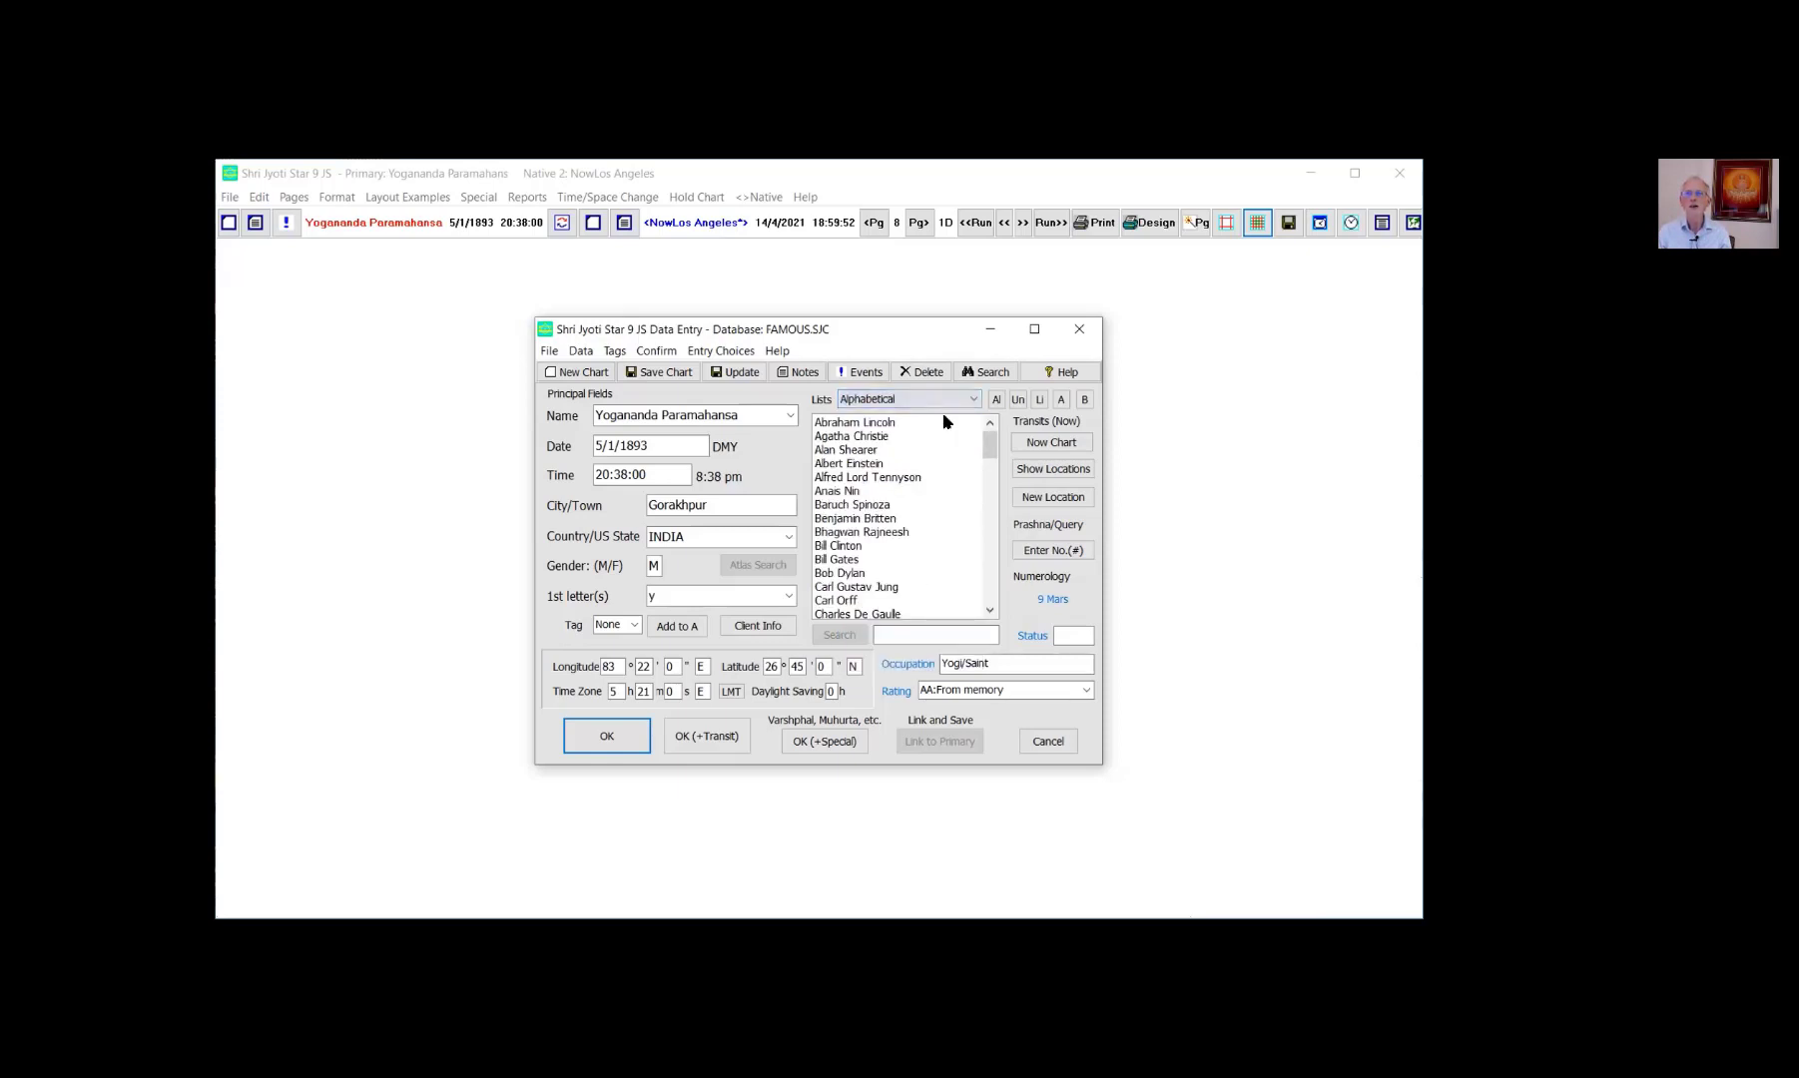
pyautogui.moveTo(945, 420)
pyautogui.click(548, 353)
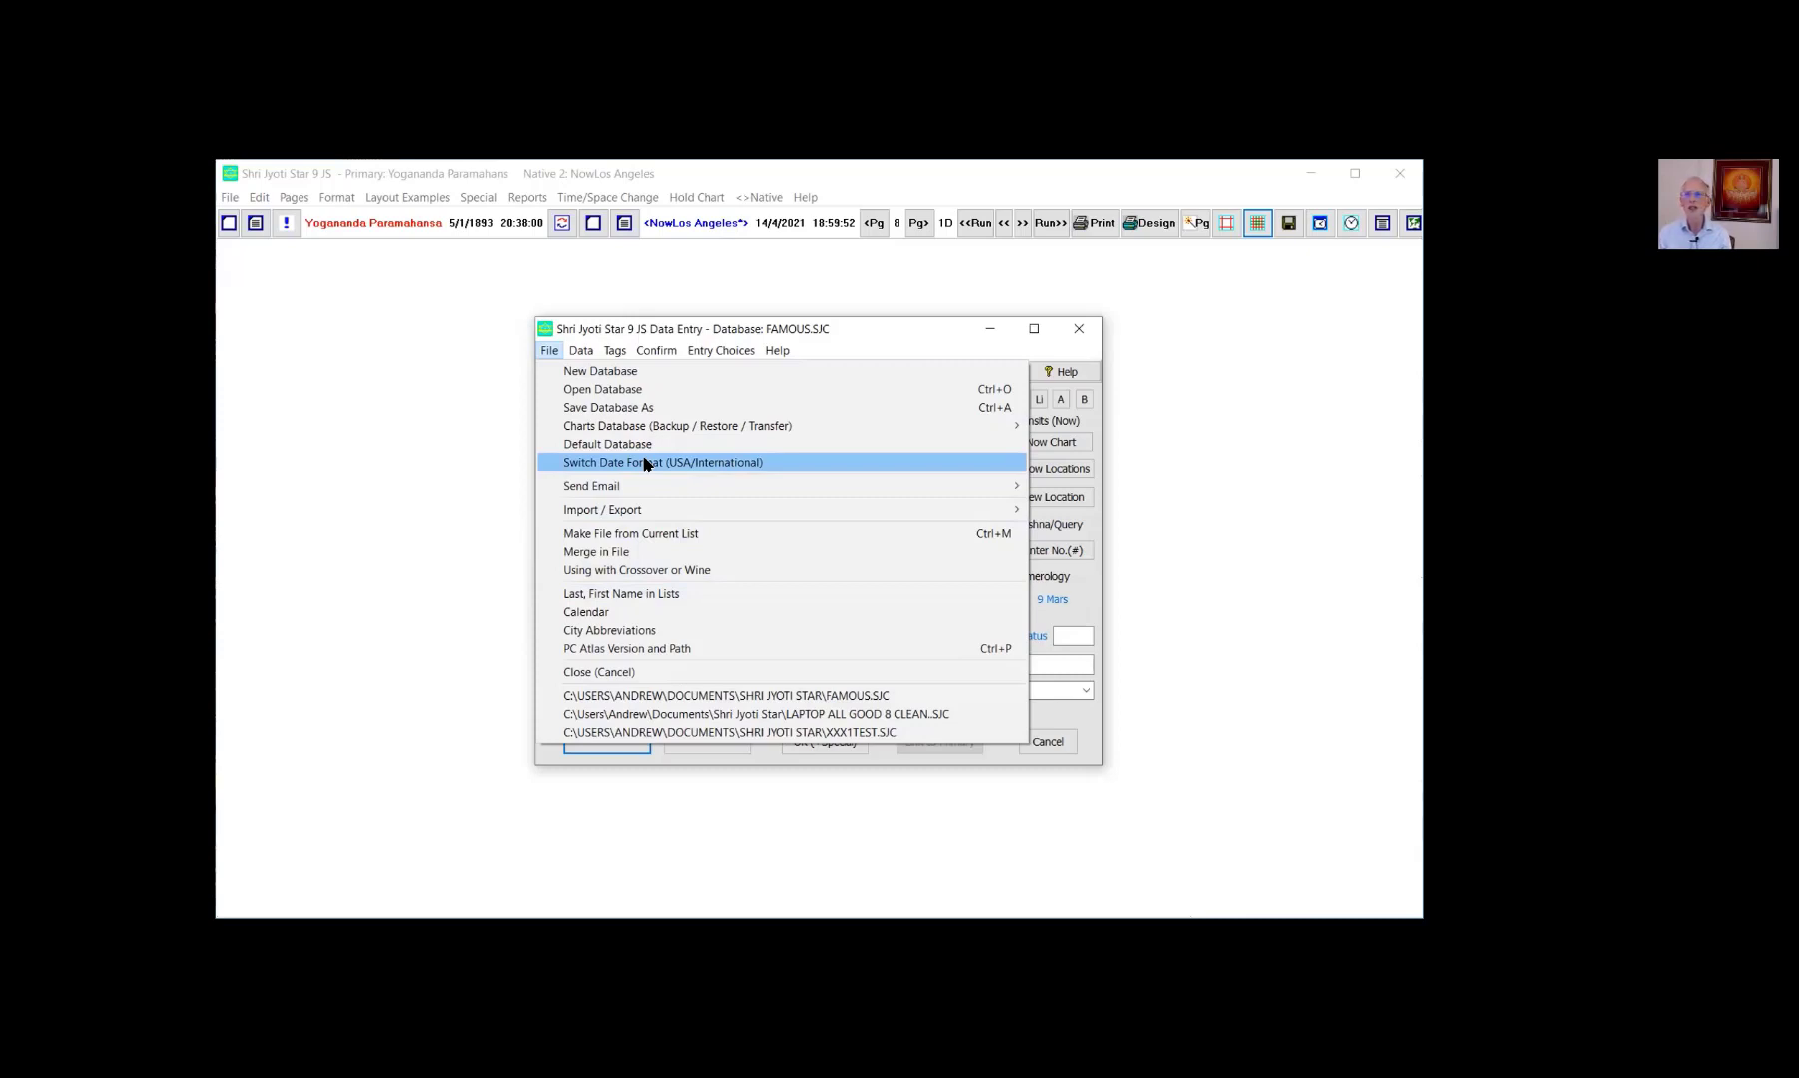
pyautogui.click(860, 325)
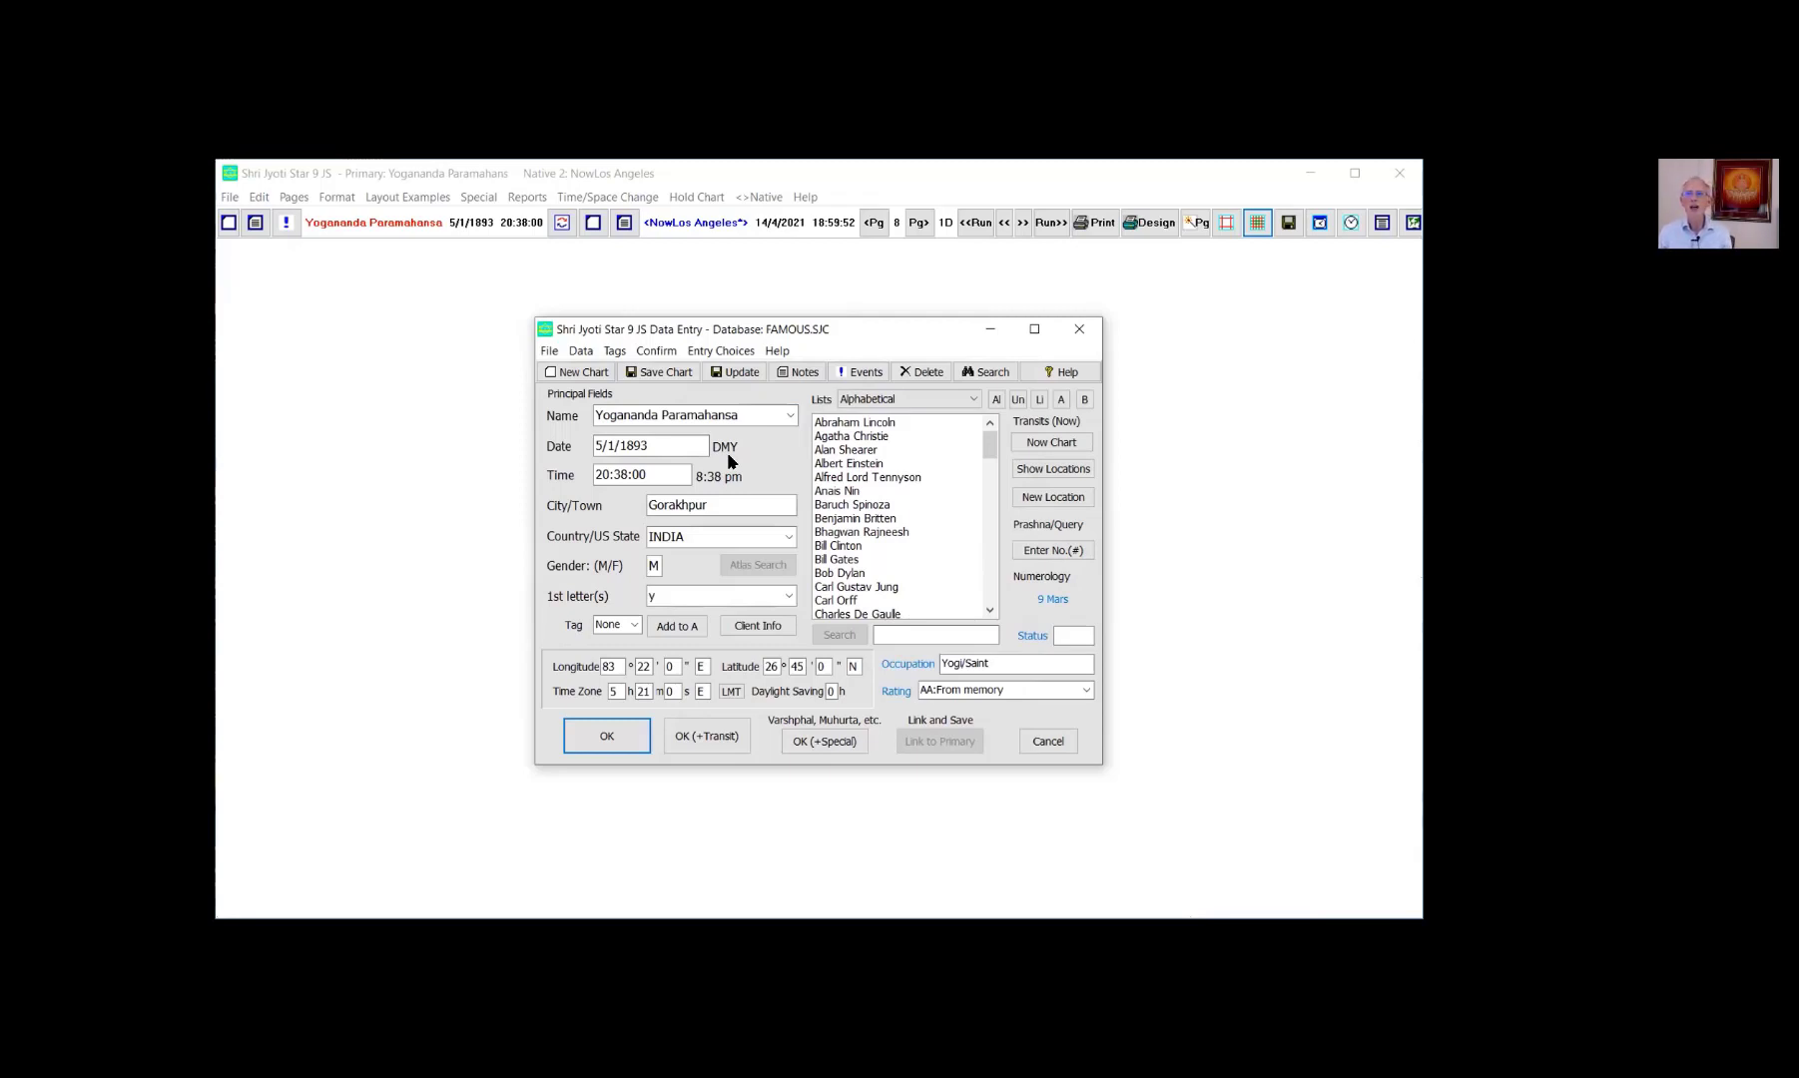
# Browse the Unsorted, Linked to Primary and A group chart lists.
pyautogui.click(1016, 399)
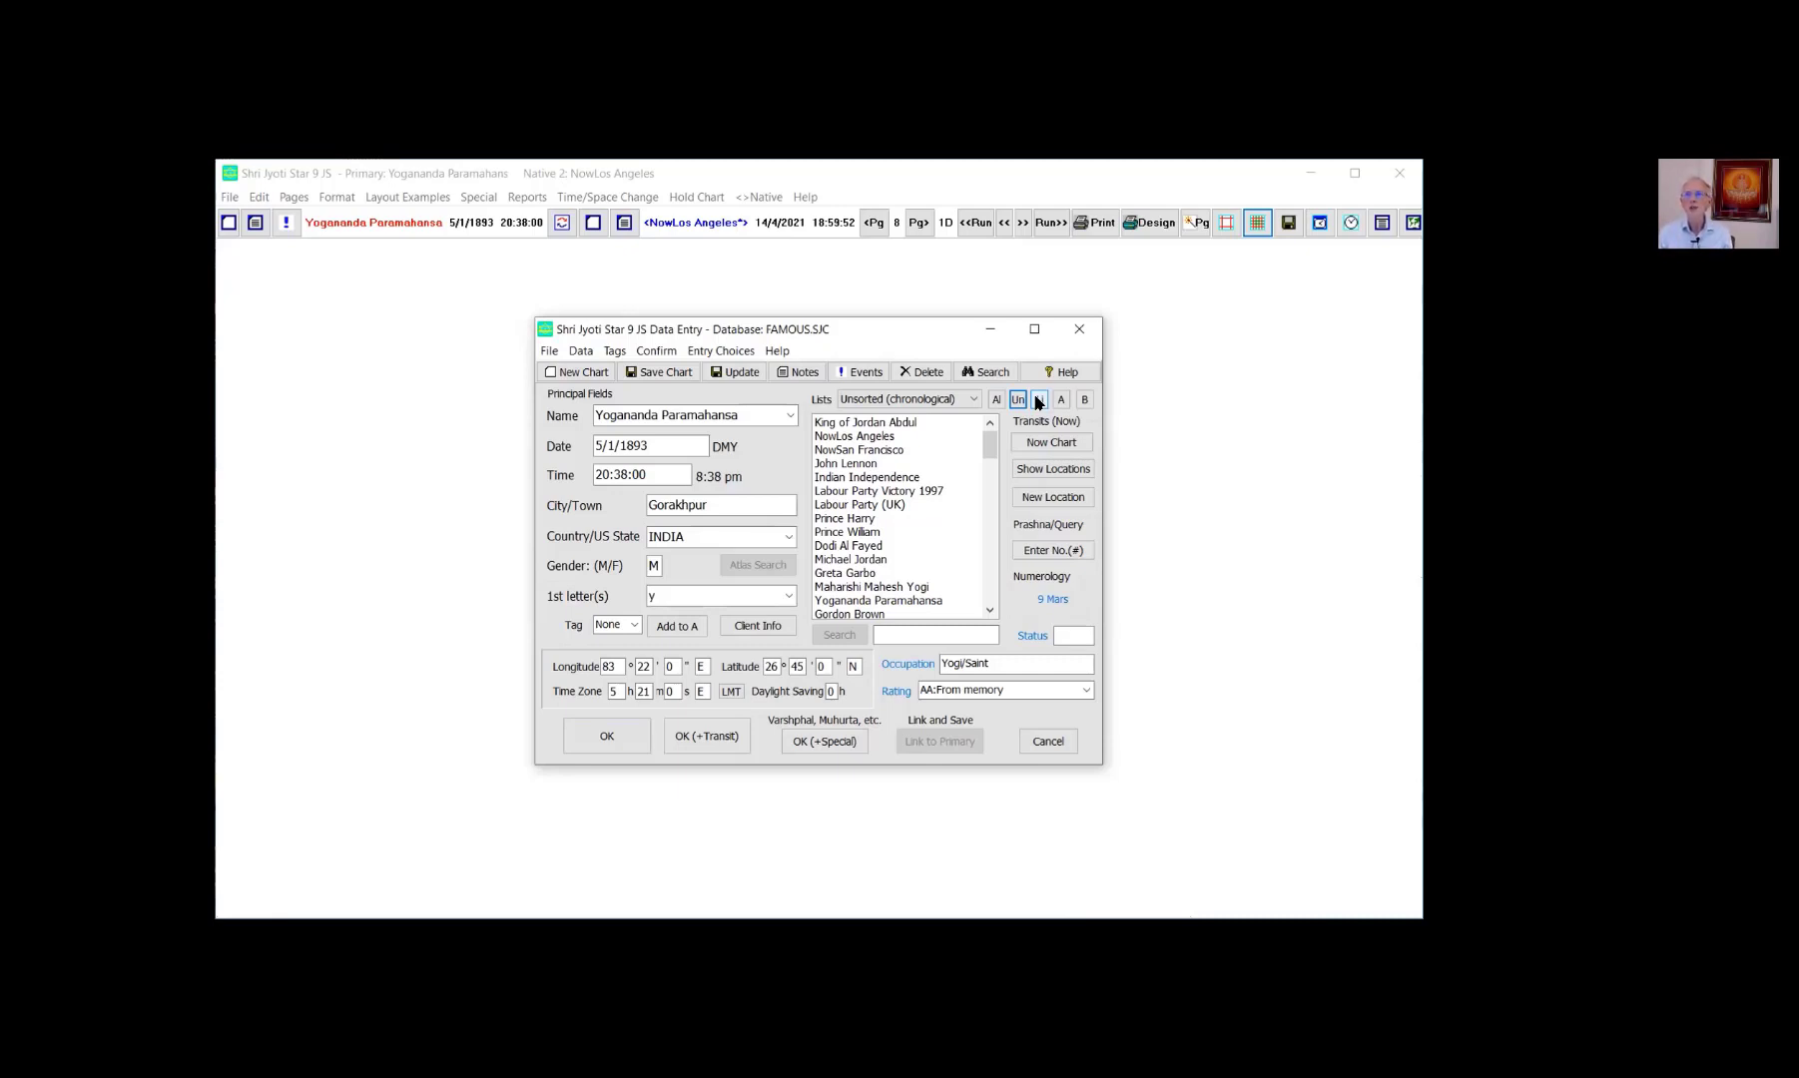
pyautogui.click(1039, 401)
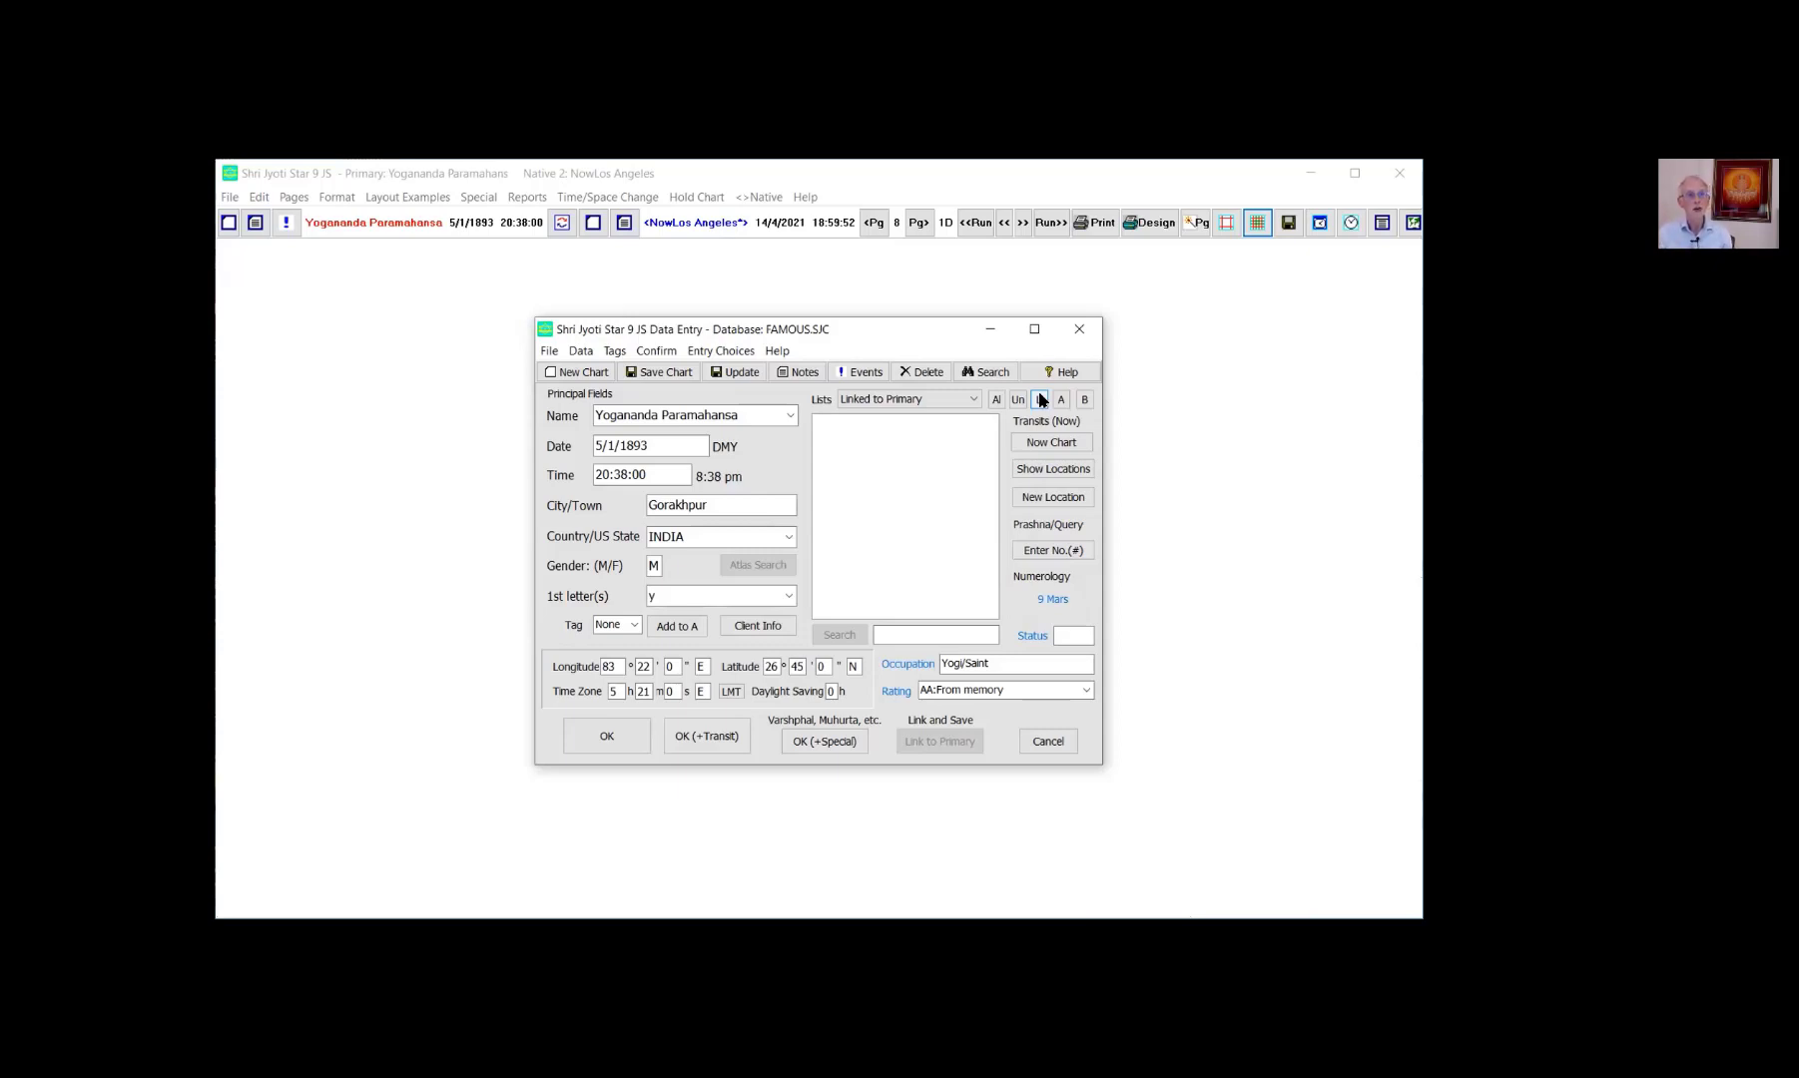
pyautogui.click(1040, 399)
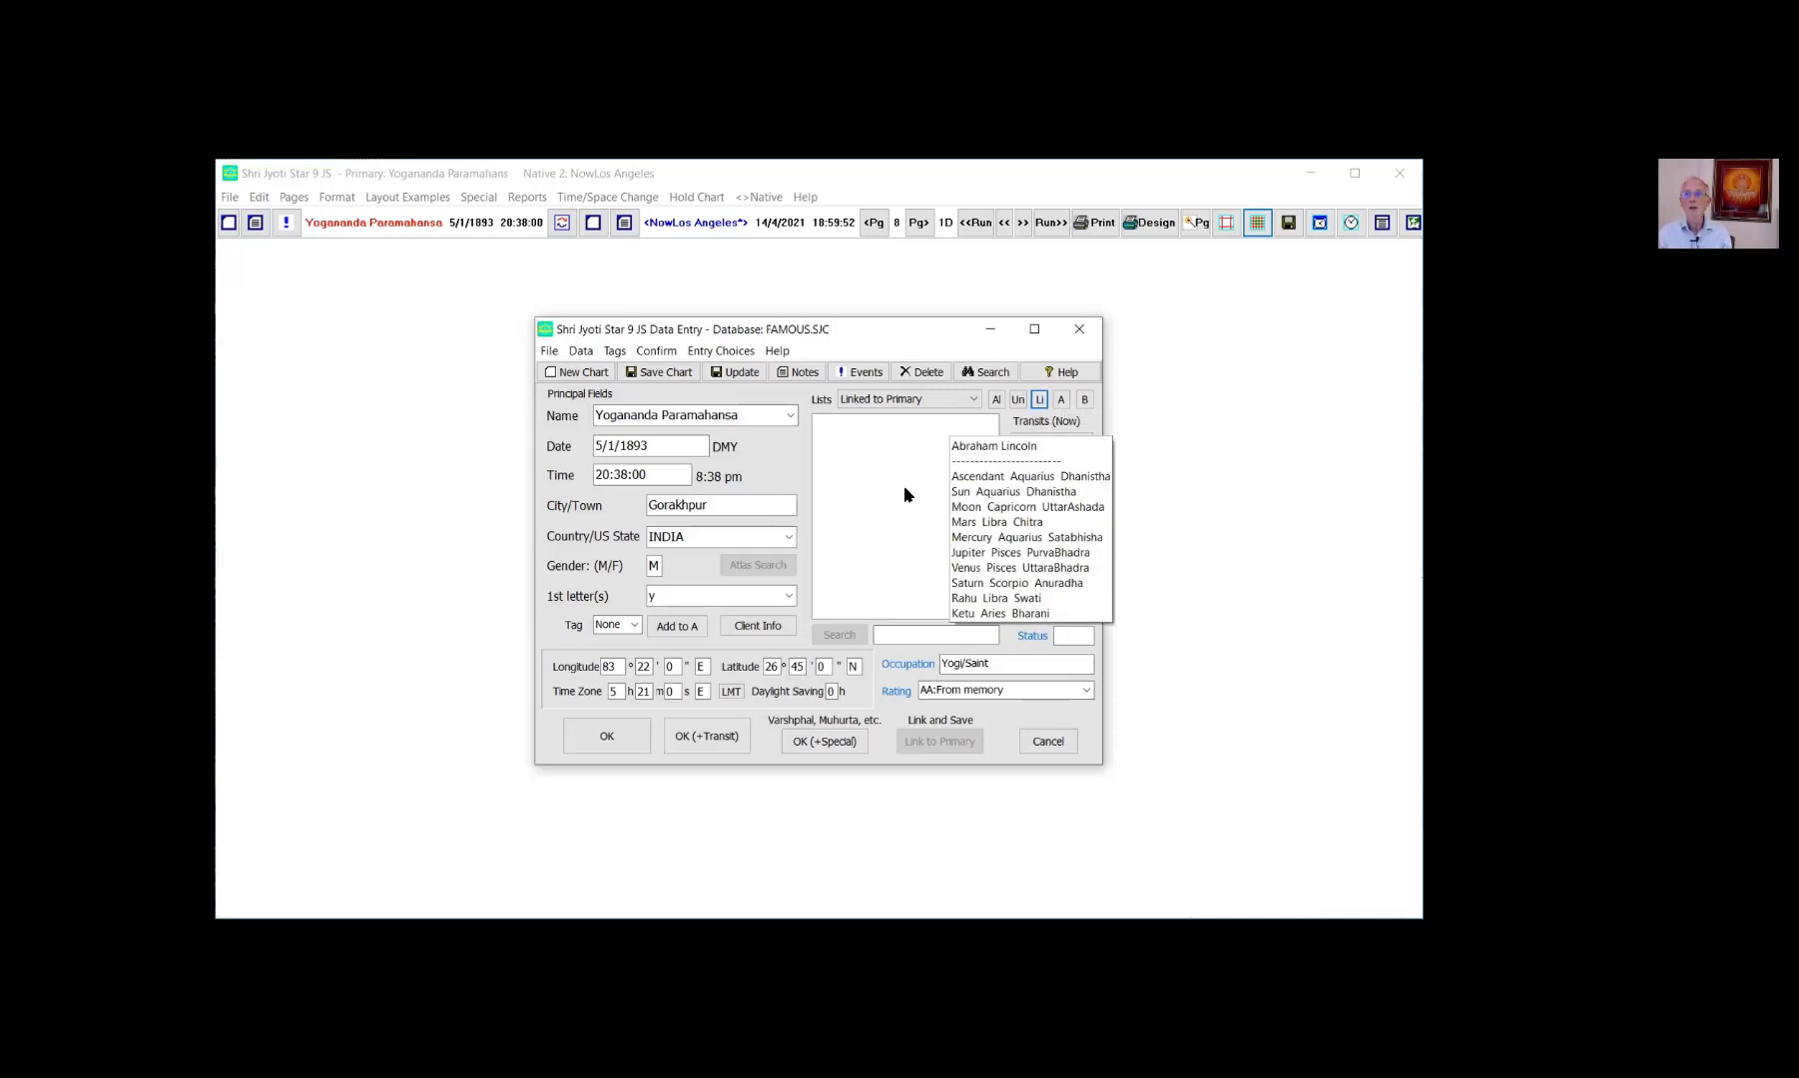
pyautogui.click(1061, 400)
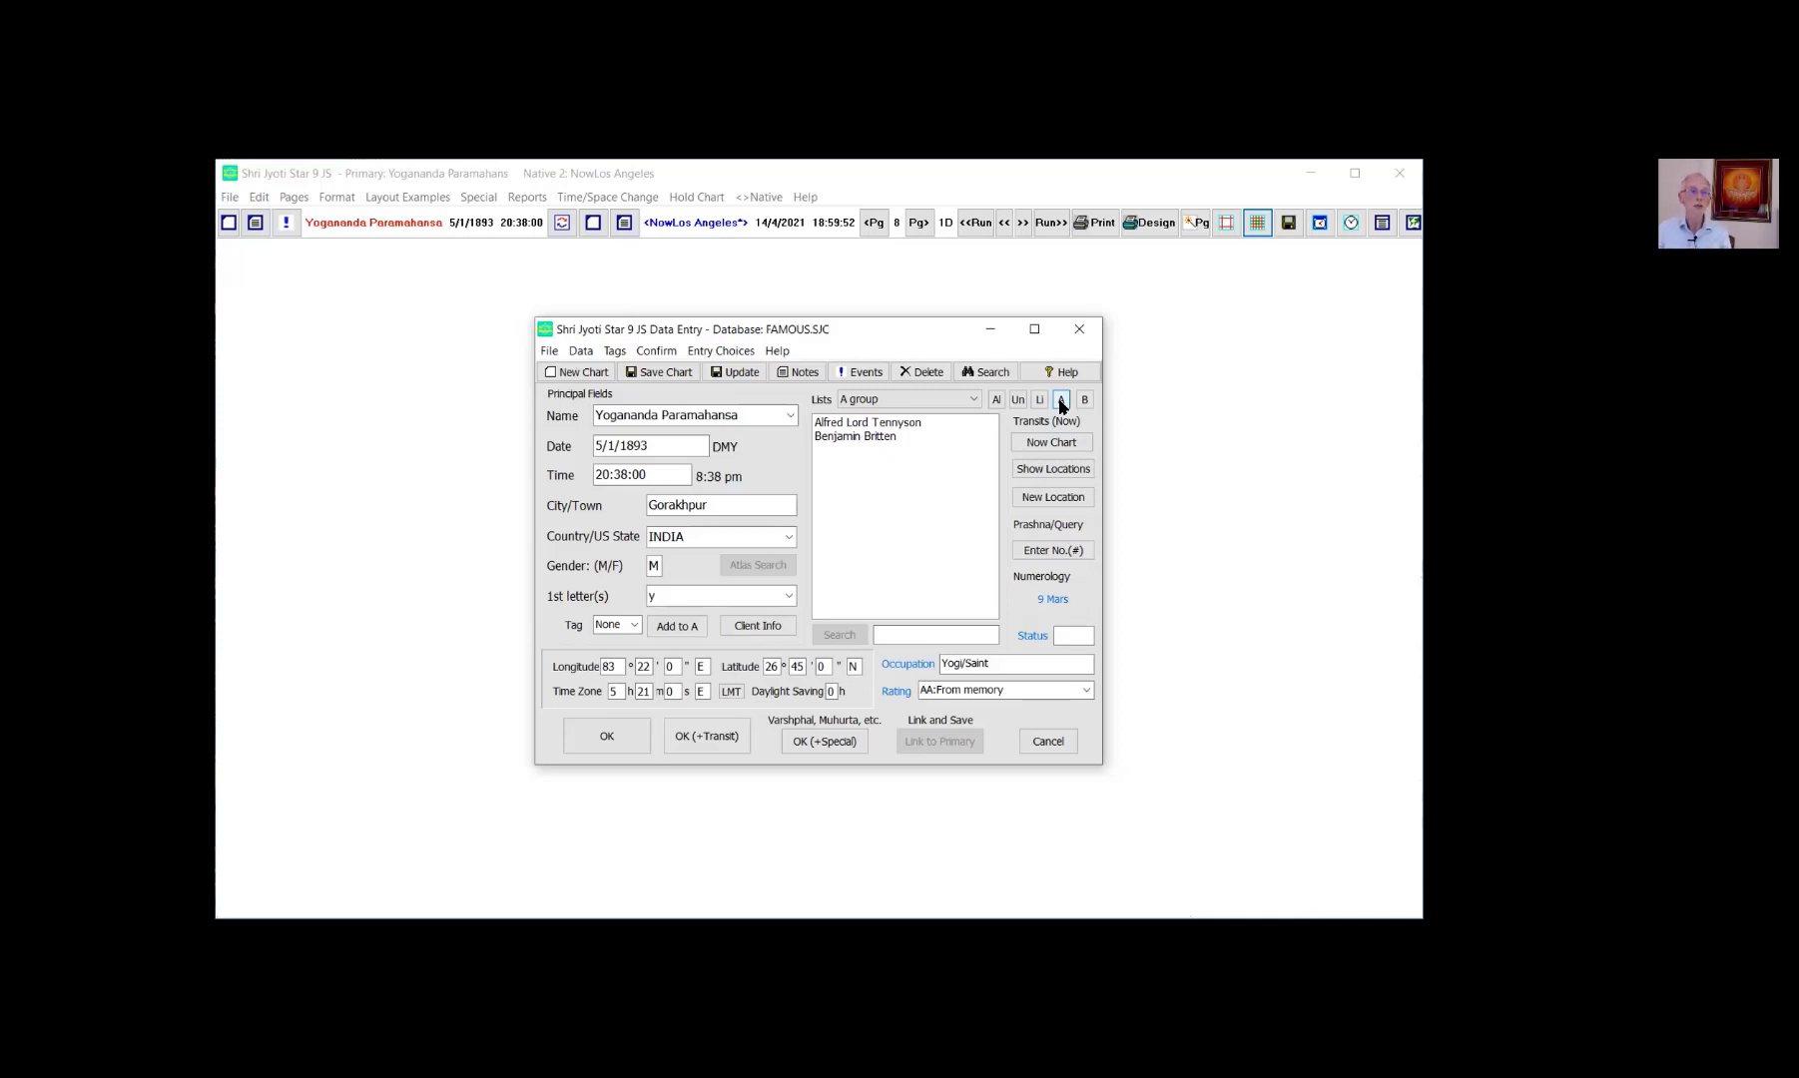
pyautogui.click(548, 352)
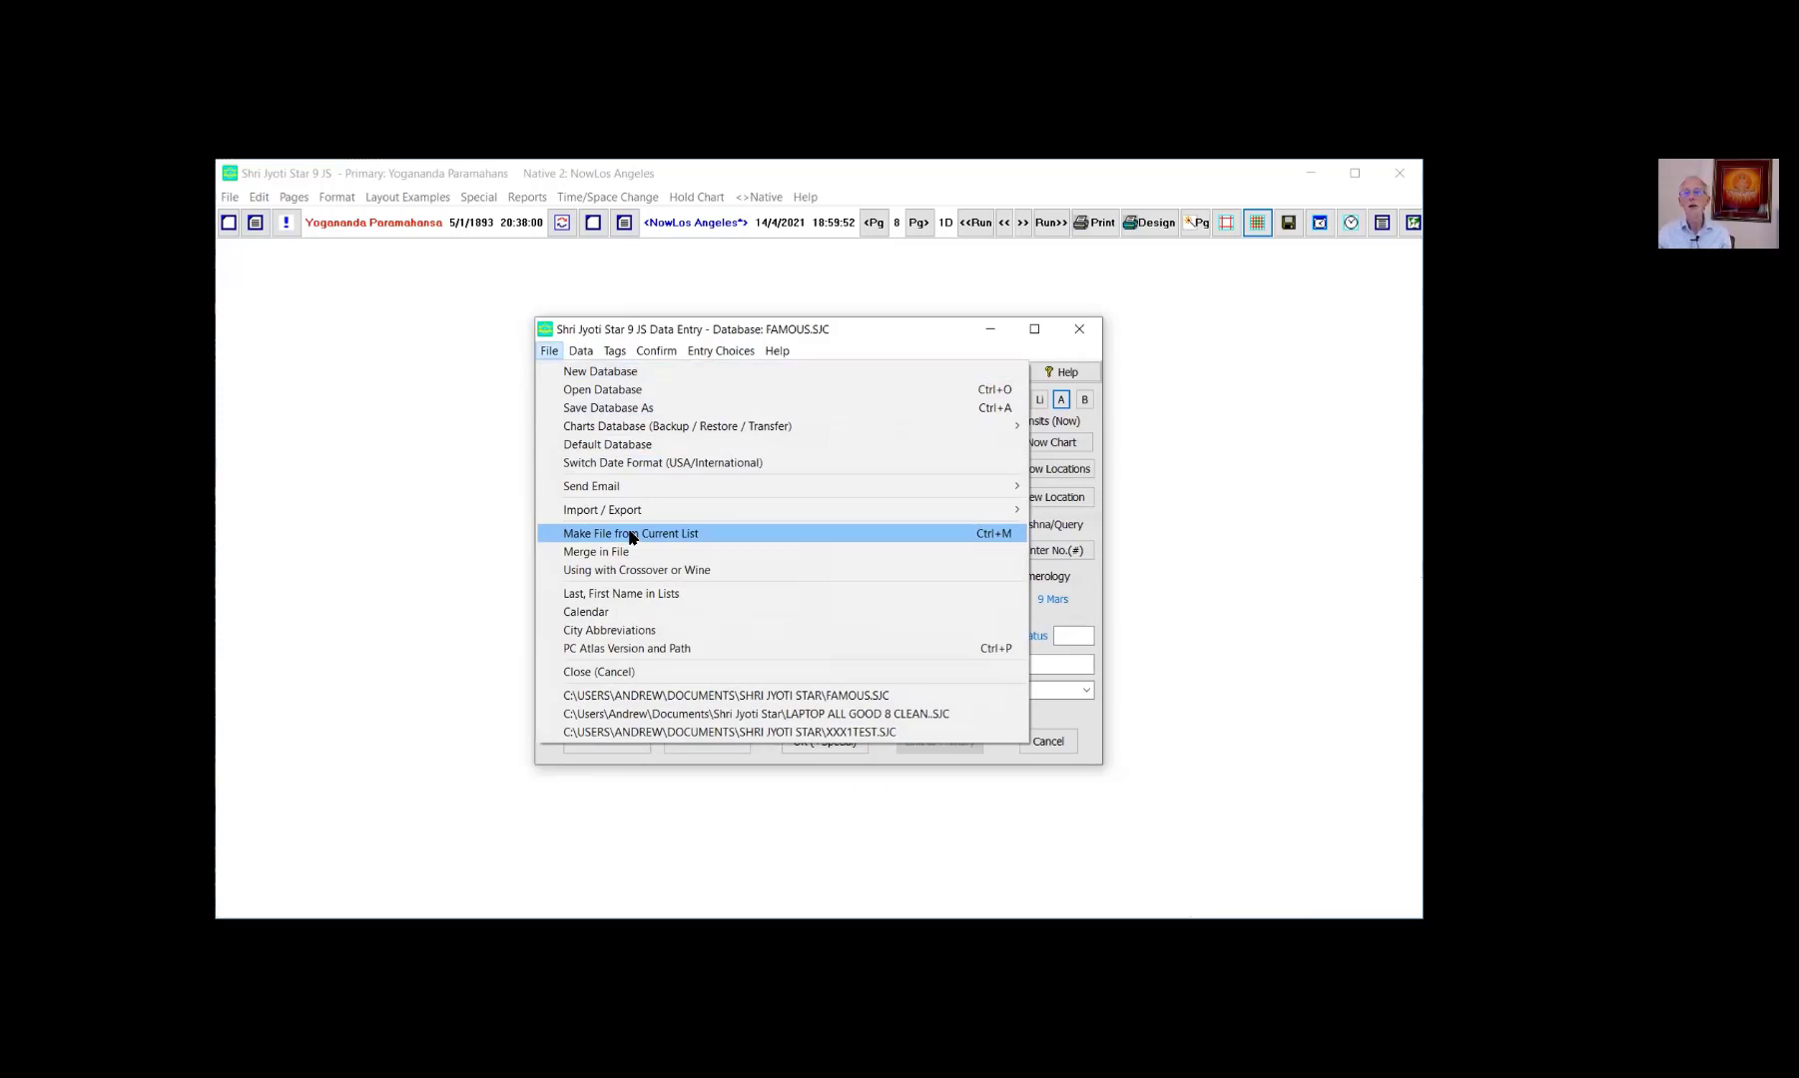
pyautogui.click(909, 321)
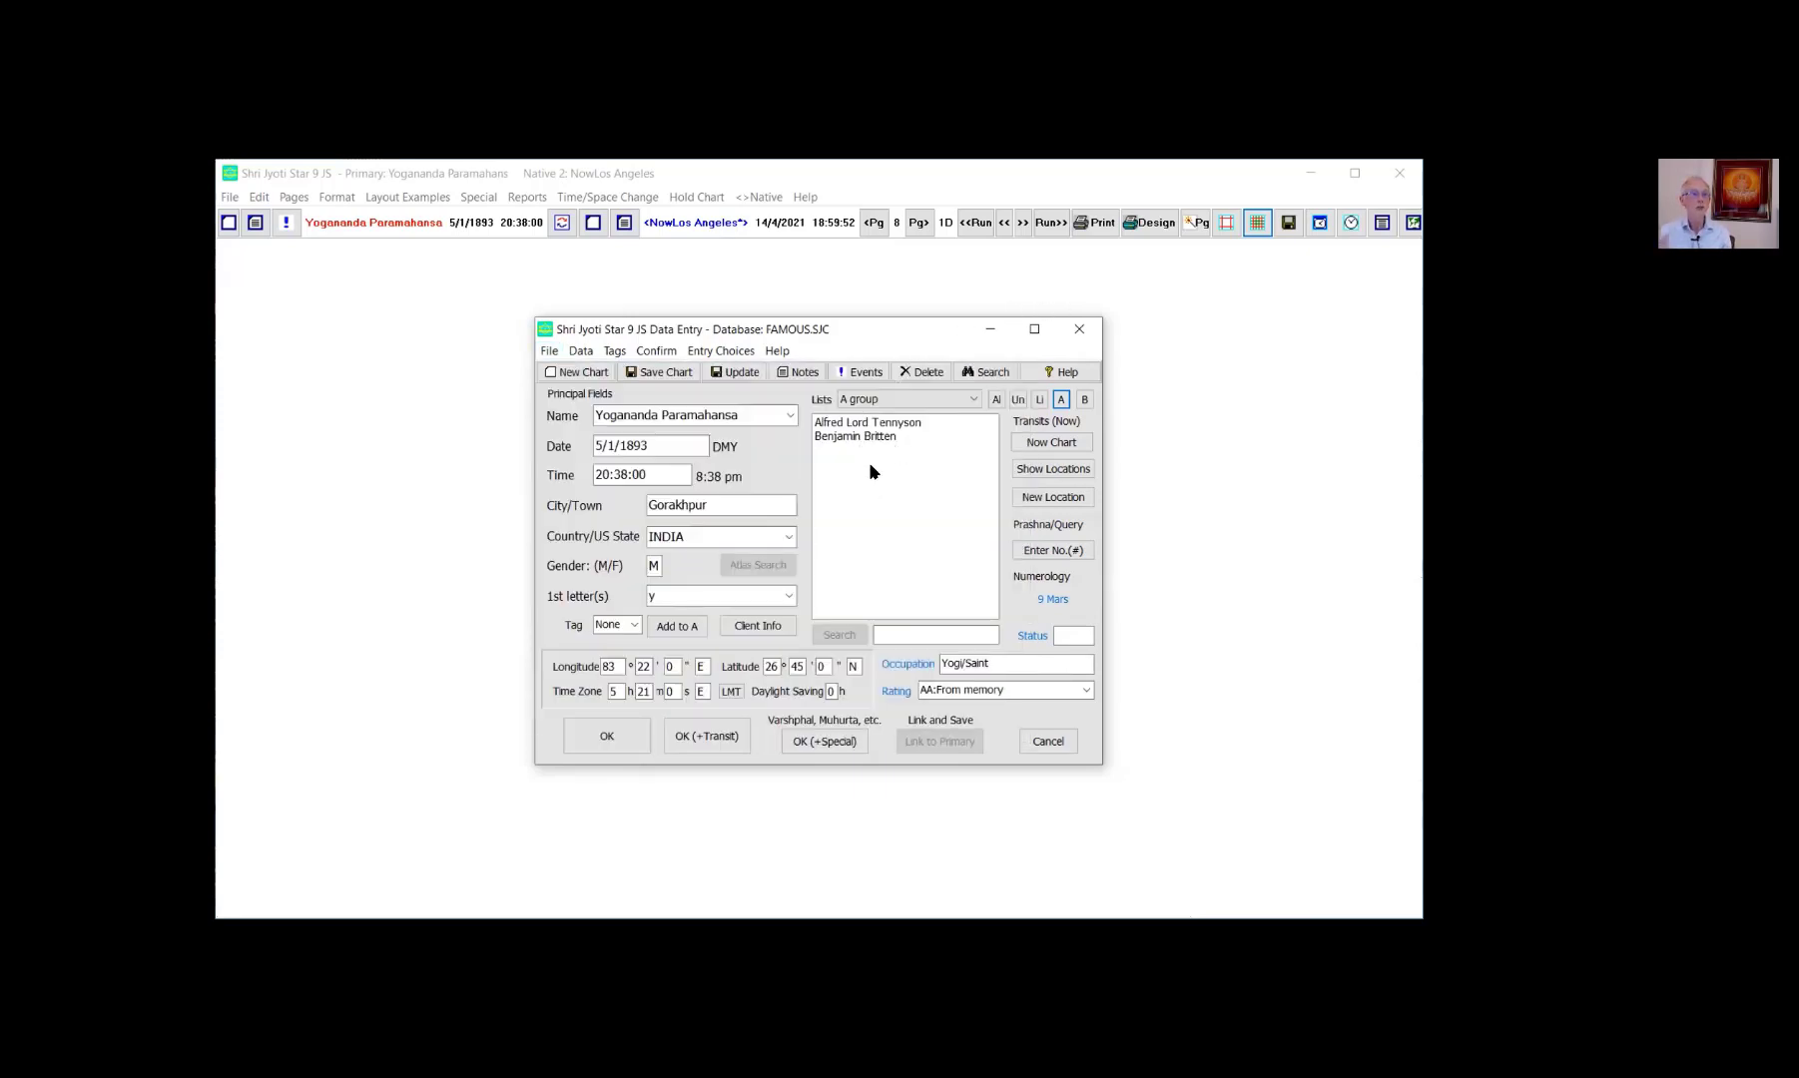
pyautogui.moveTo(870, 471)
# Look over the chart database search options and close them without running a search.
pyautogui.click(971, 371)
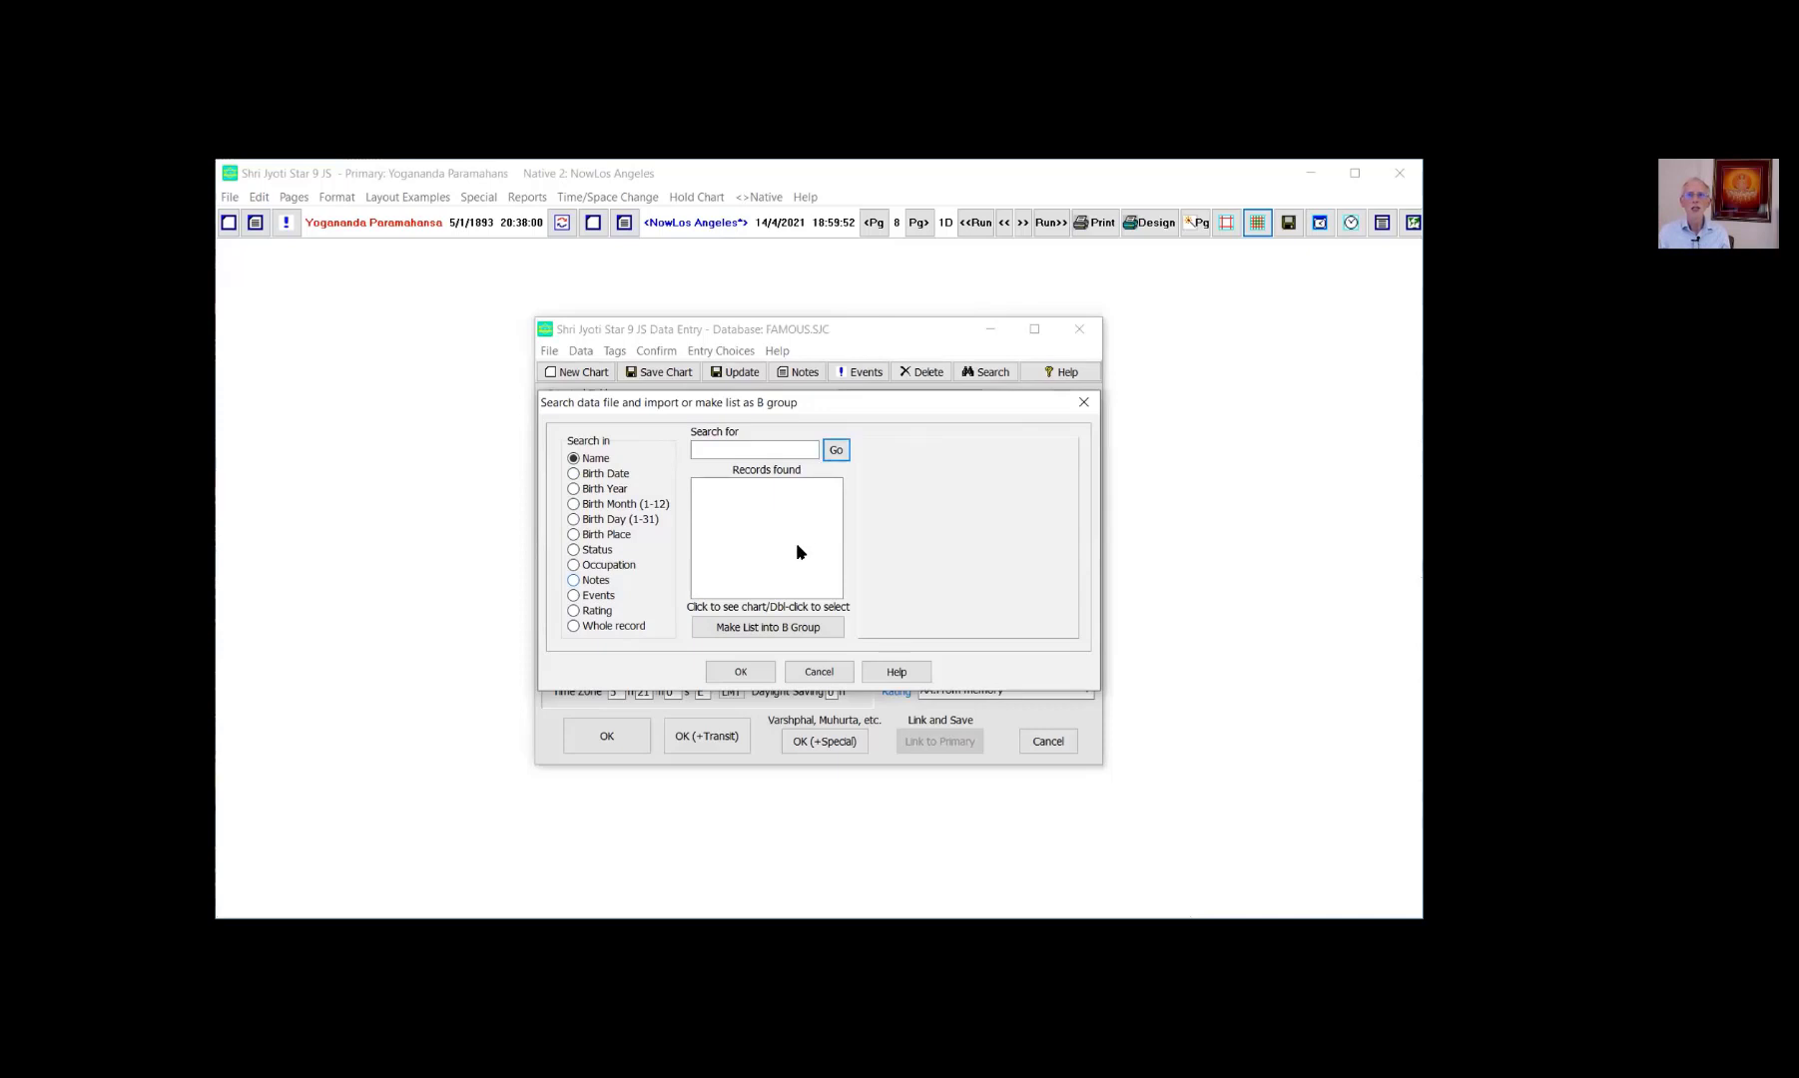
pyautogui.click(820, 672)
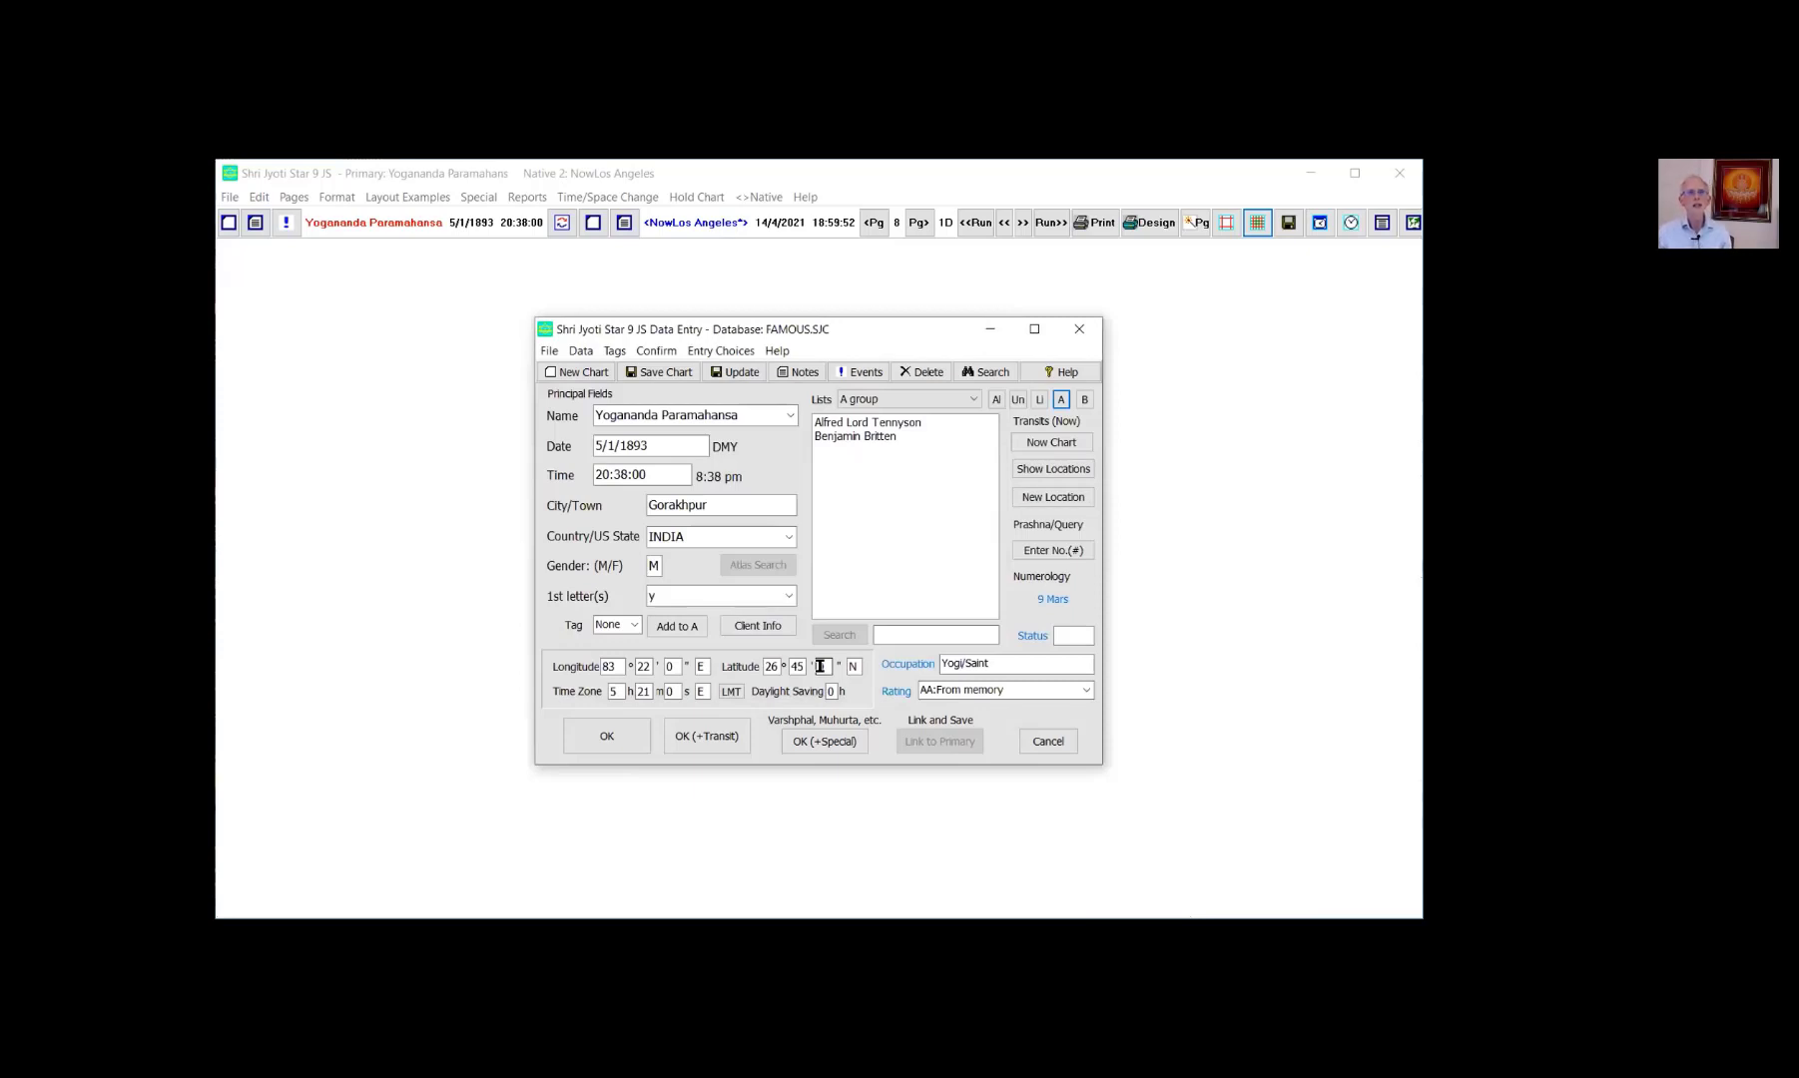
pyautogui.click(885, 633)
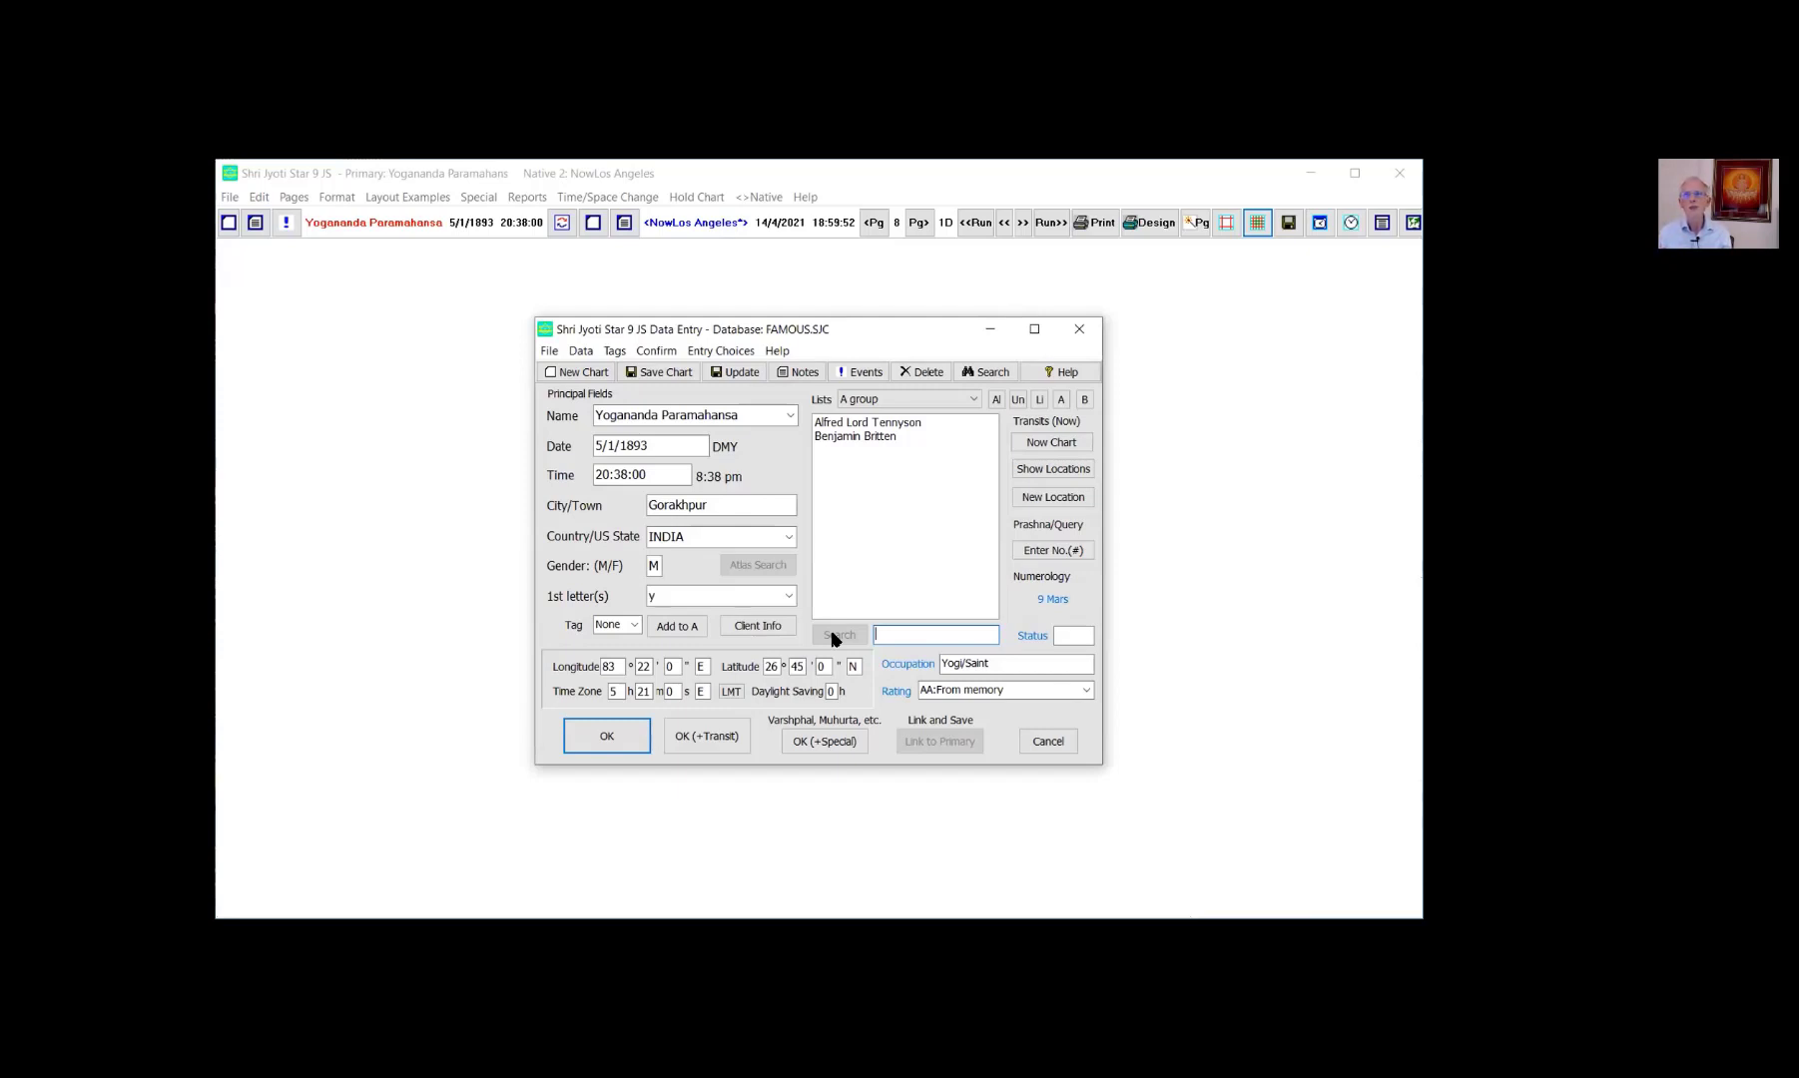
pyautogui.moveTo(832, 596)
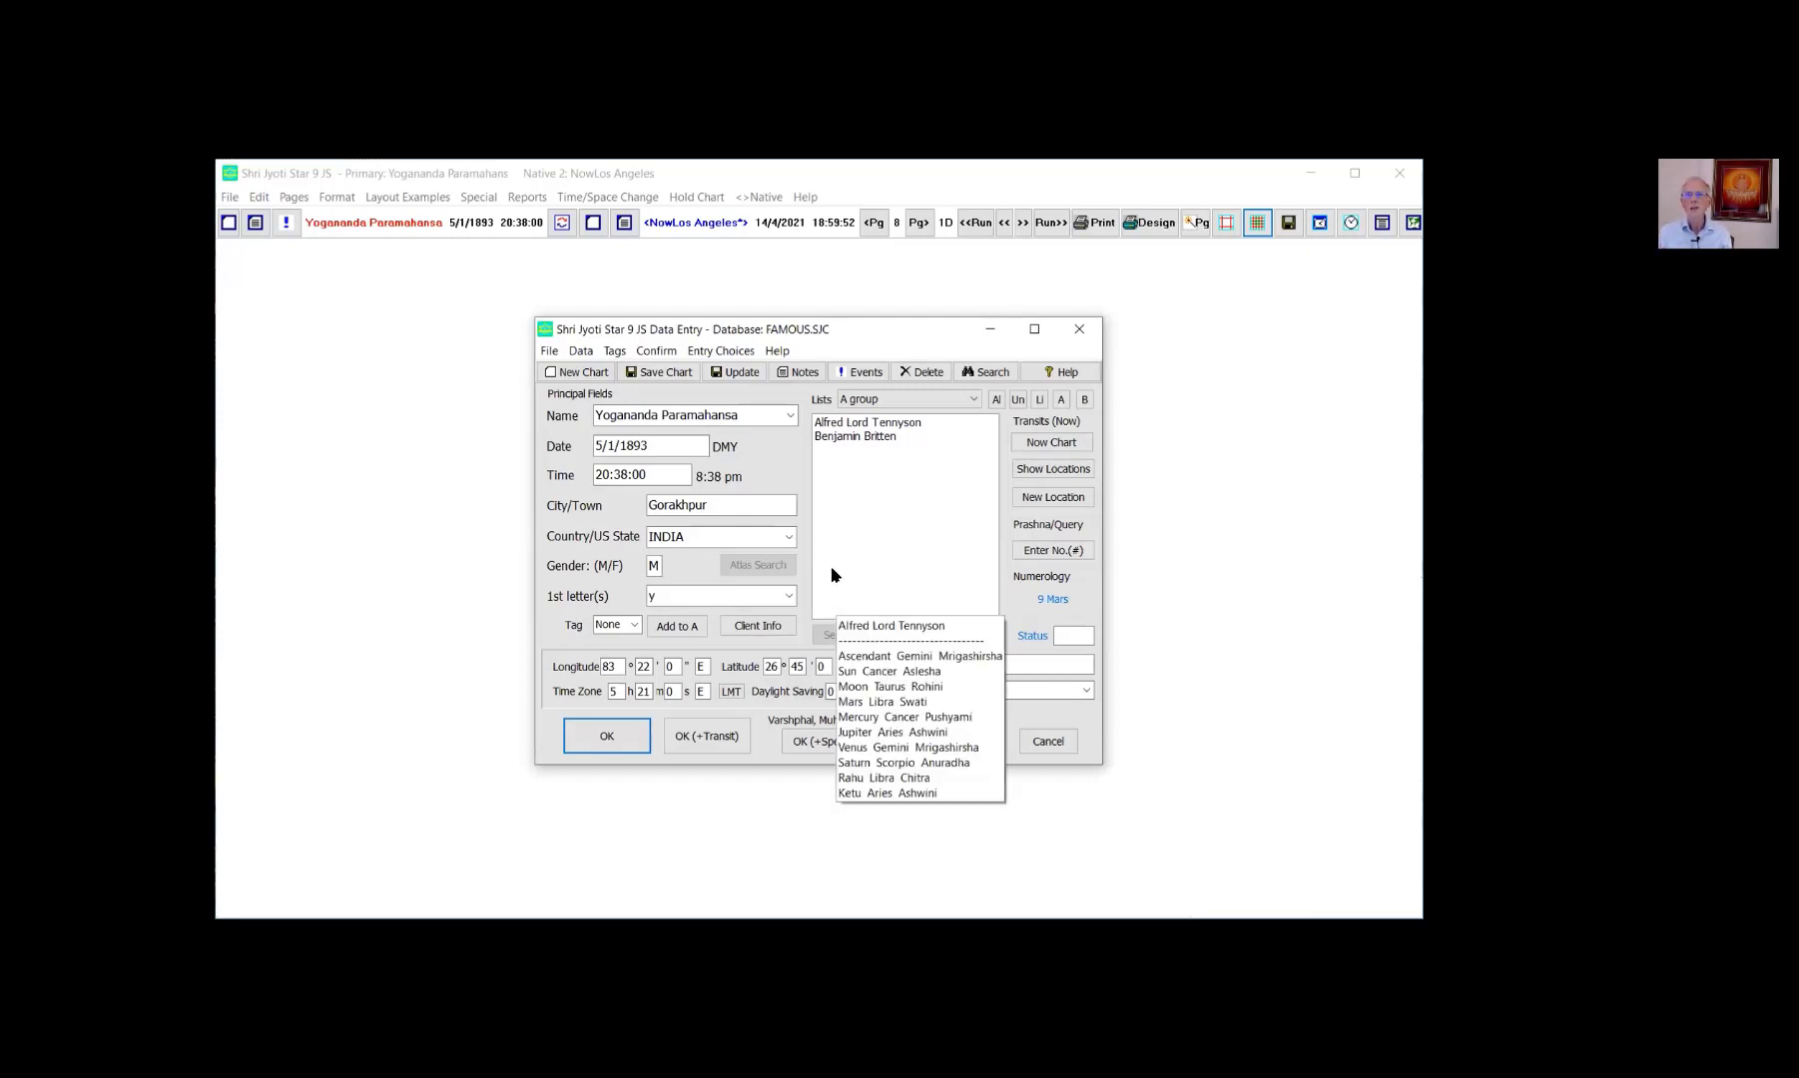
# List the charts that have a tropical Sun in Sagittarius.
pyautogui.click(974, 401)
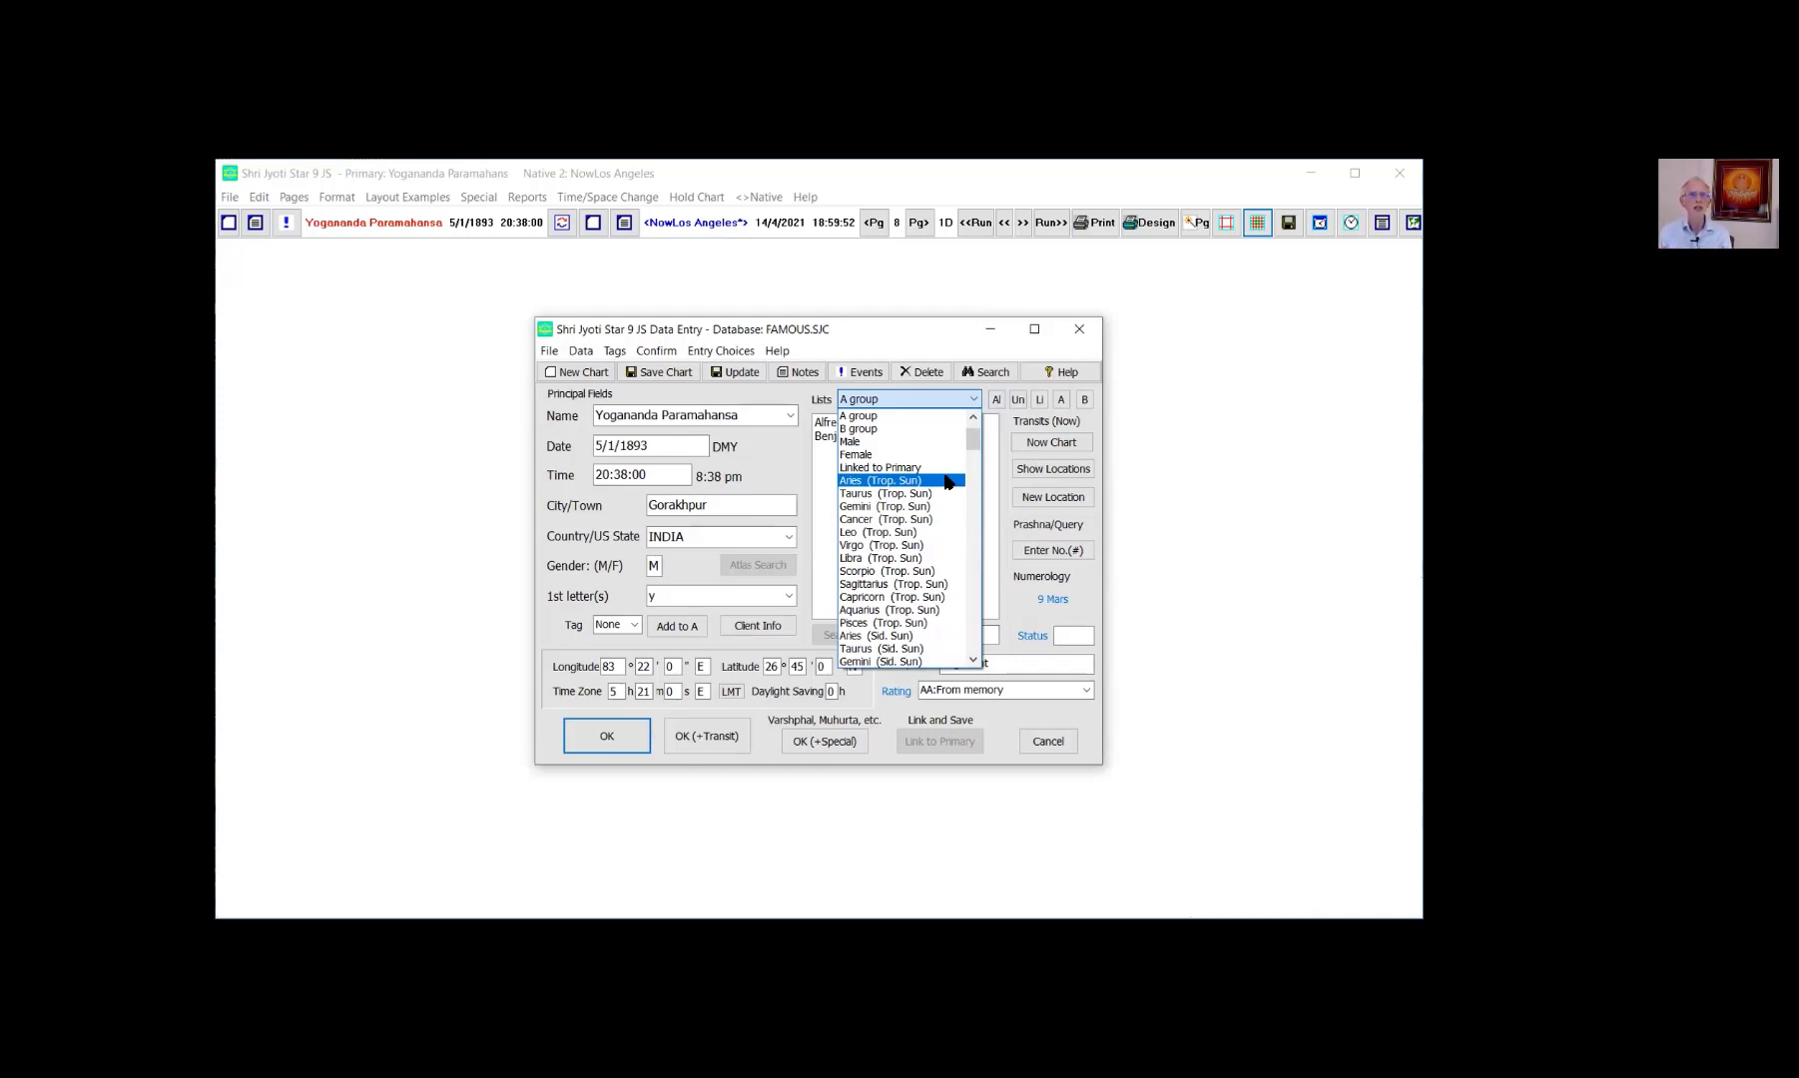
pyautogui.click(900, 583)
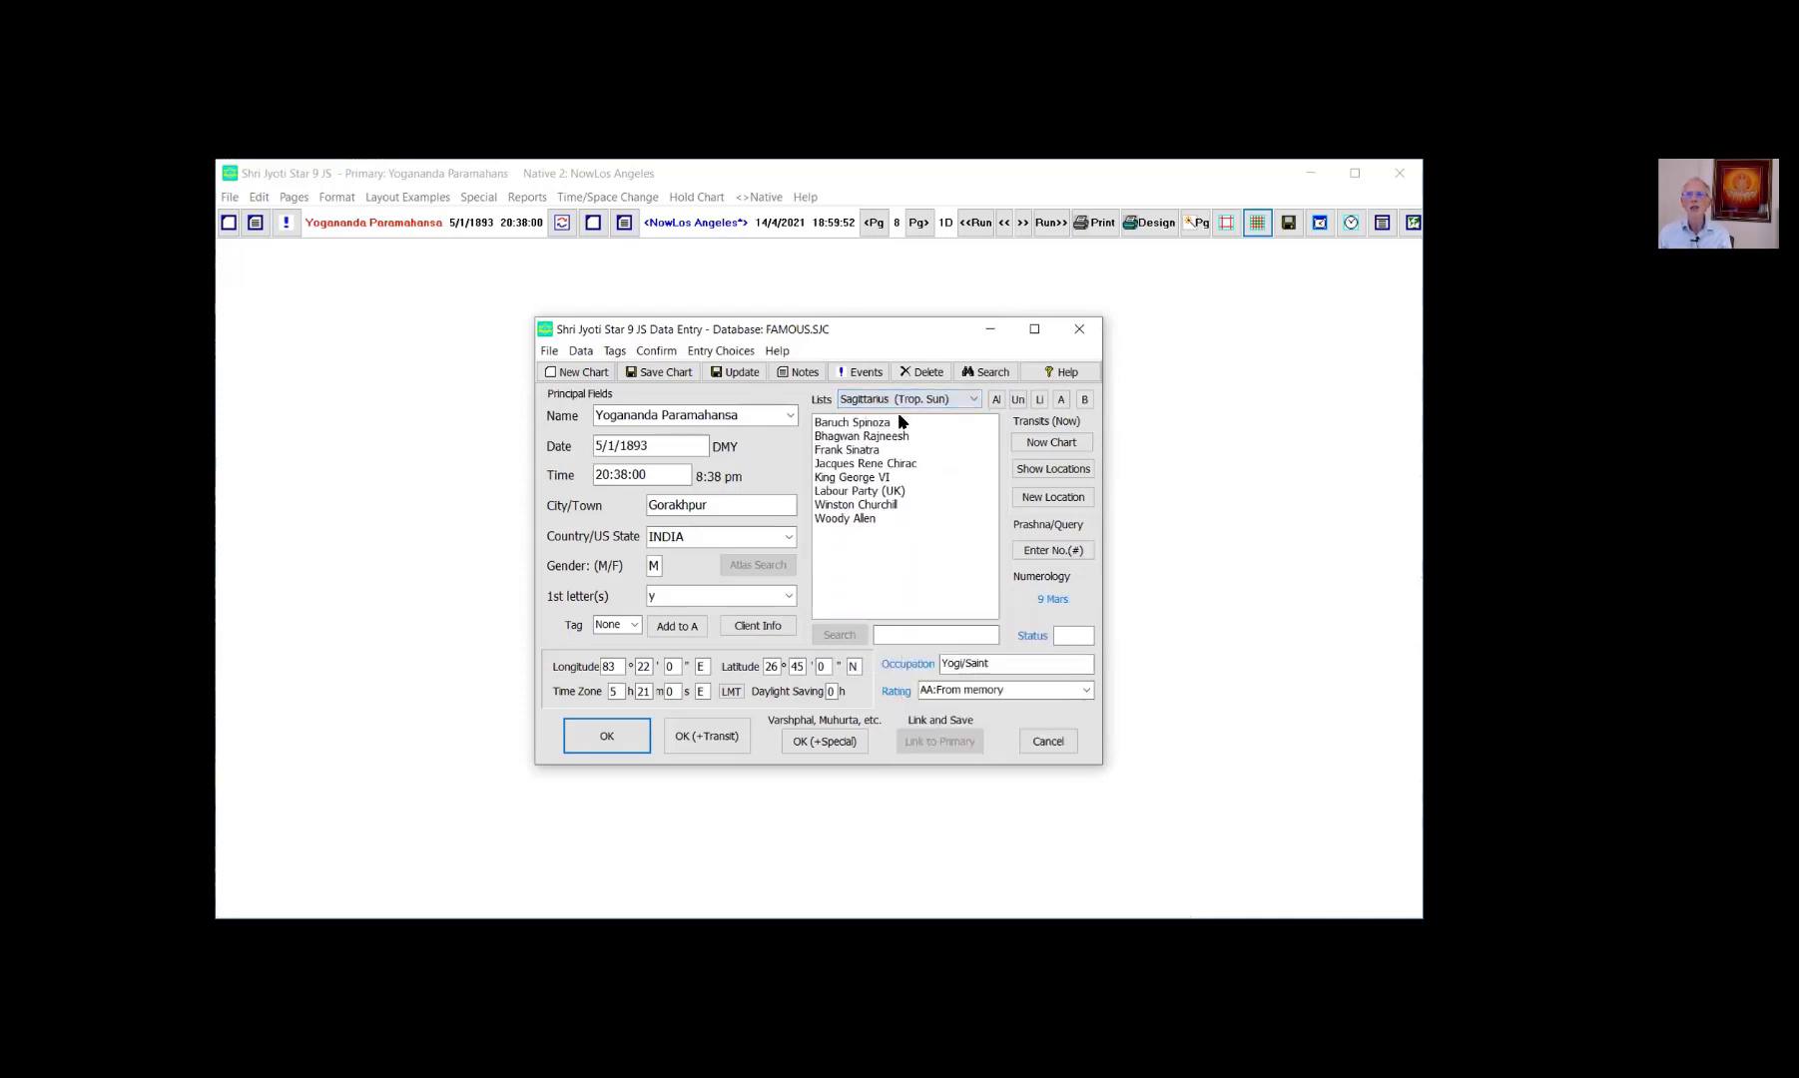
pyautogui.moveTo(914, 579)
# Read the Quick Tips for data entry from Getting Started to Mouse - Right Popup, and close them.
pyautogui.click(778, 351)
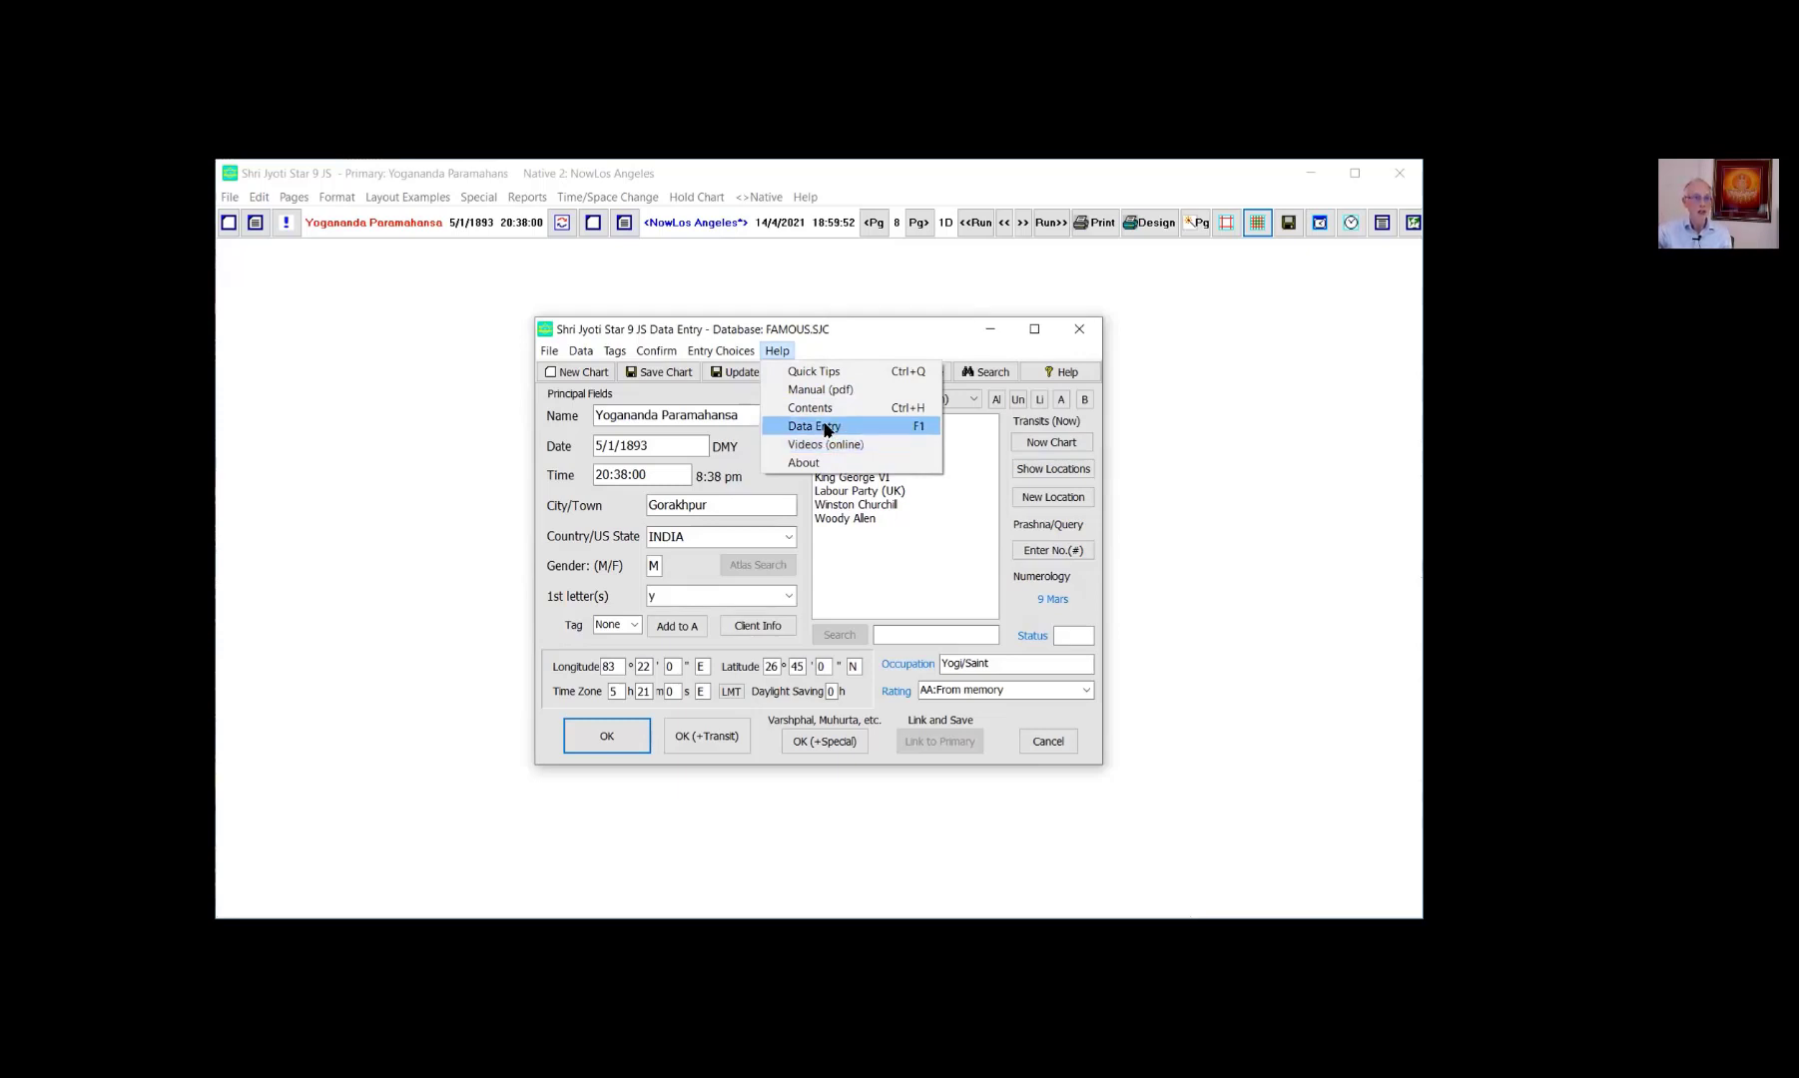
pyautogui.click(823, 372)
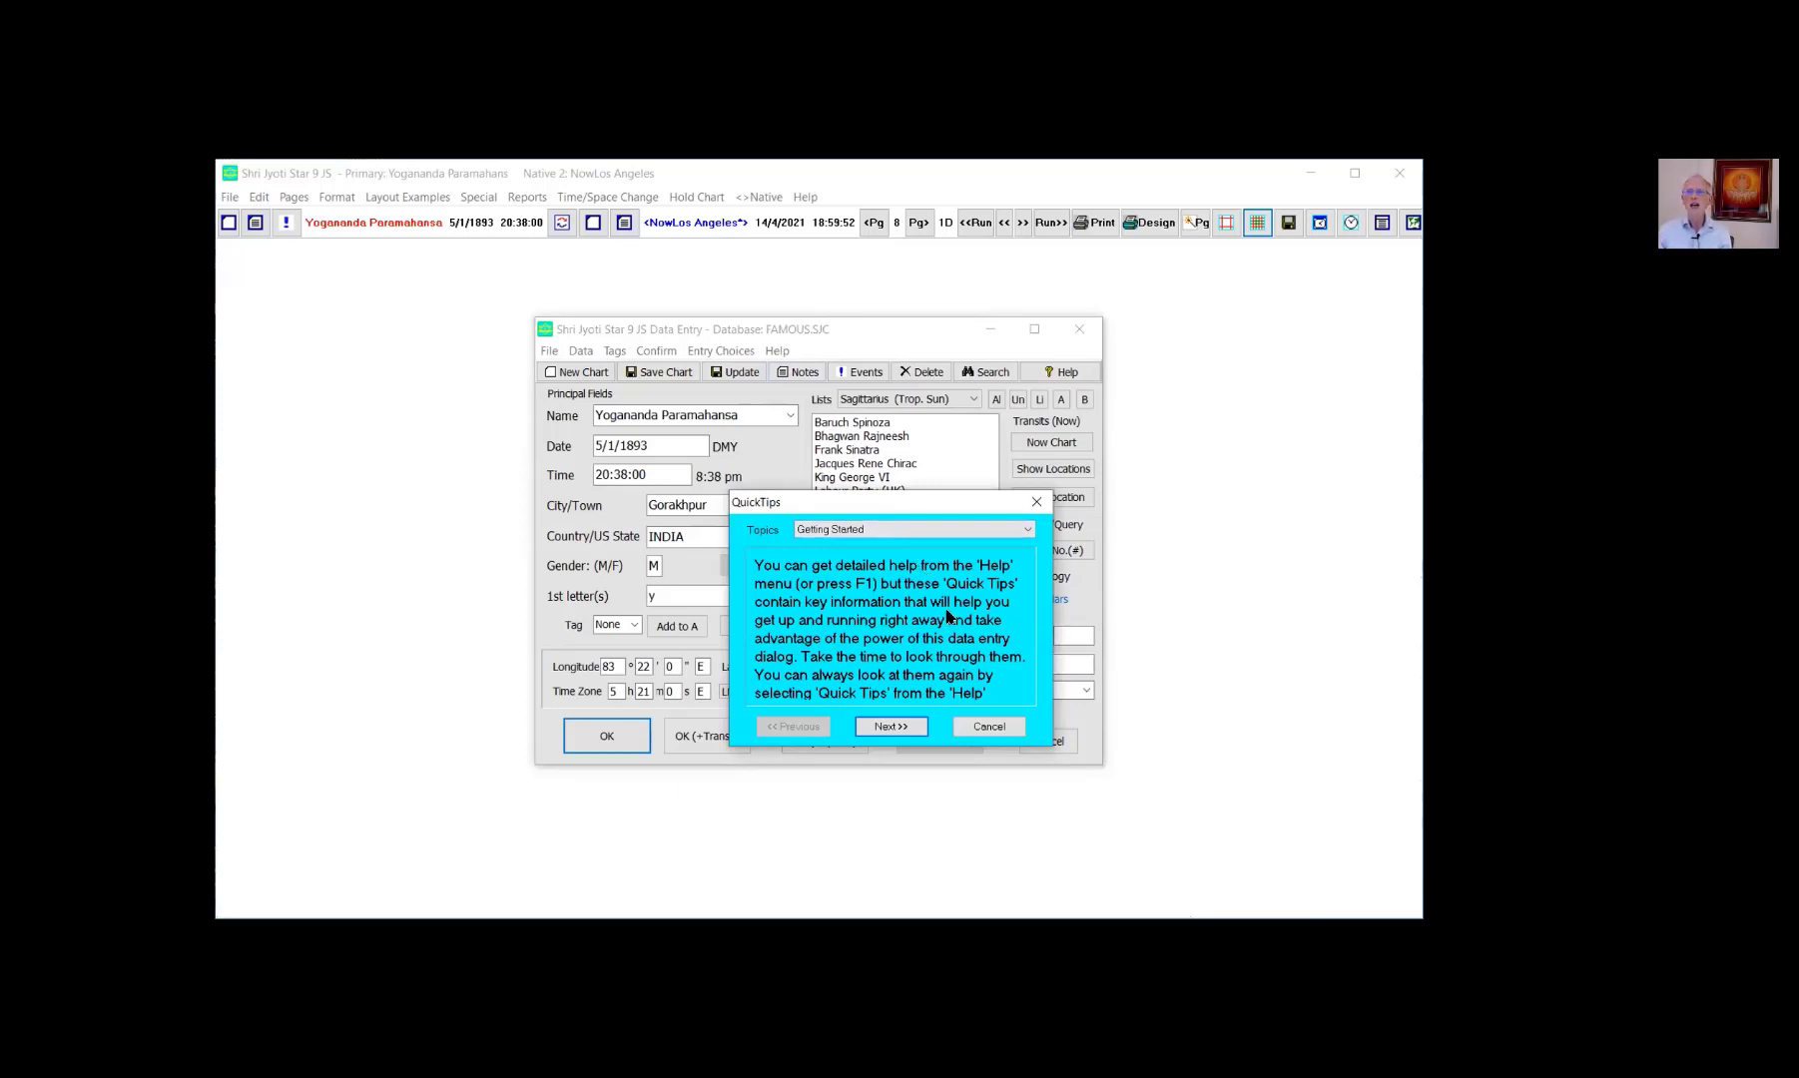
pyautogui.click(890, 725)
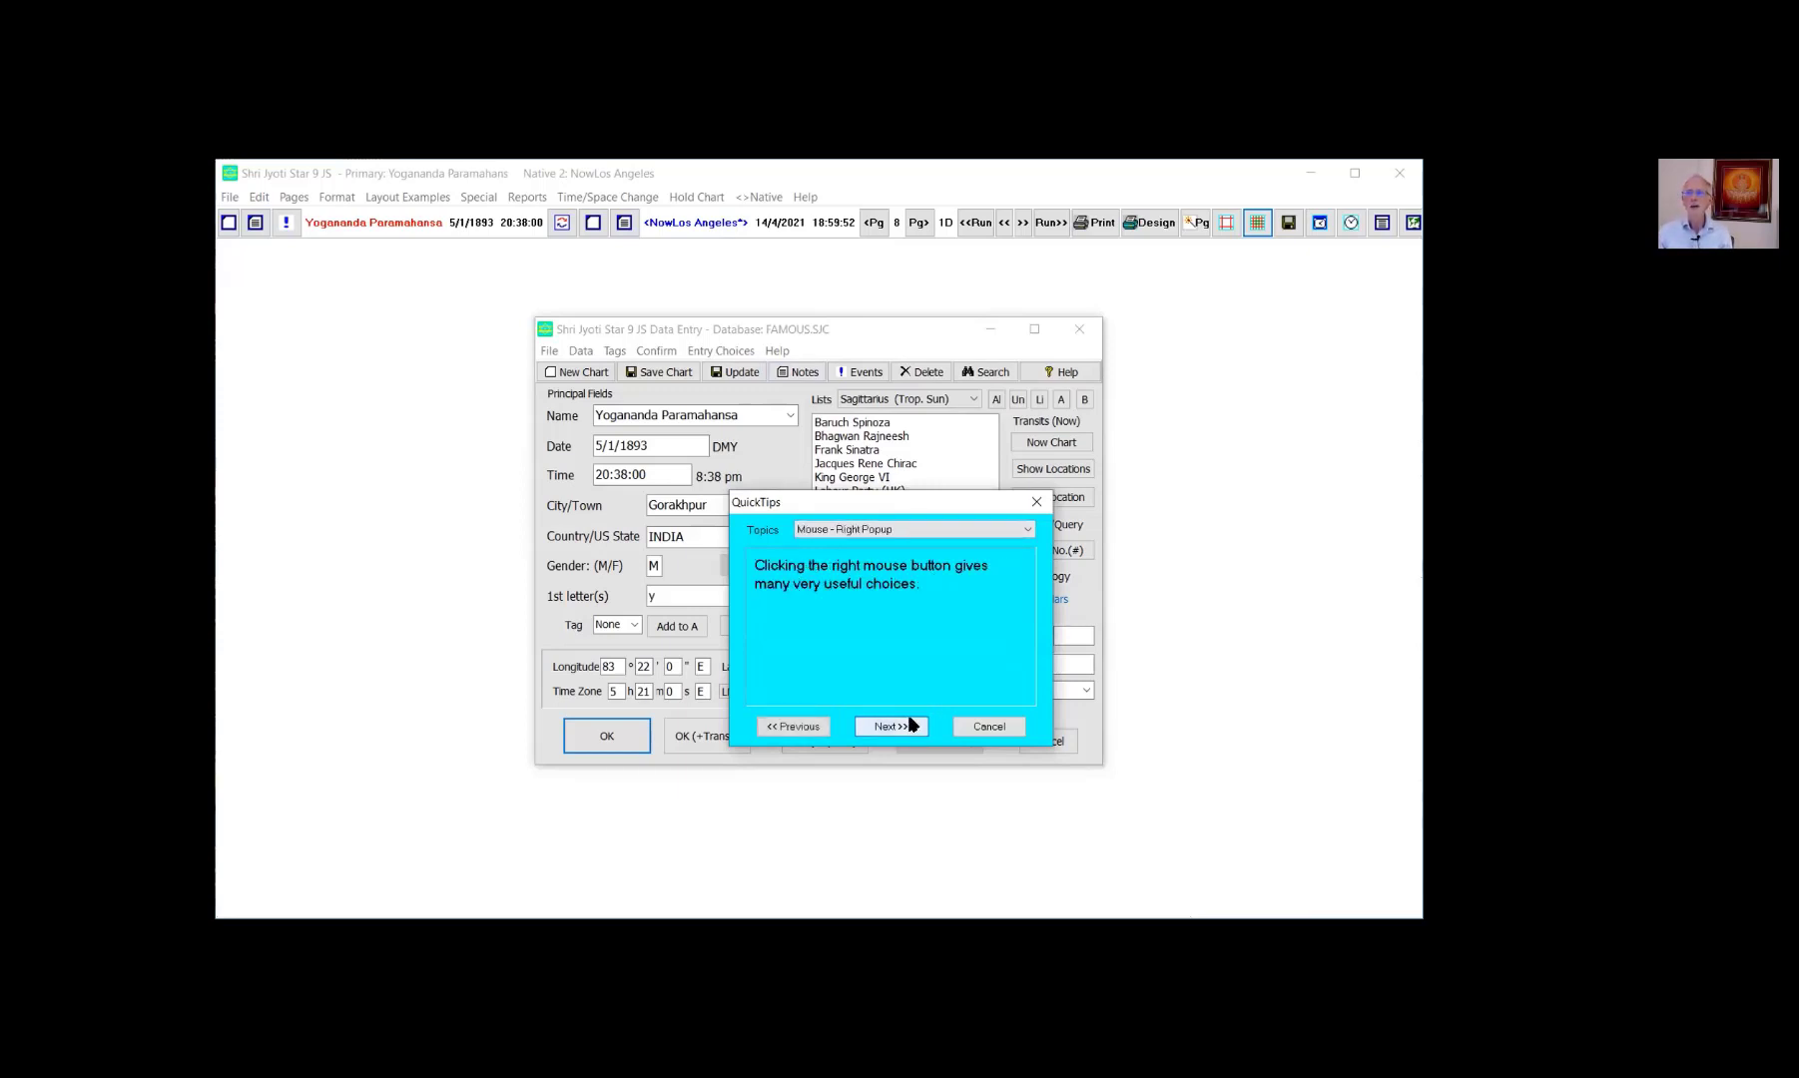
pyautogui.click(910, 726)
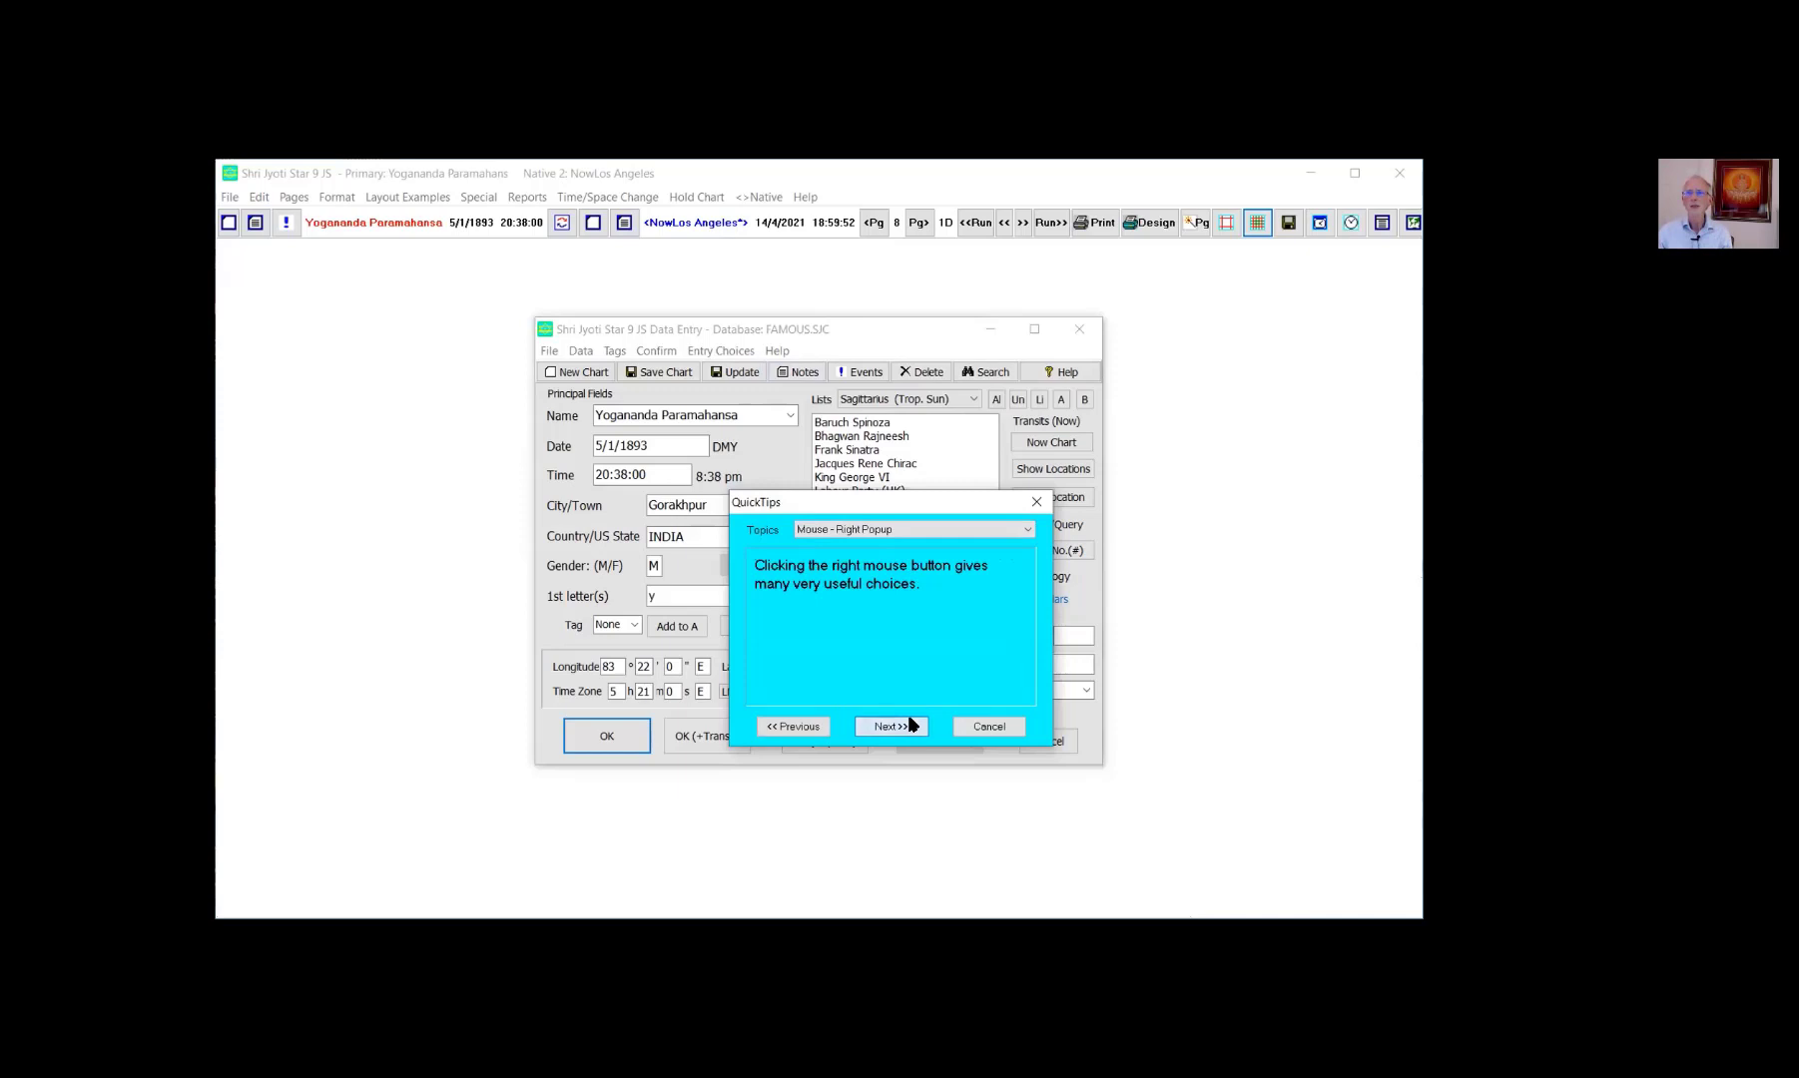
pyautogui.click(964, 730)
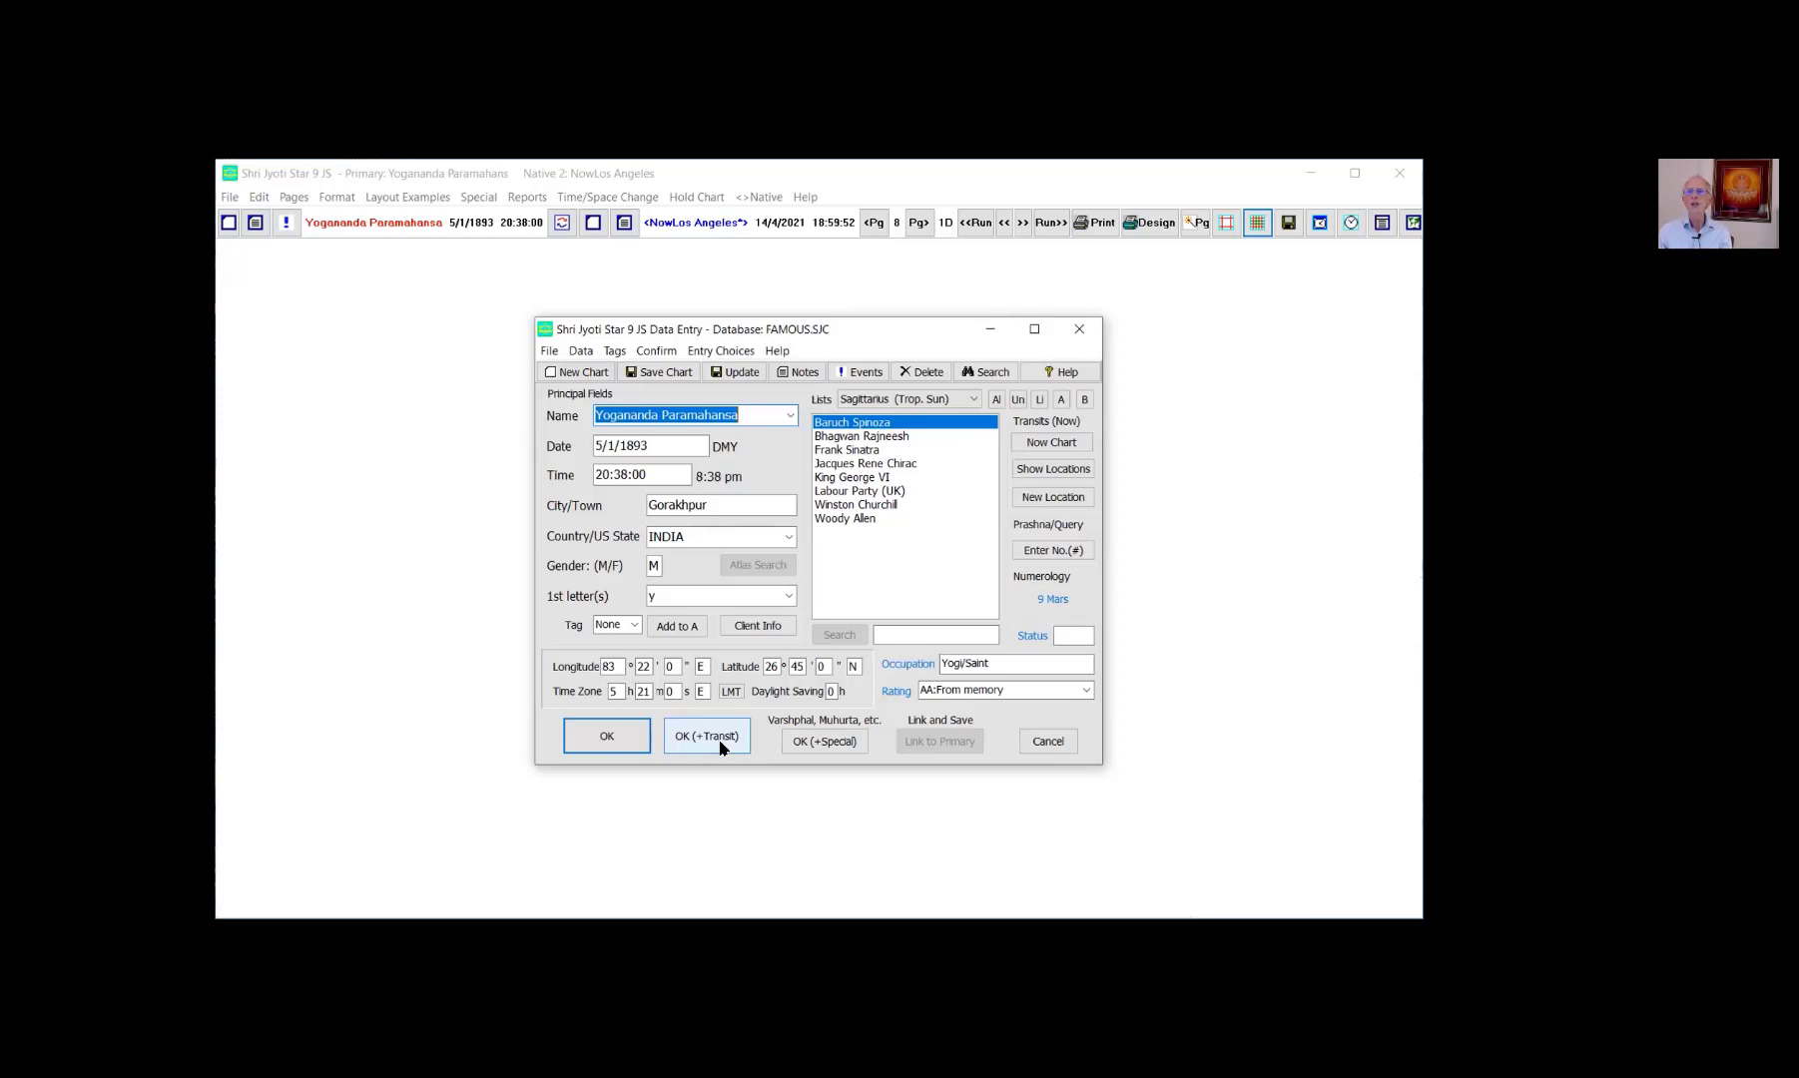
# Show the saved Now locations and add a new one with the city "new york" and state NY.
pyautogui.click(1032, 470)
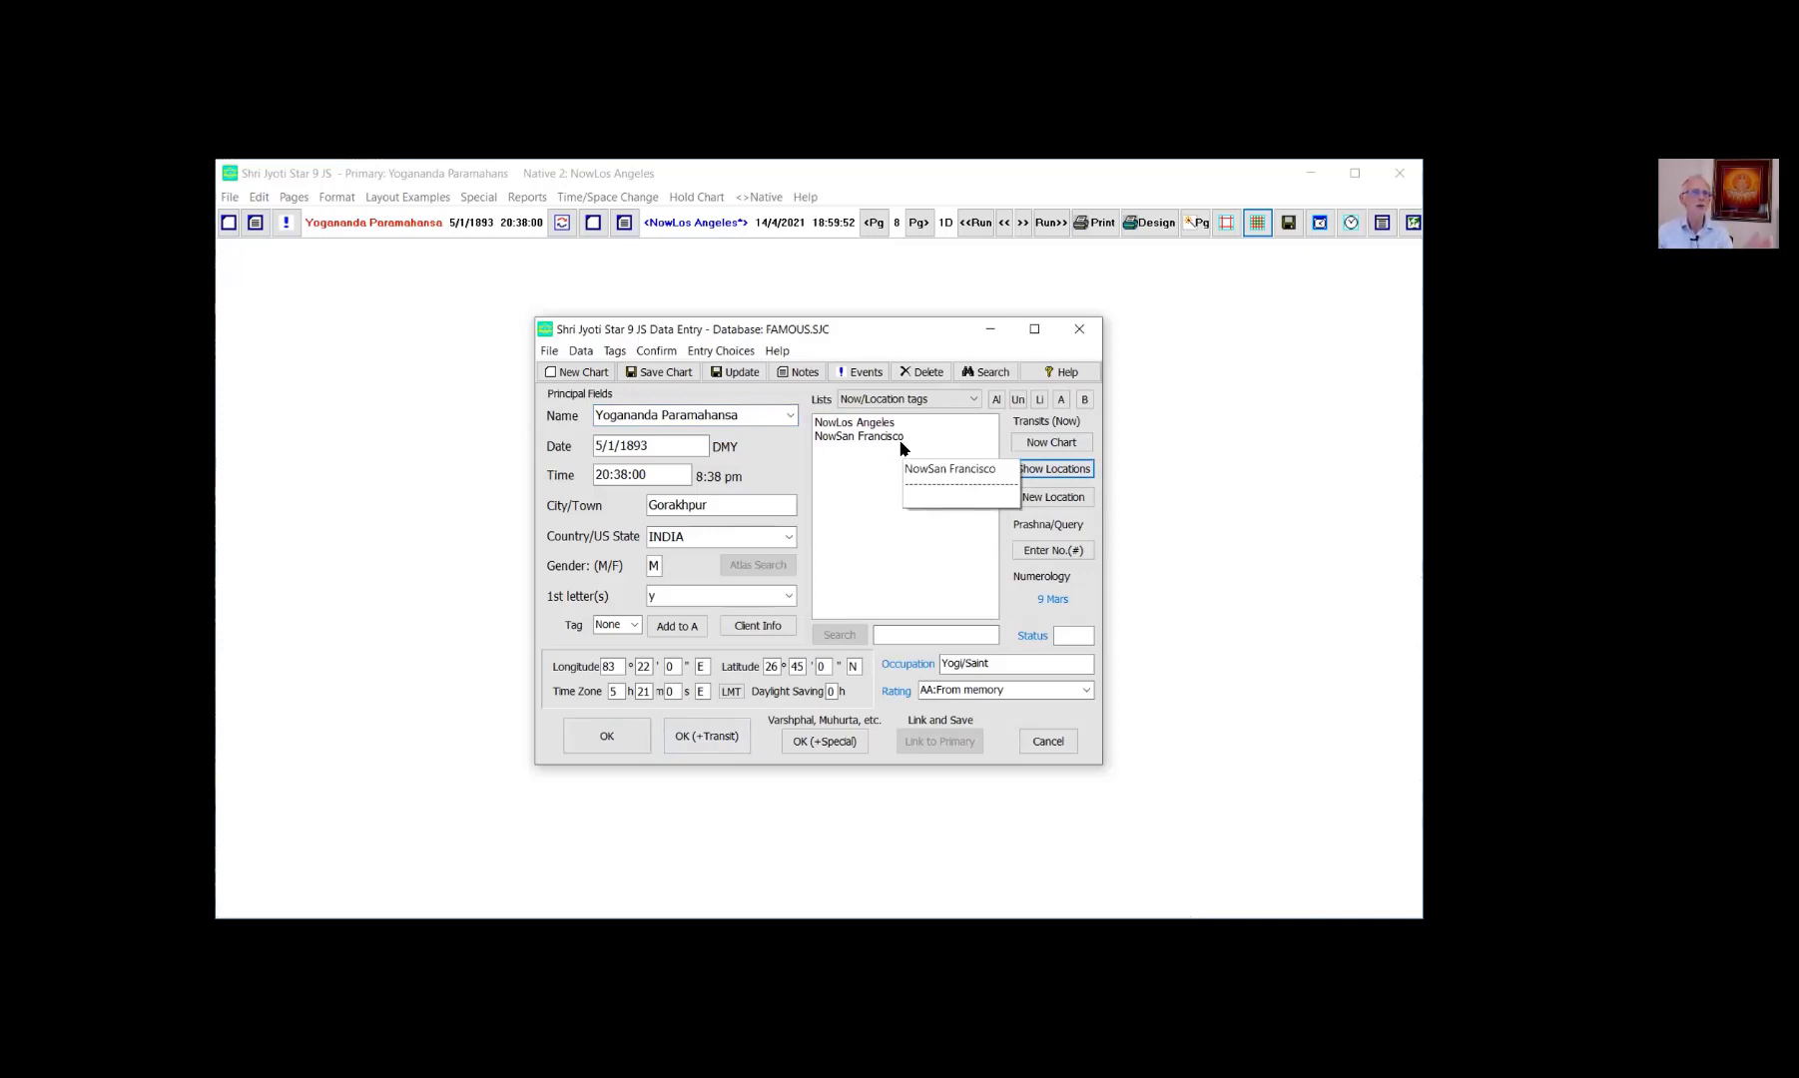
pyautogui.click(1033, 499)
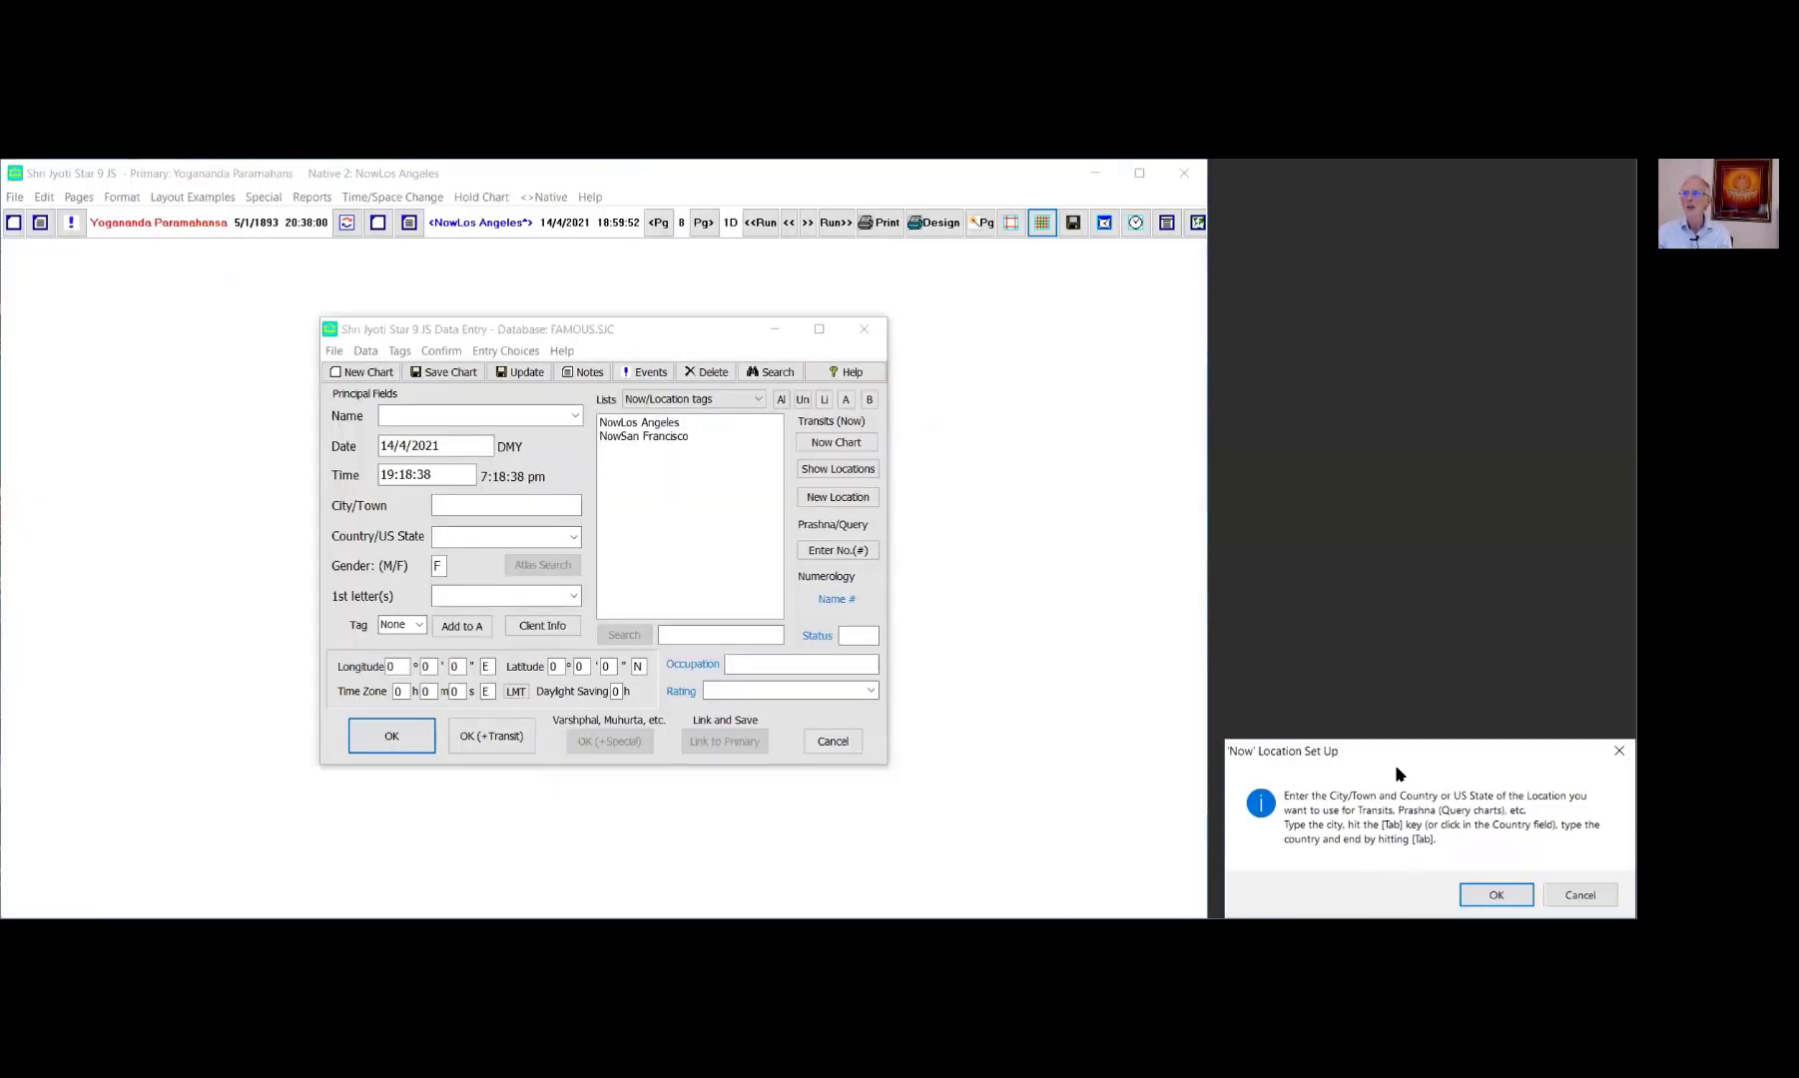
pyautogui.moveTo(1387, 758); pyautogui.dragTo(619, 576)
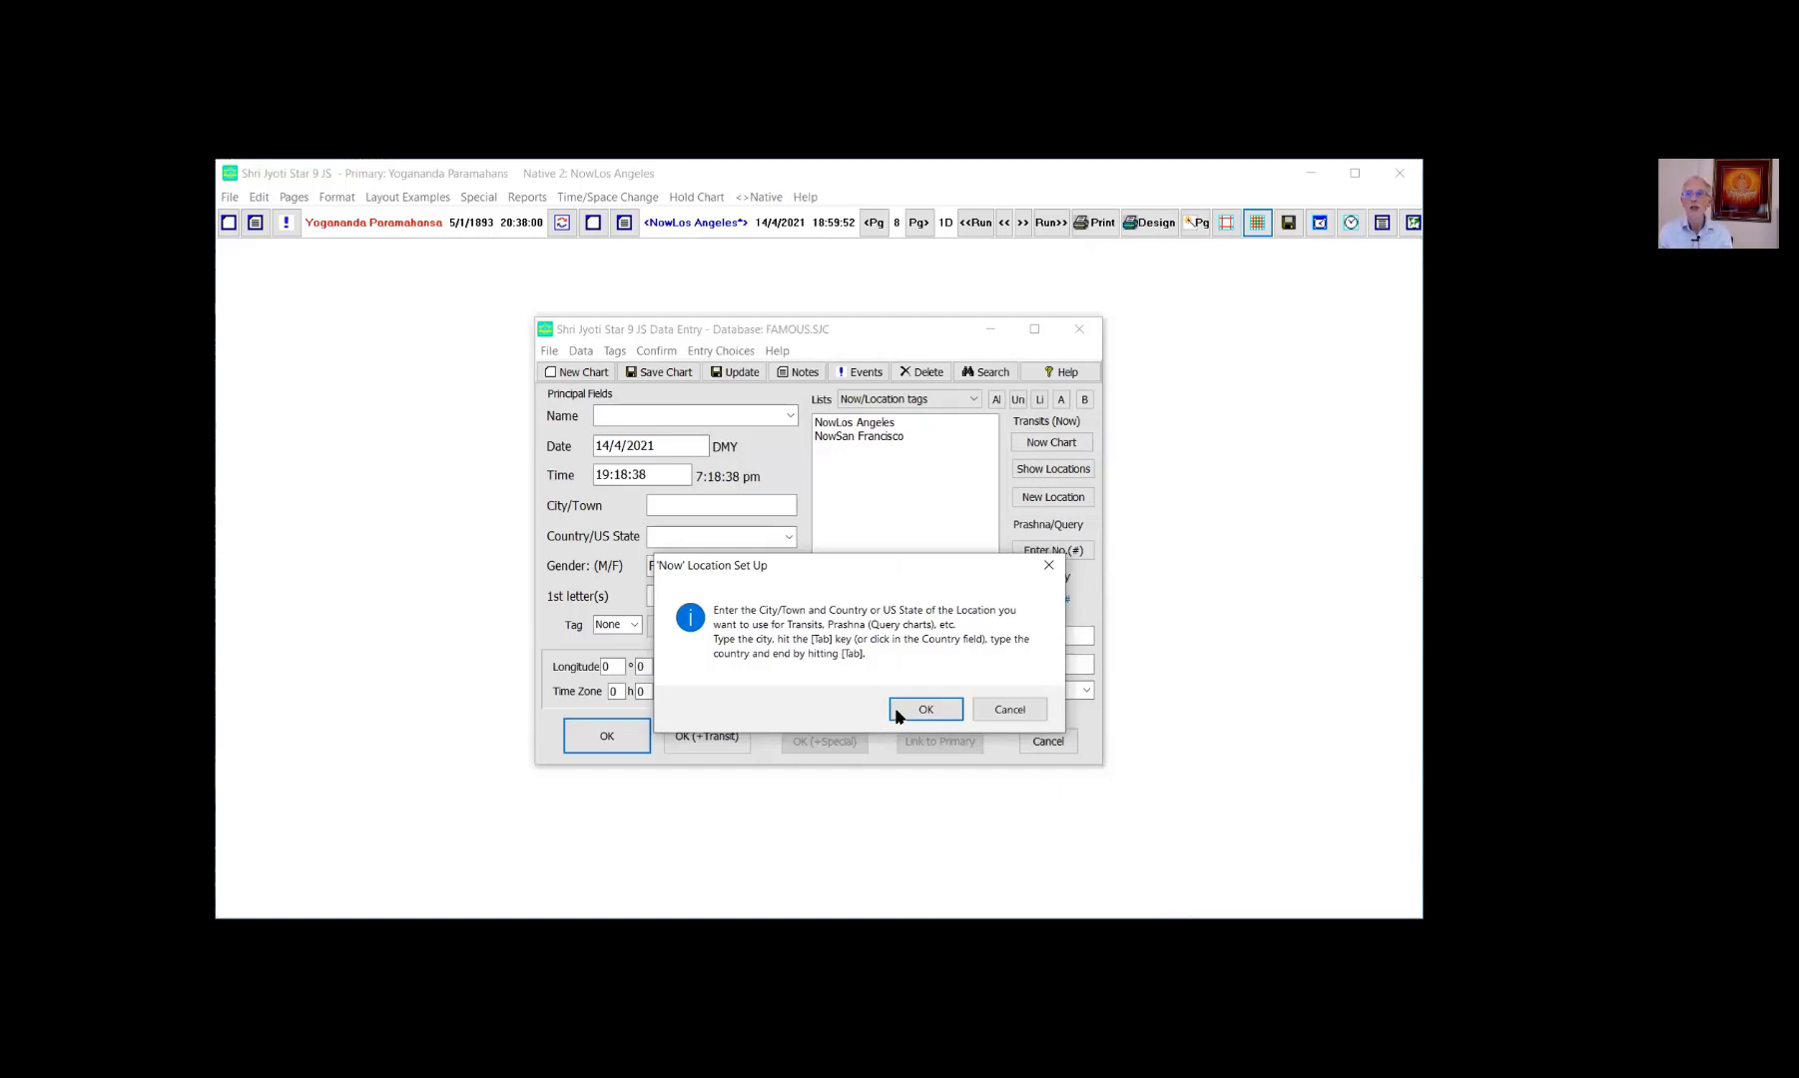
pyautogui.click(923, 711)
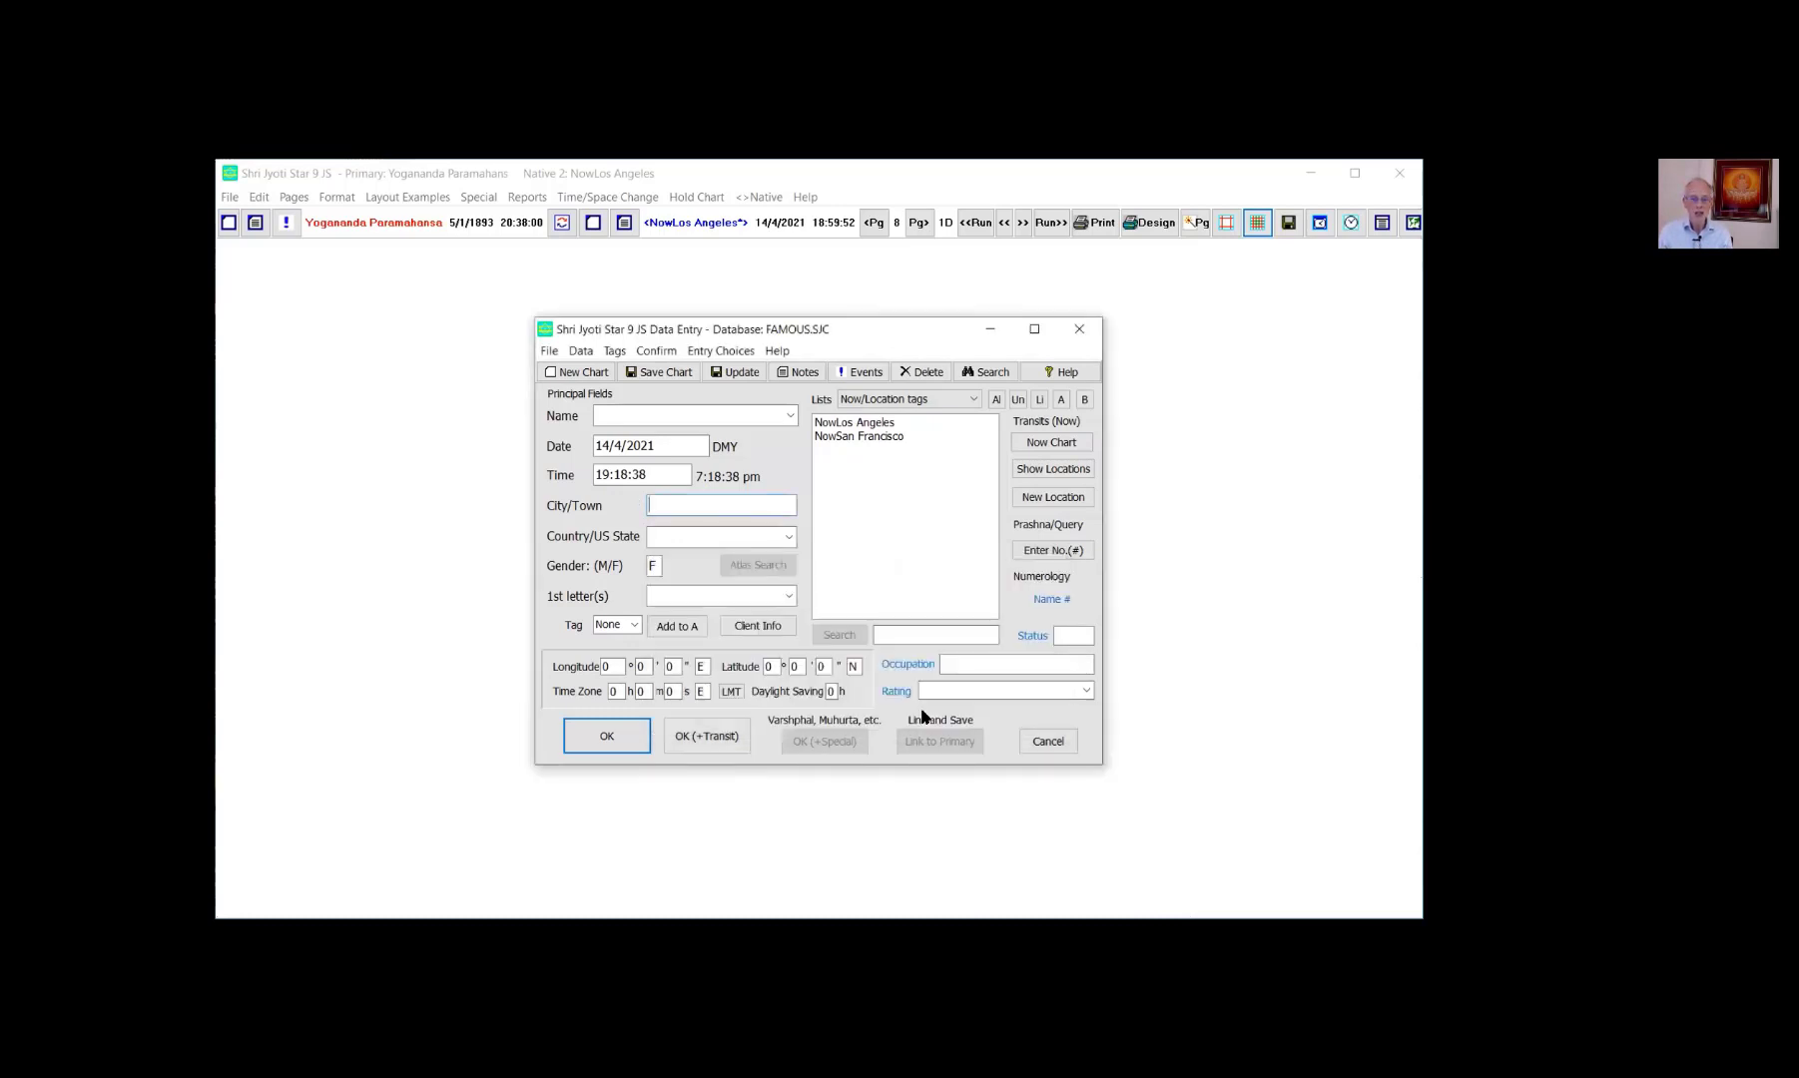
pyautogui.write('ne')
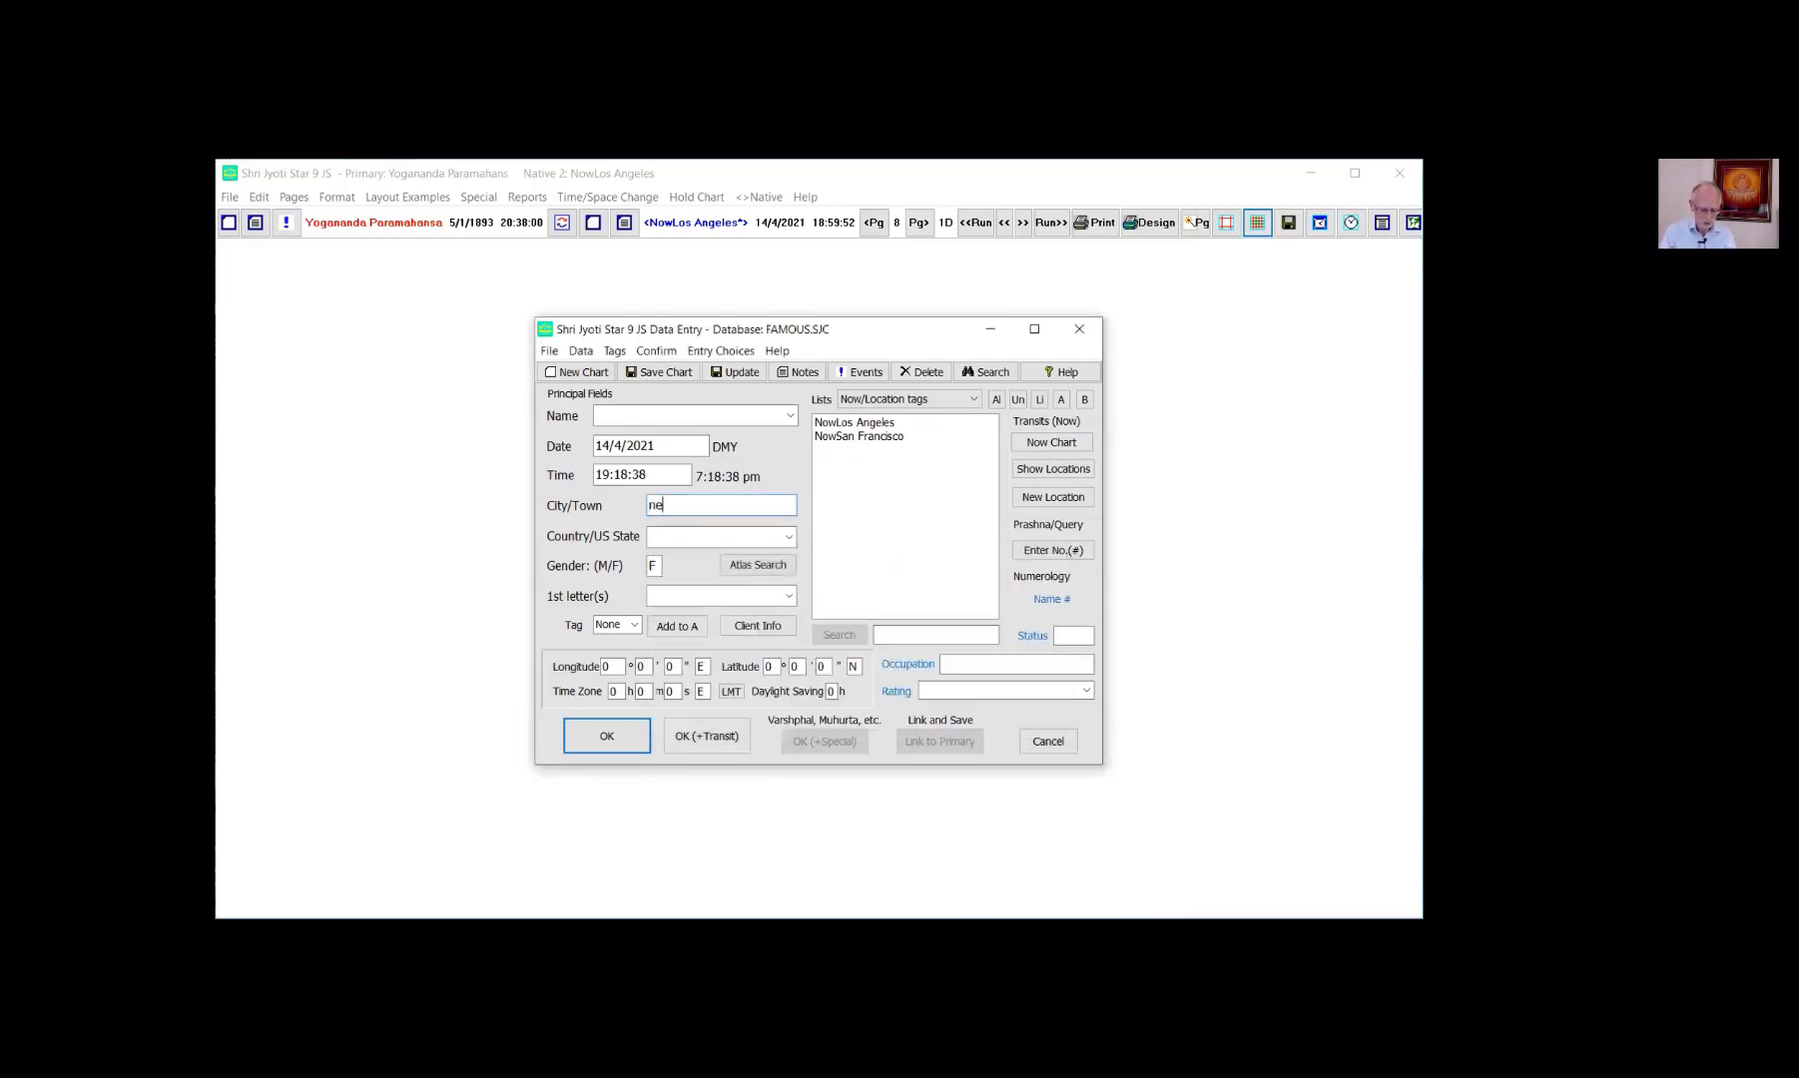
pyautogui.write('w york')
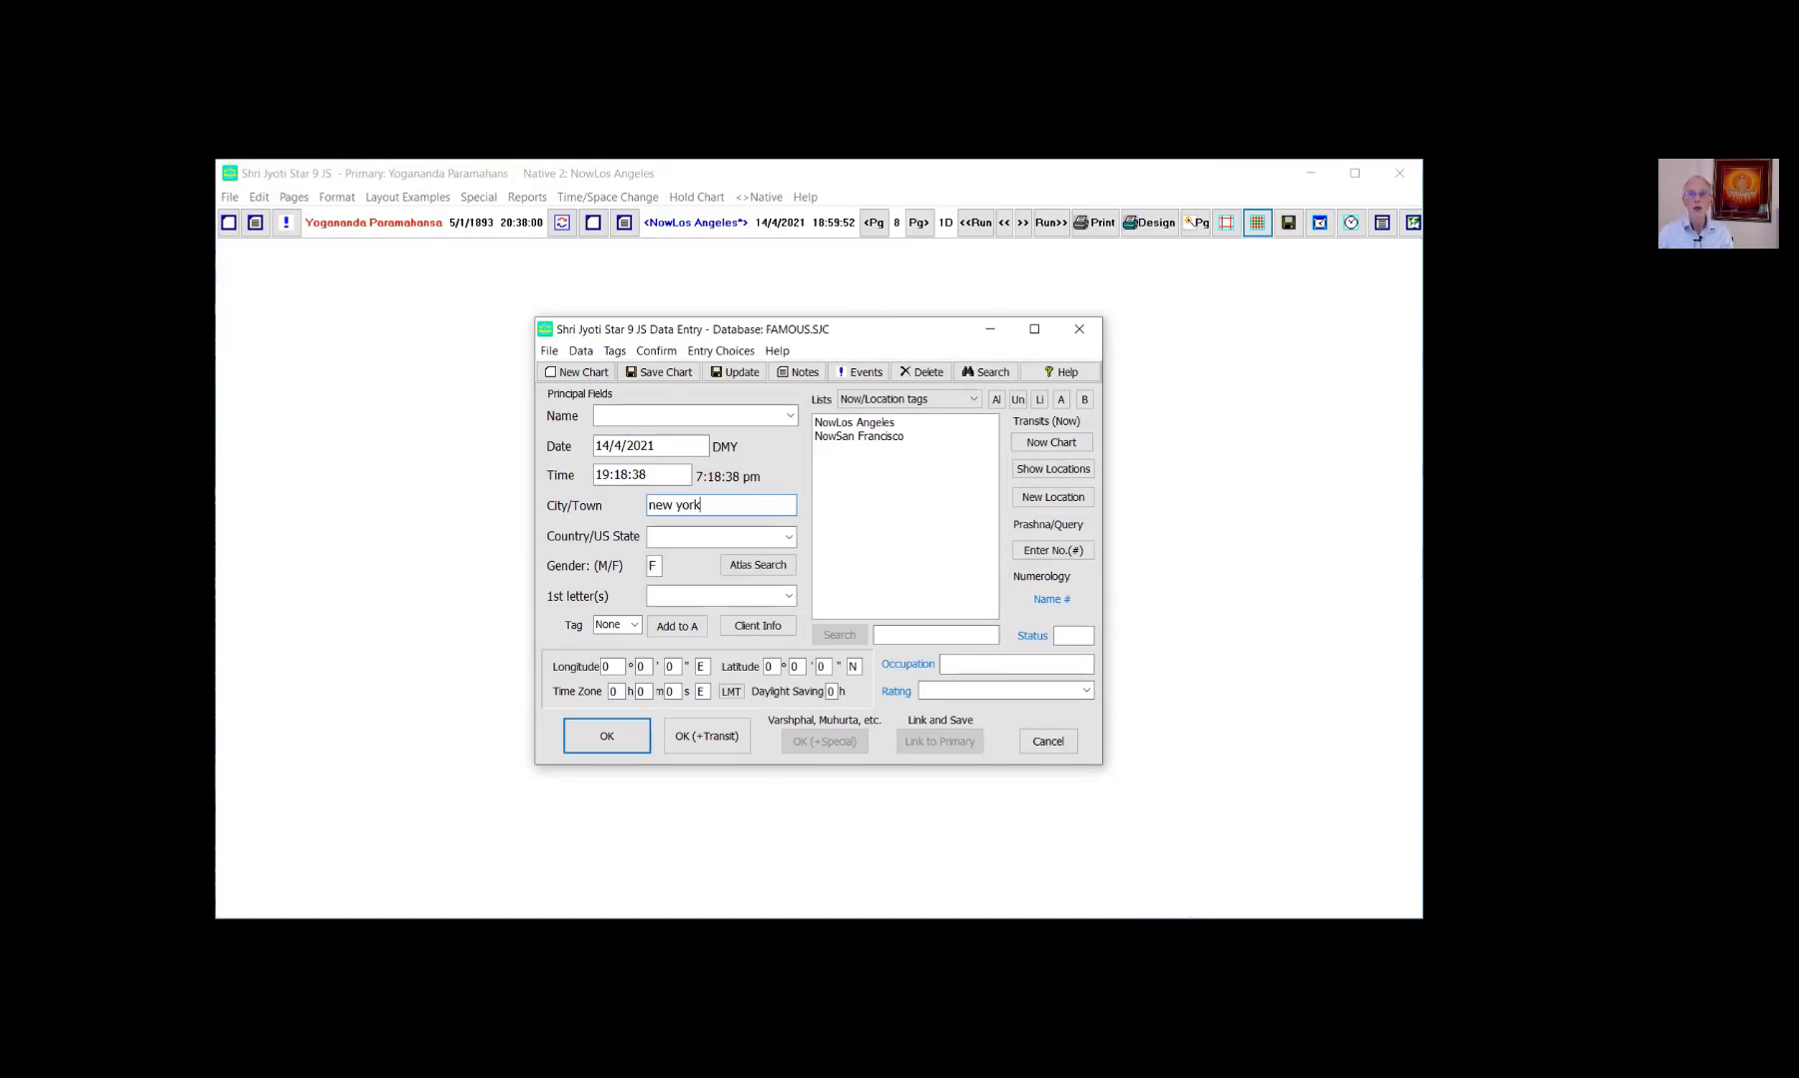
pyautogui.click(708, 532)
pyautogui.write('ny')
pyautogui.press('Return')
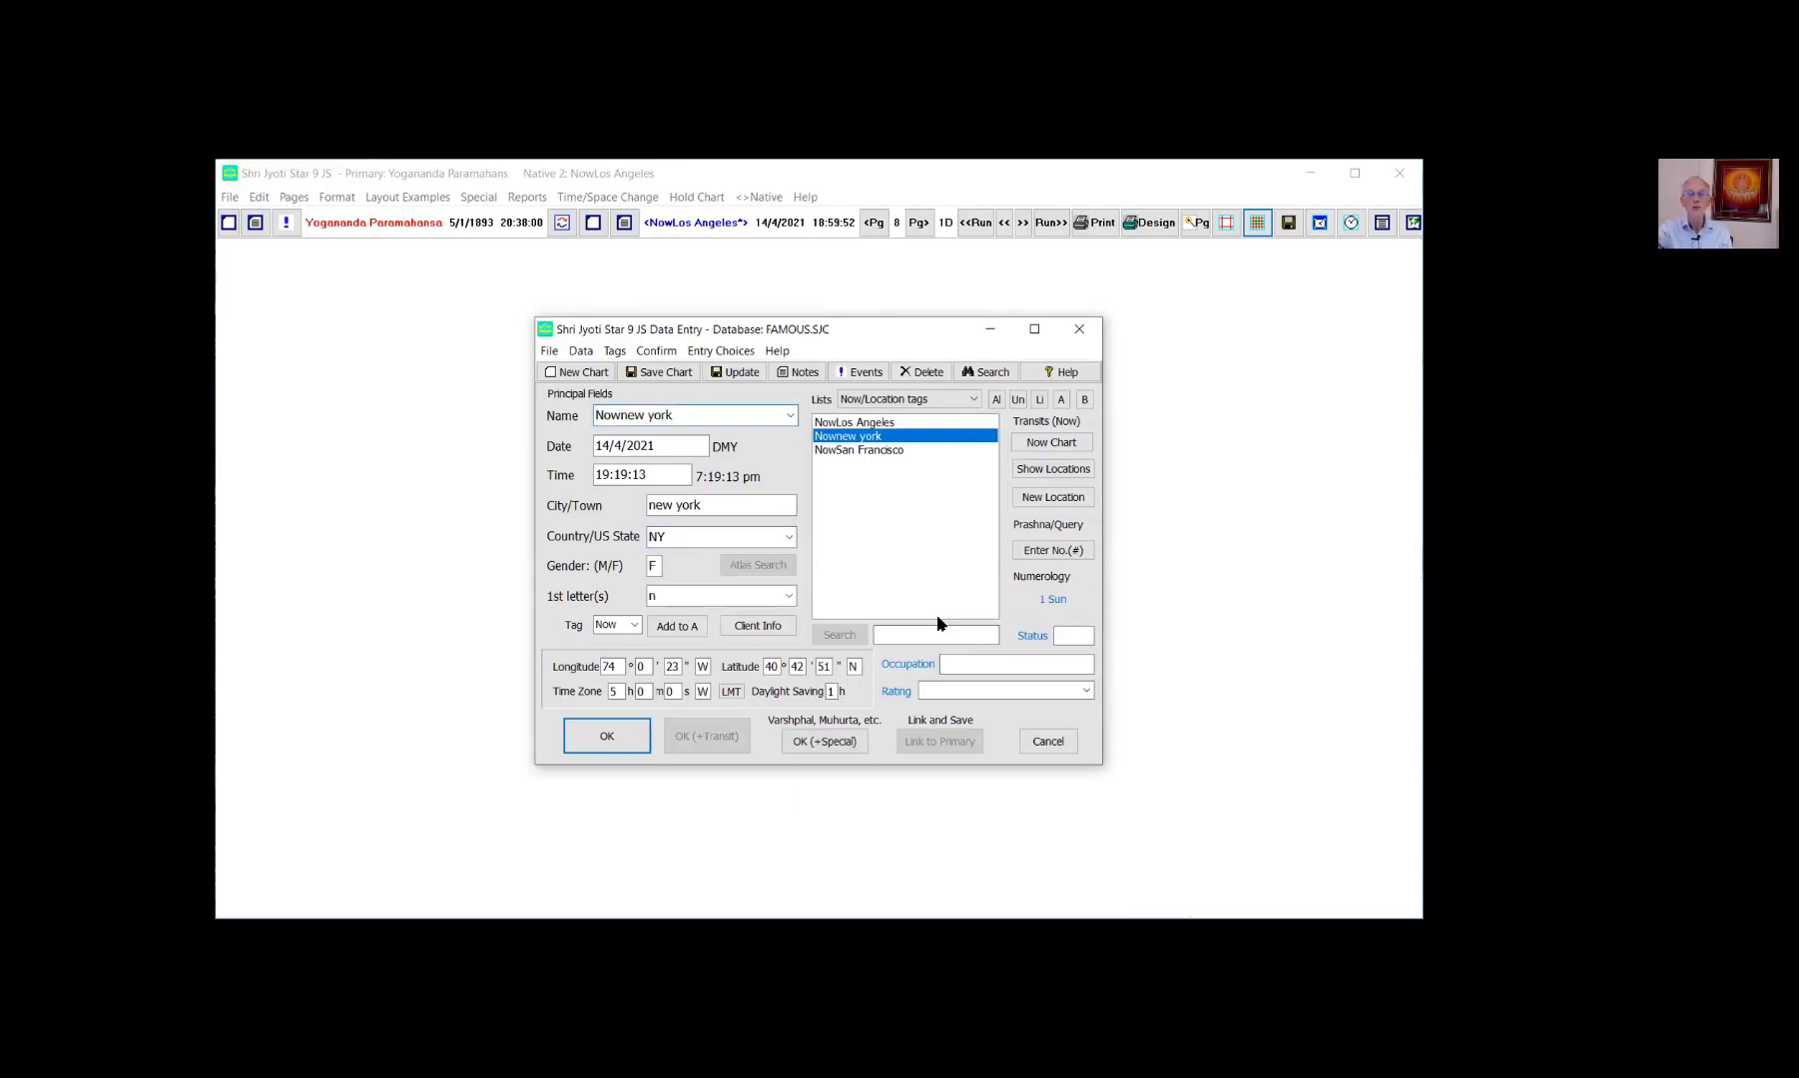
# Rename the new location record to "Now New york" and update it in the database.
pyautogui.click(625, 414)
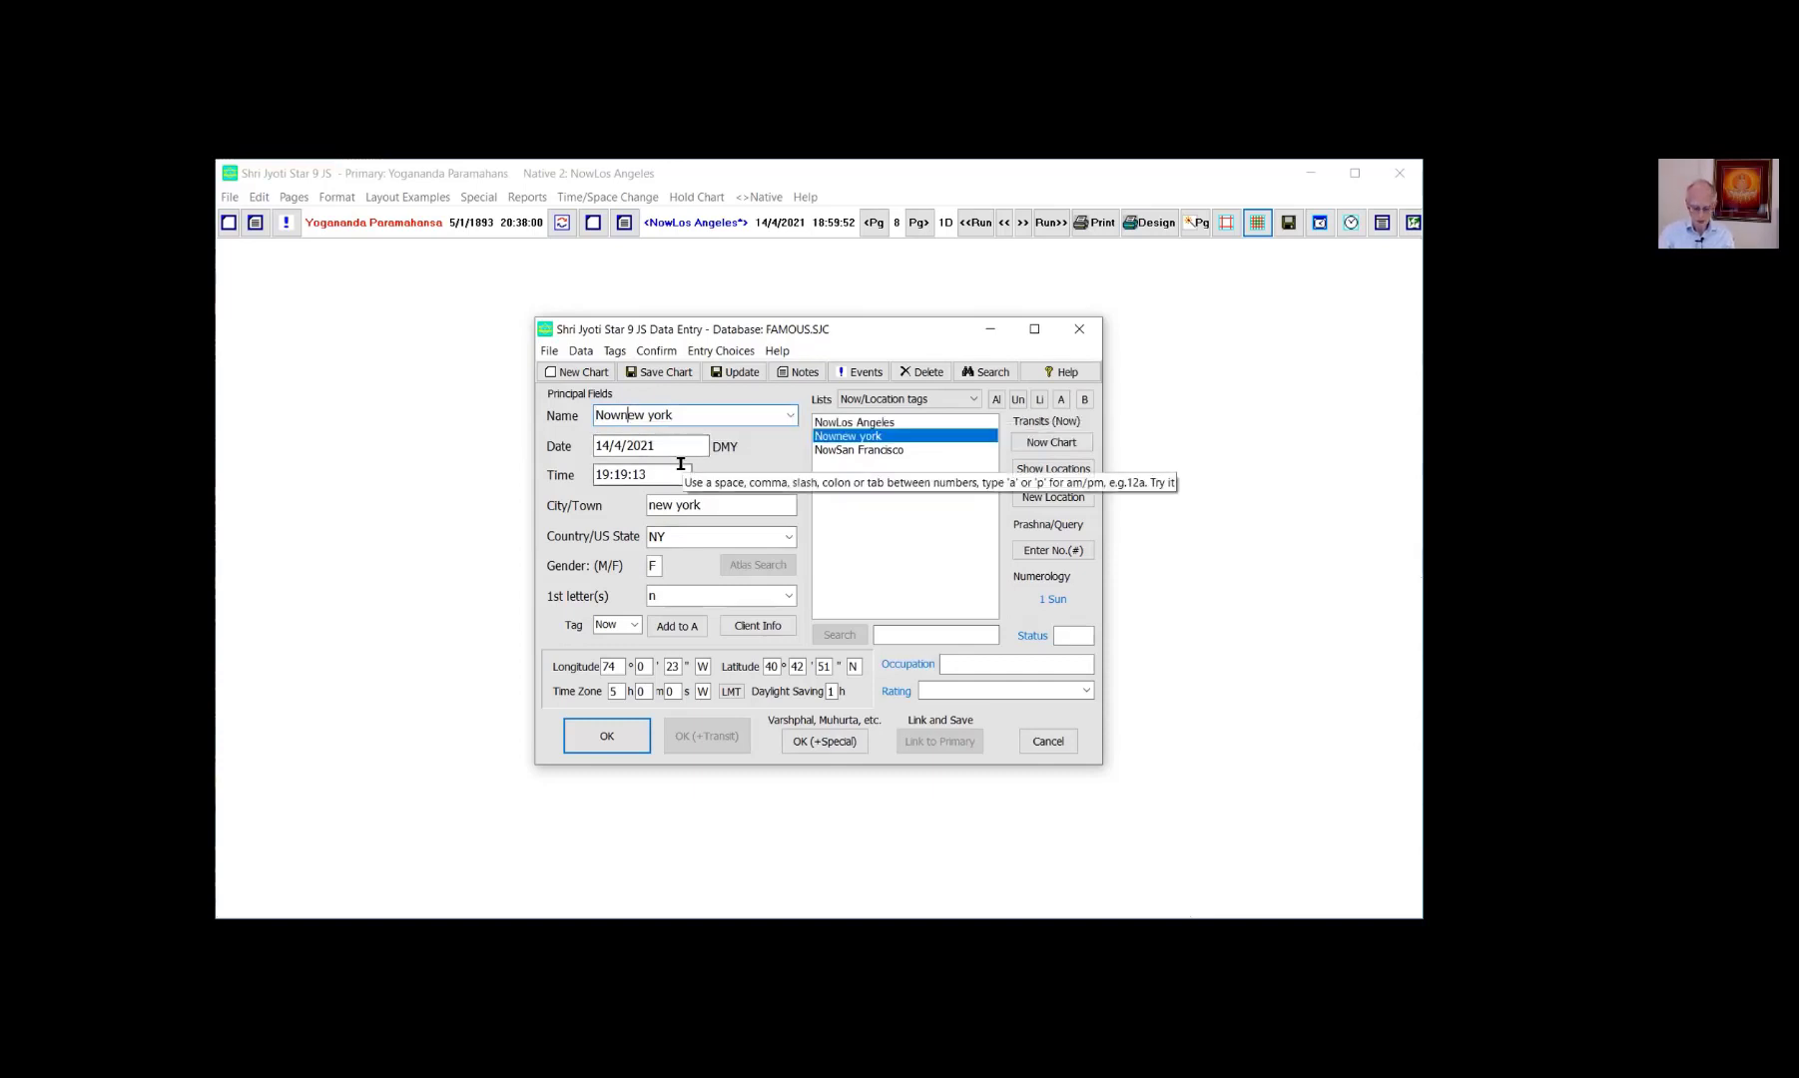
pyautogui.press('BackSpace')
pyautogui.write('N')
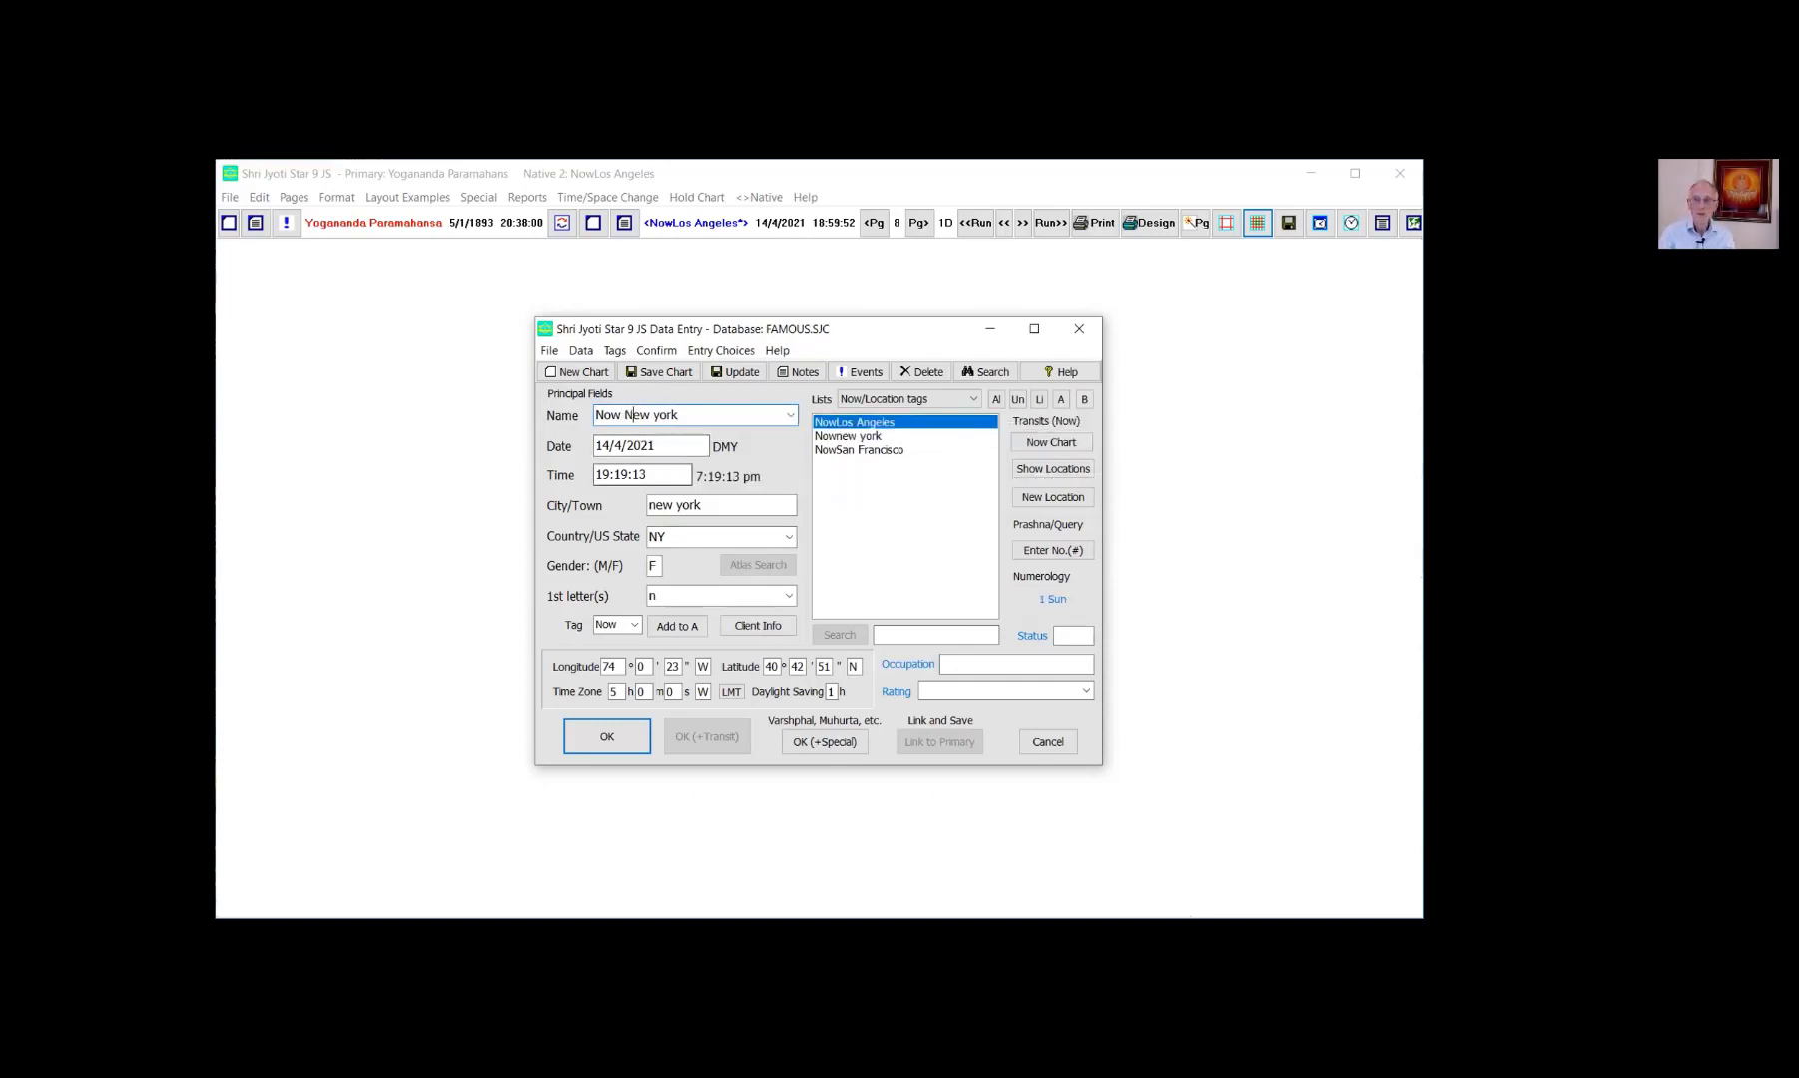
pyautogui.click(729, 372)
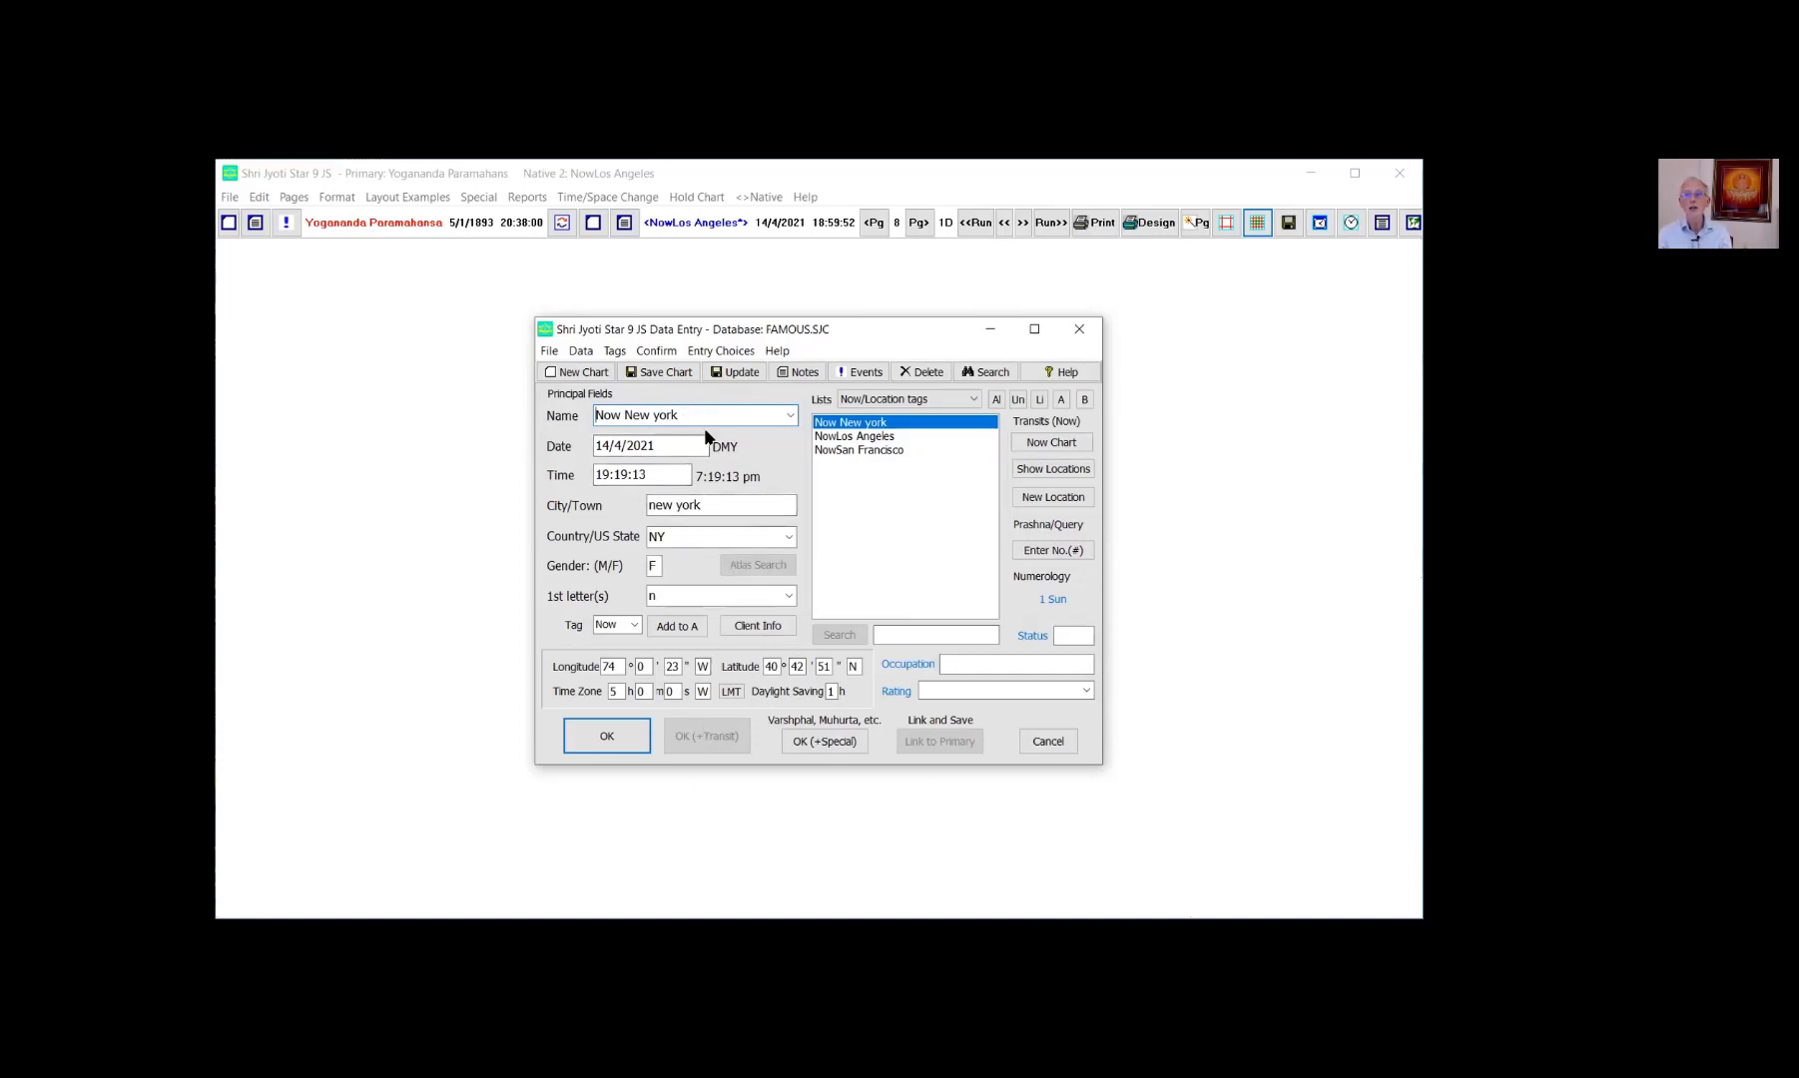
# Load the Now New york chart and arrange it as Native 2, with Yogananda Paramahansa as the primary chart.
pyautogui.click(609, 739)
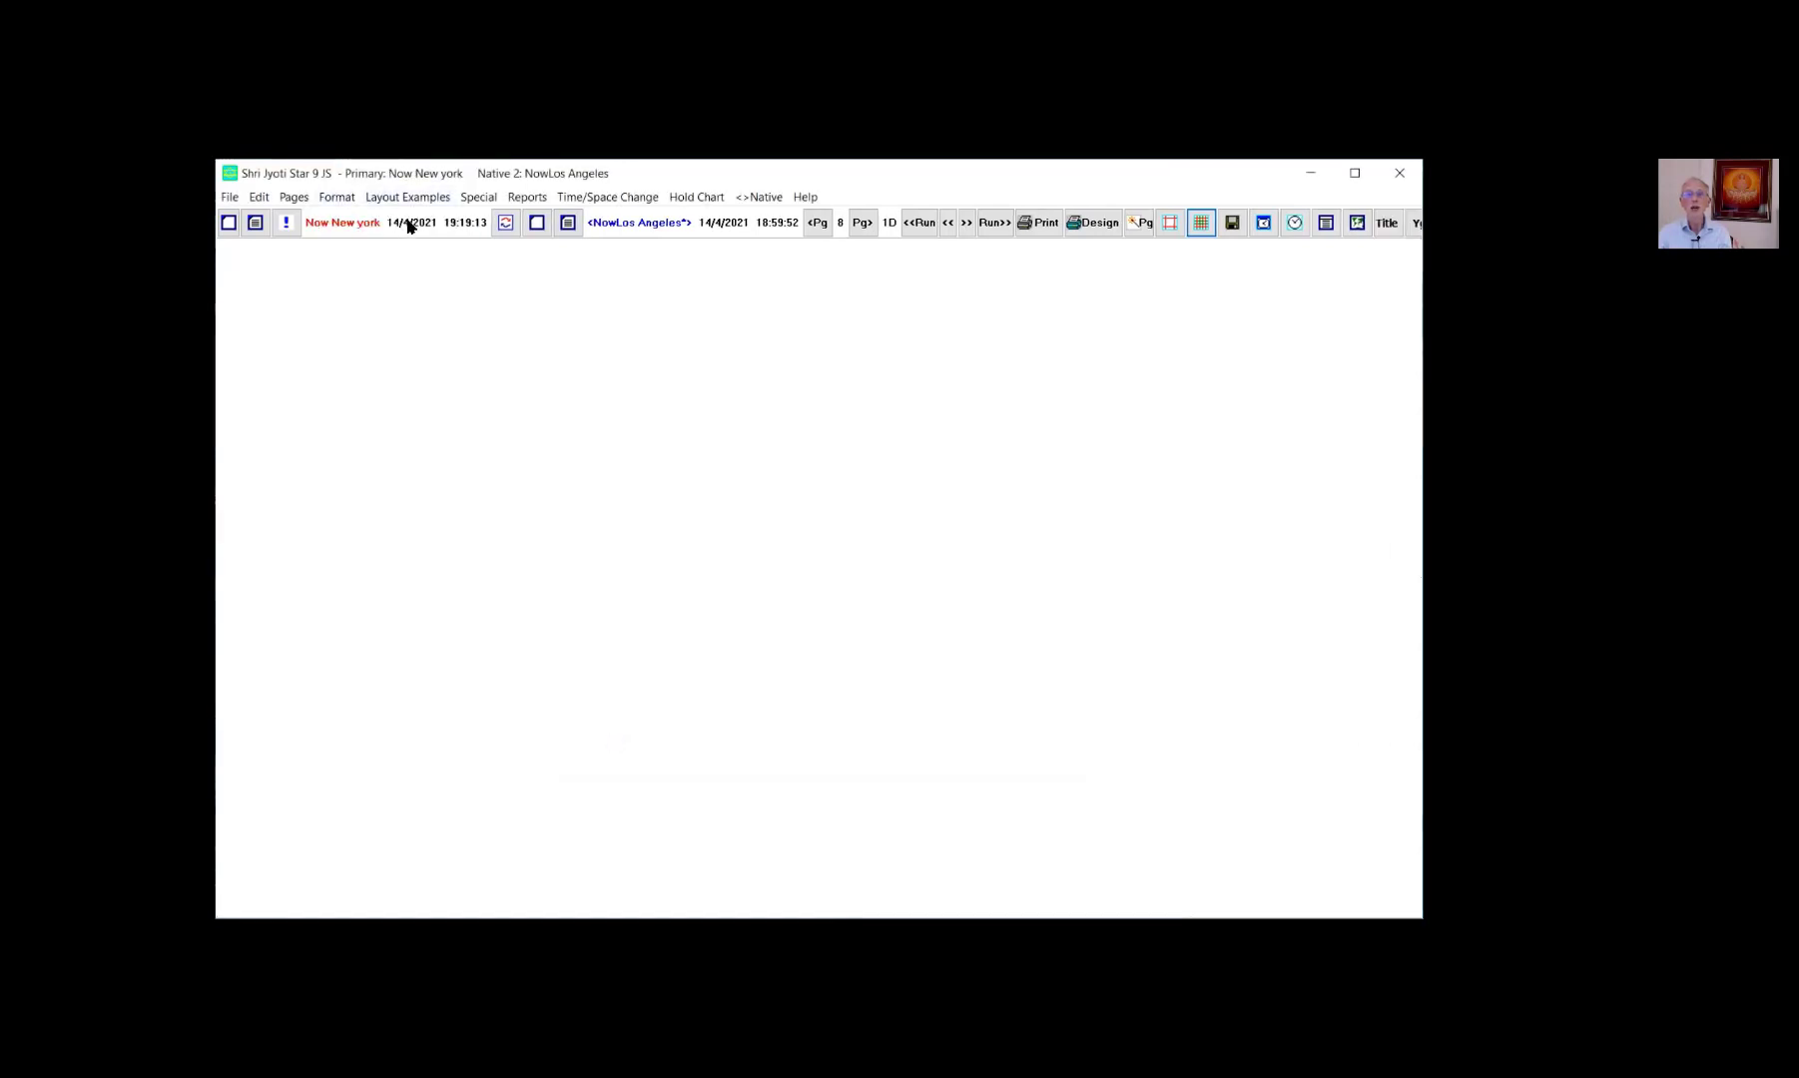
pyautogui.click(765, 198)
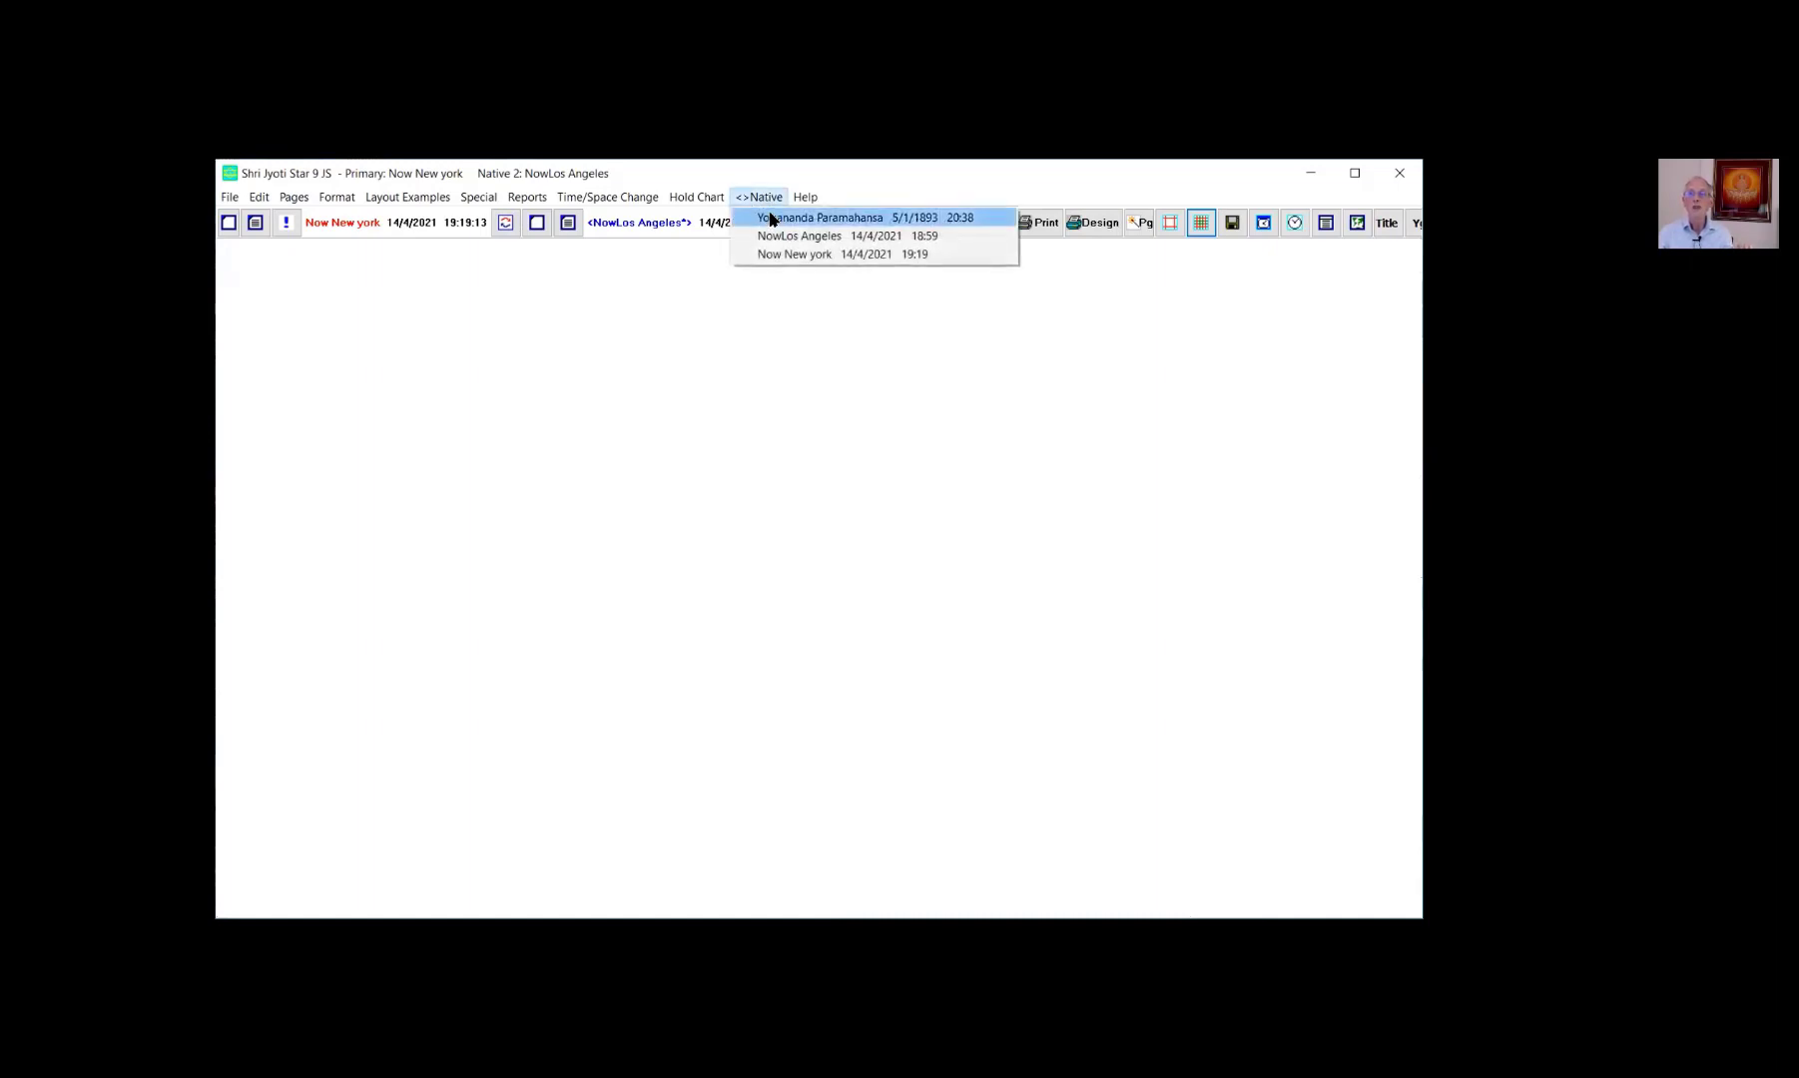
pyautogui.click(769, 219)
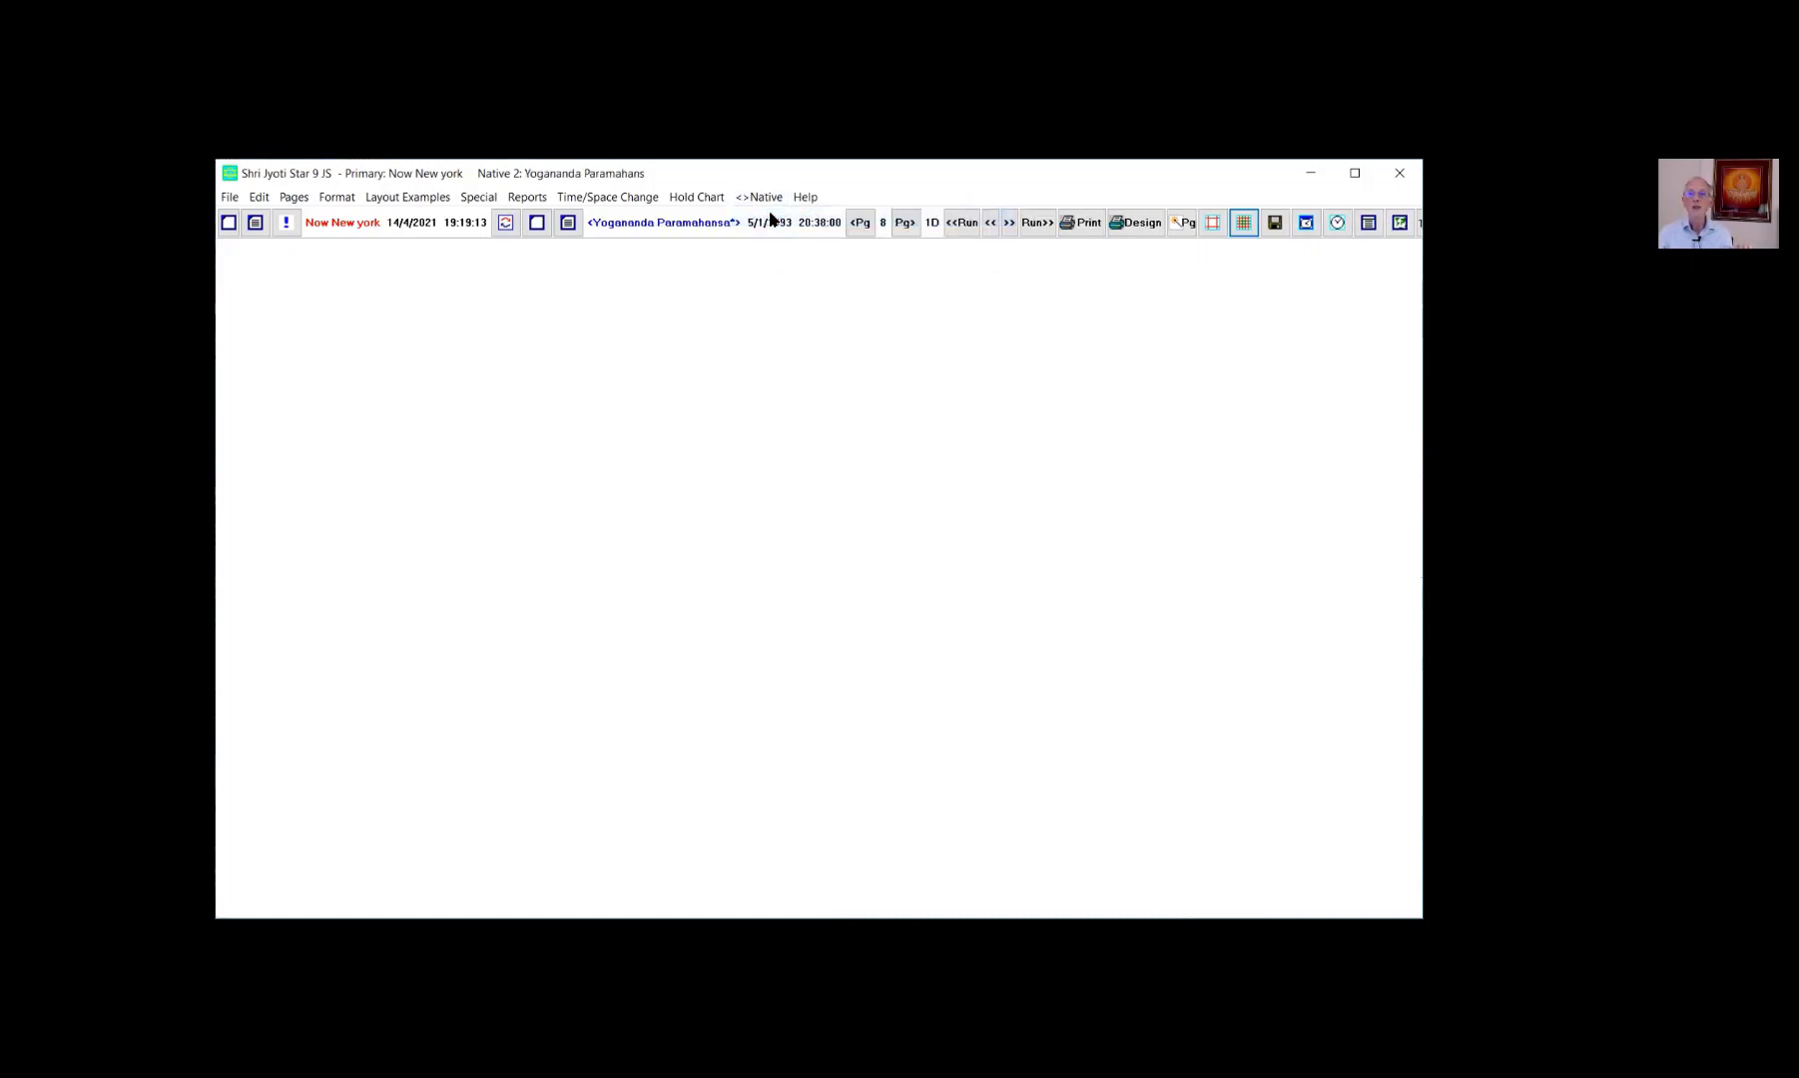
pyautogui.click(506, 223)
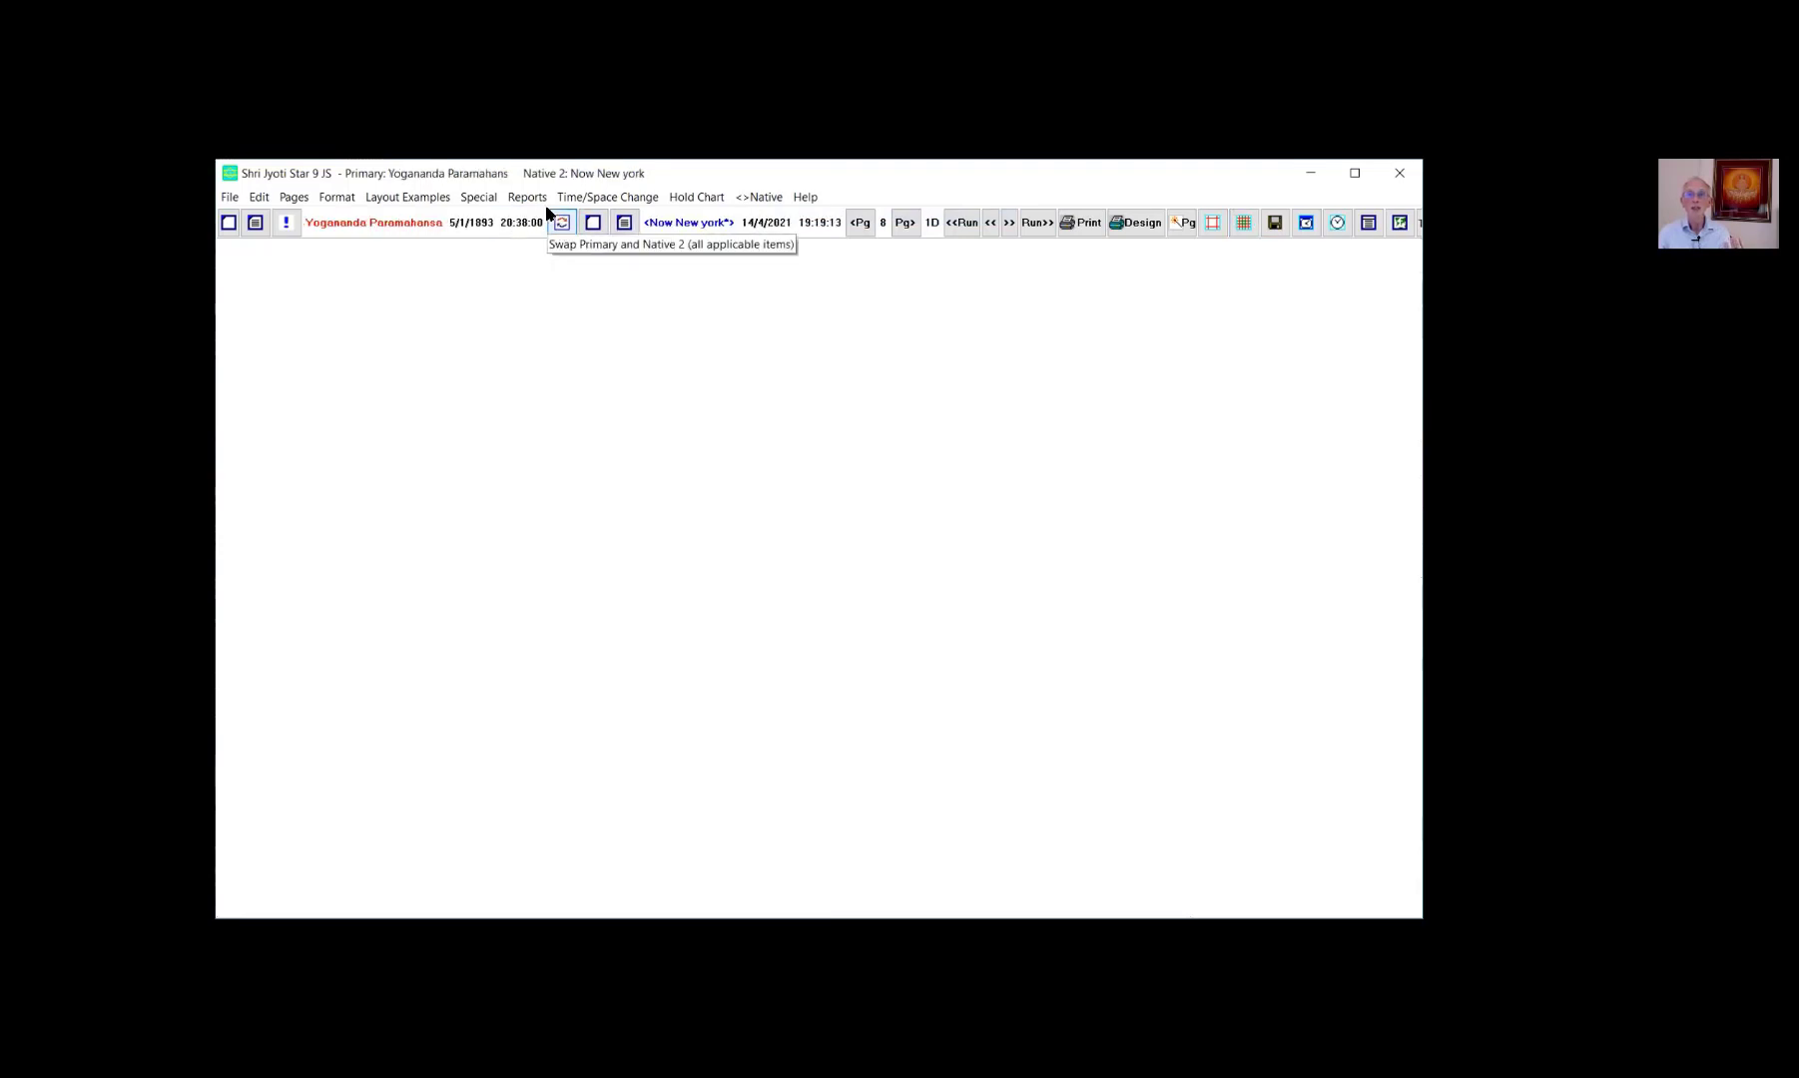
# Create the primary native's Tithi Pravesh special chart for Pravesh Year 2021 in Gorakhpur, INDIA.
pyautogui.click(480, 217)
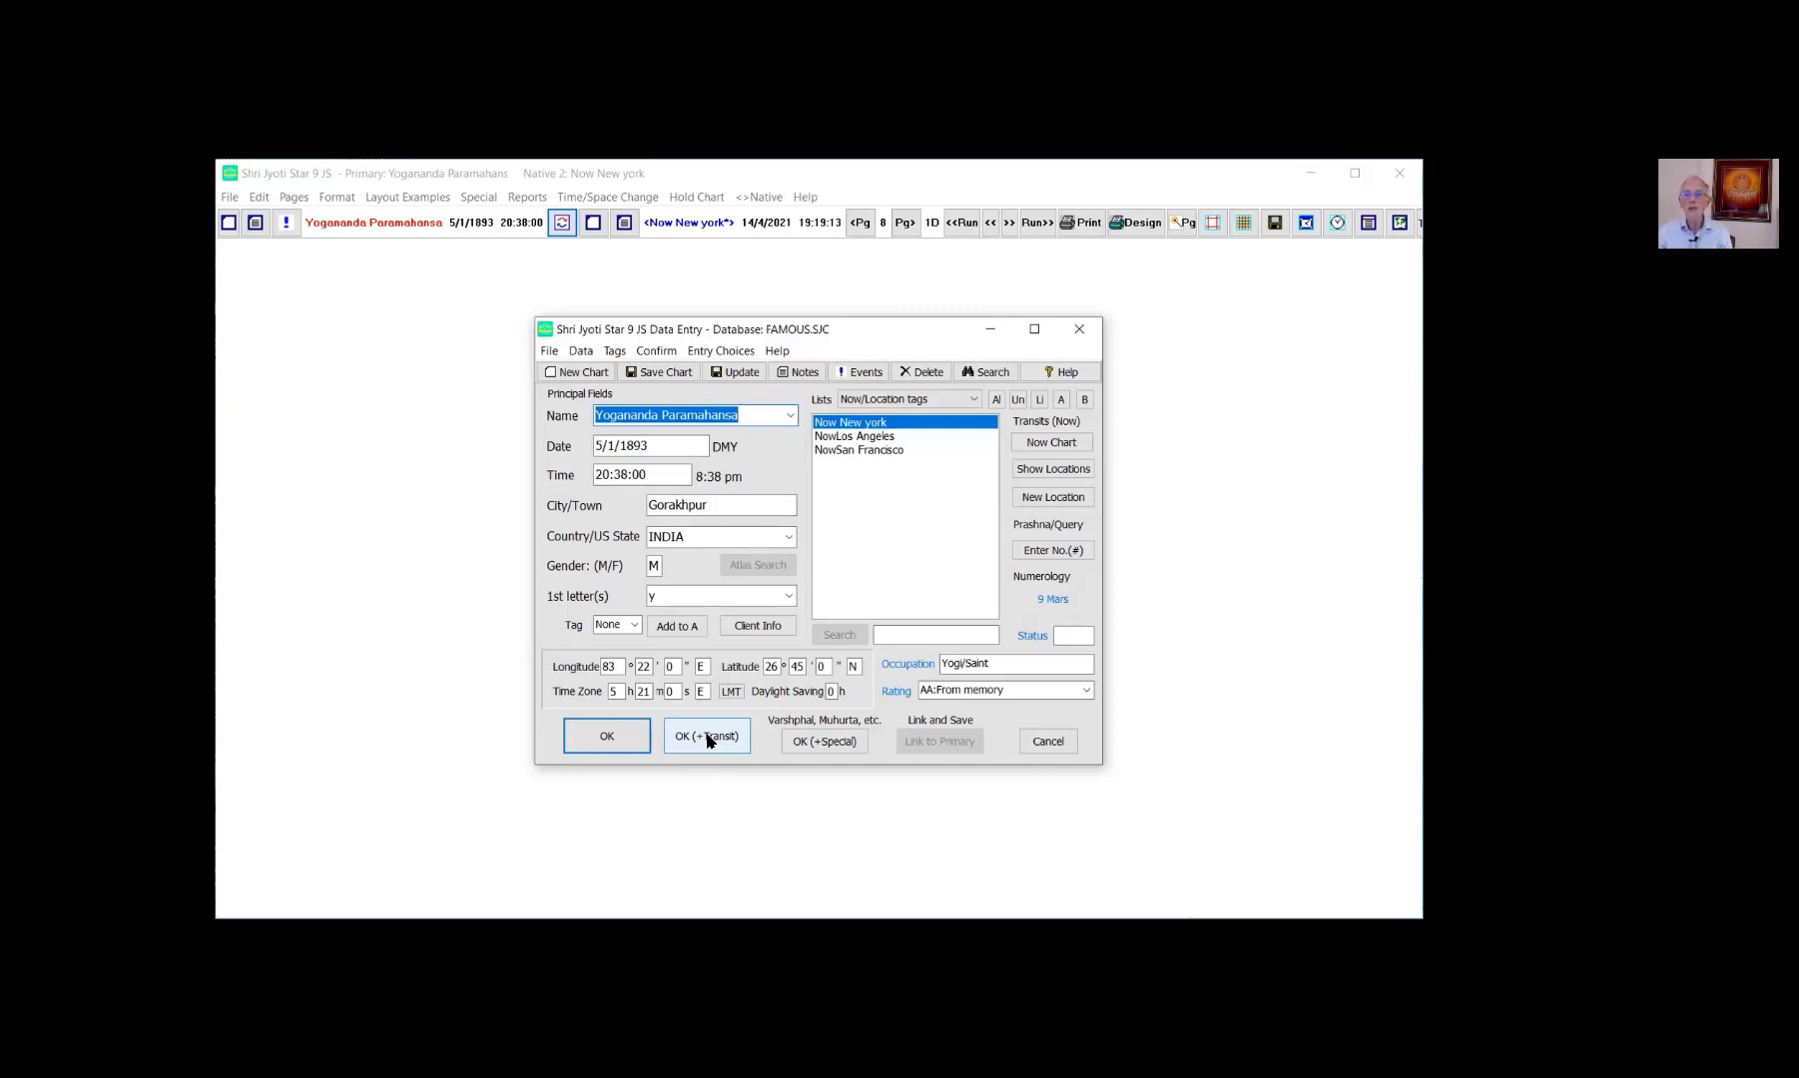
pyautogui.click(824, 741)
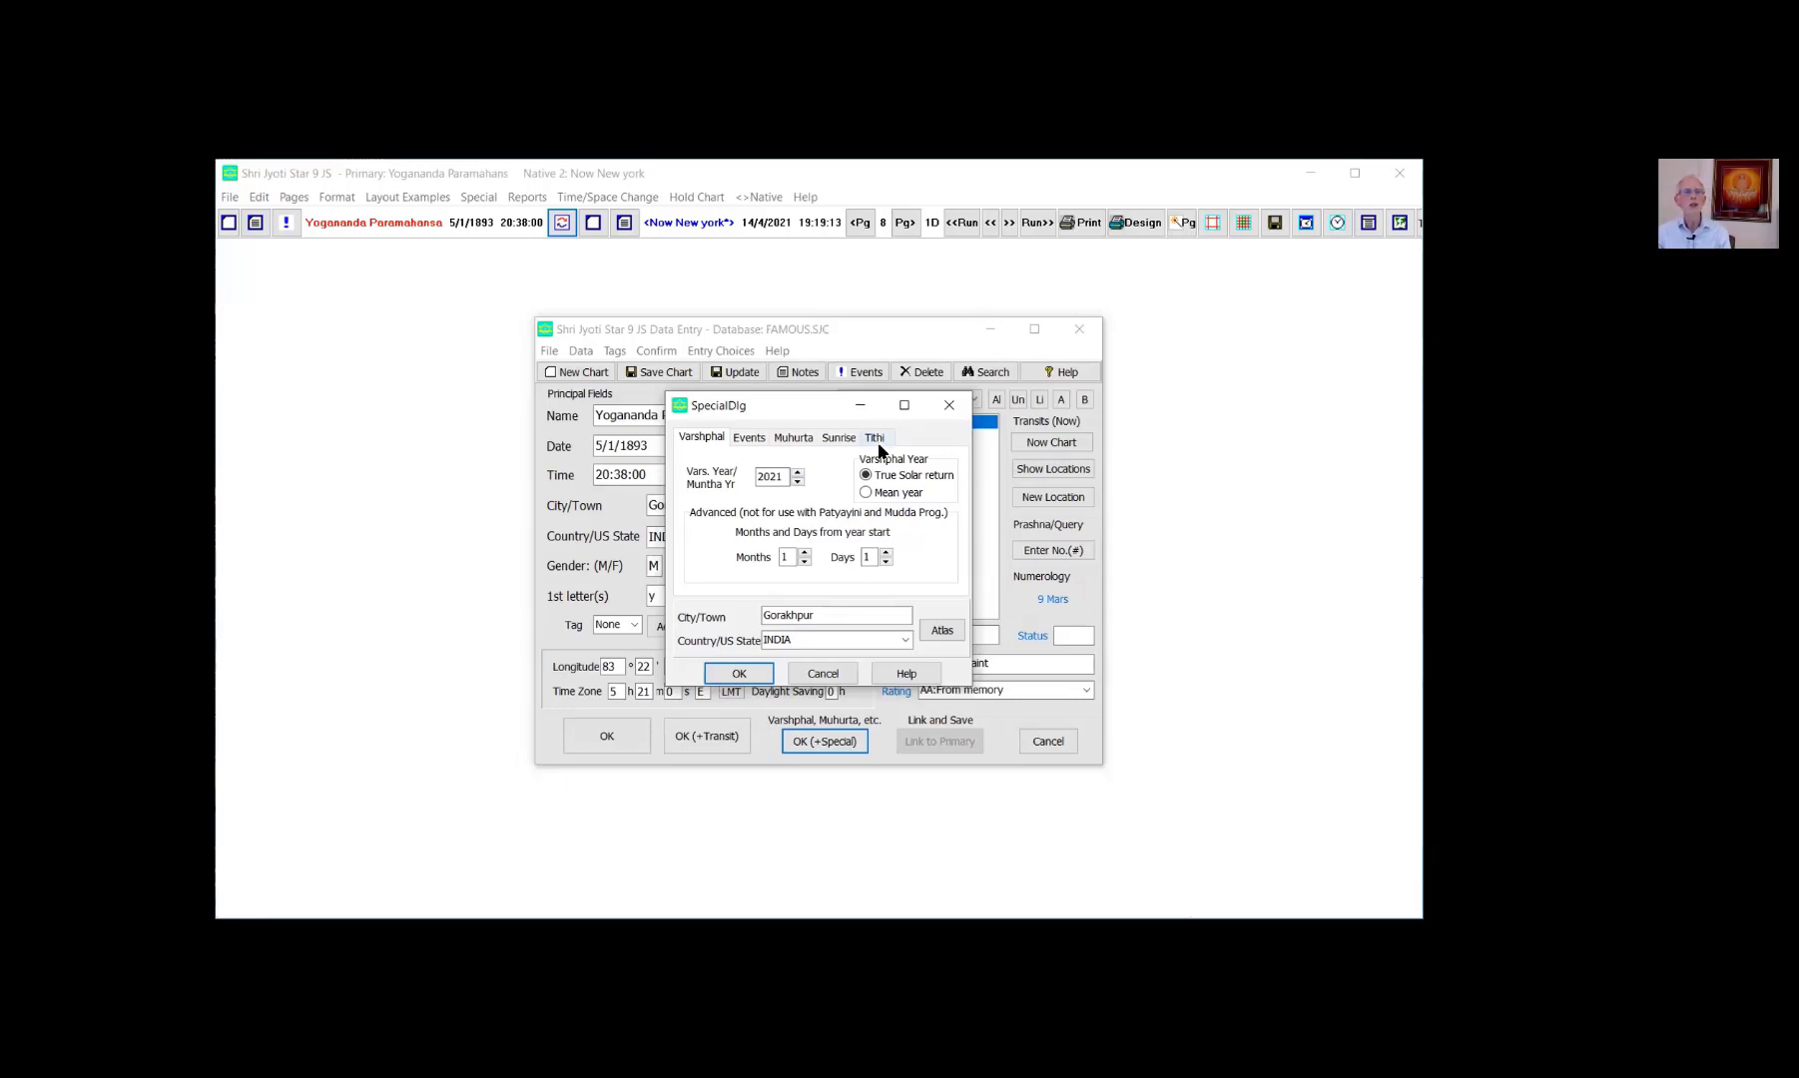
pyautogui.click(876, 440)
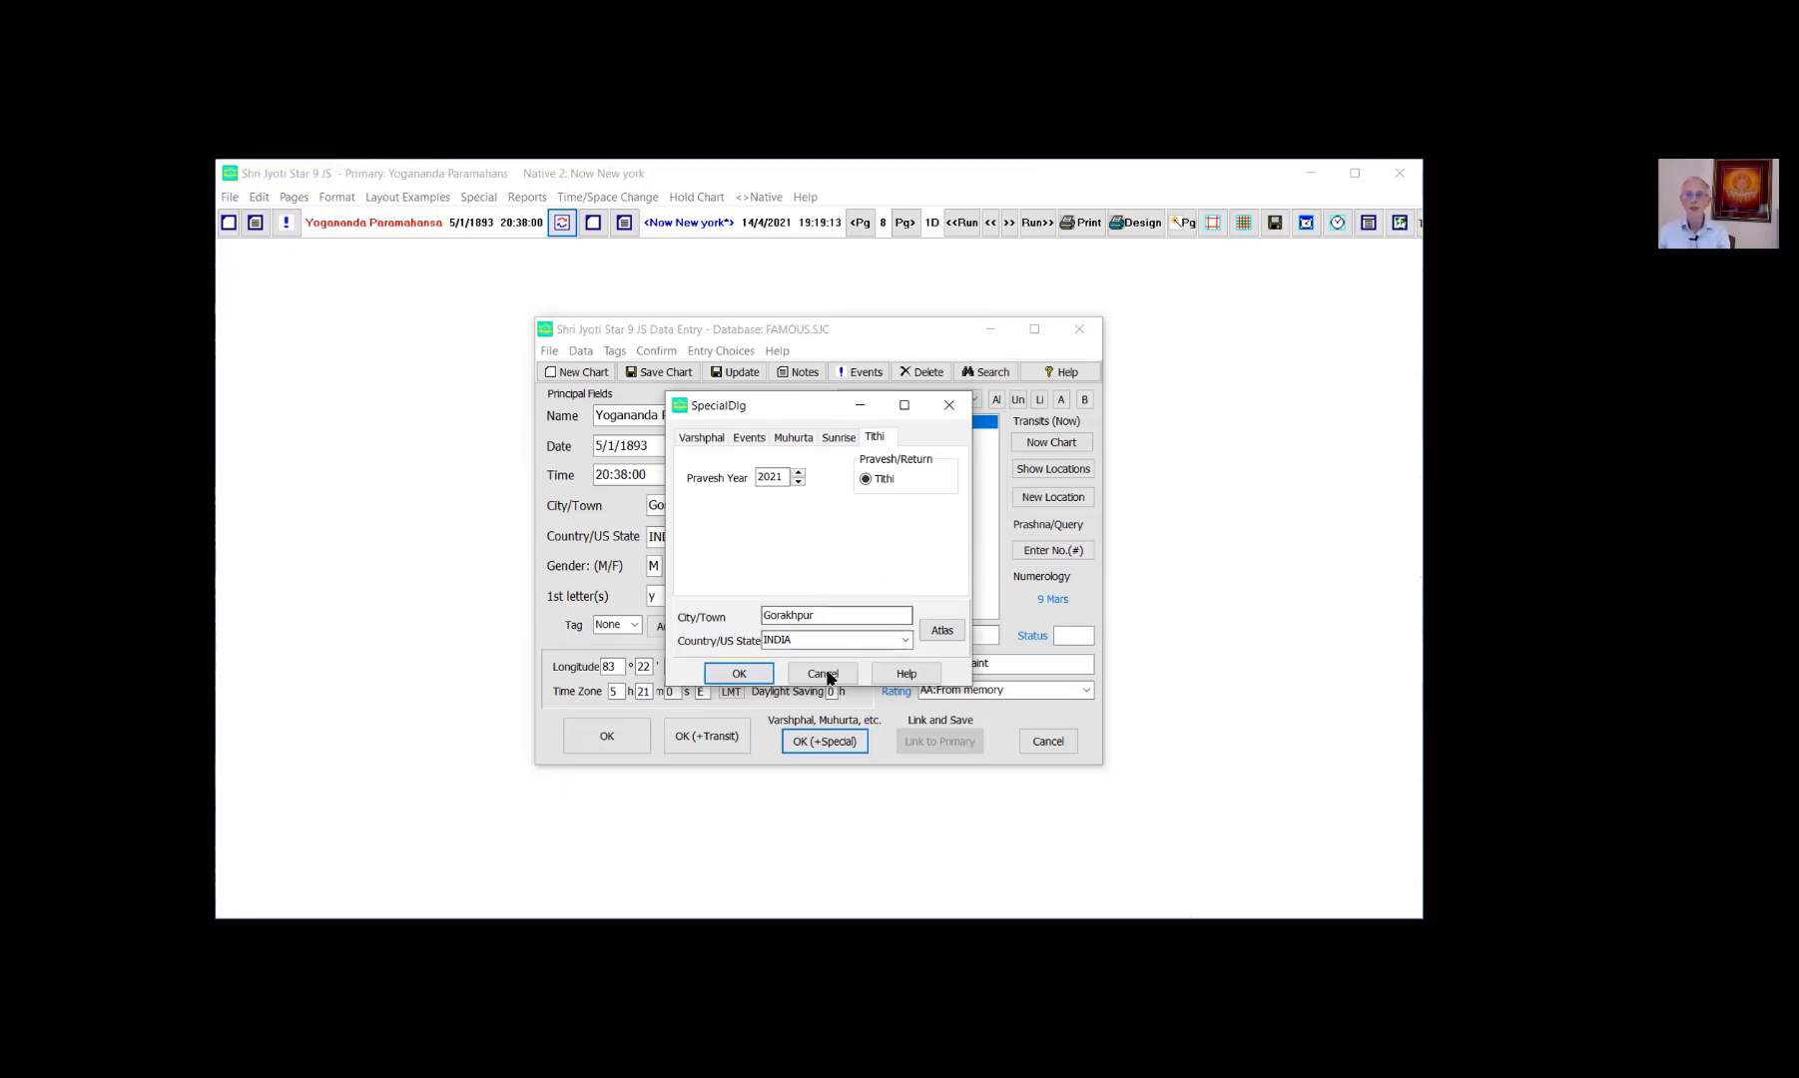
pyautogui.click(739, 673)
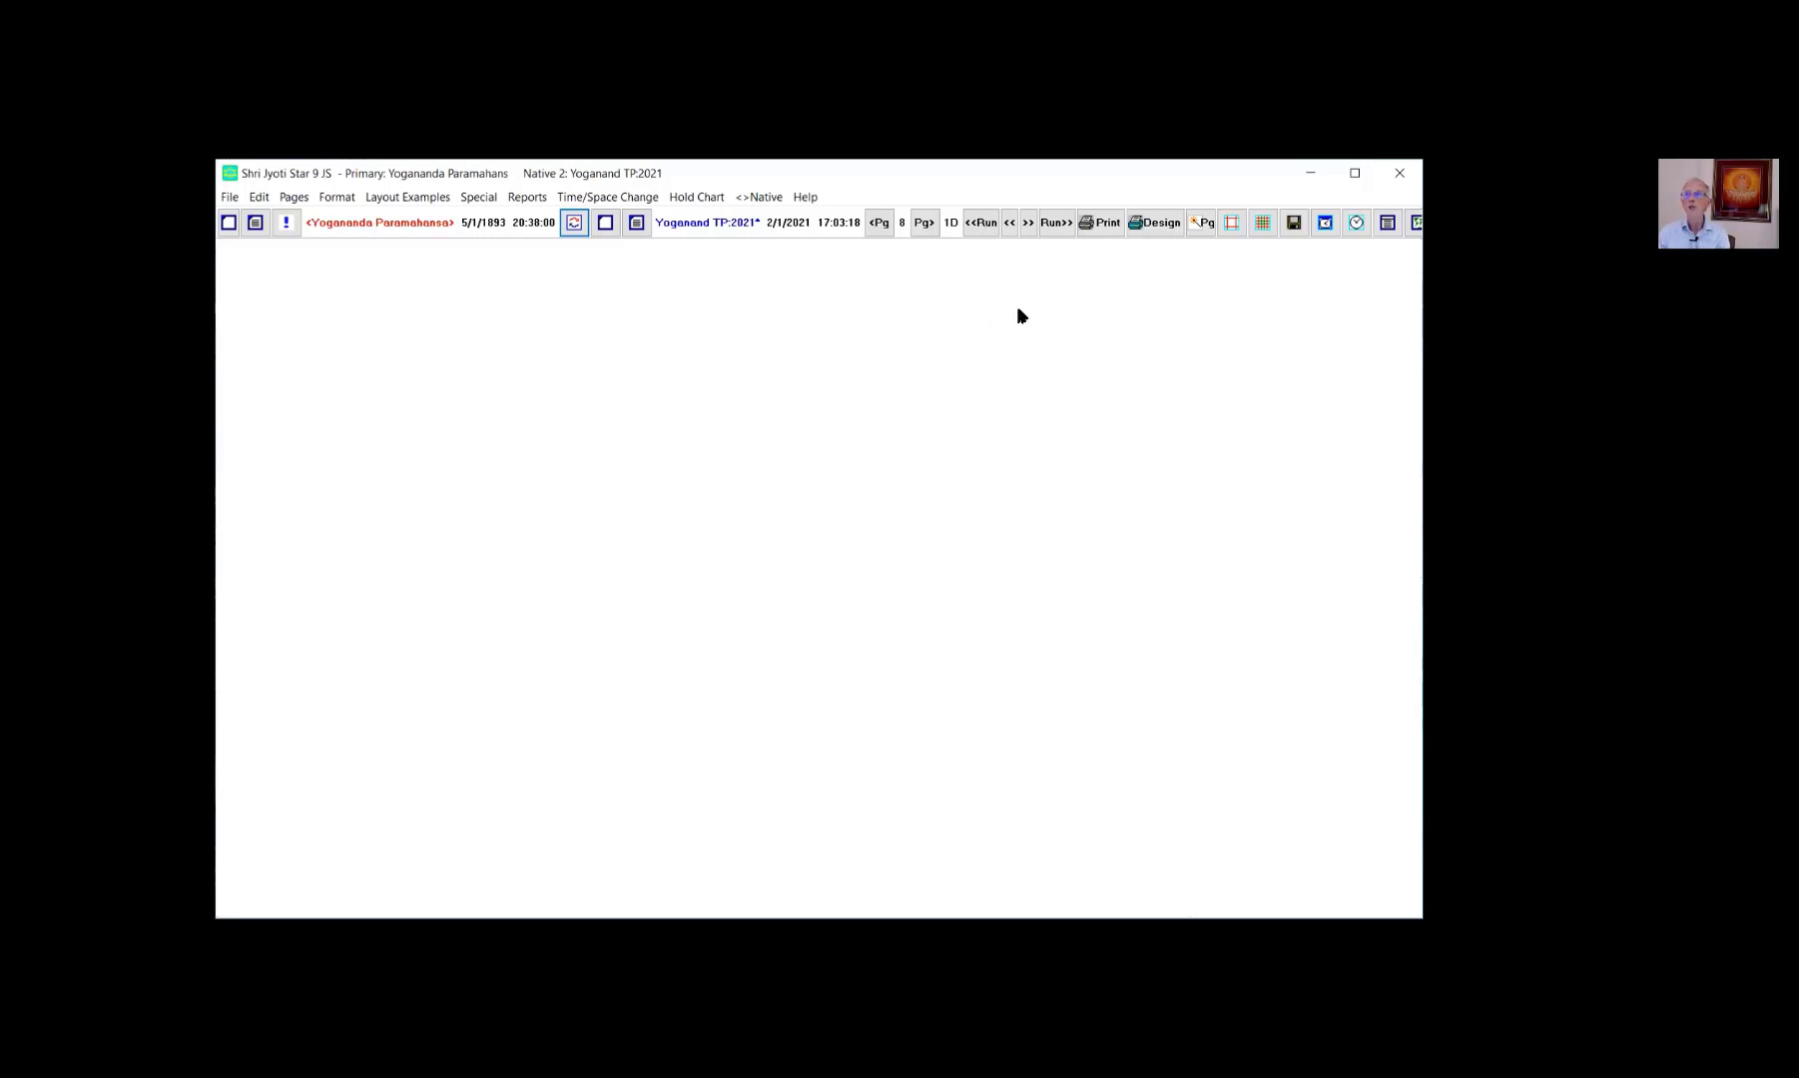
# Show the page's red division lines and insert a Large Sign D1 chart in the upper-left area of the page.
pyautogui.click(1230, 226)
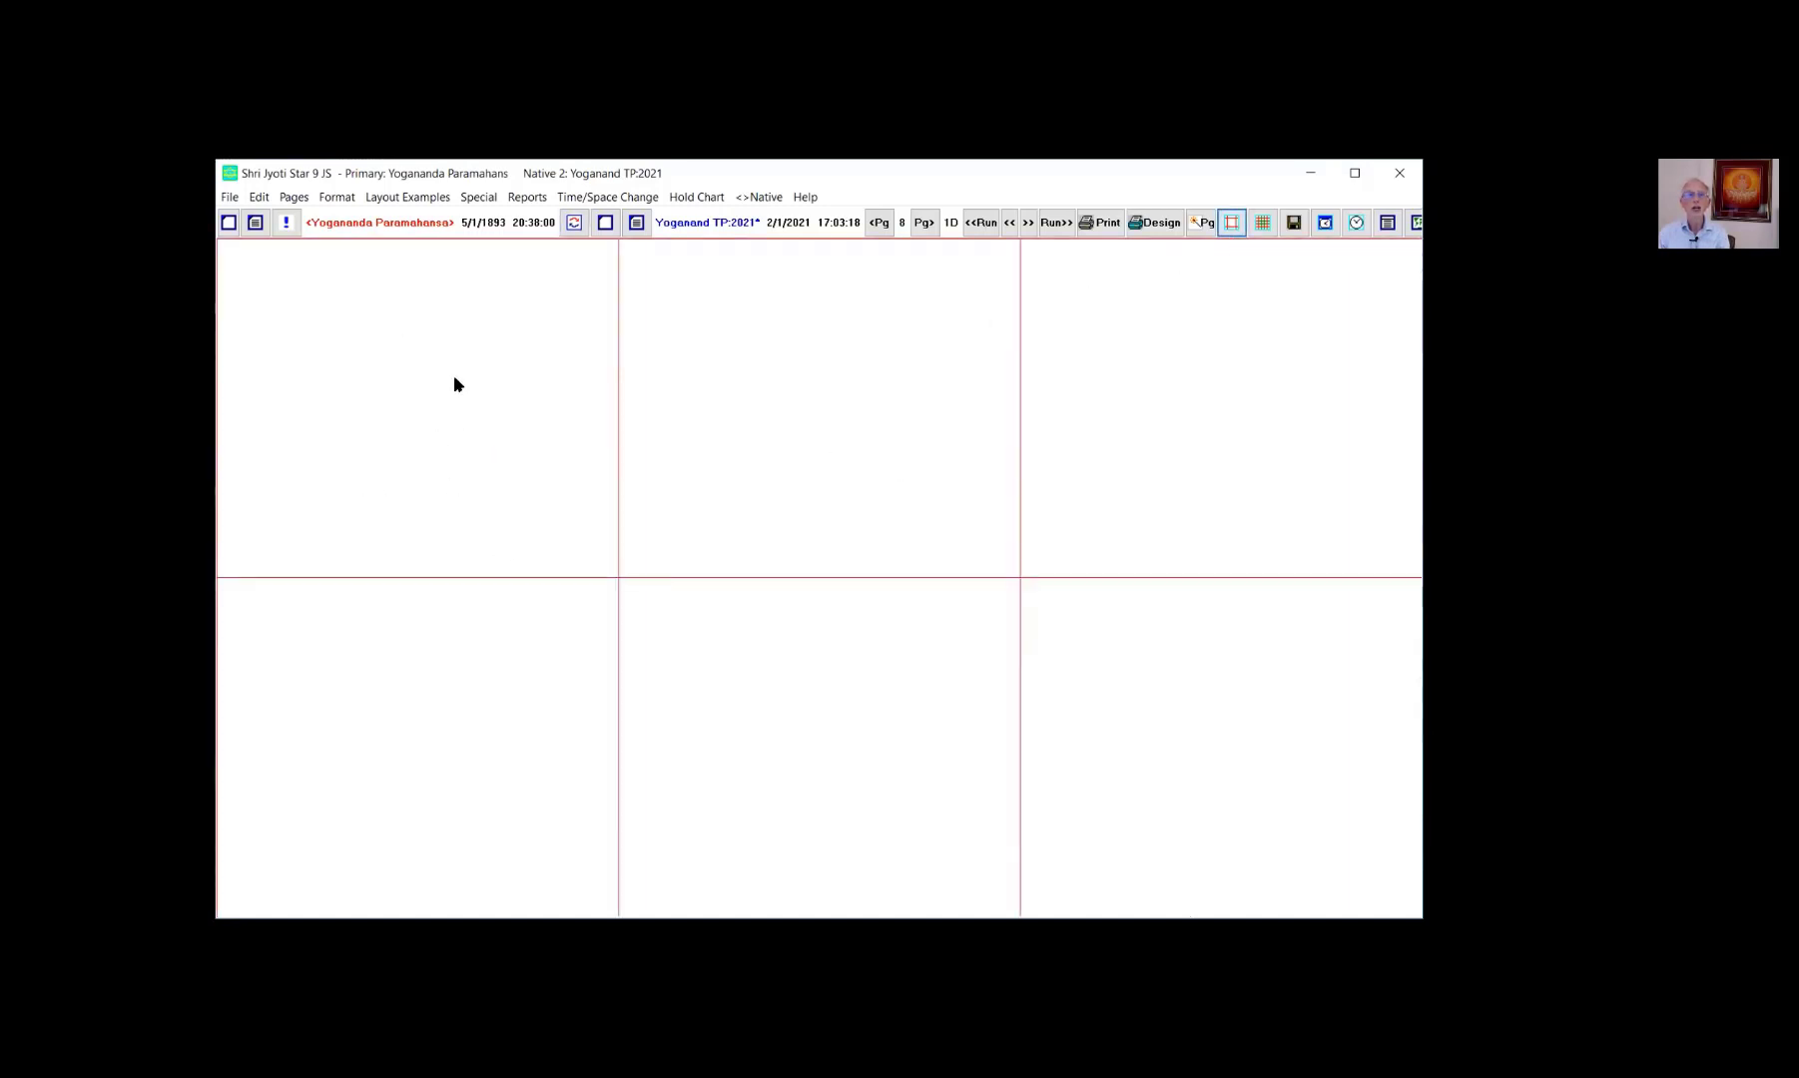
pyautogui.click(373, 370)
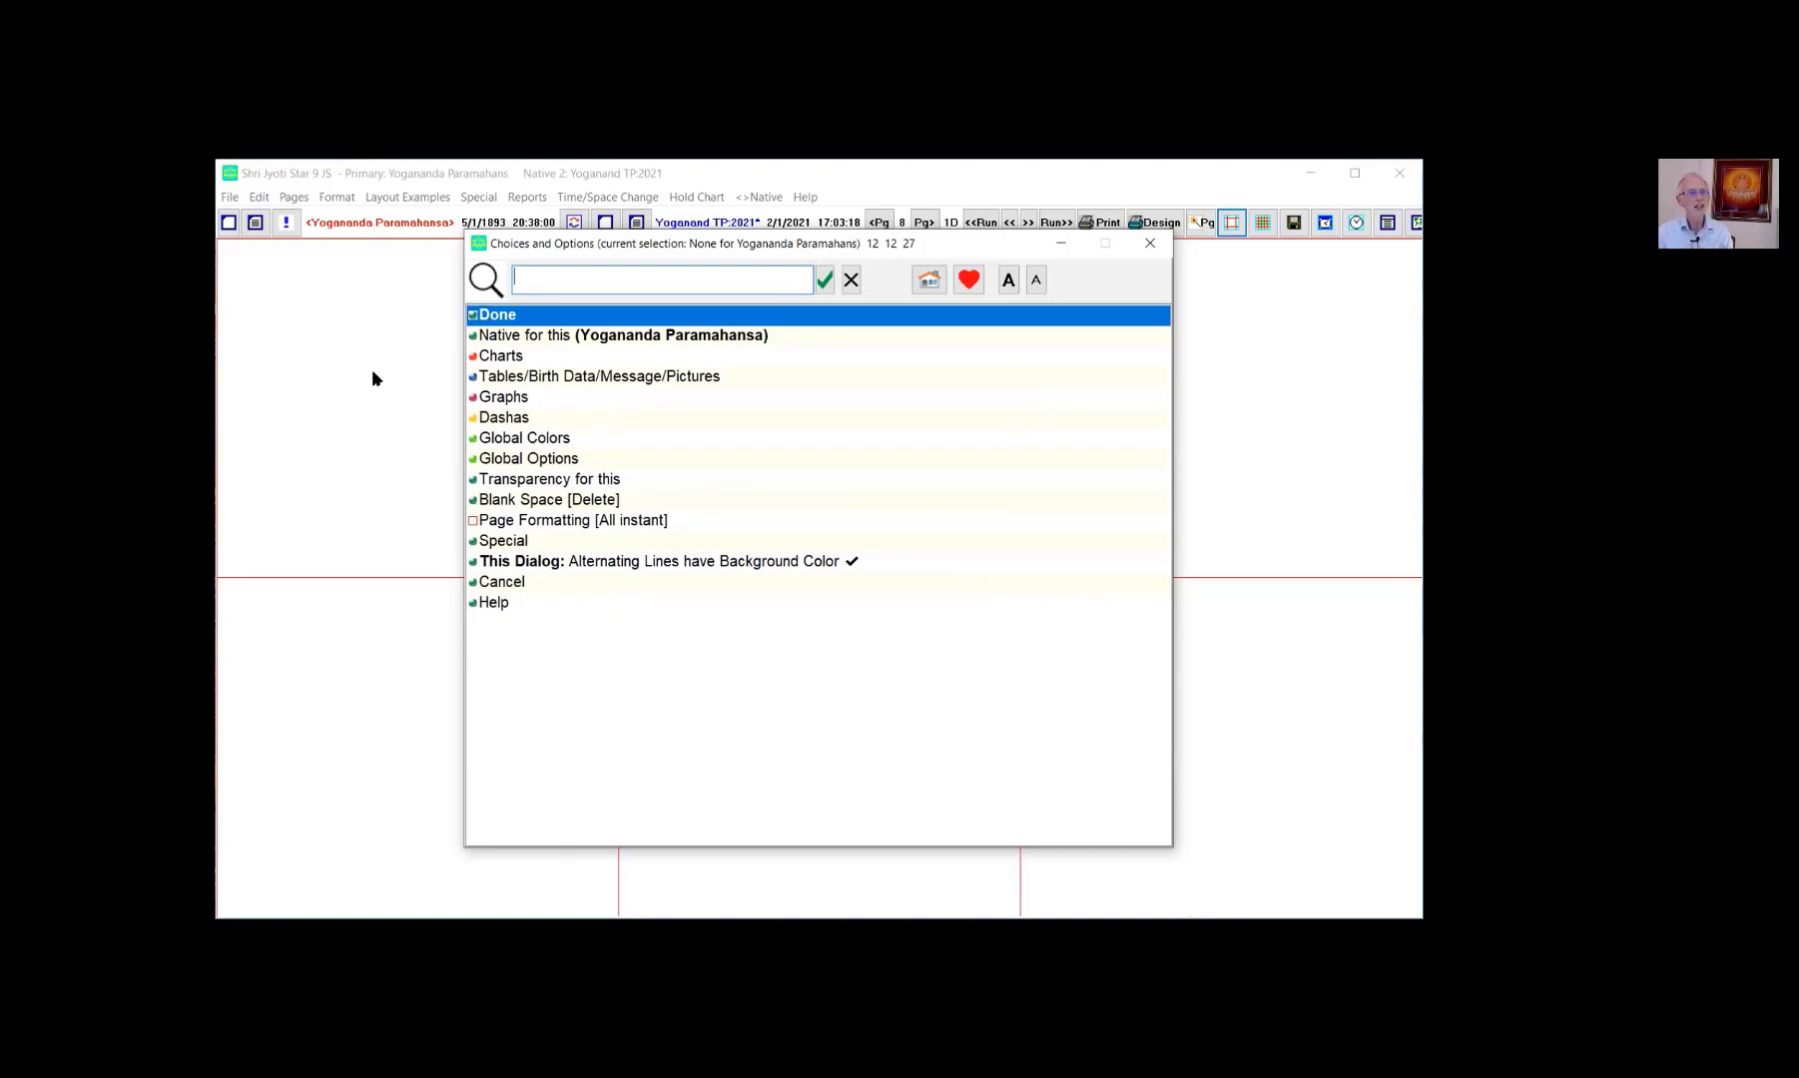
pyautogui.write('1')
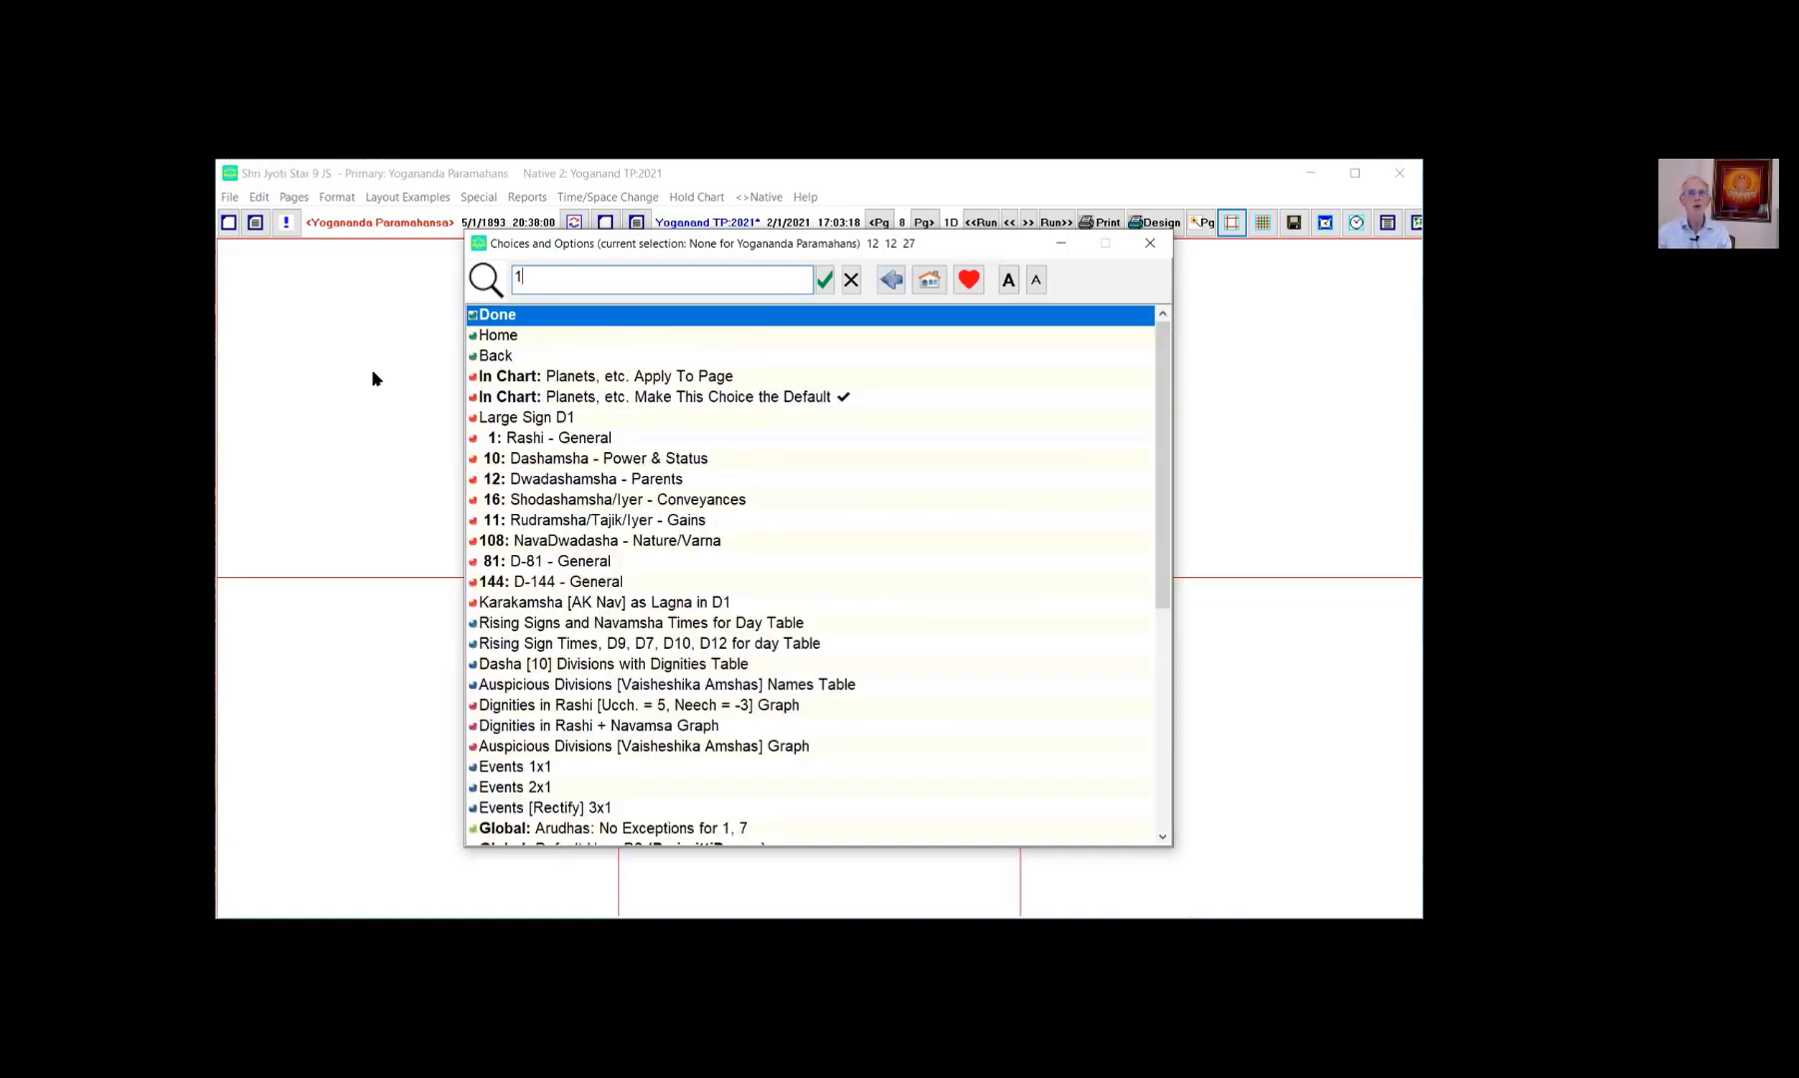
pyautogui.click(516, 418)
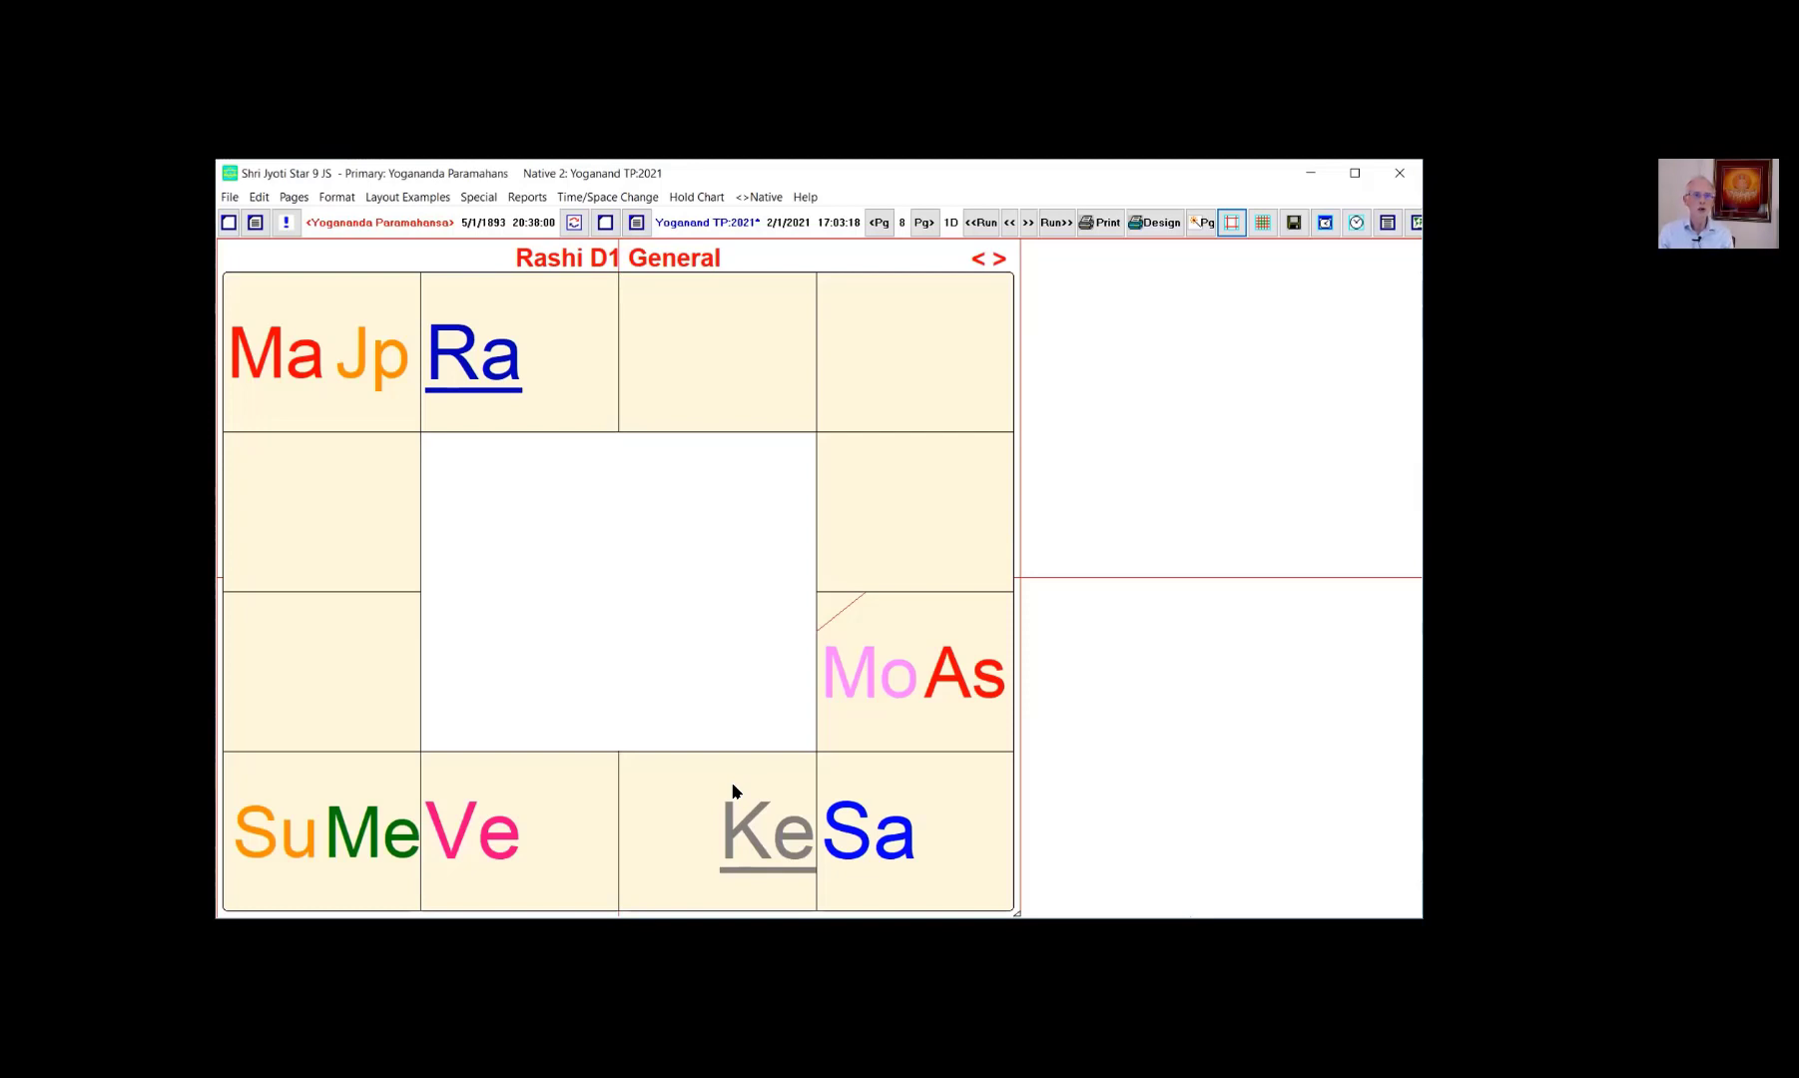
# Change the style of the Rashi D1 chart to North.
pyautogui.click(747, 521)
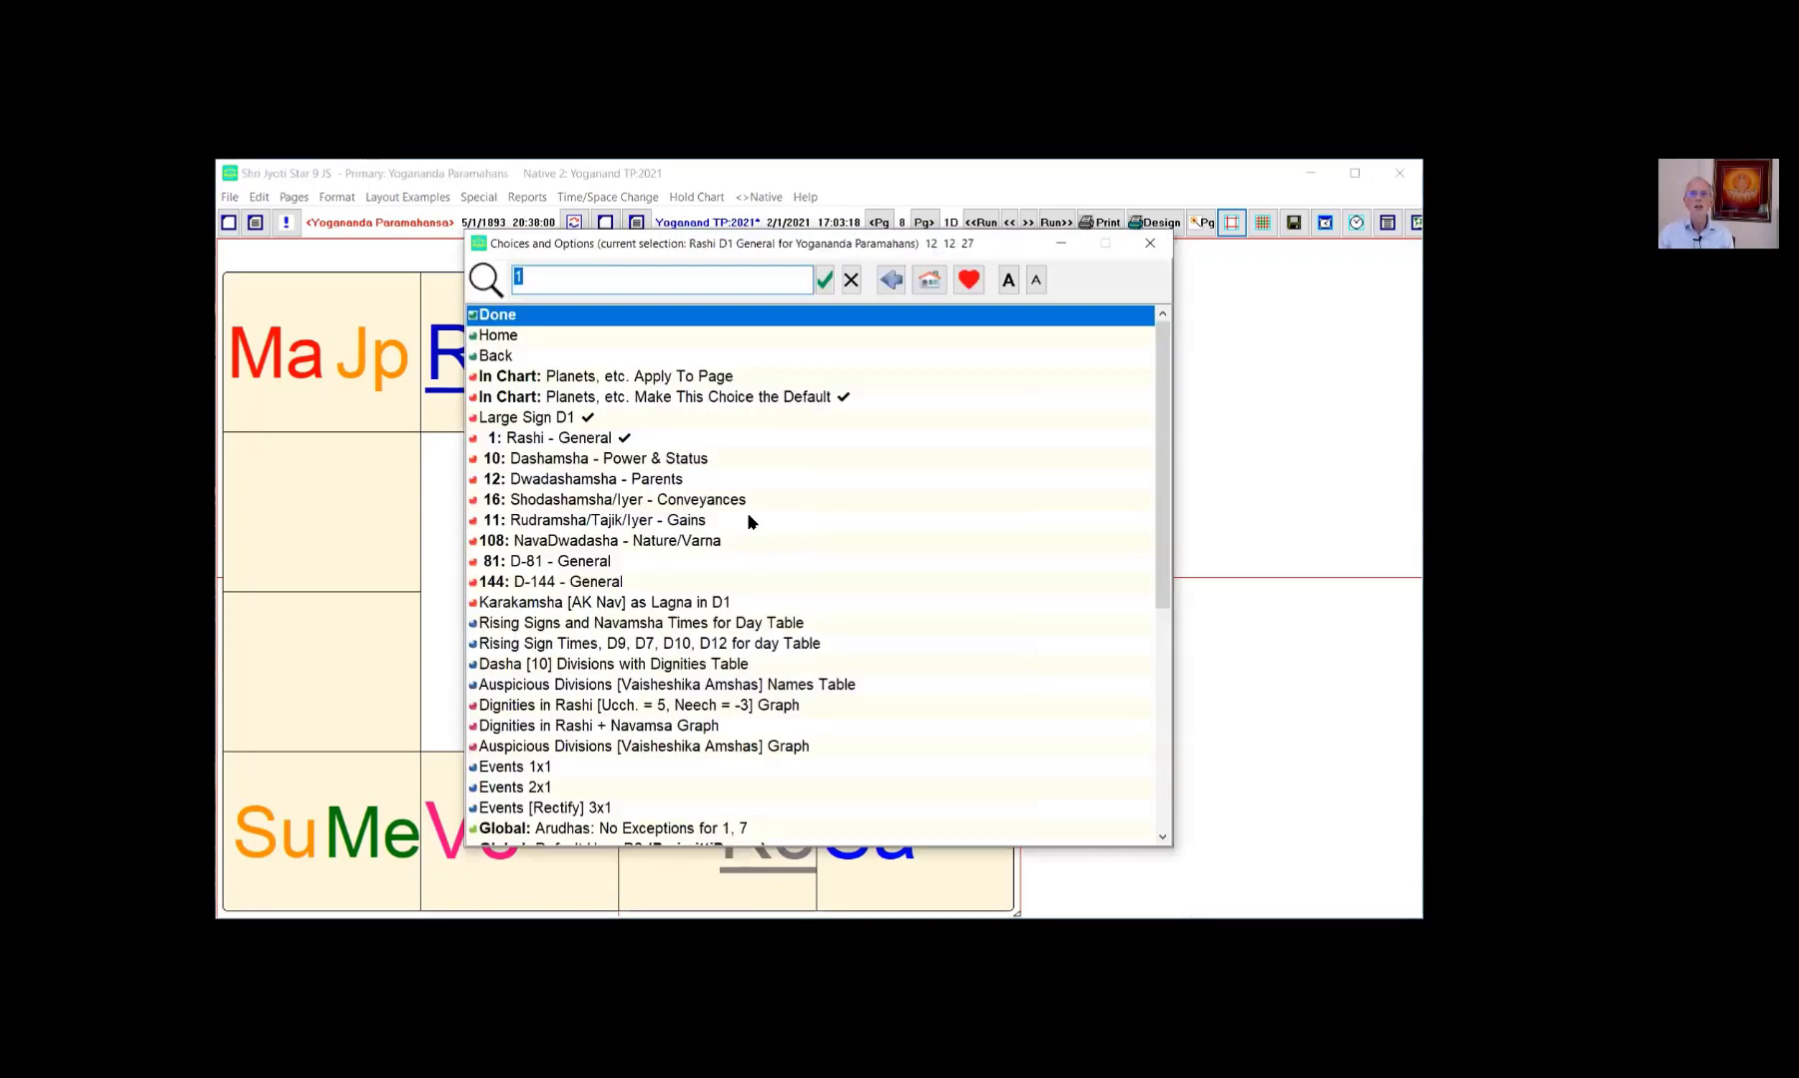
pyautogui.write('nort')
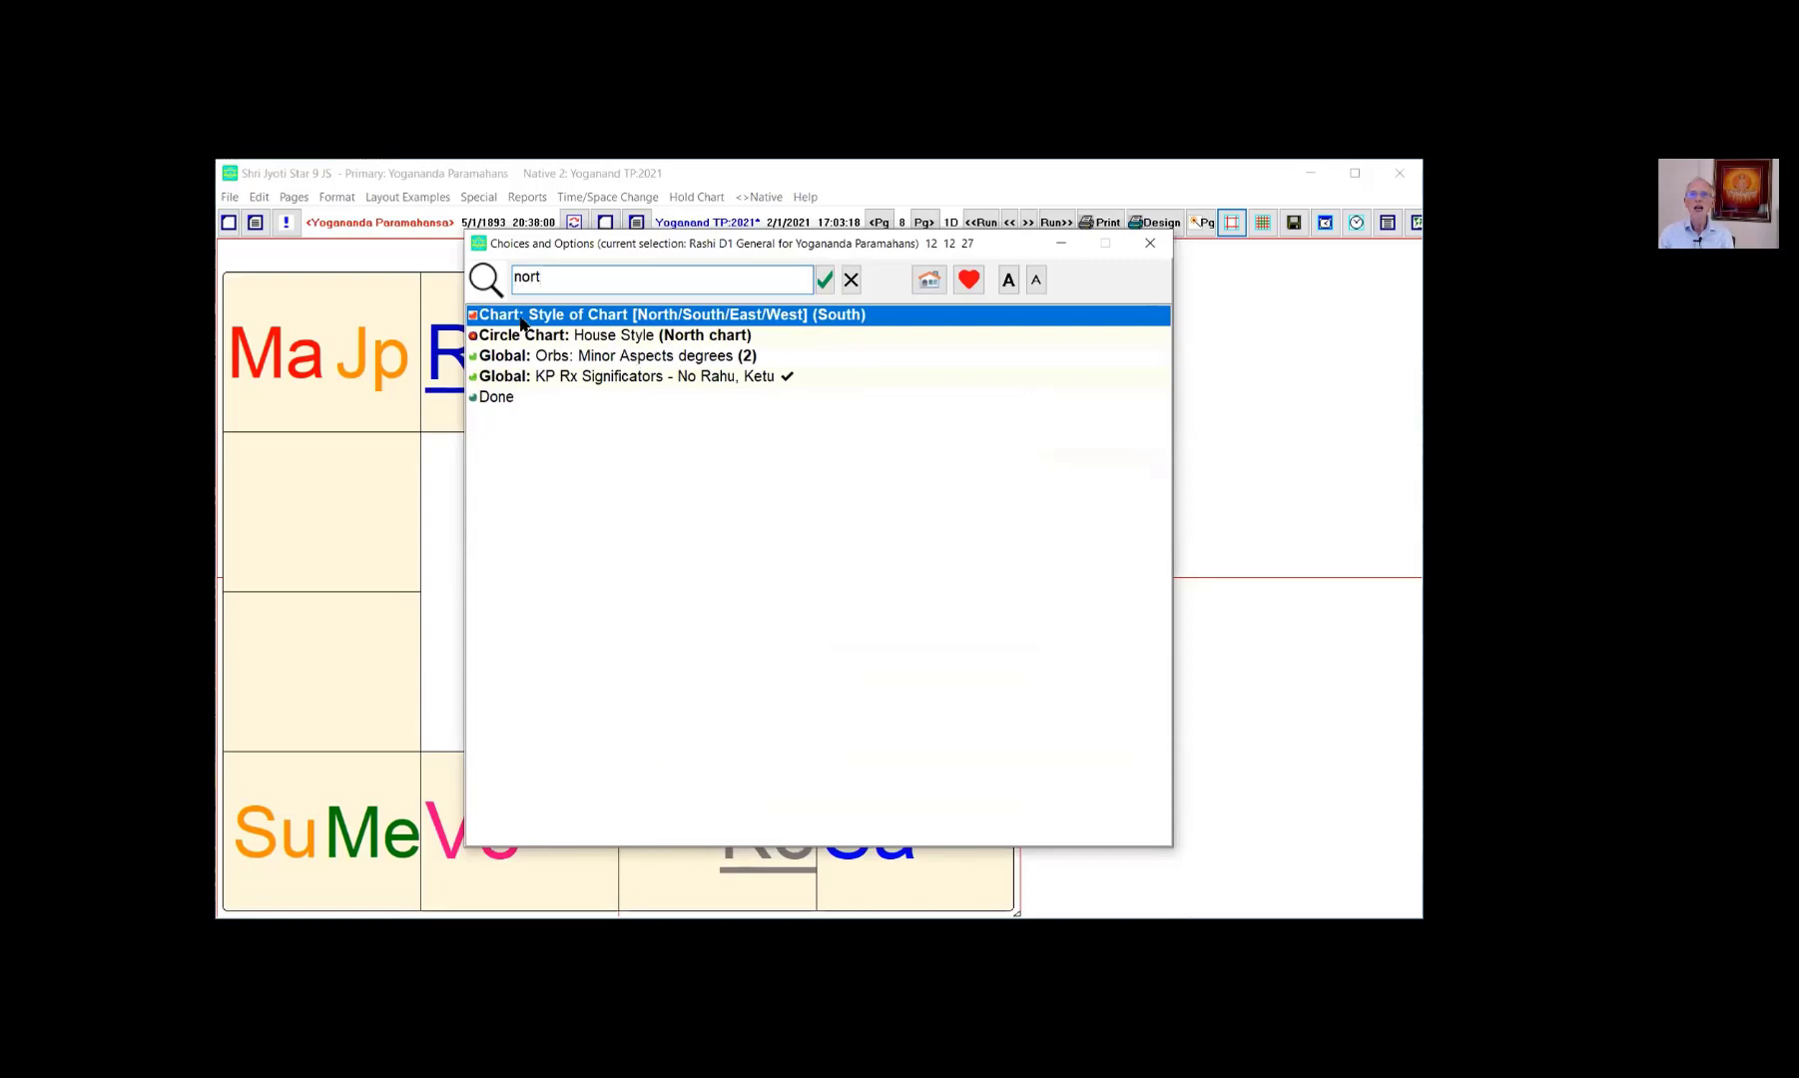
pyautogui.click(708, 316)
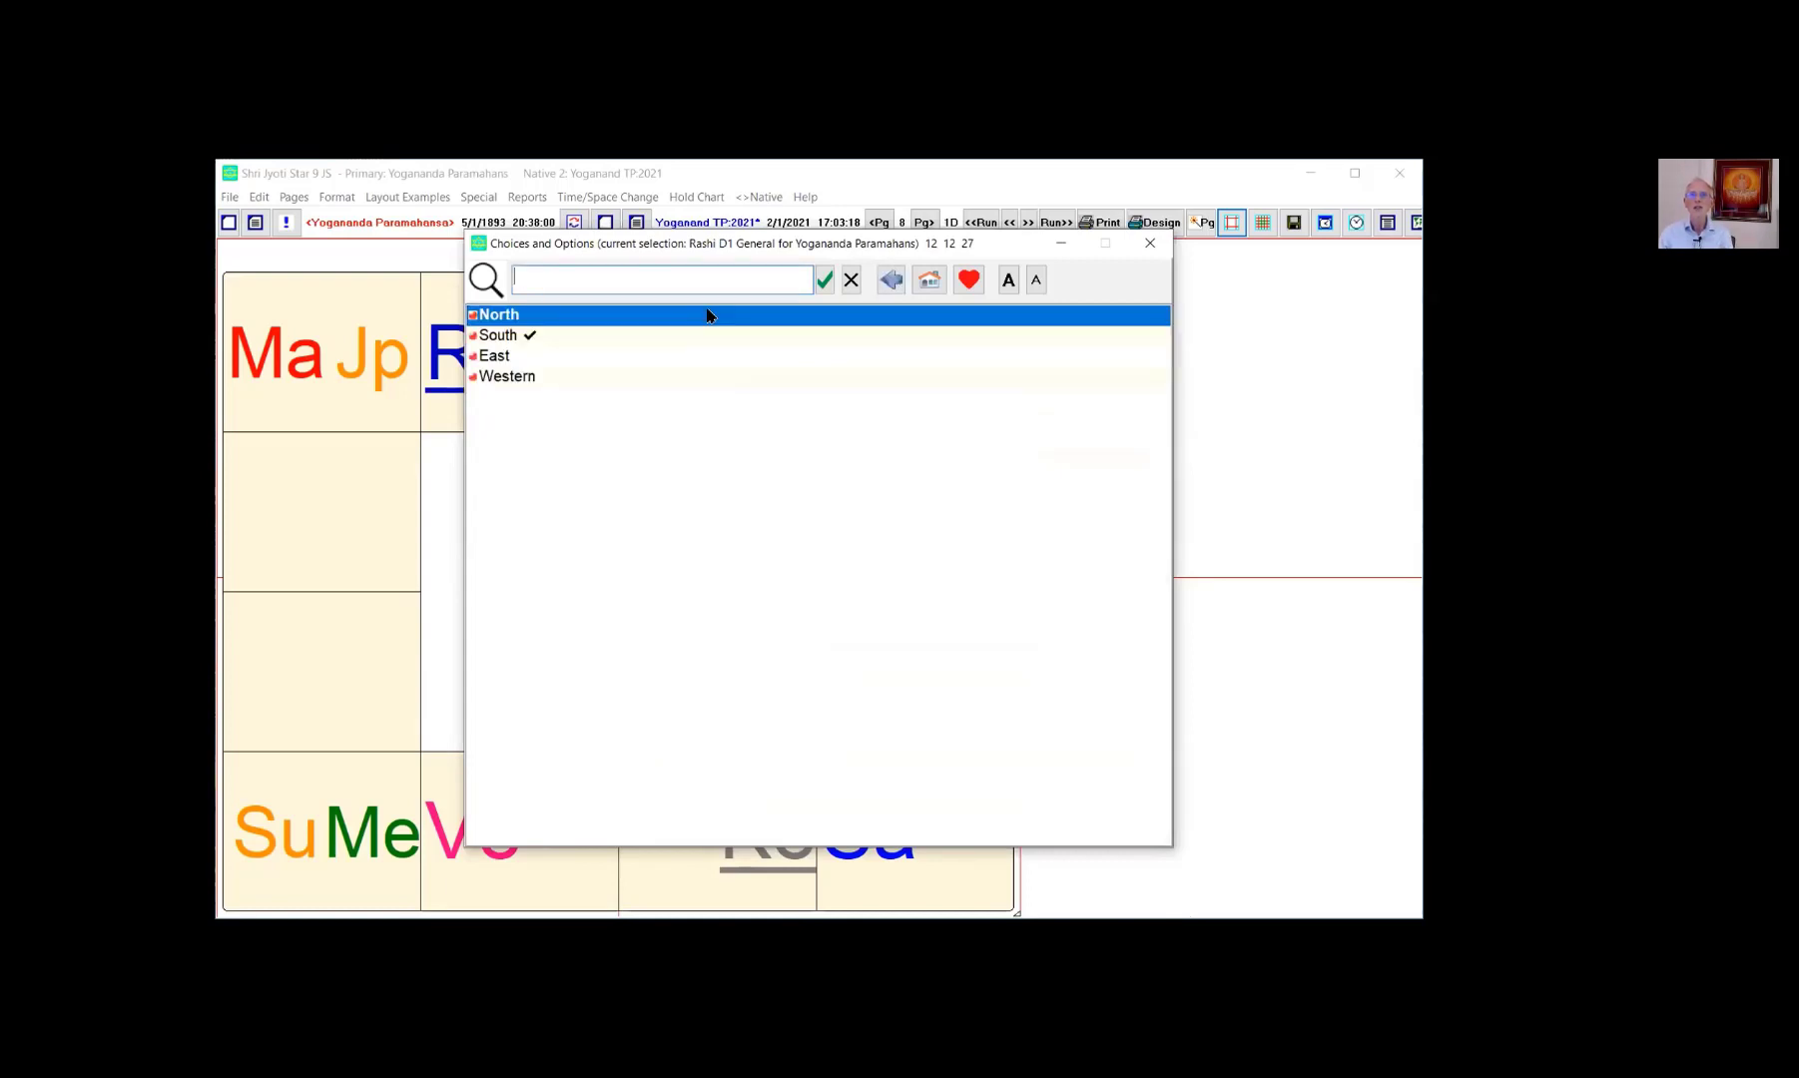
pyautogui.click(515, 316)
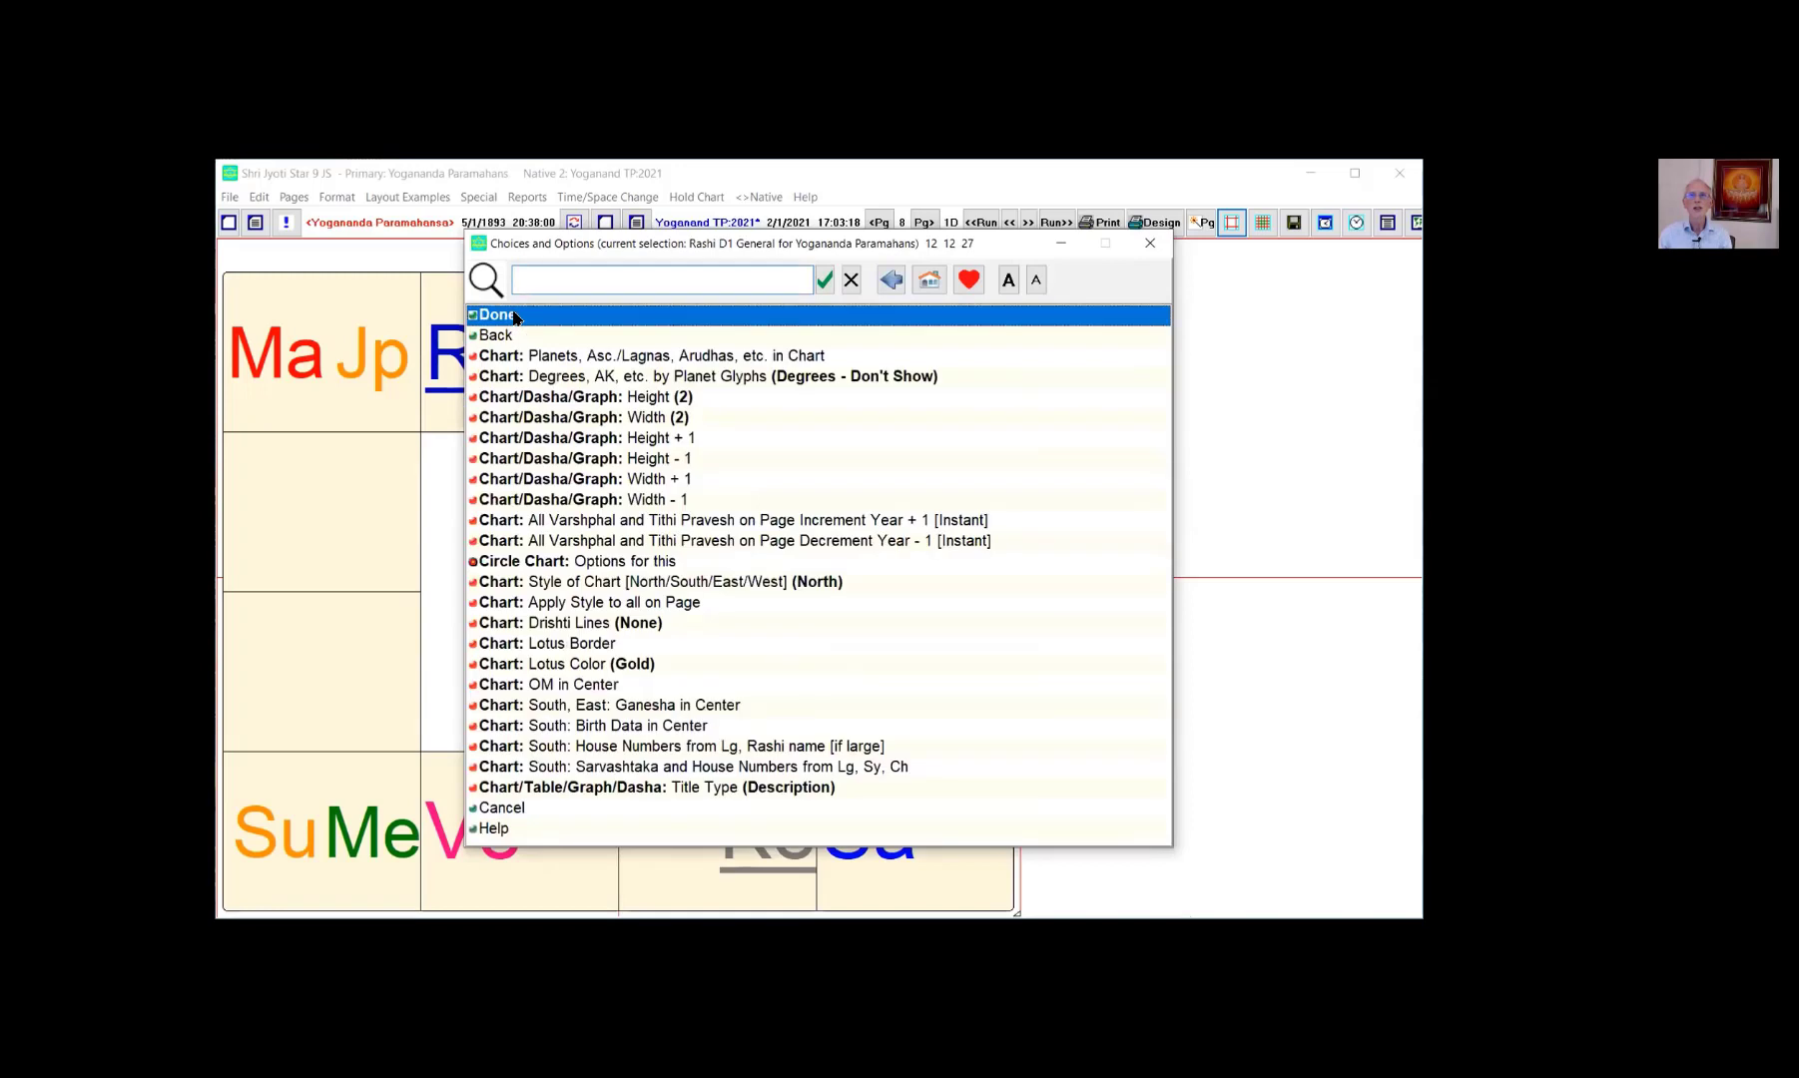
pyautogui.click(515, 316)
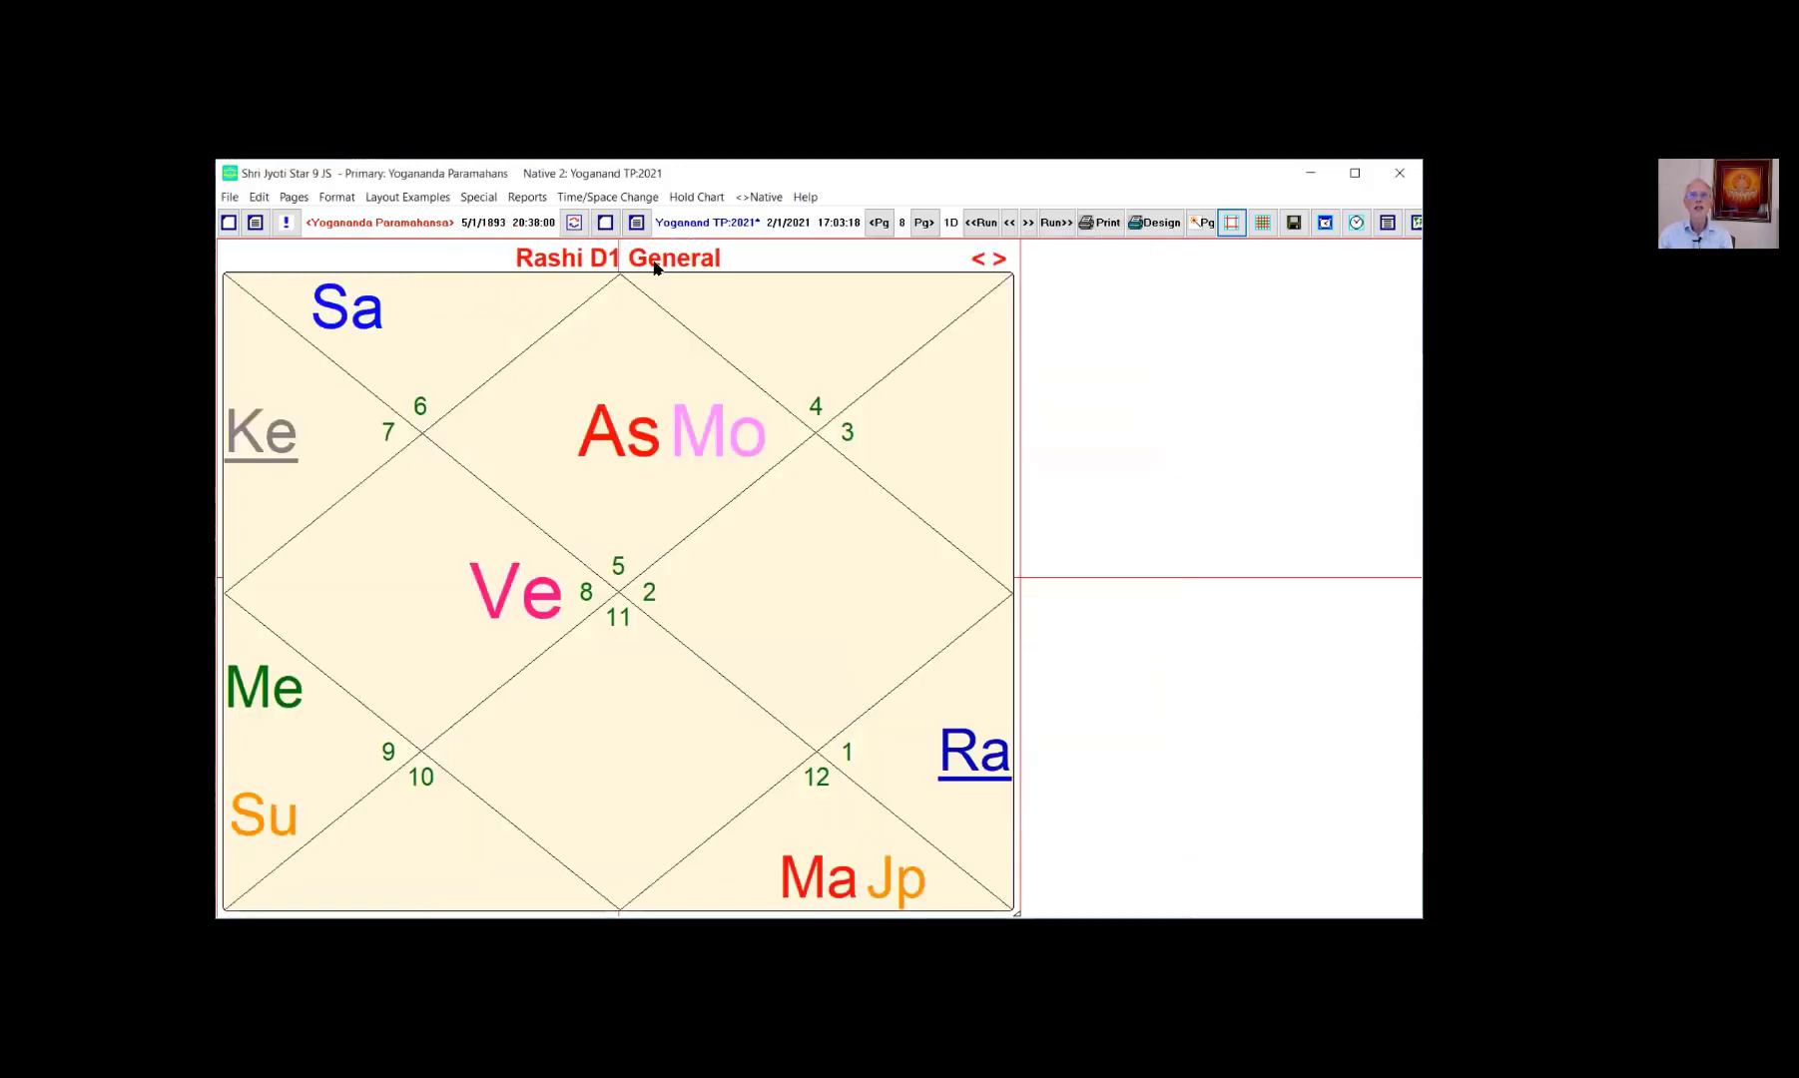
# Assign the native Yoganand TP:2021 to the Rashi D1 chart and resize the chart to be wider and slightly shorter.
pyautogui.click(664, 487)
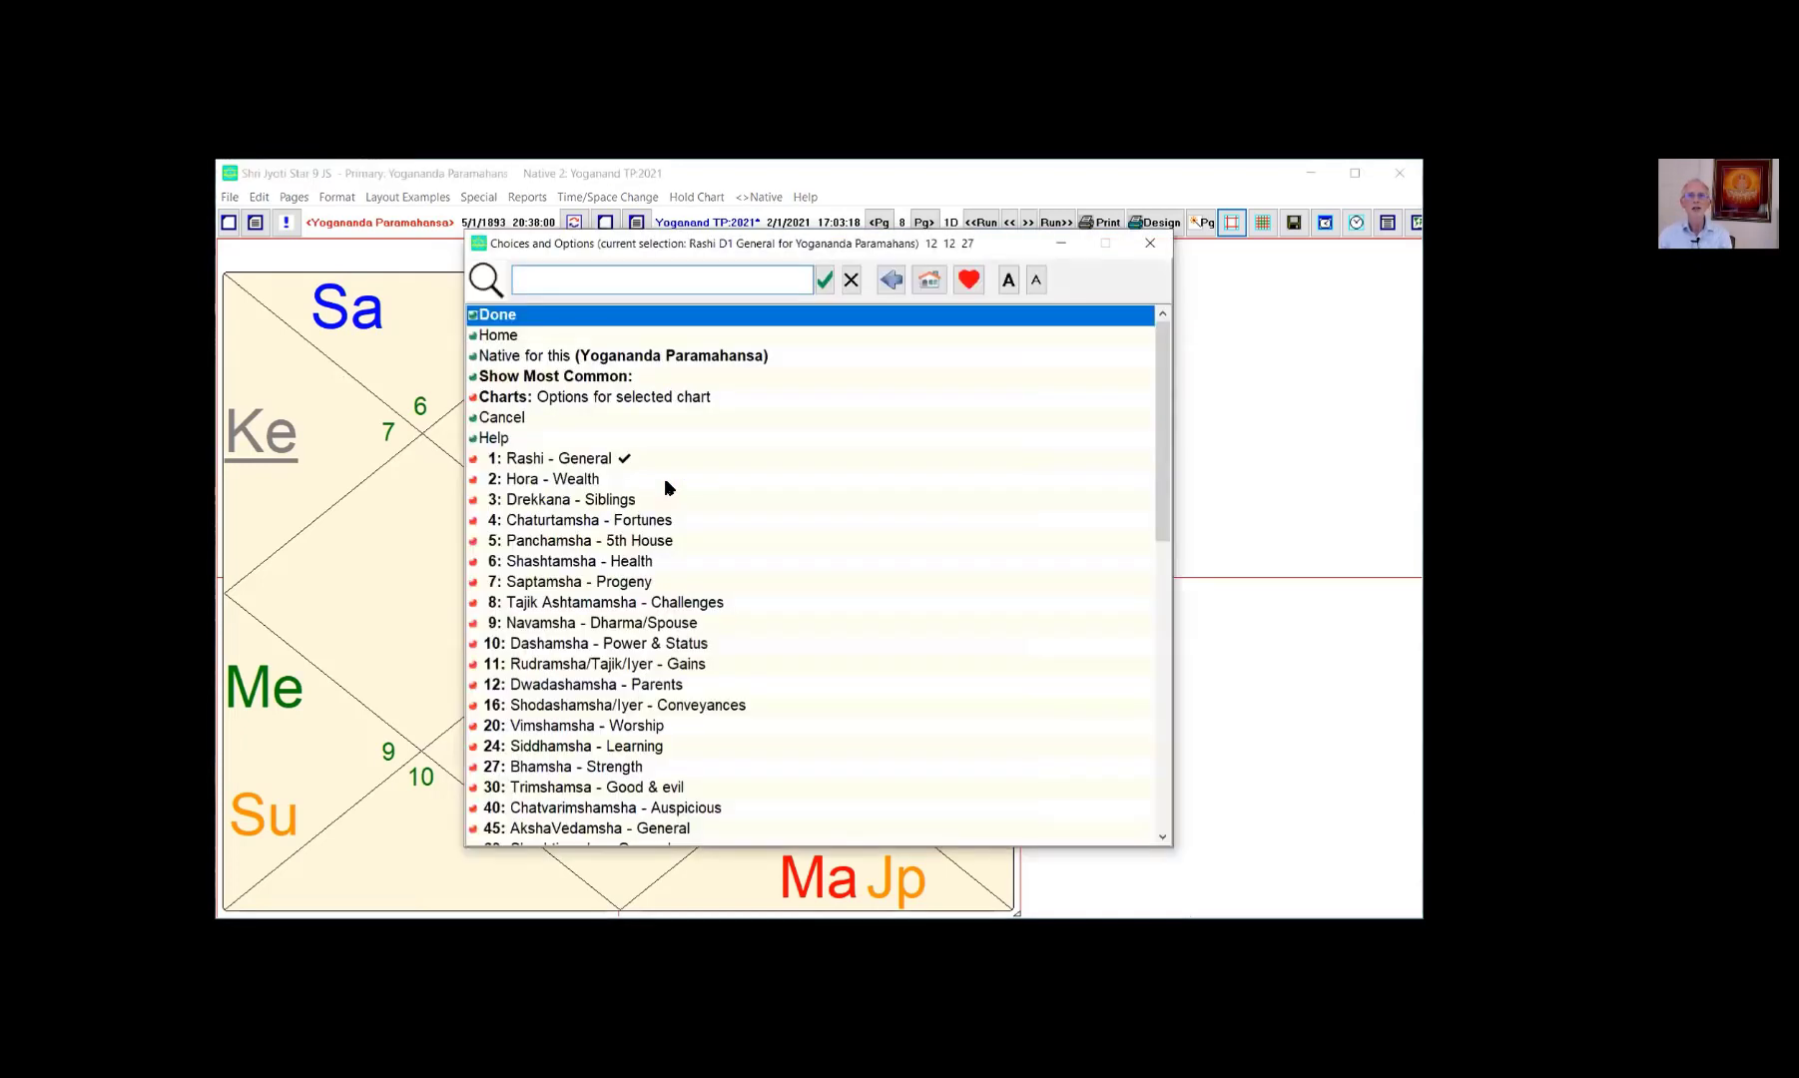
pyautogui.click(552, 357)
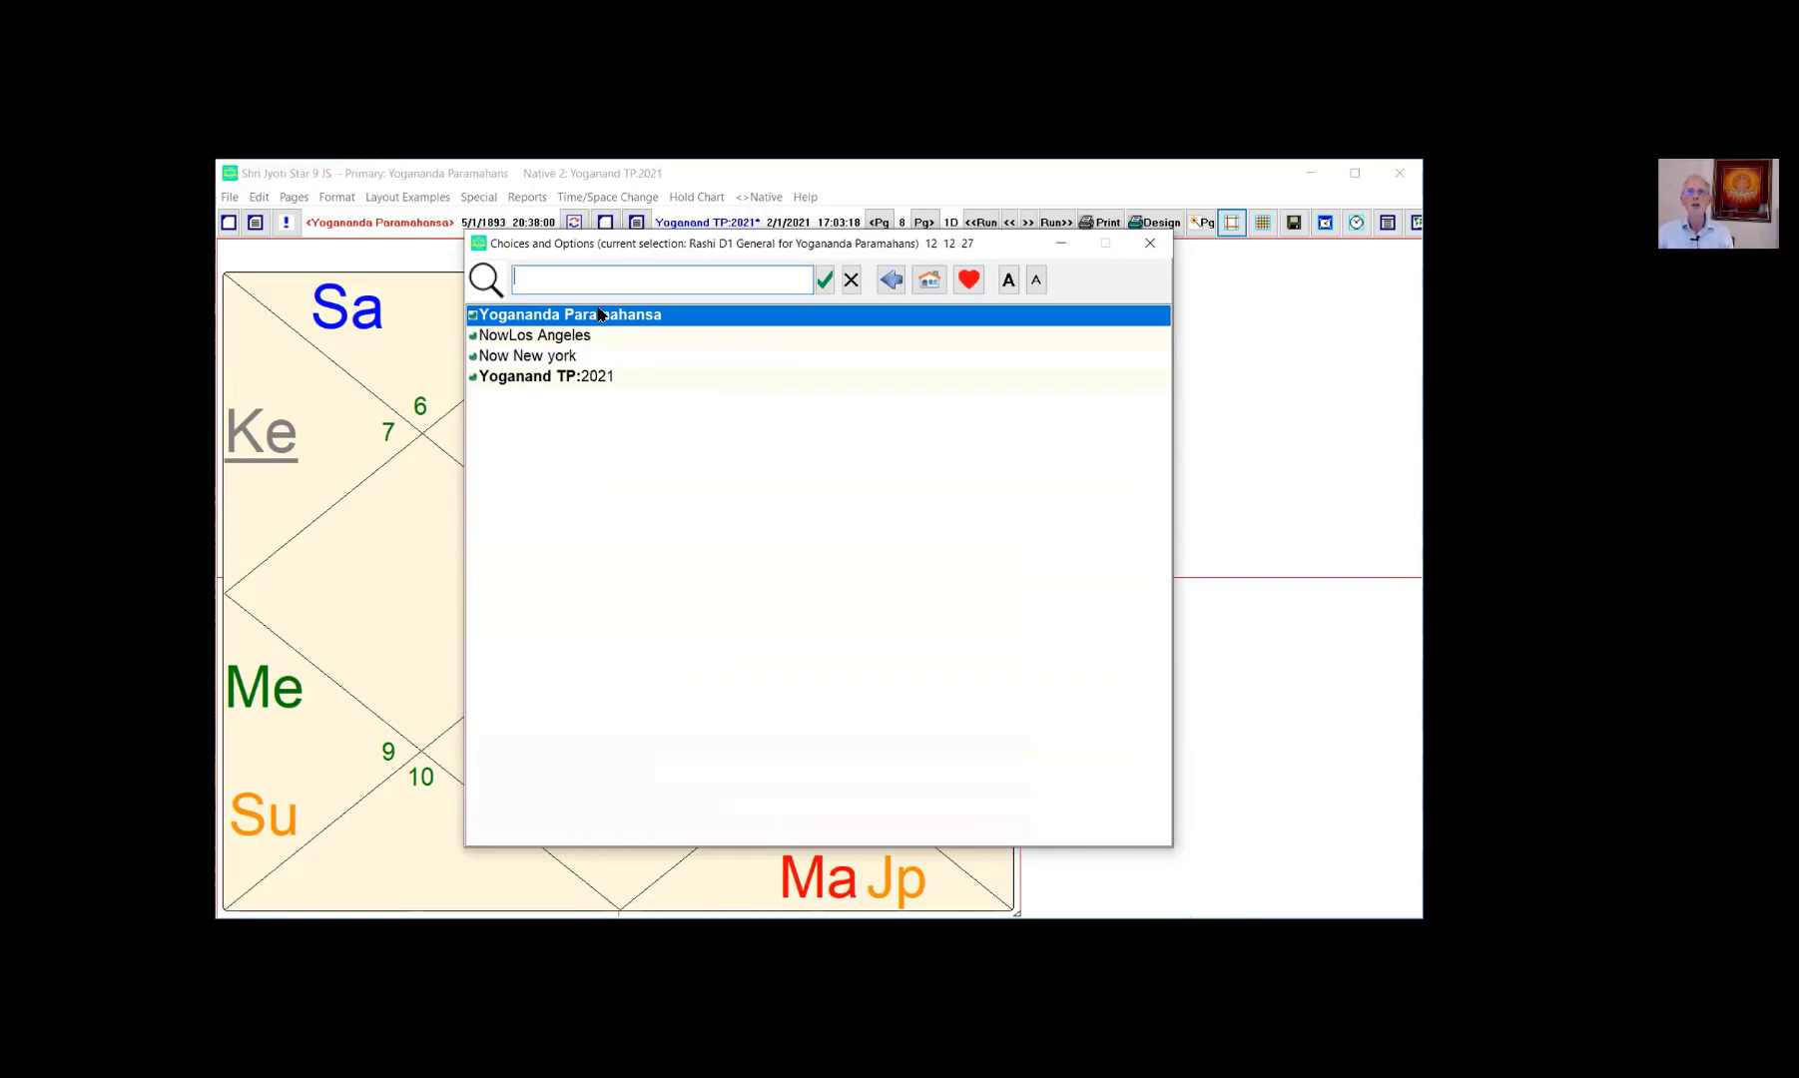
pyautogui.click(550, 375)
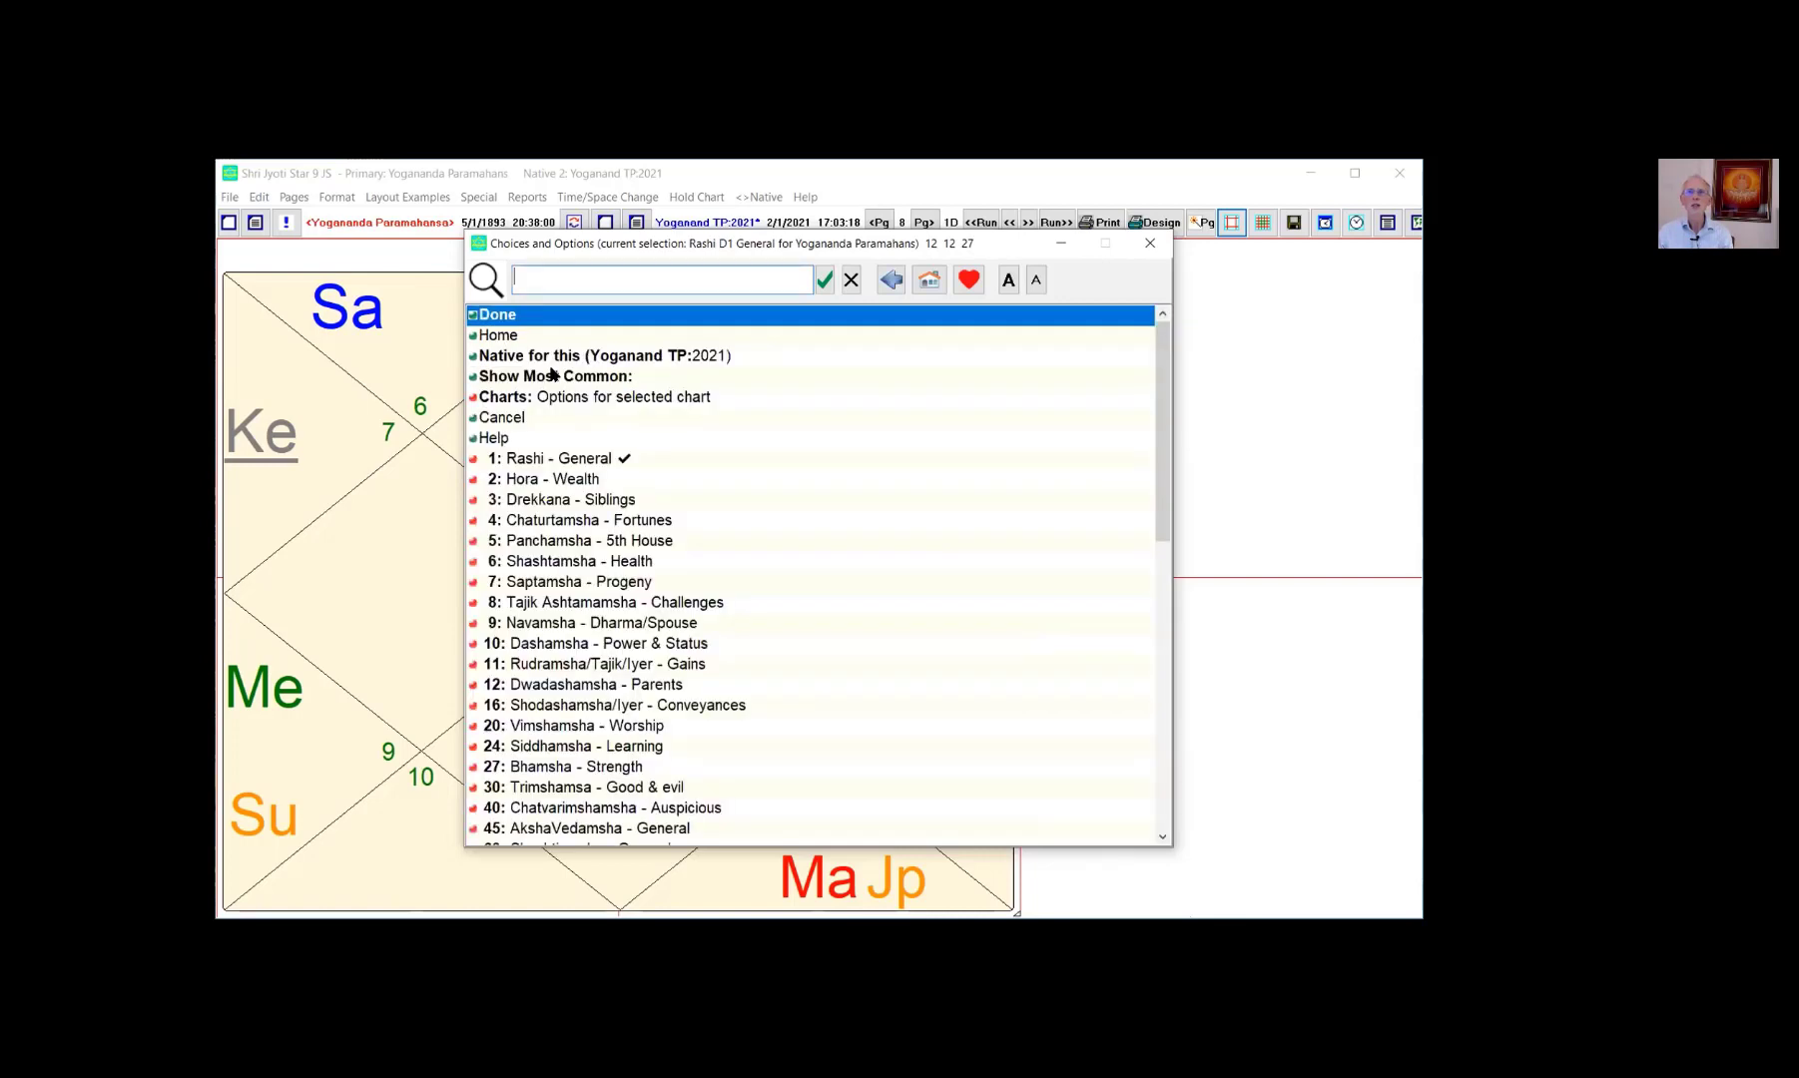
pyautogui.click(498, 316)
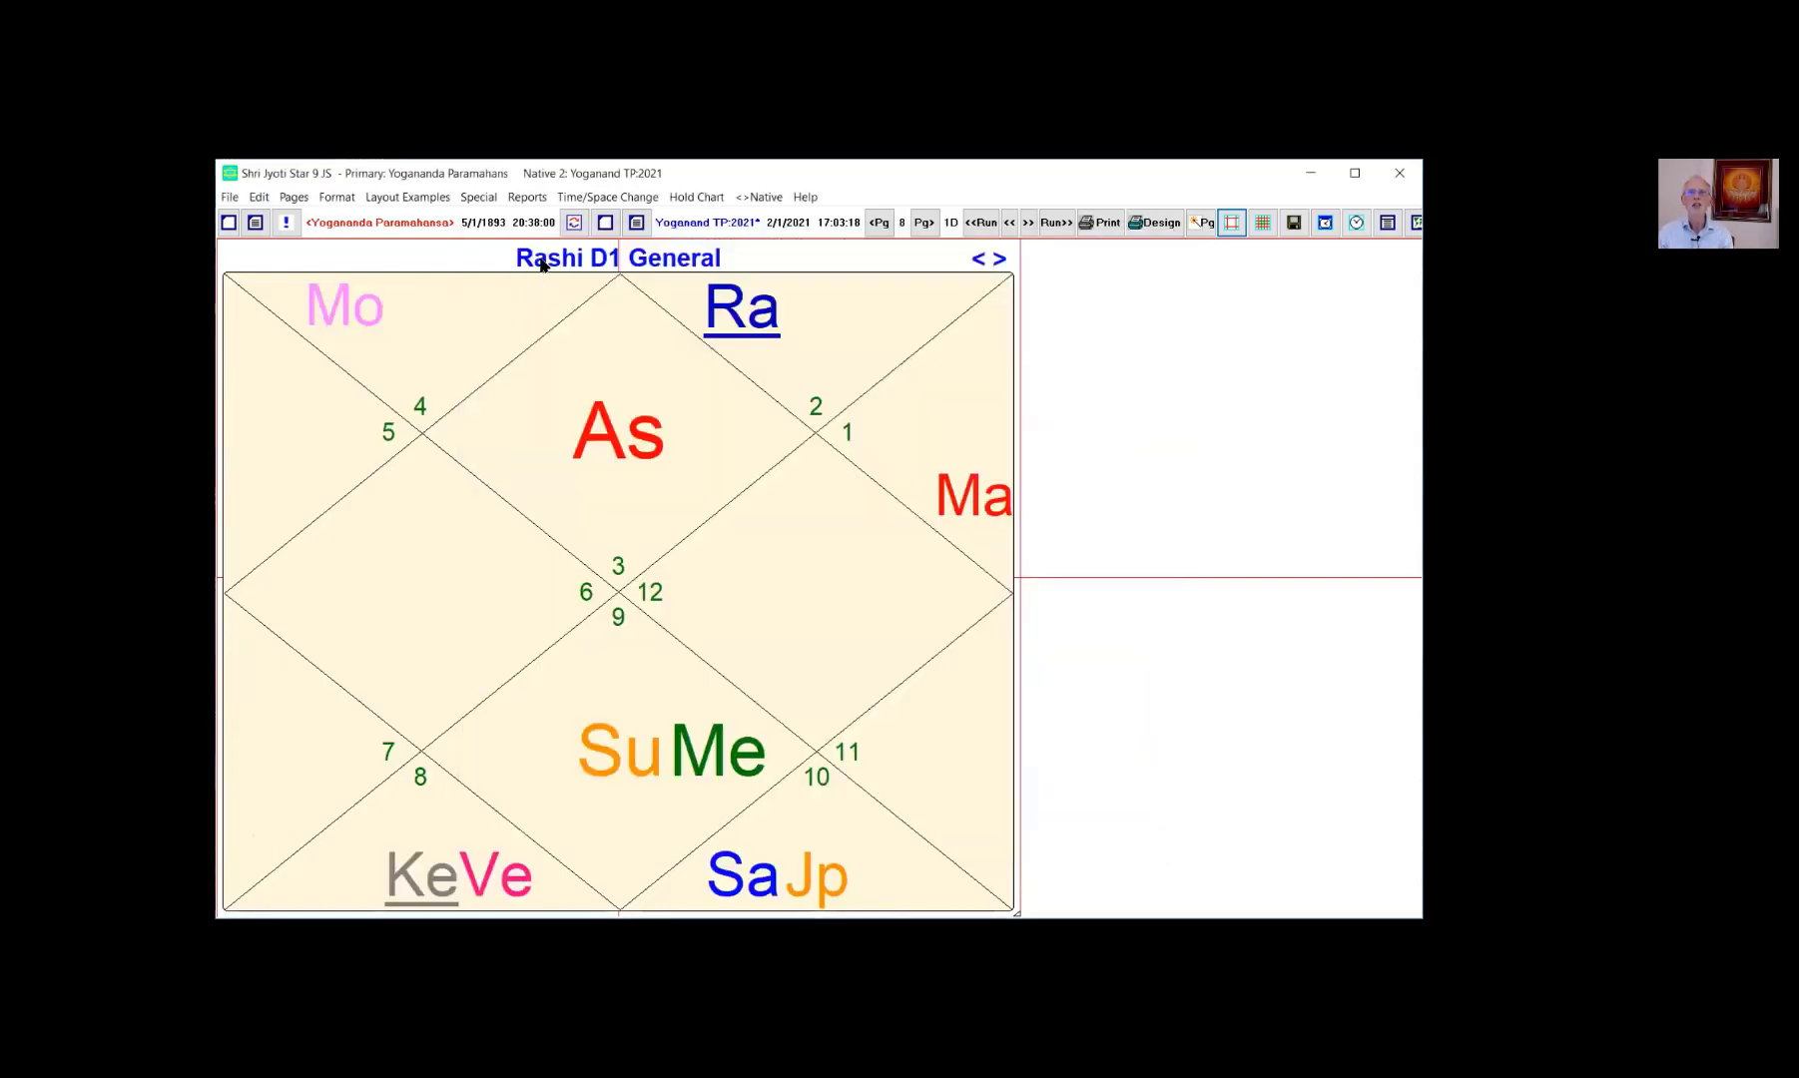
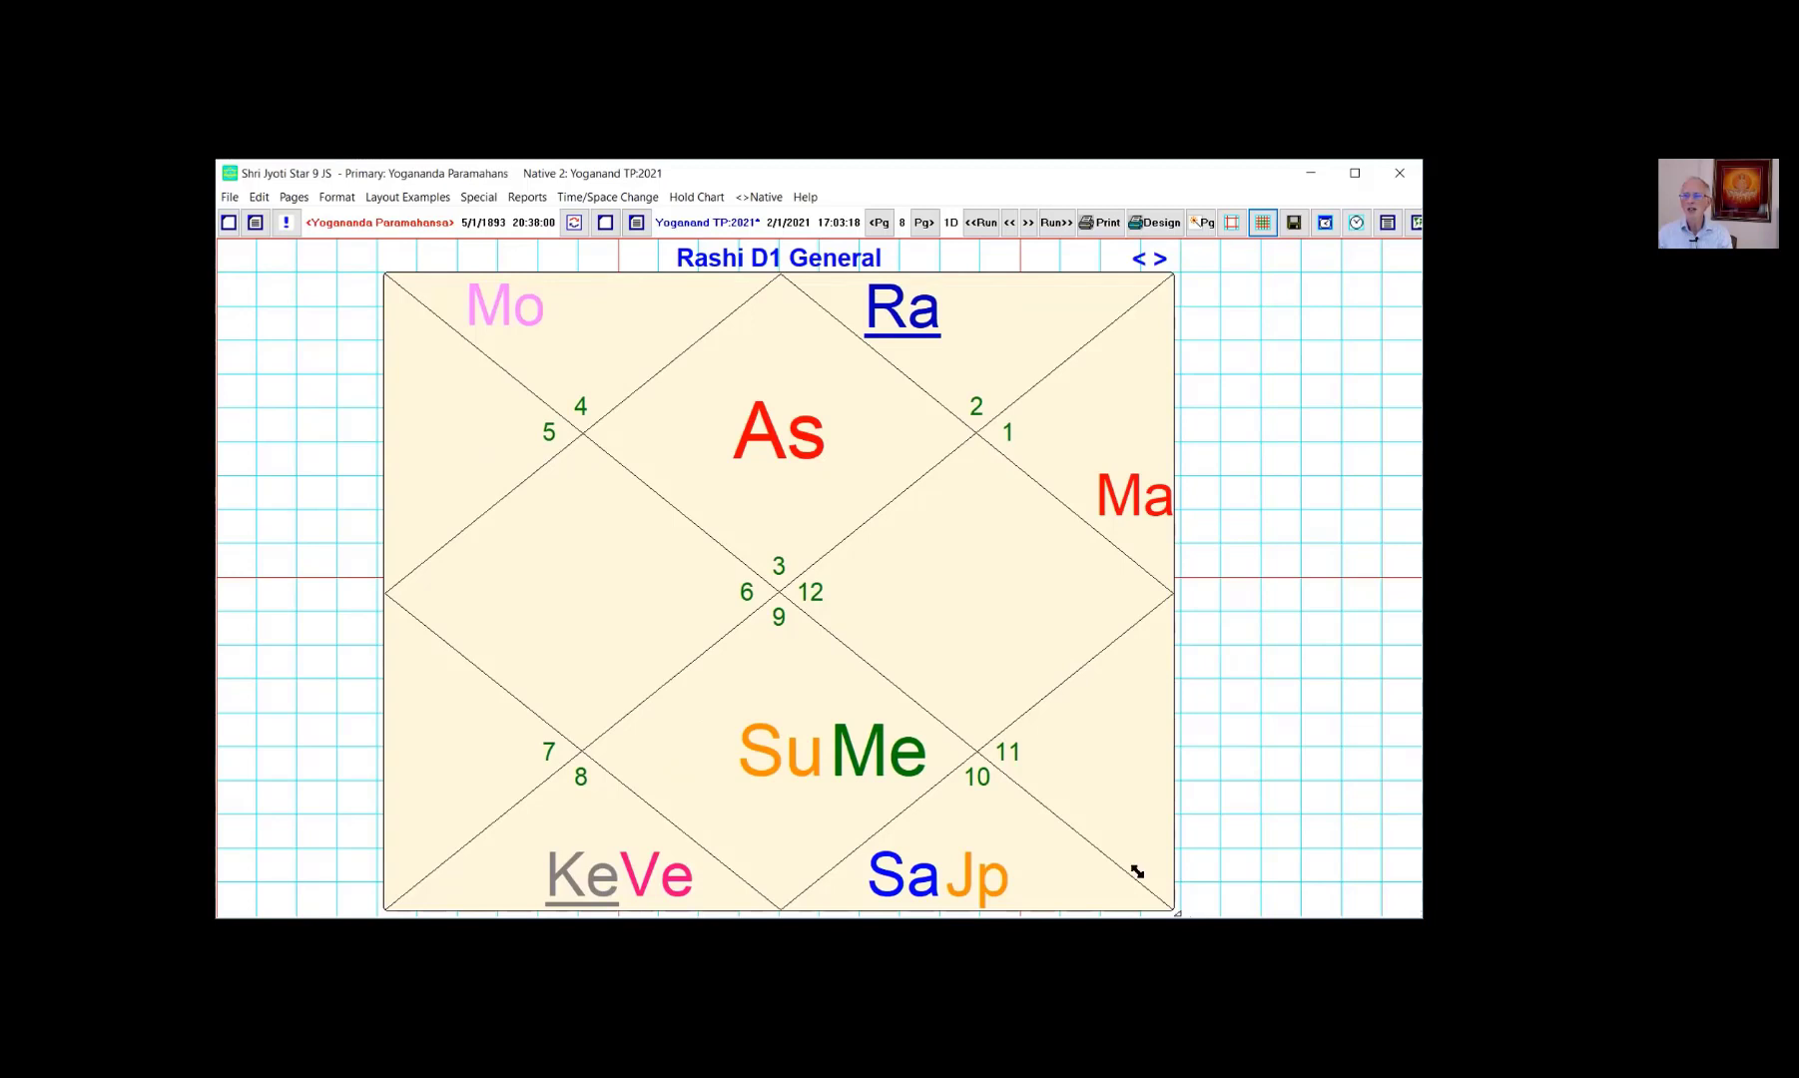
pyautogui.moveTo(1136, 871); pyautogui.dragTo(1250, 873)
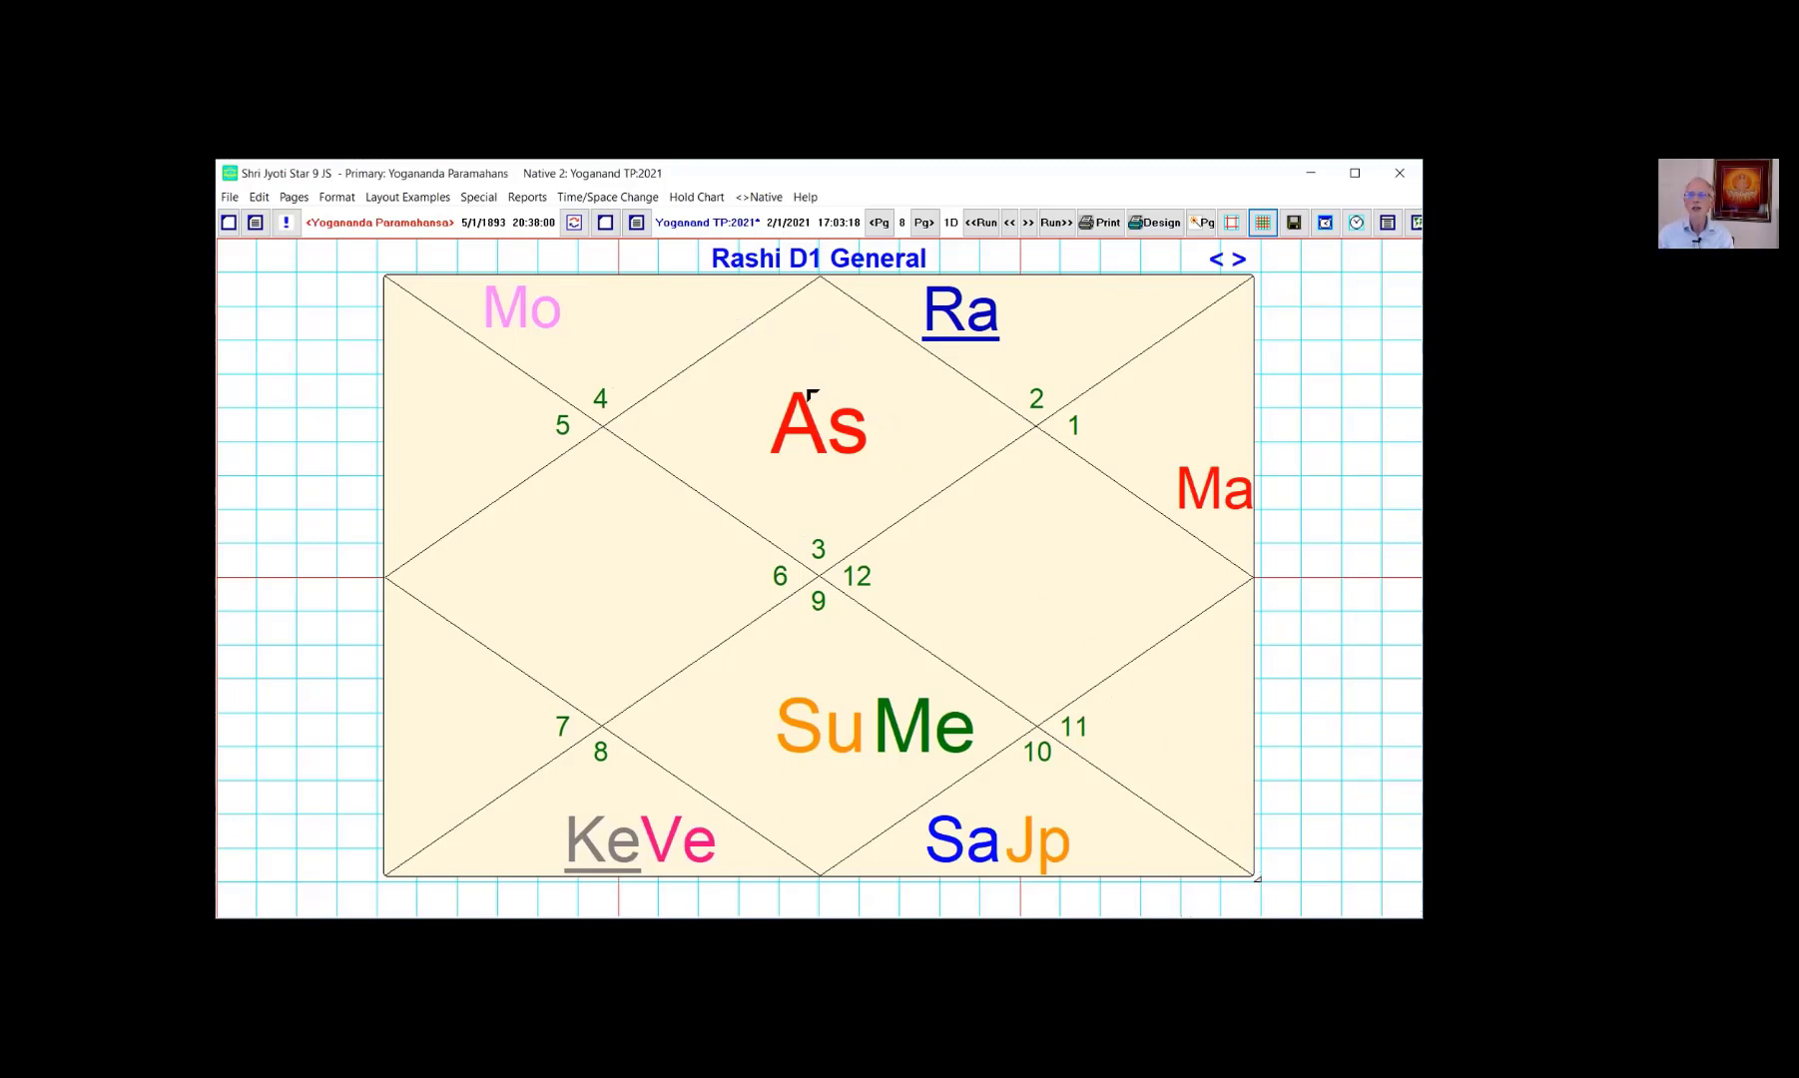
pyautogui.rightClick(736, 374)
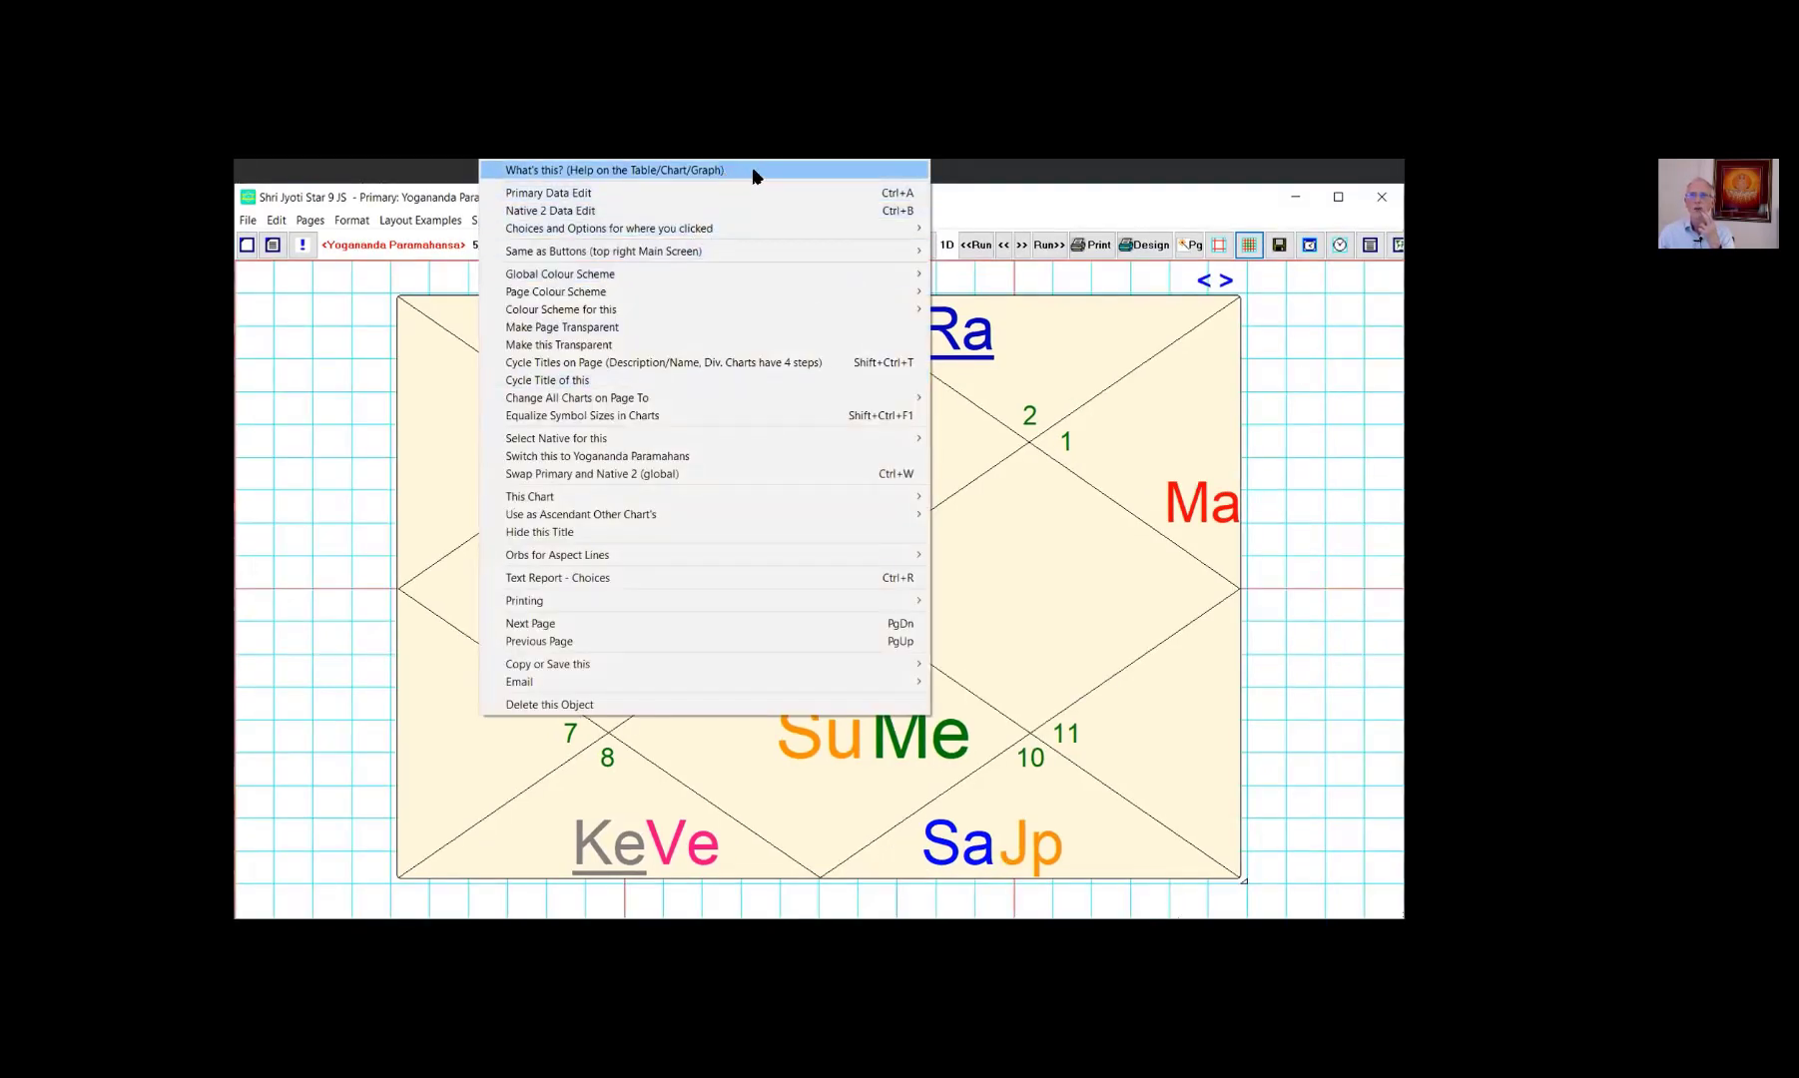
pyautogui.click(756, 210)
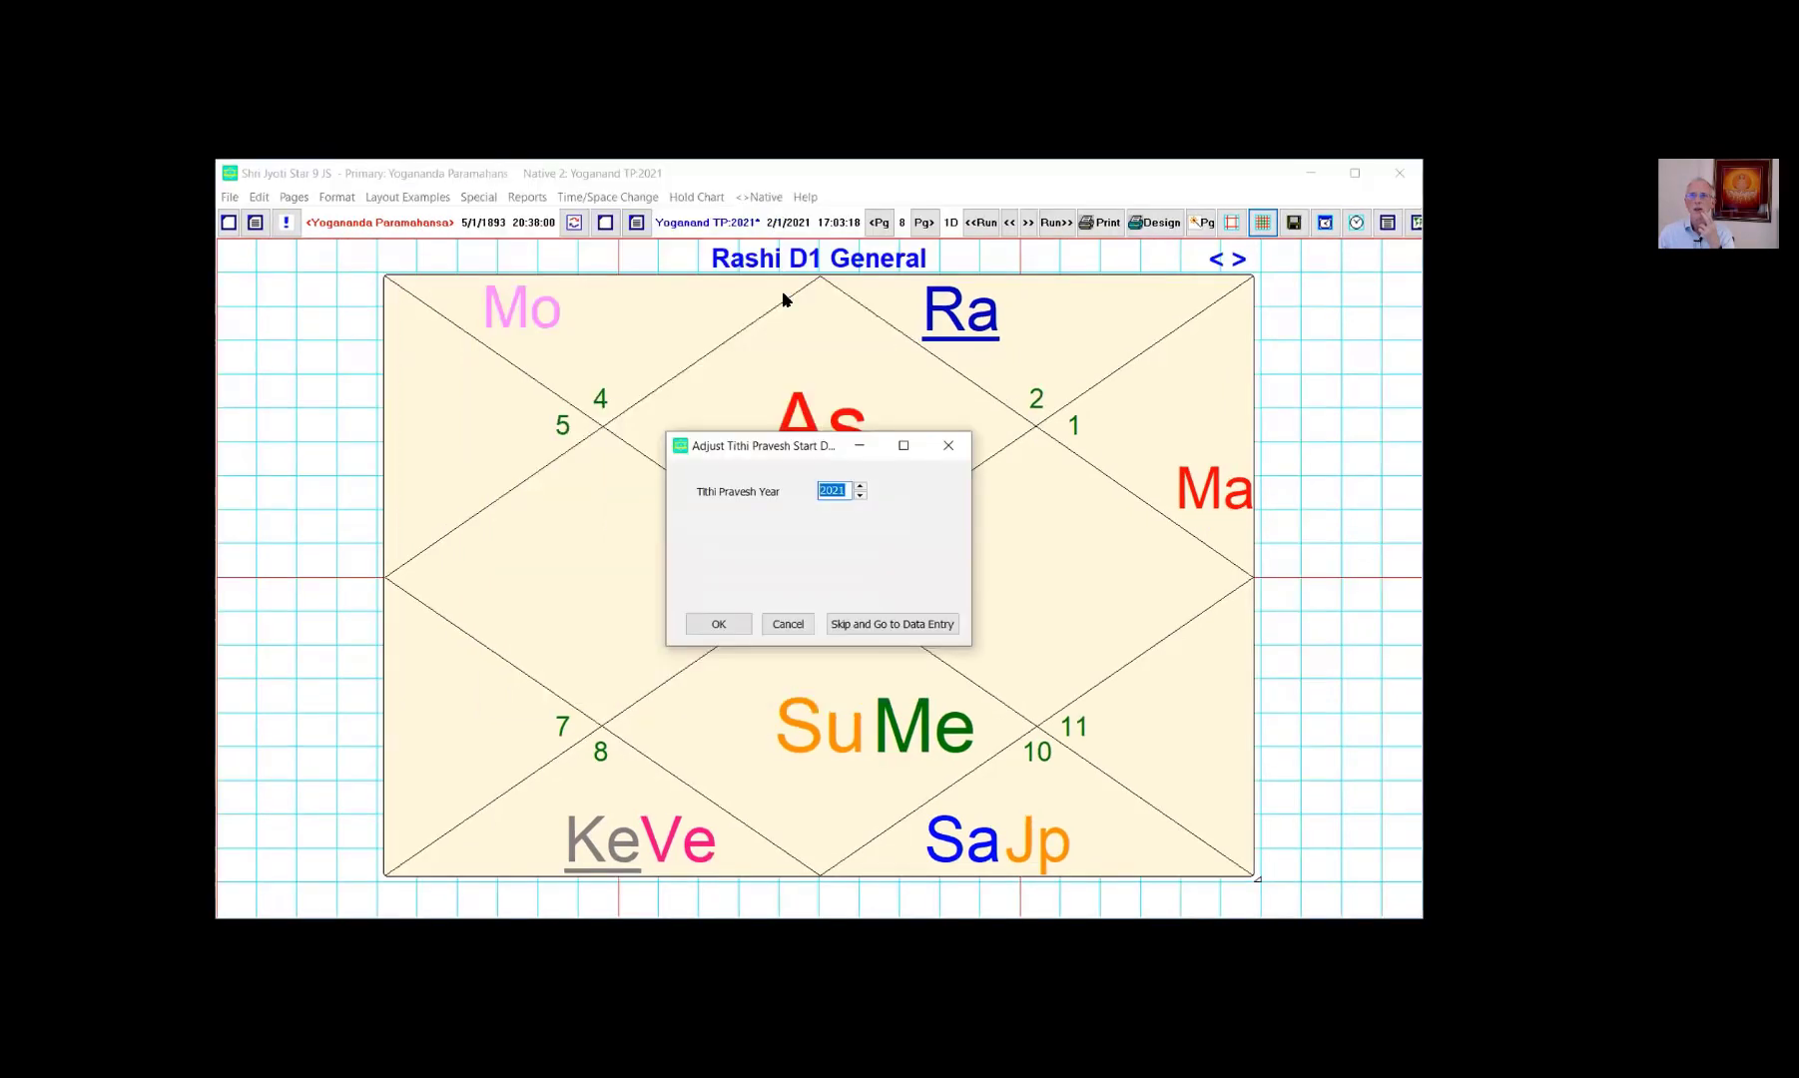
pyautogui.click(788, 623)
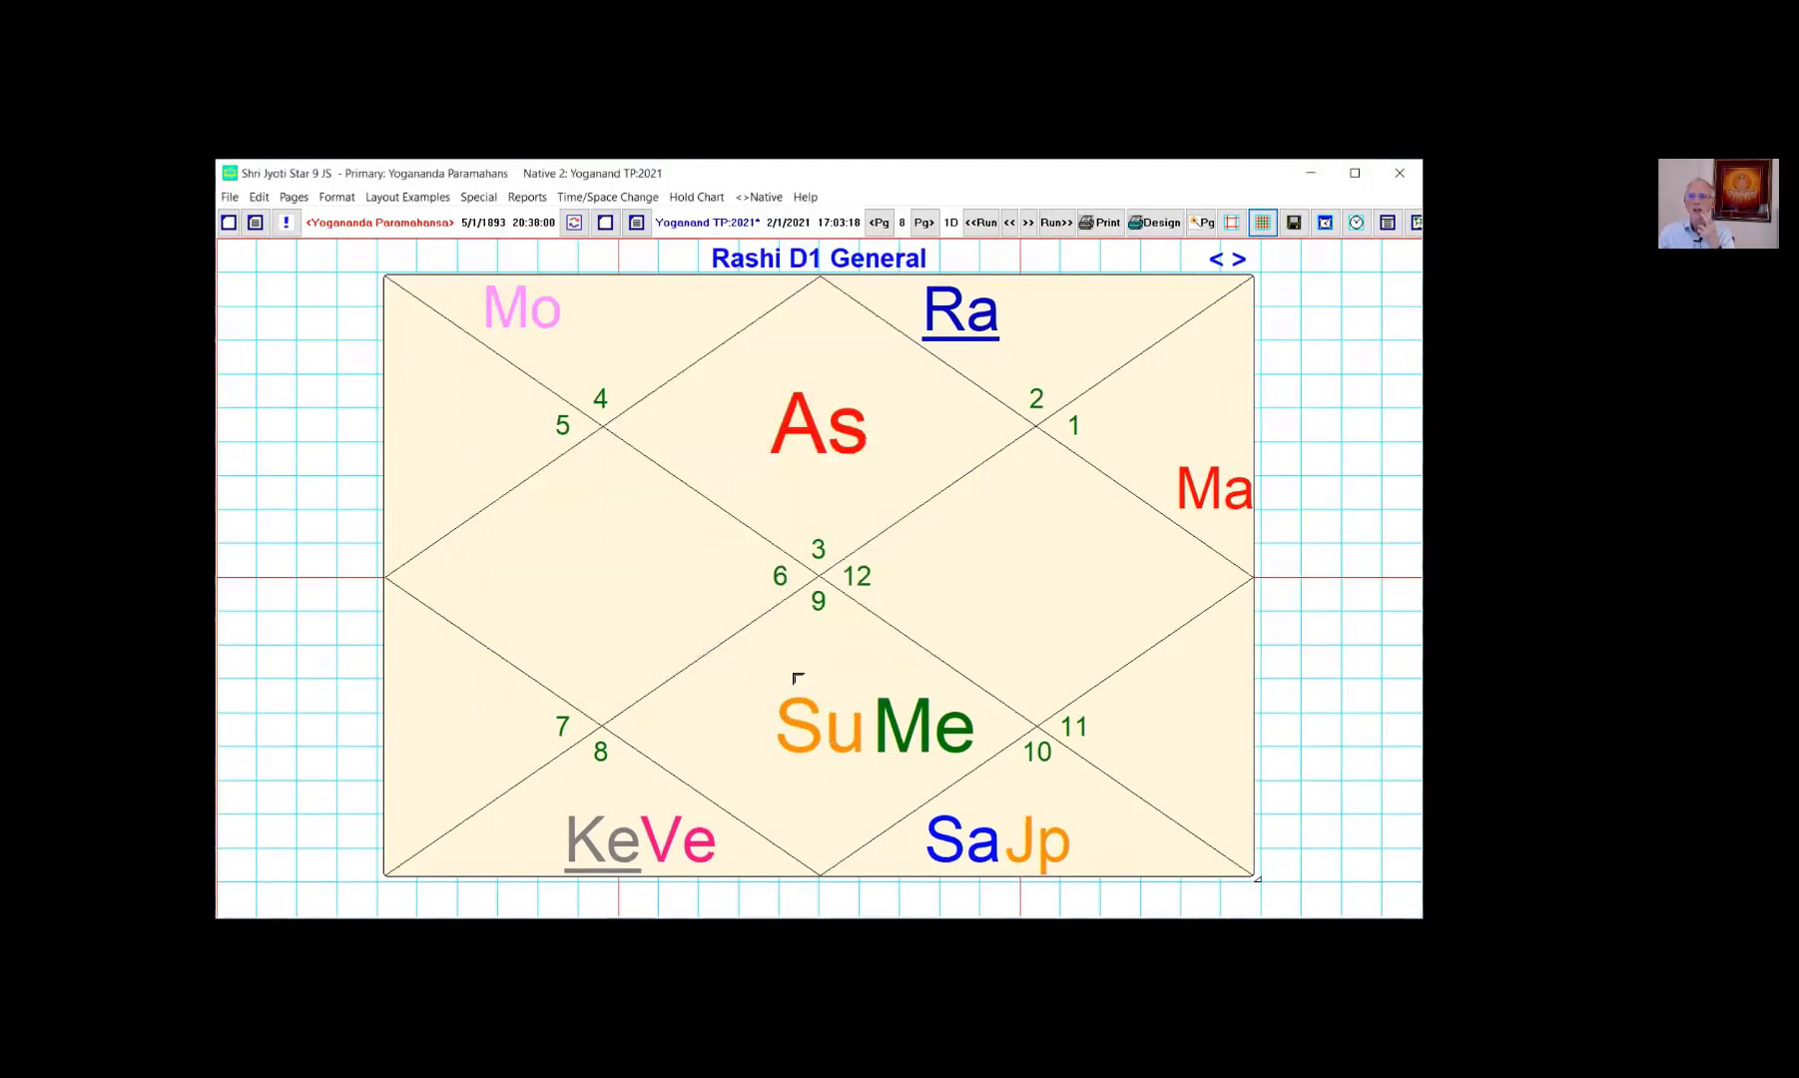
# Set the global colour scheme to Dignity (Parashari).
pyautogui.rightClick(787, 631)
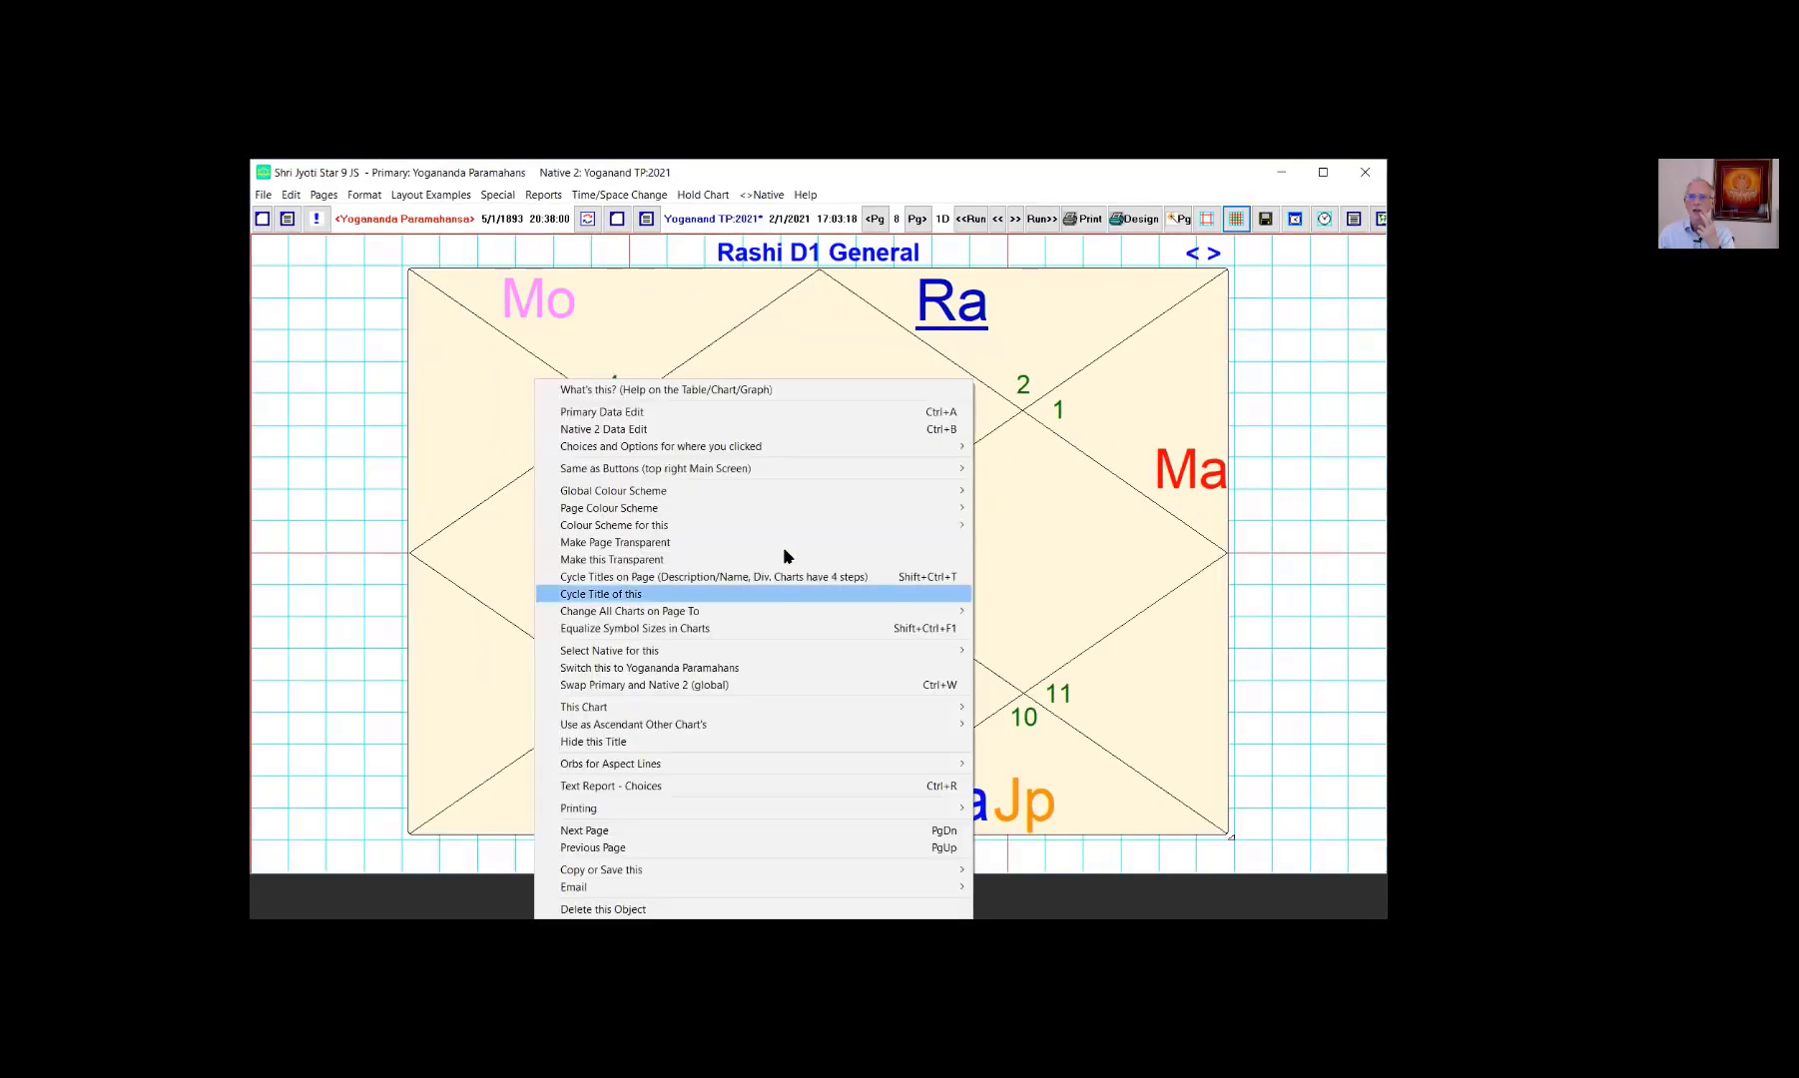
pyautogui.rightClick(1005, 496)
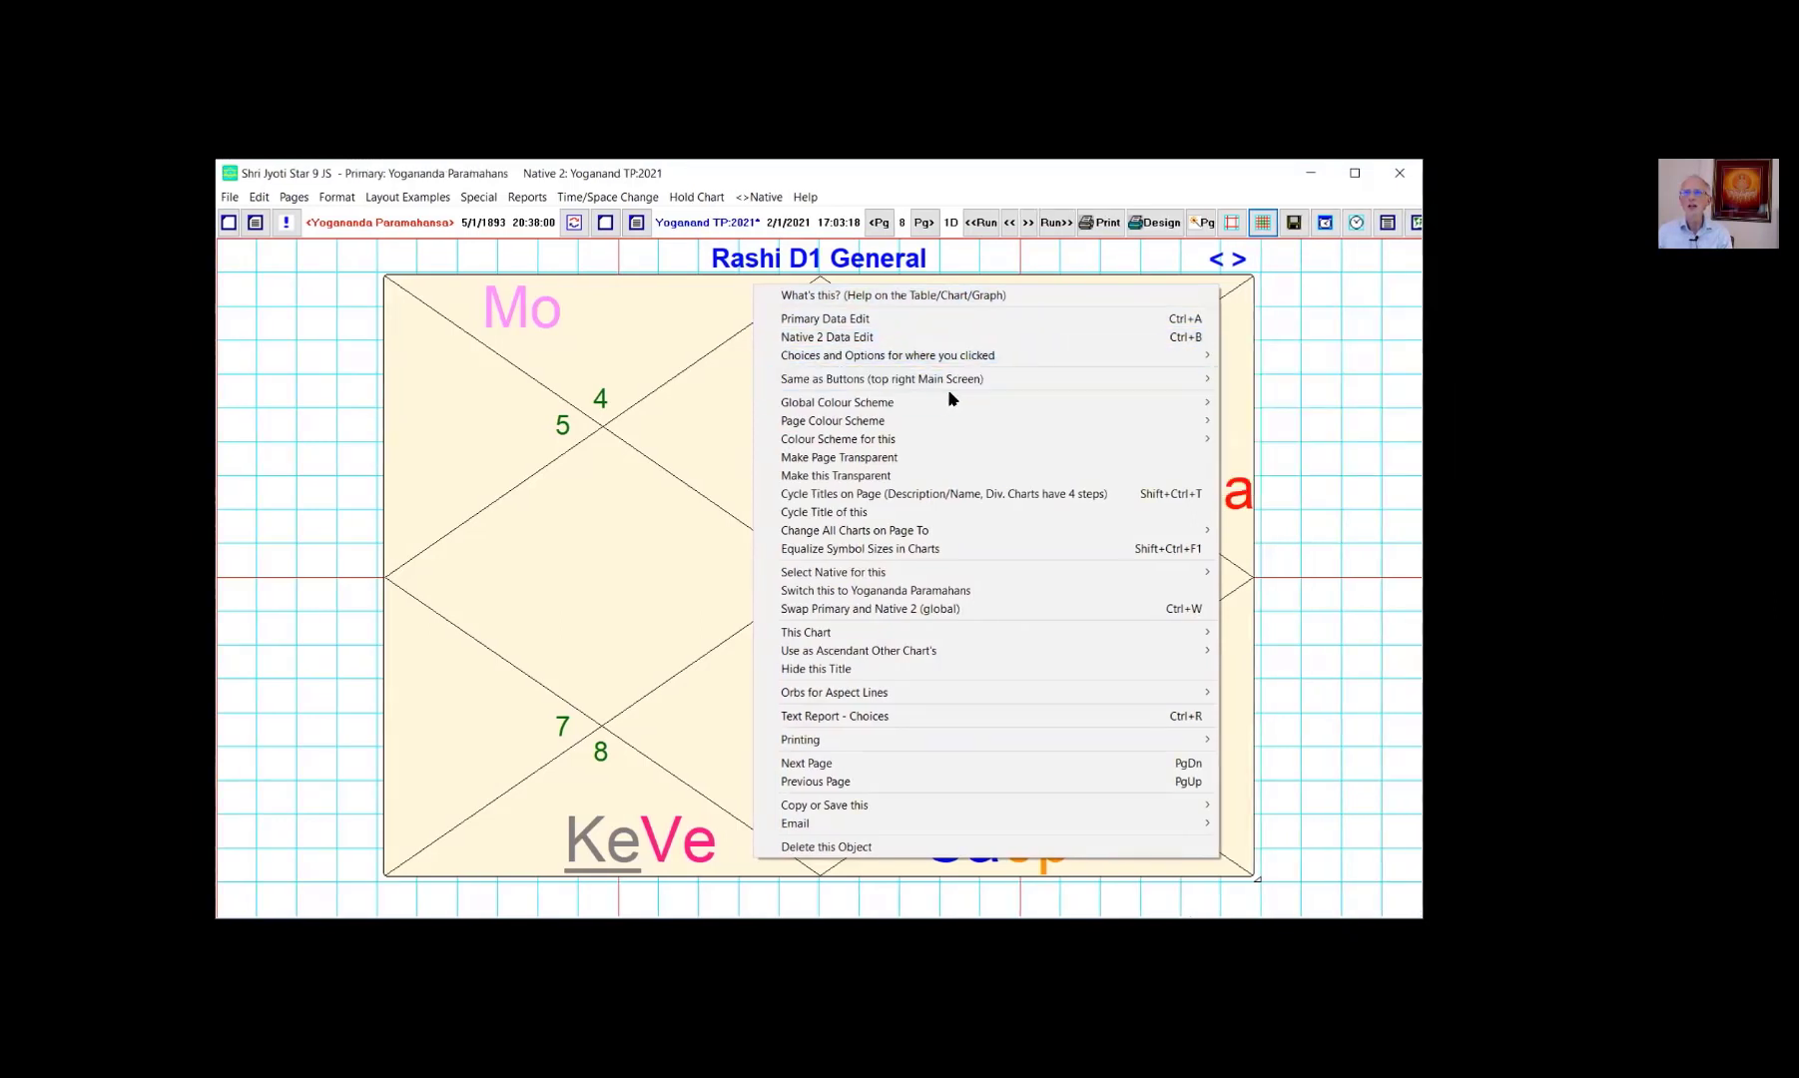
pyautogui.moveTo(938, 405)
pyautogui.moveTo(1150, 404)
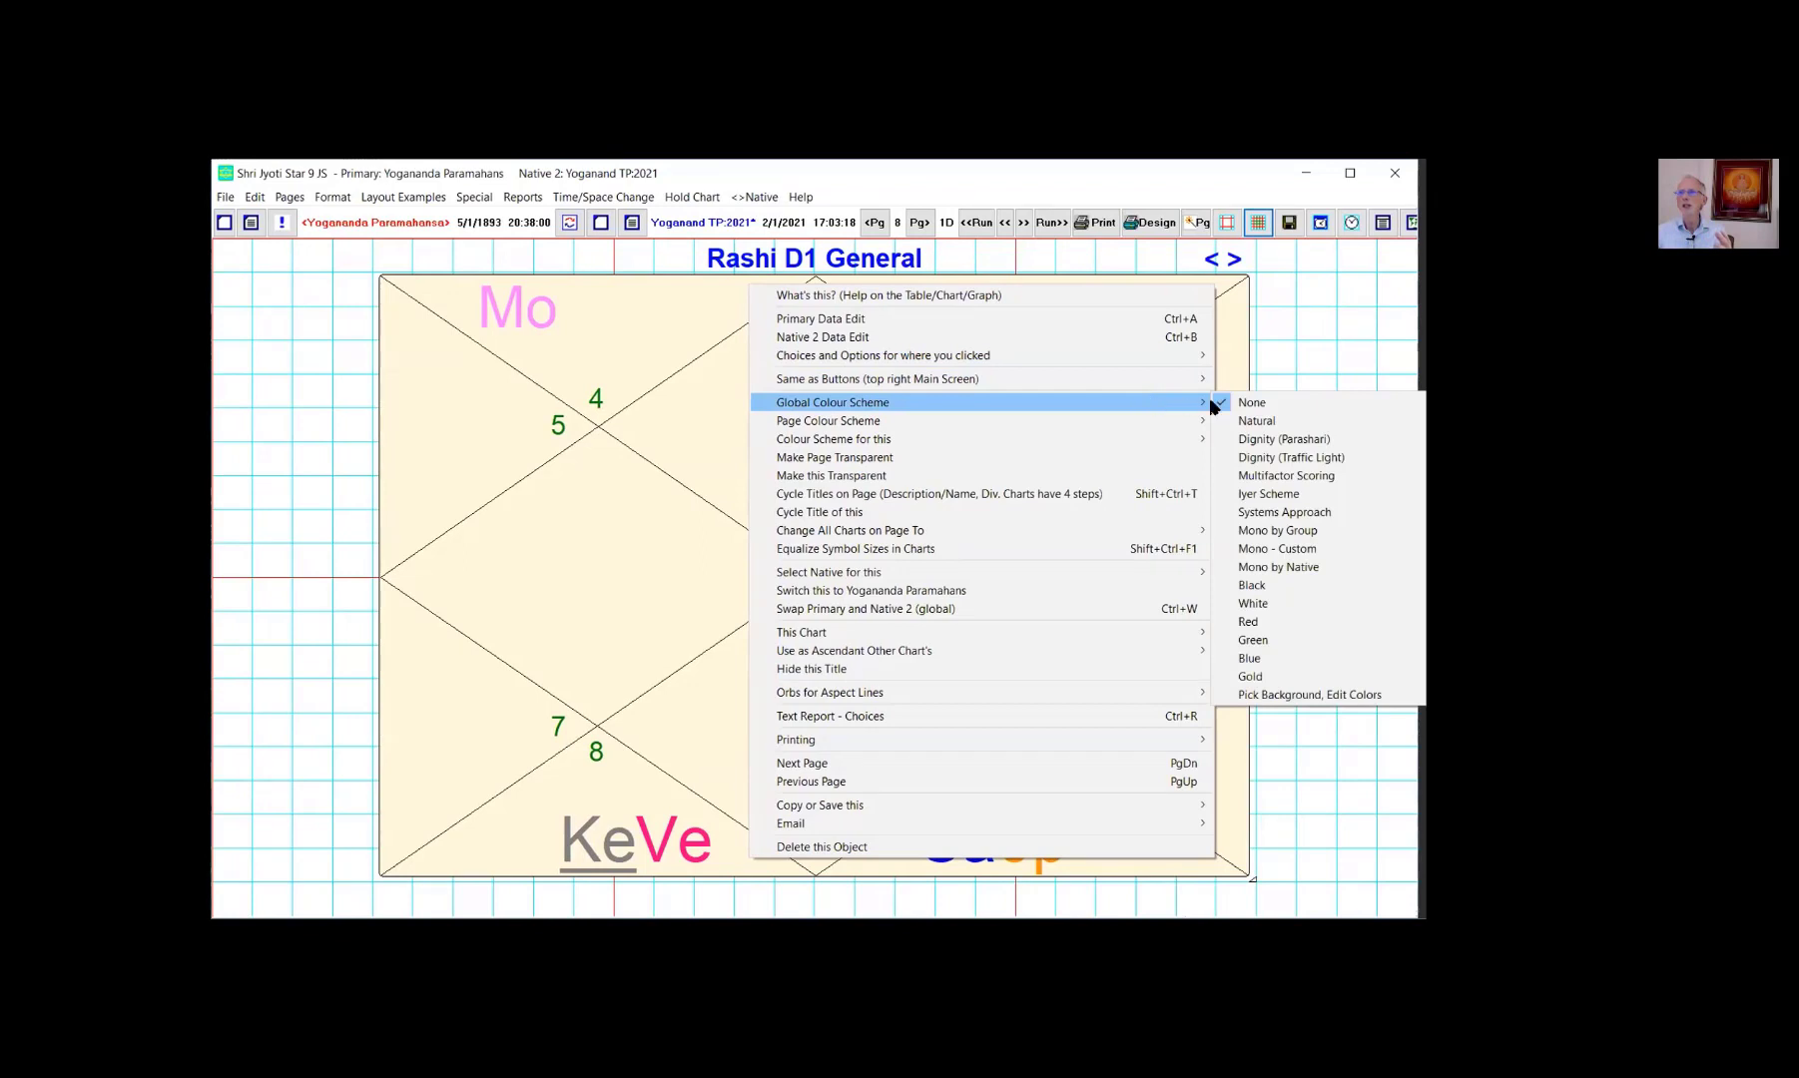
pyautogui.click(1274, 437)
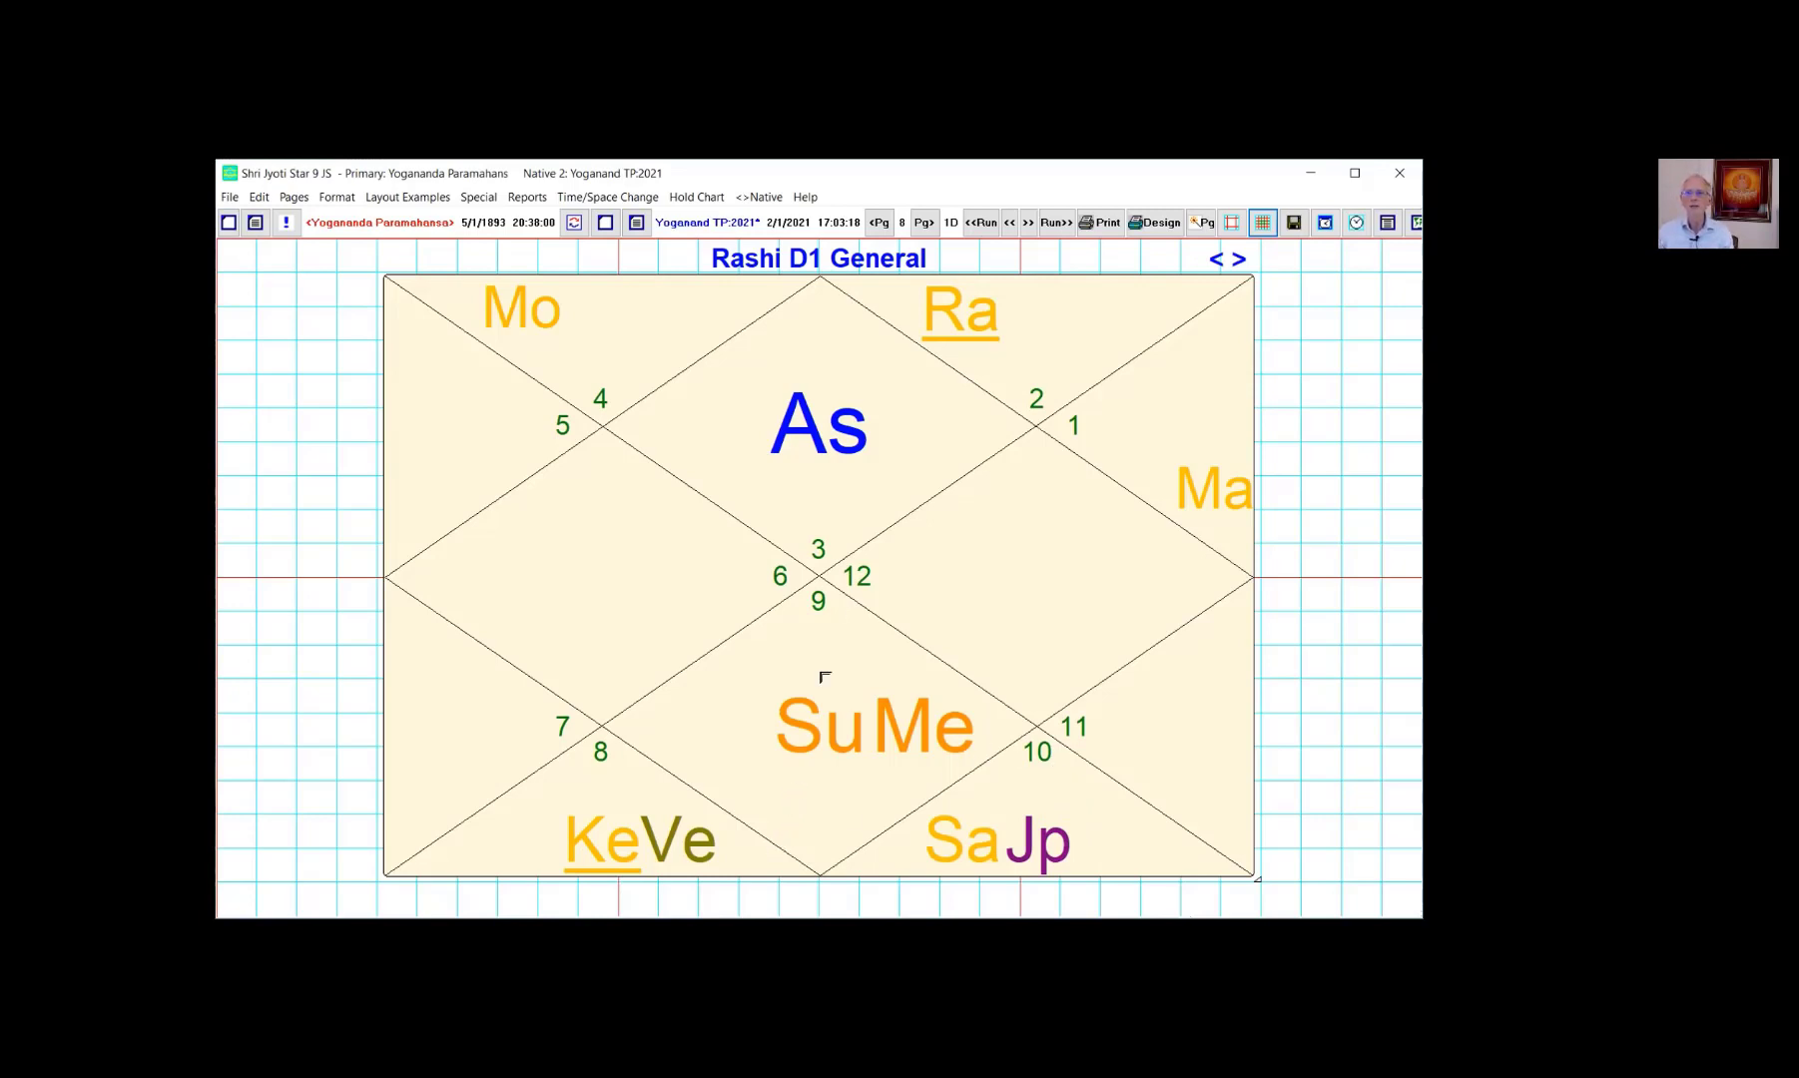
# Set the global colour scheme to Natural and cycle the titles on the page to the native's name with the division.
pyautogui.rightClick(936, 482)
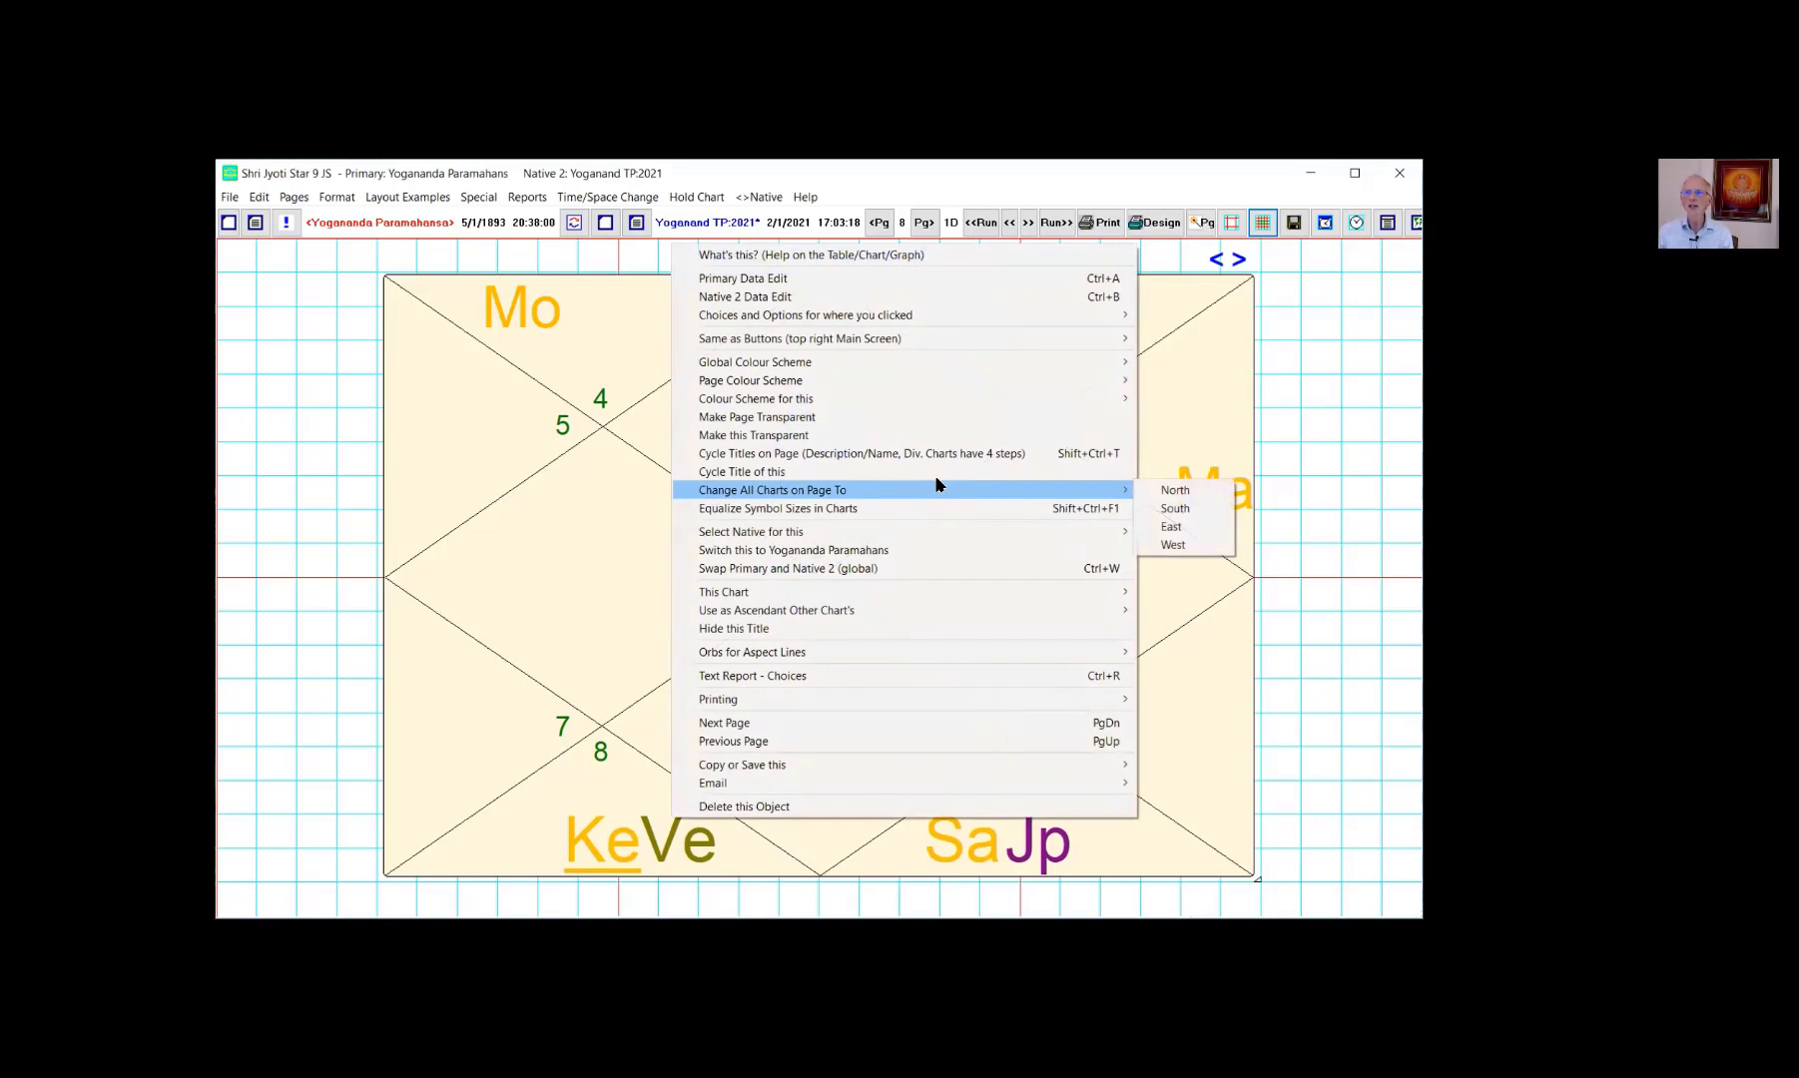
pyautogui.moveTo(1087, 366)
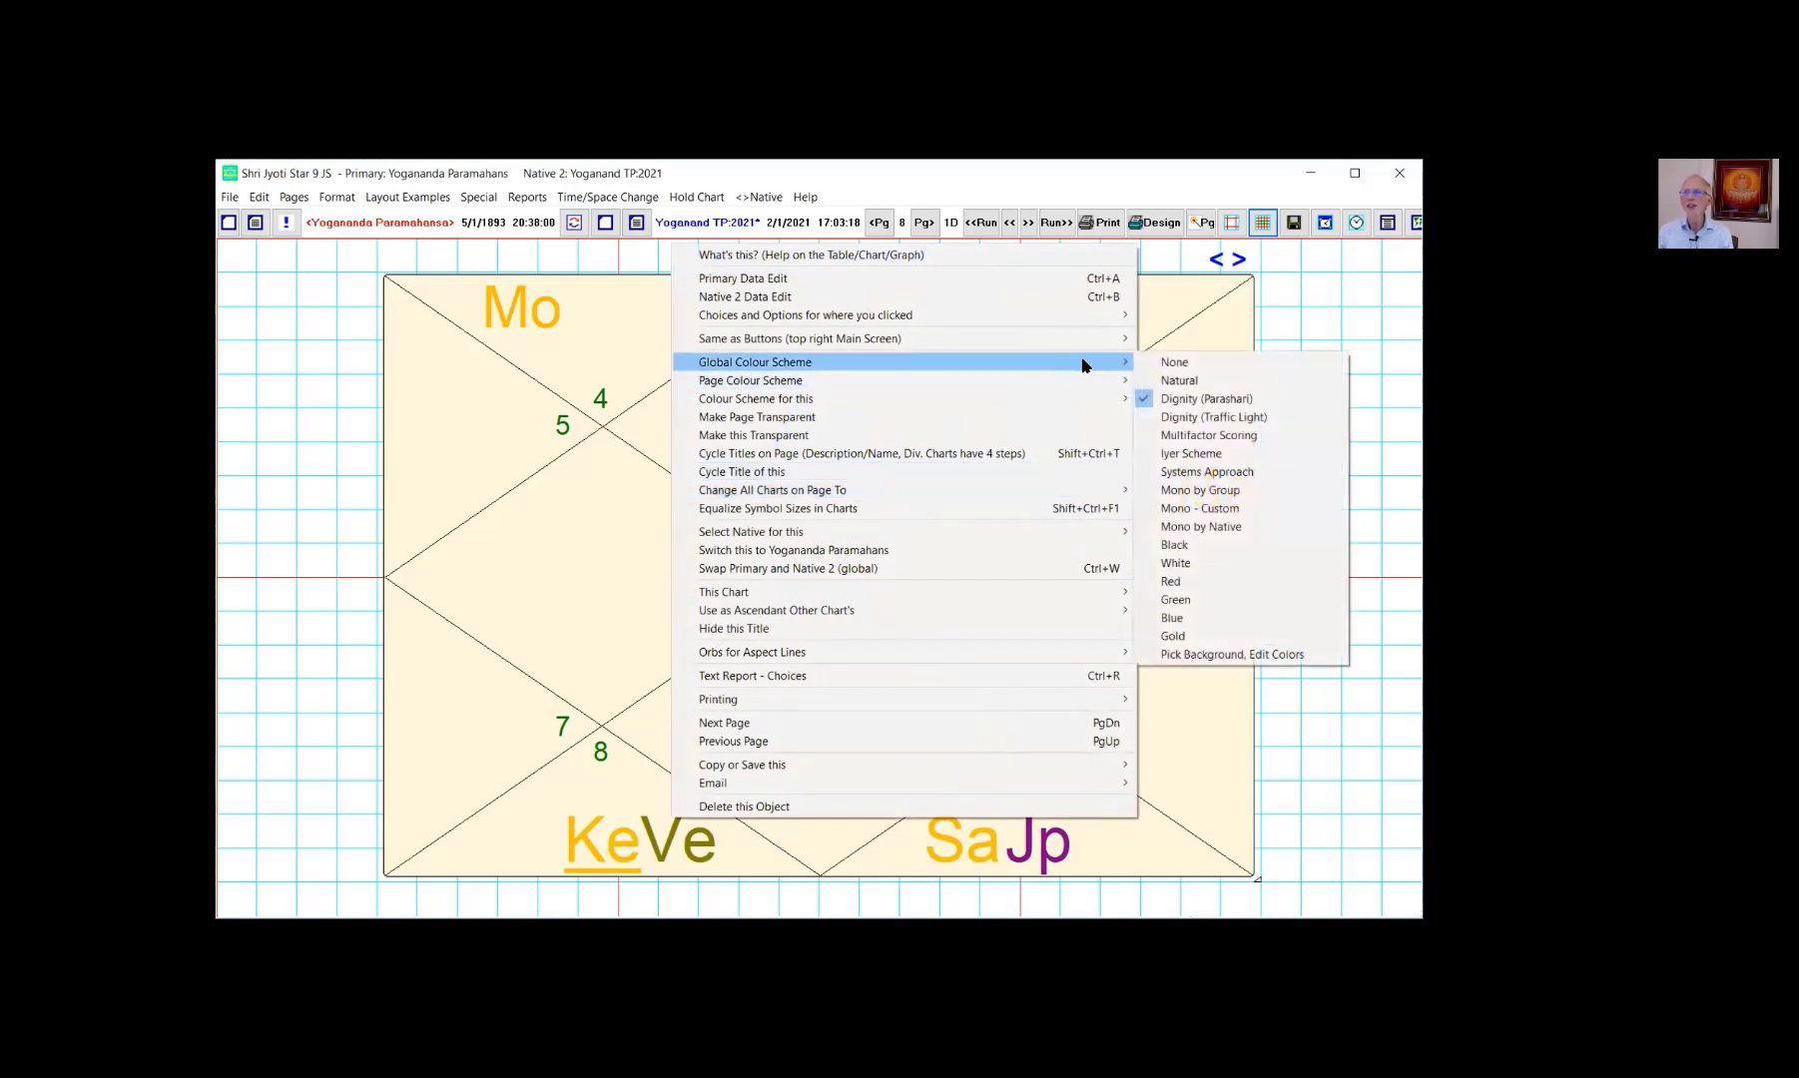
pyautogui.click(1178, 379)
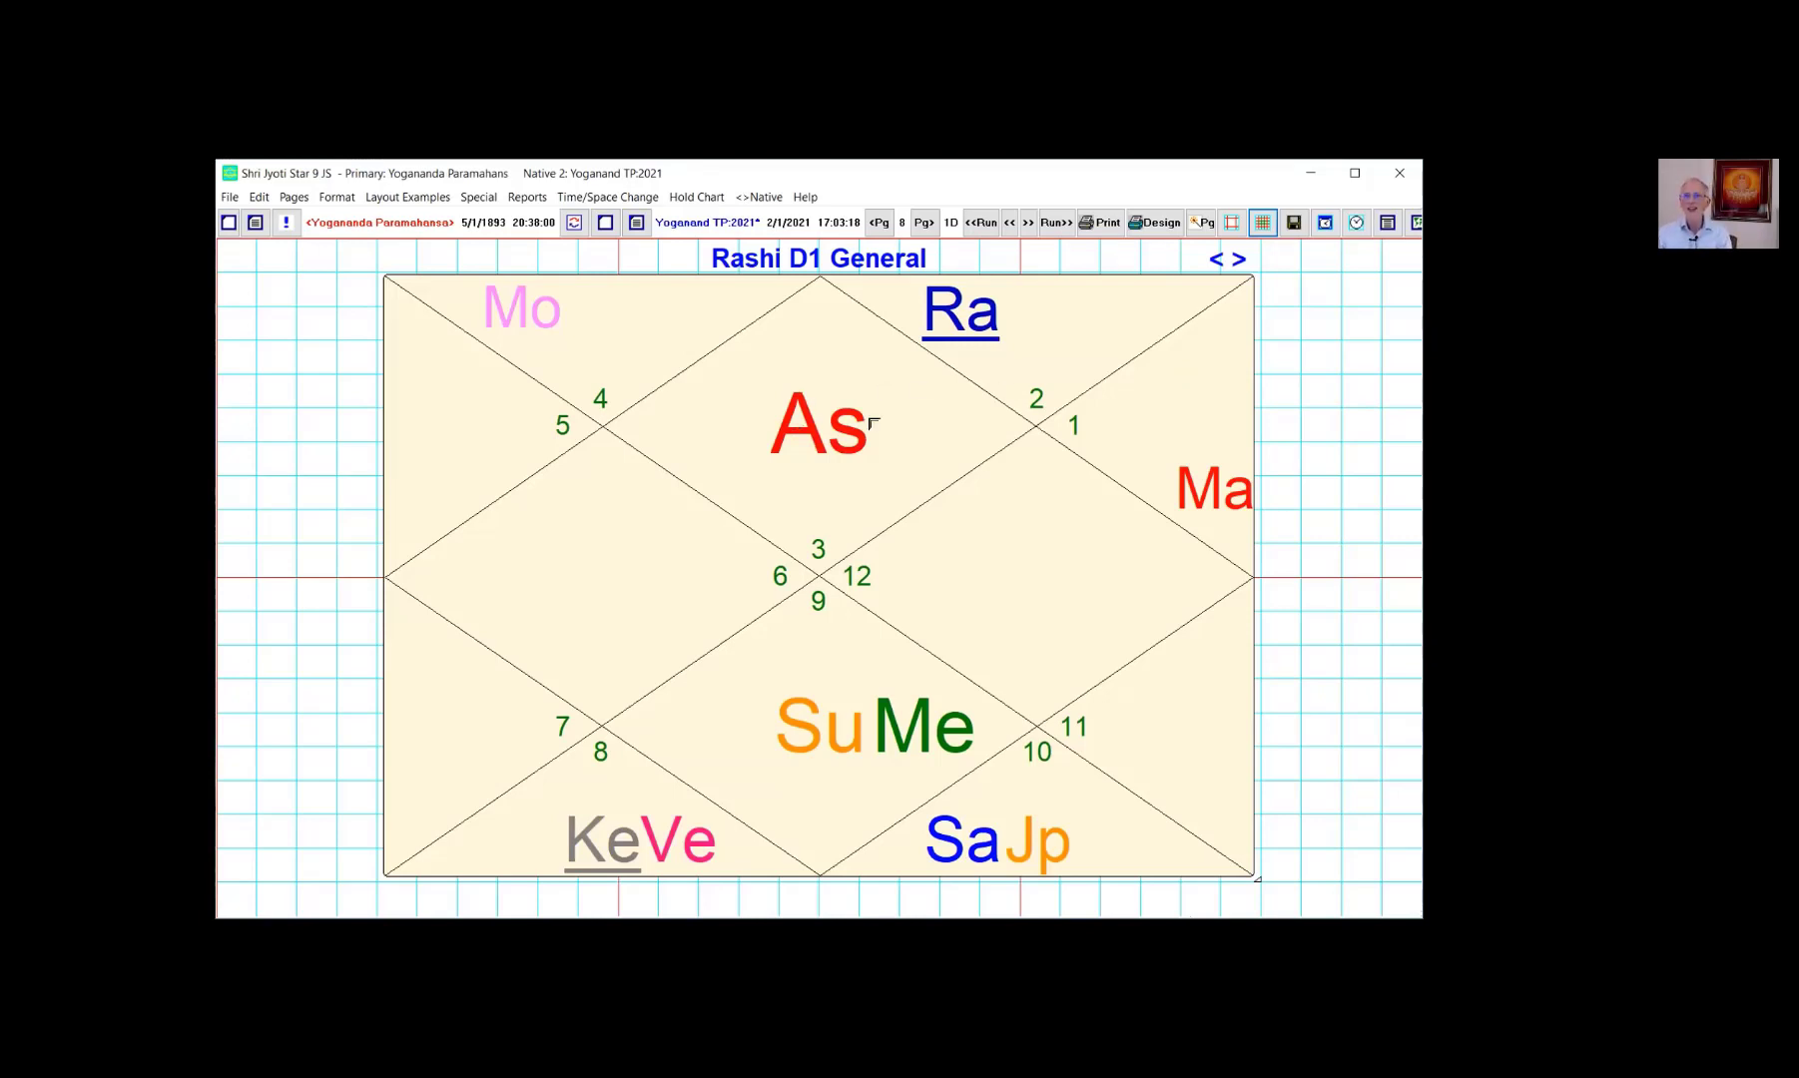
pyautogui.rightClick(817, 545)
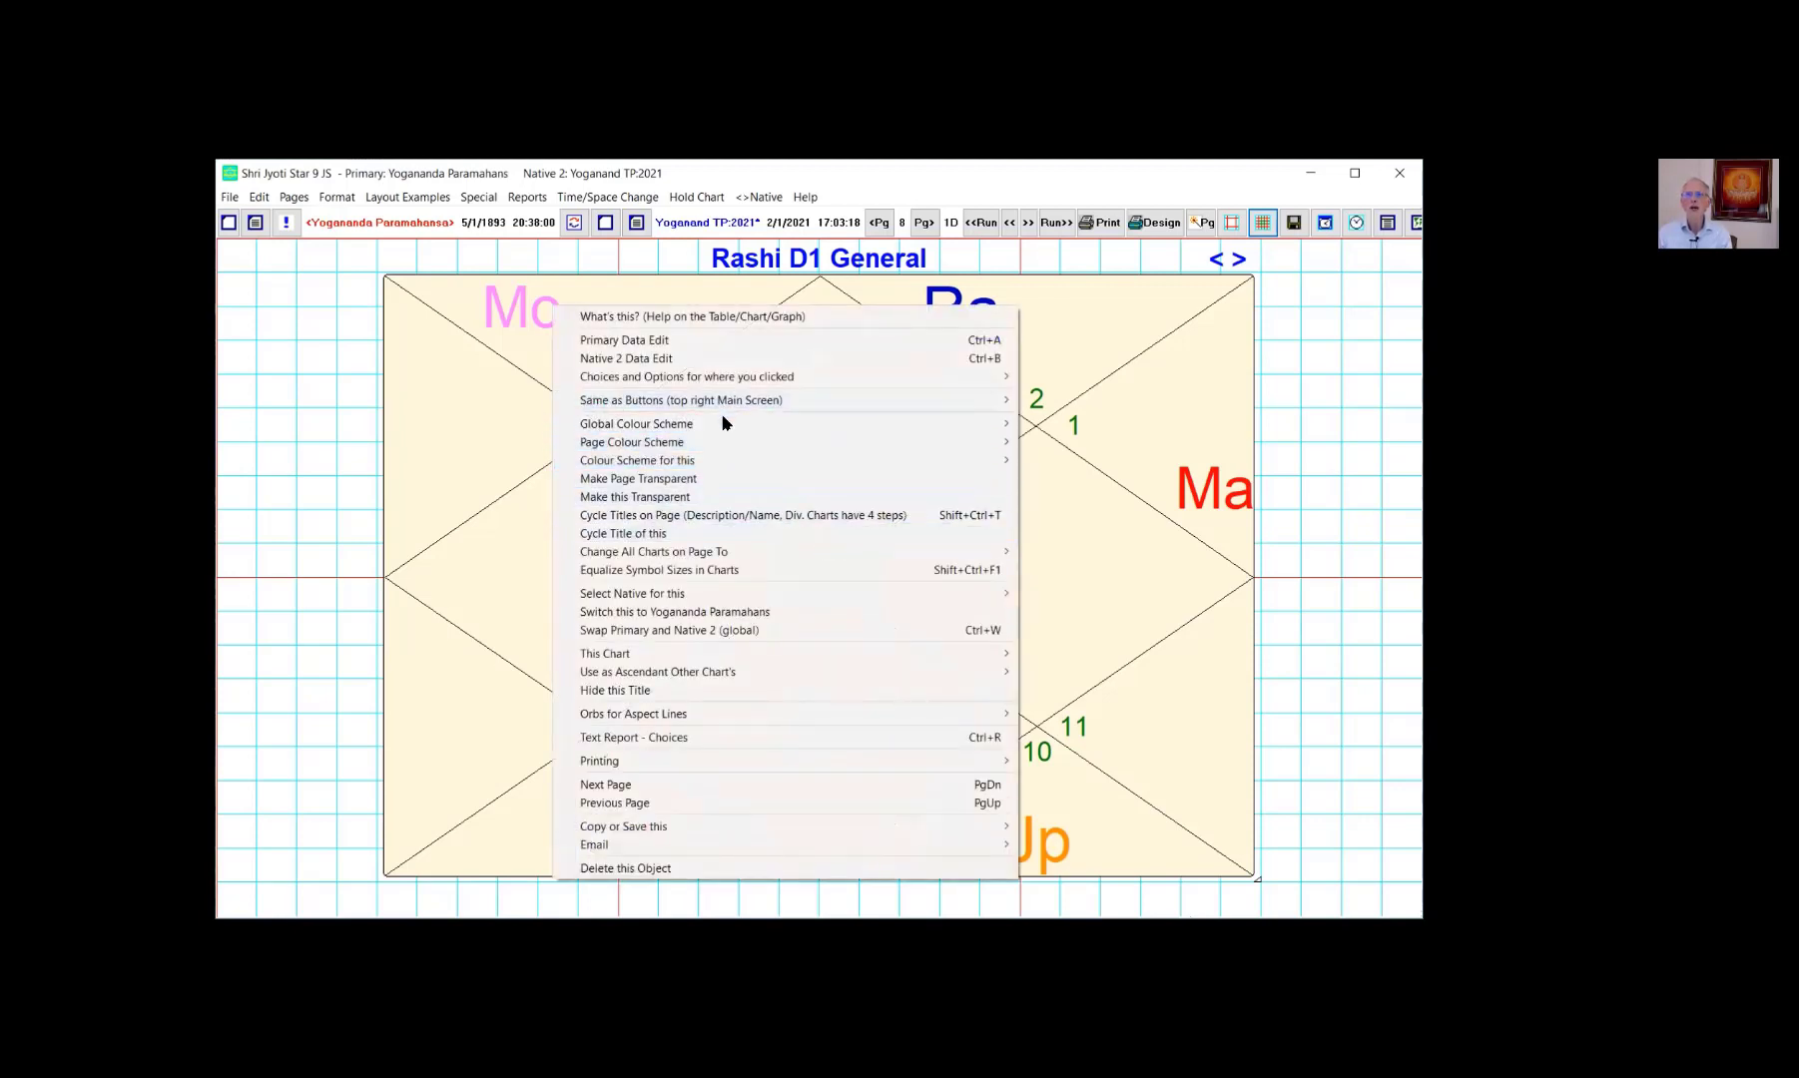
pyautogui.click(725, 517)
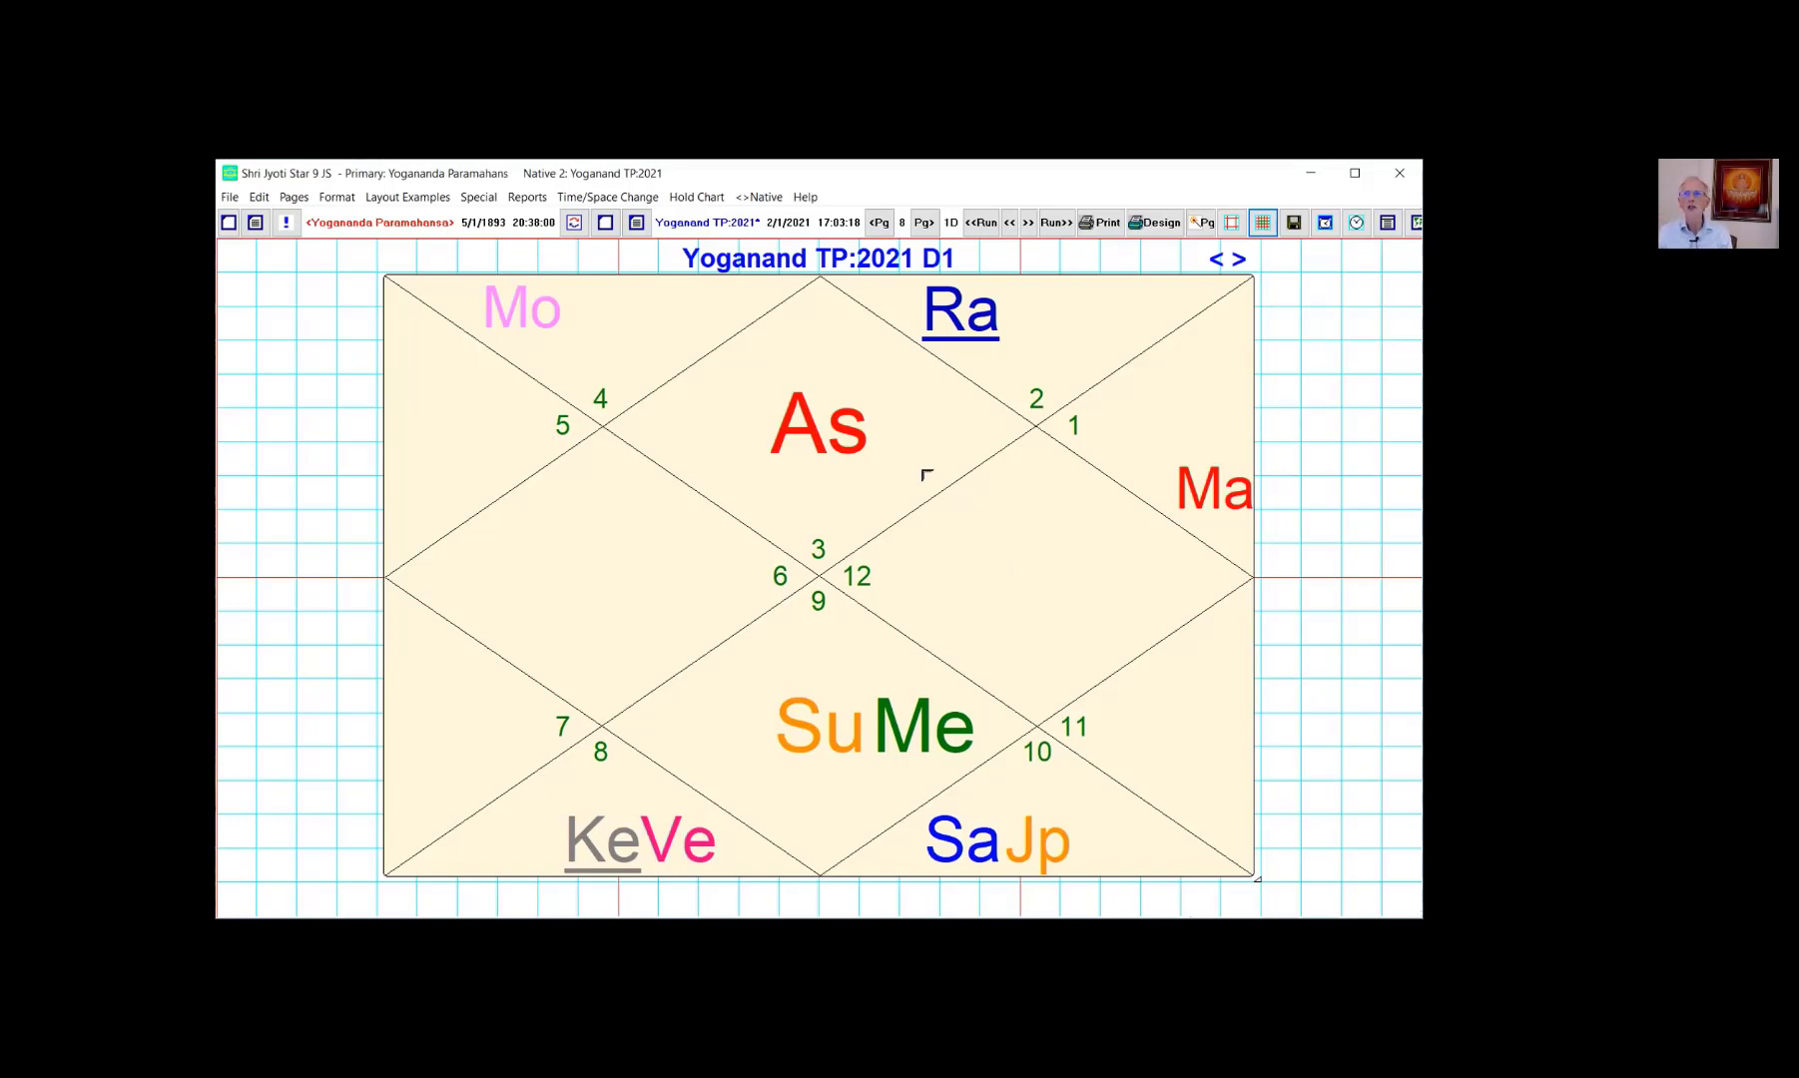
# Cycle the titles on the page to the division with its time range, and change all charts on the page to South.
pyautogui.rightClick(901, 463)
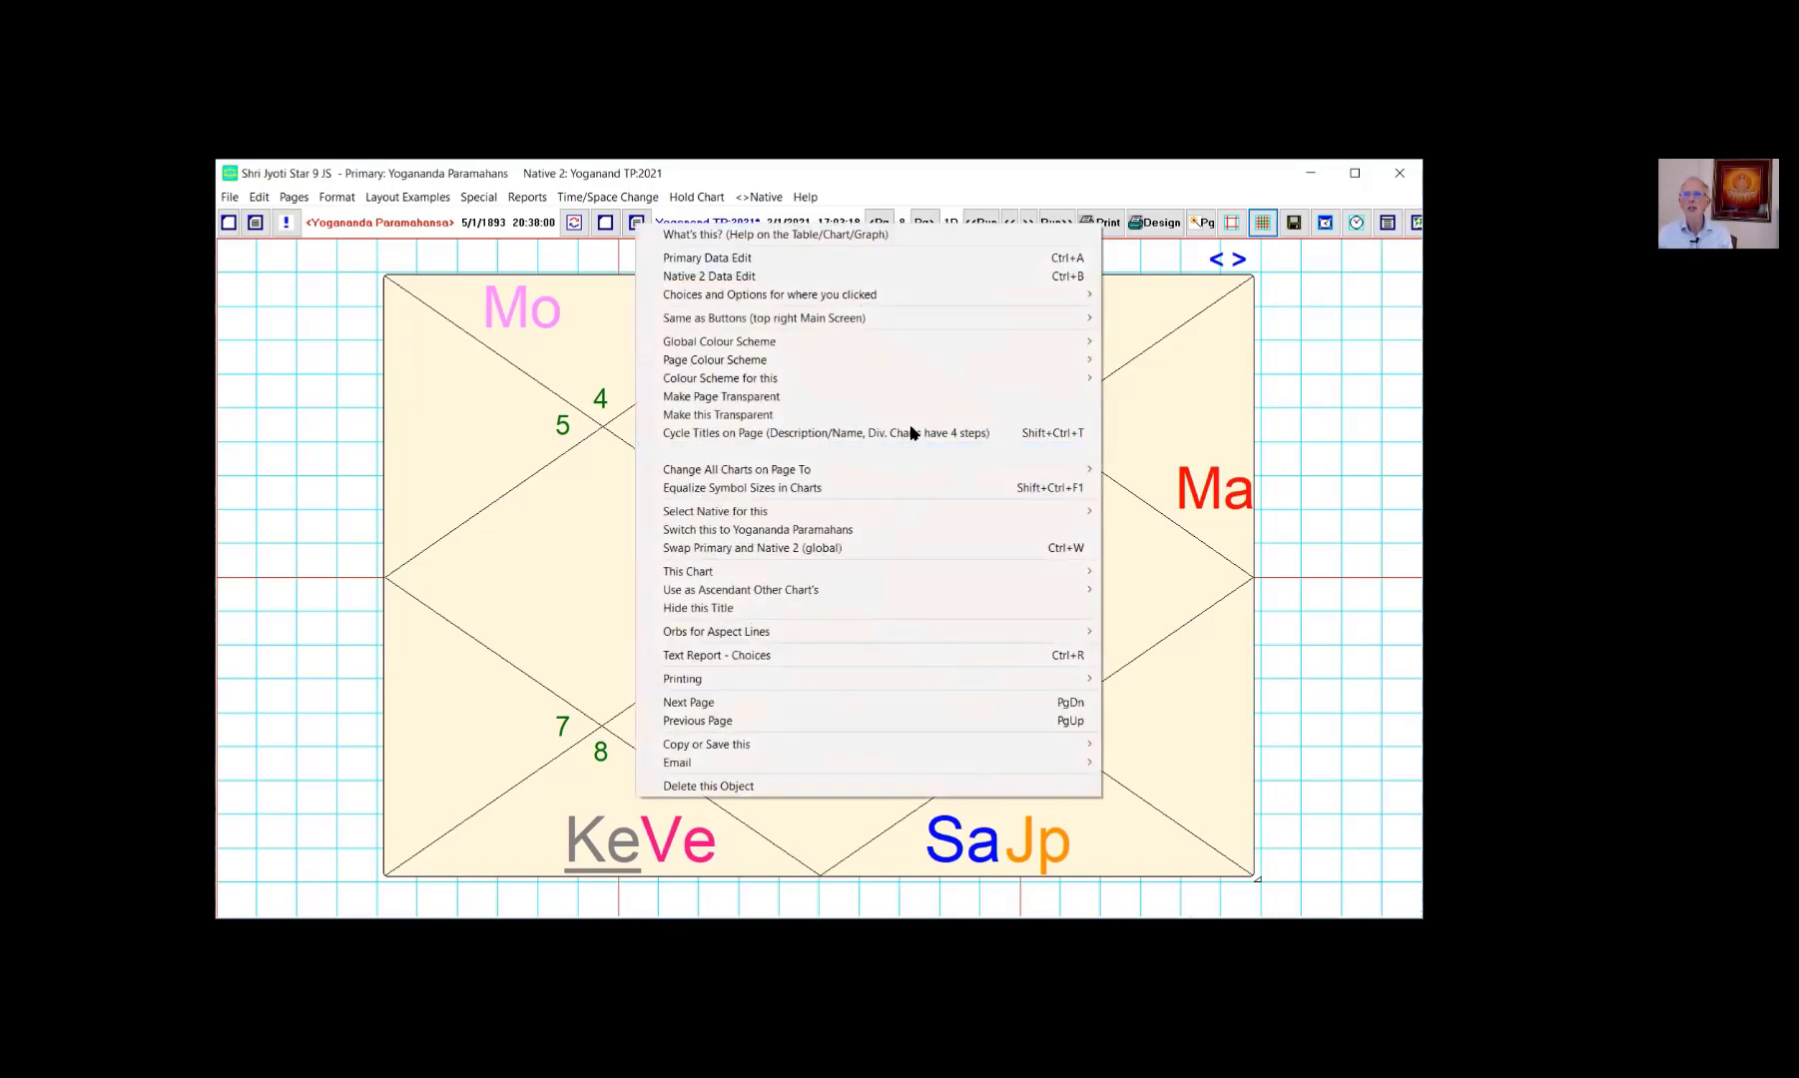
pyautogui.click(914, 433)
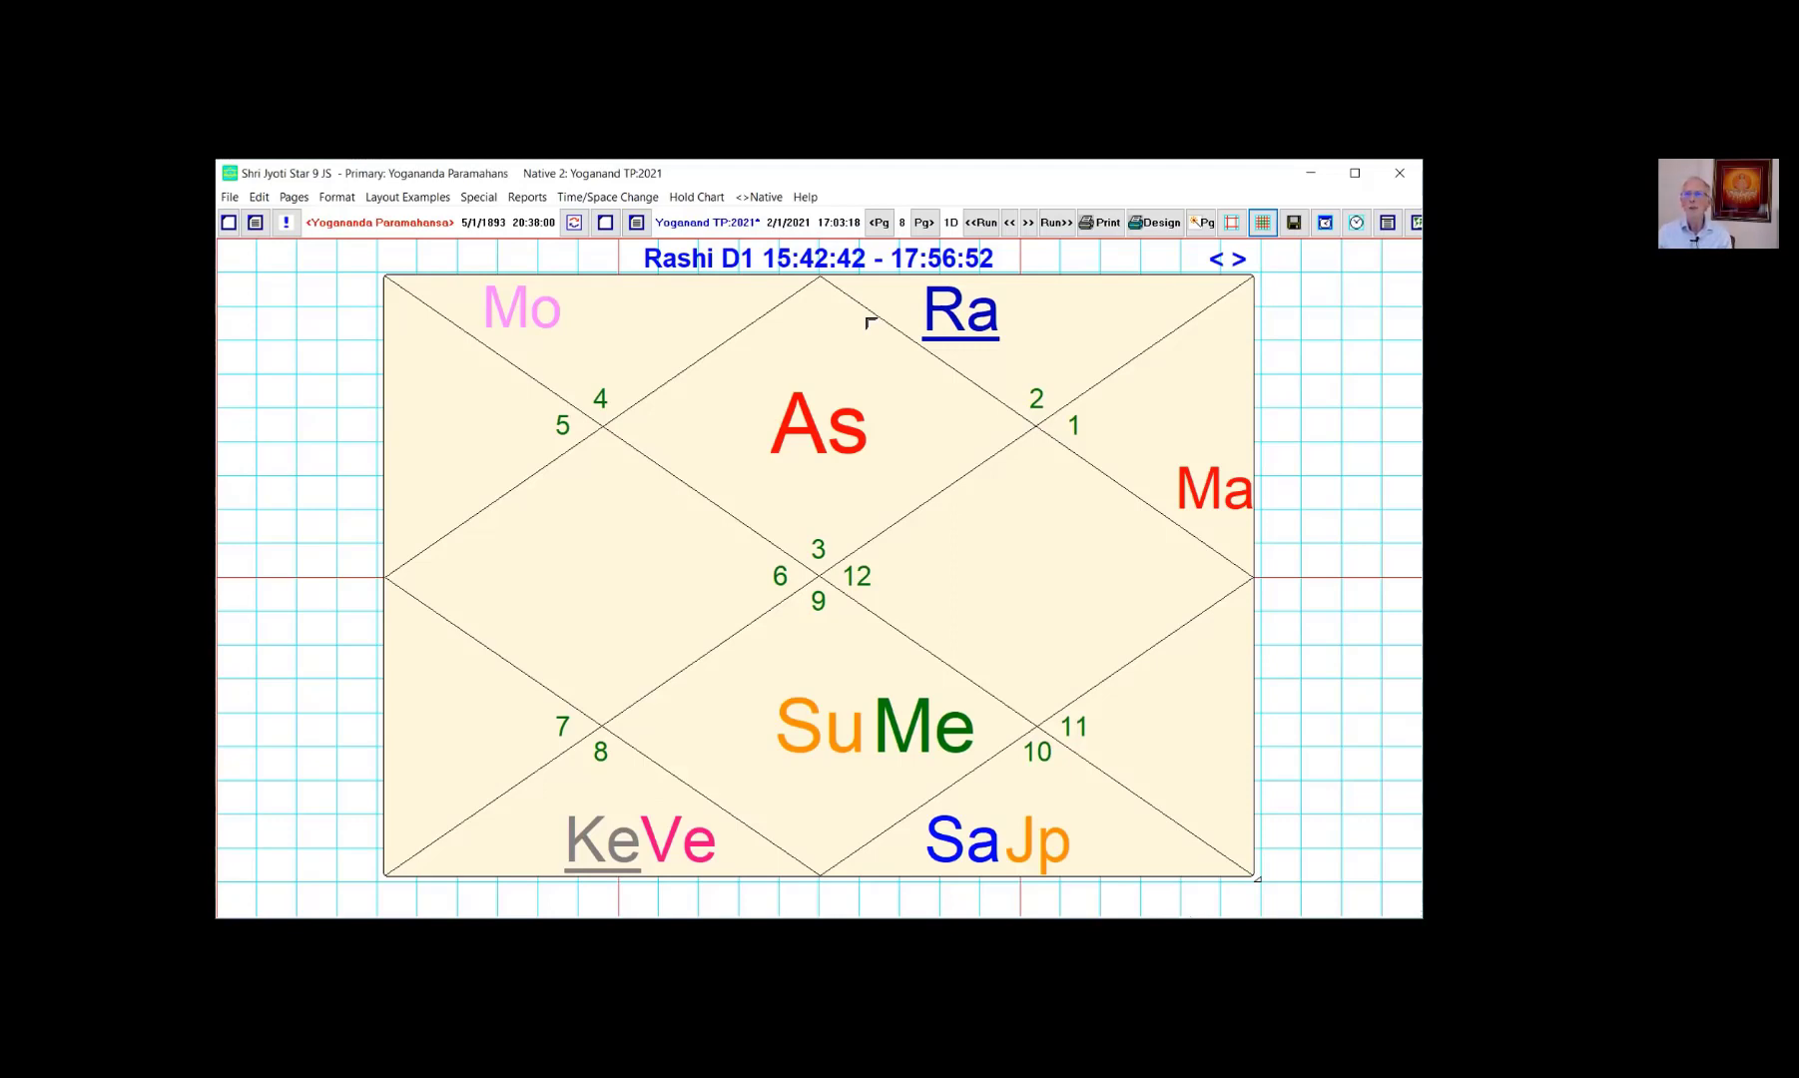
pyautogui.rightClick(804, 565)
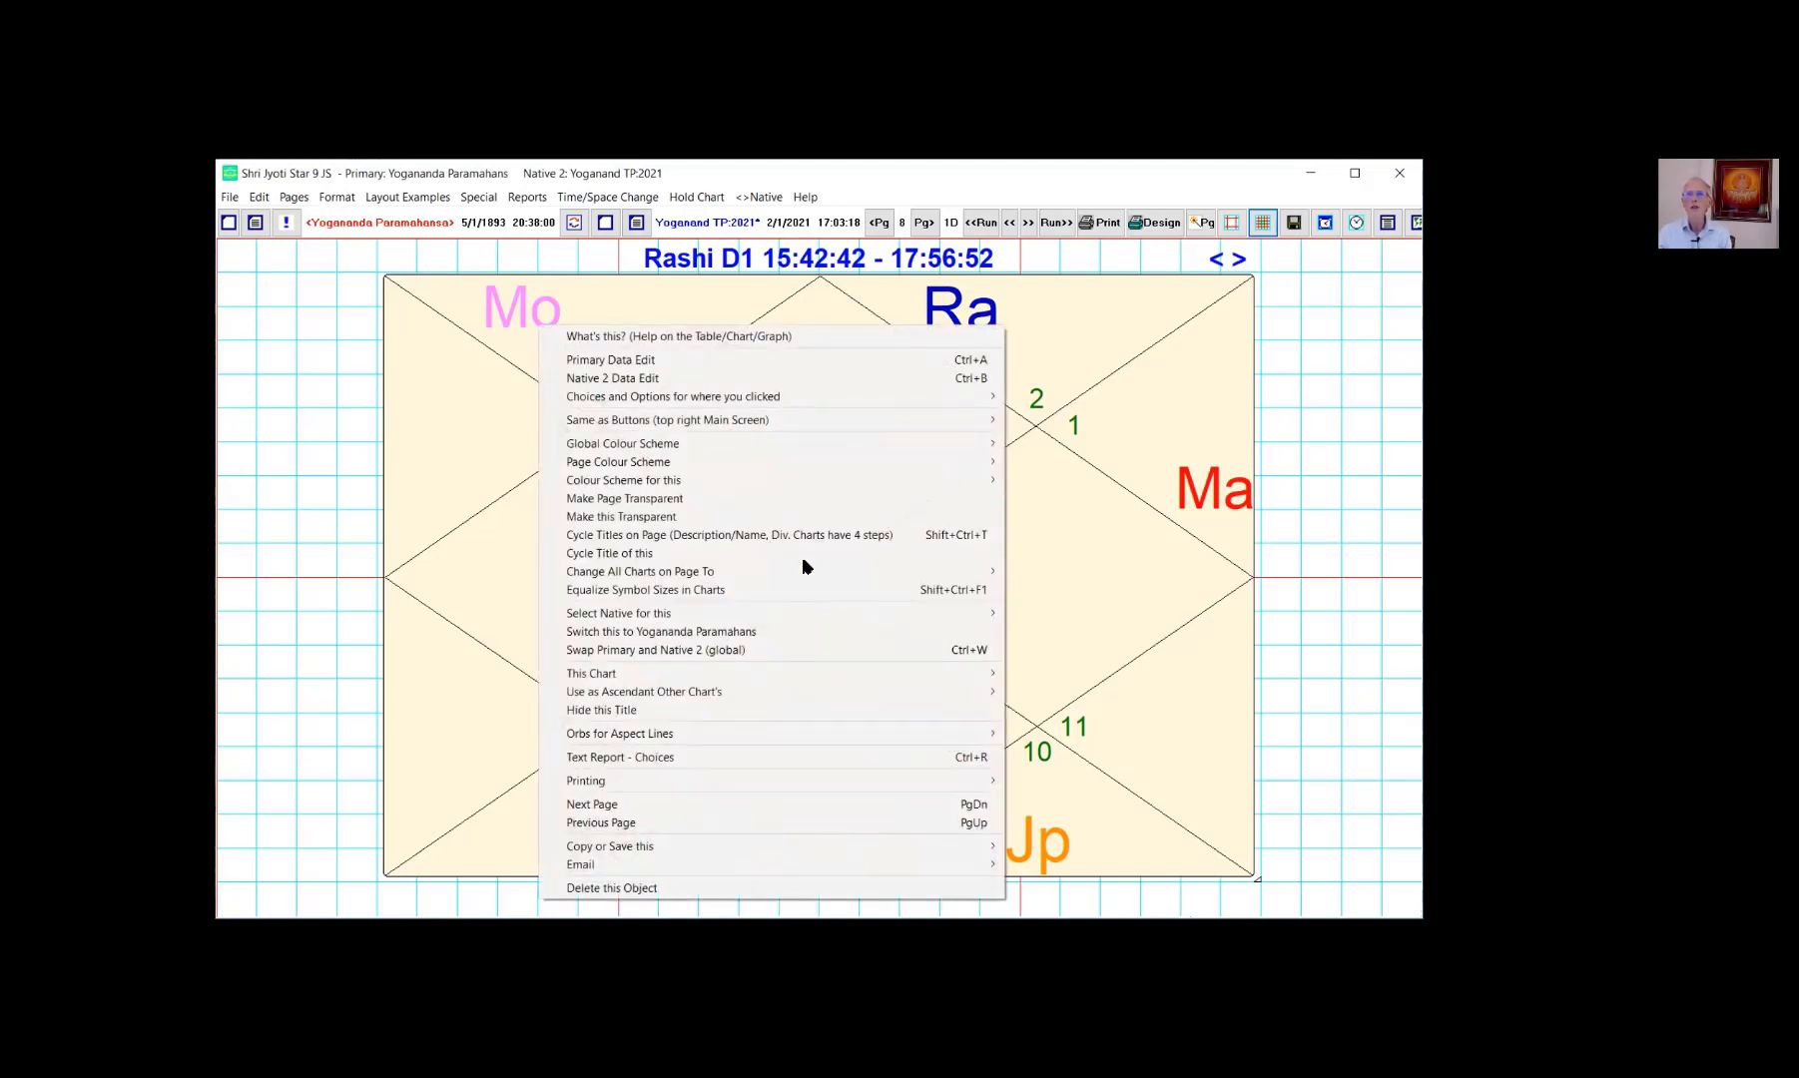
pyautogui.moveTo(795, 573)
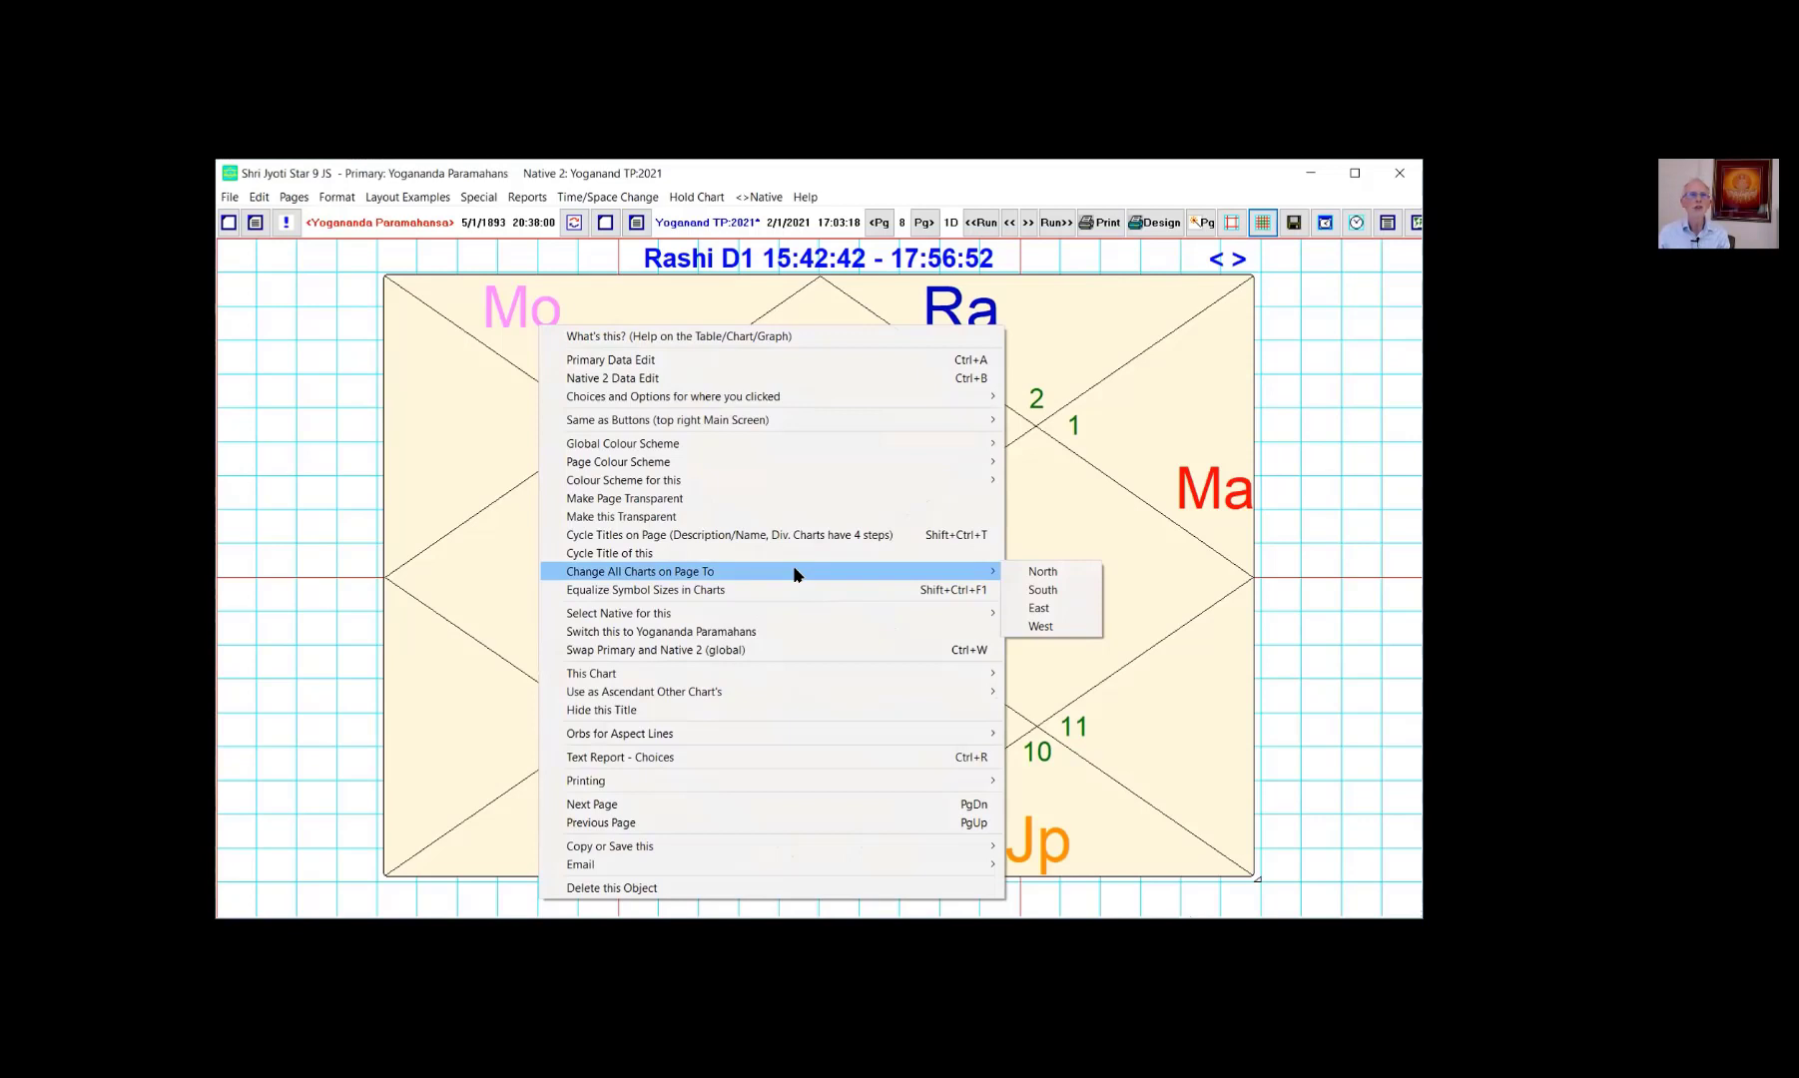
pyautogui.click(1039, 591)
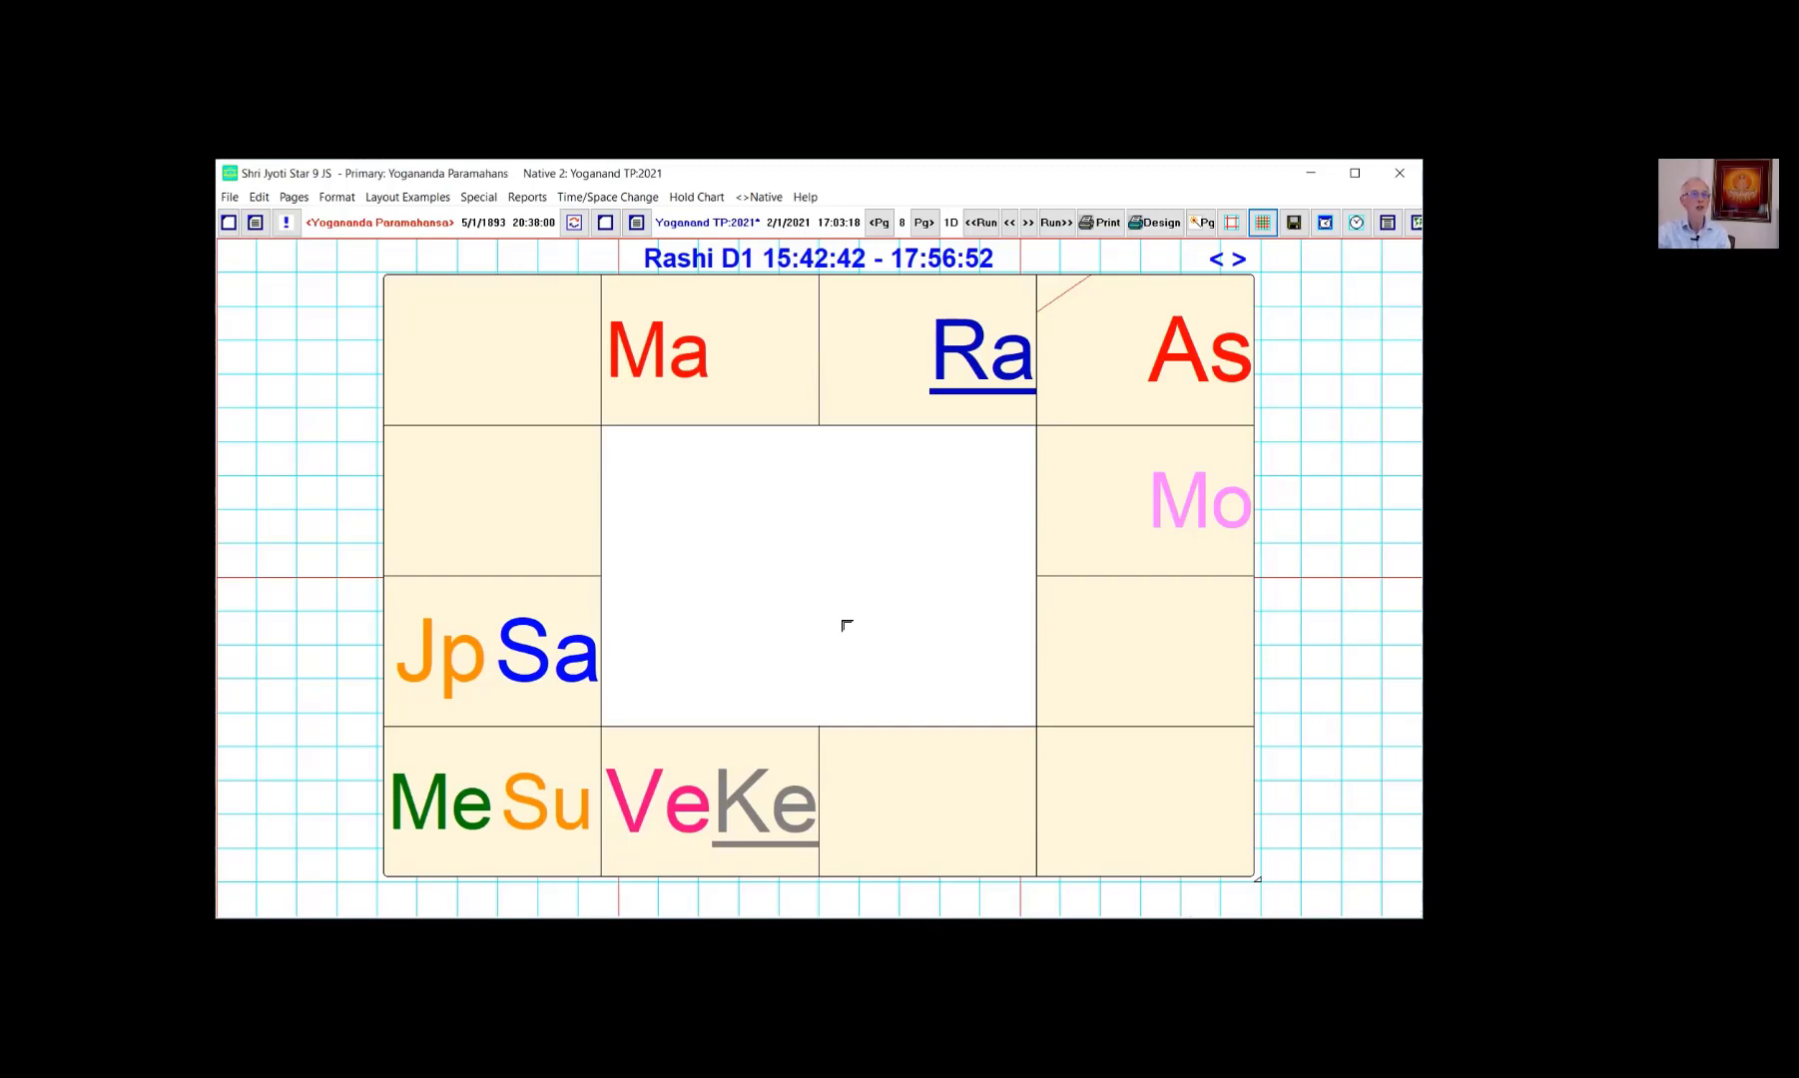
# Find the OM in Center option for the Rashi D1 chart by searching "om aum" and enable it.
pyautogui.click(892, 648)
pyautogui.write('om')
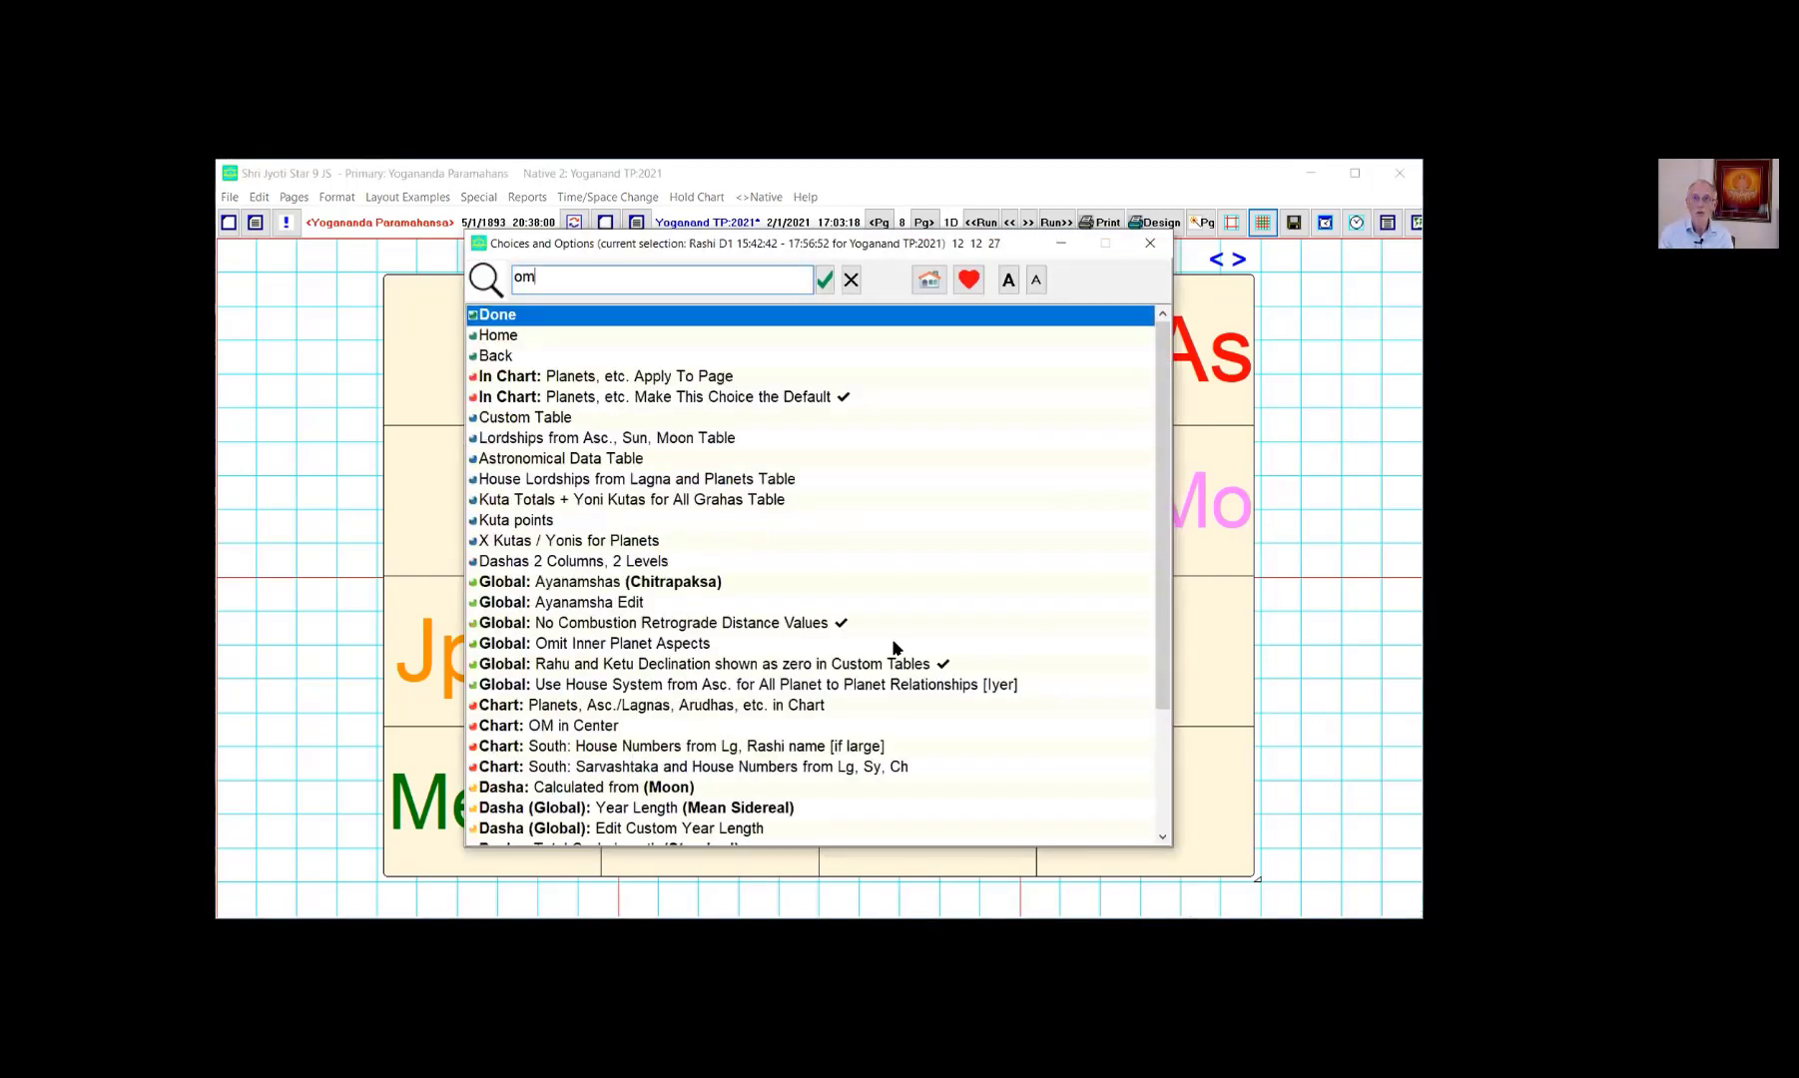
pyautogui.write(' aum')
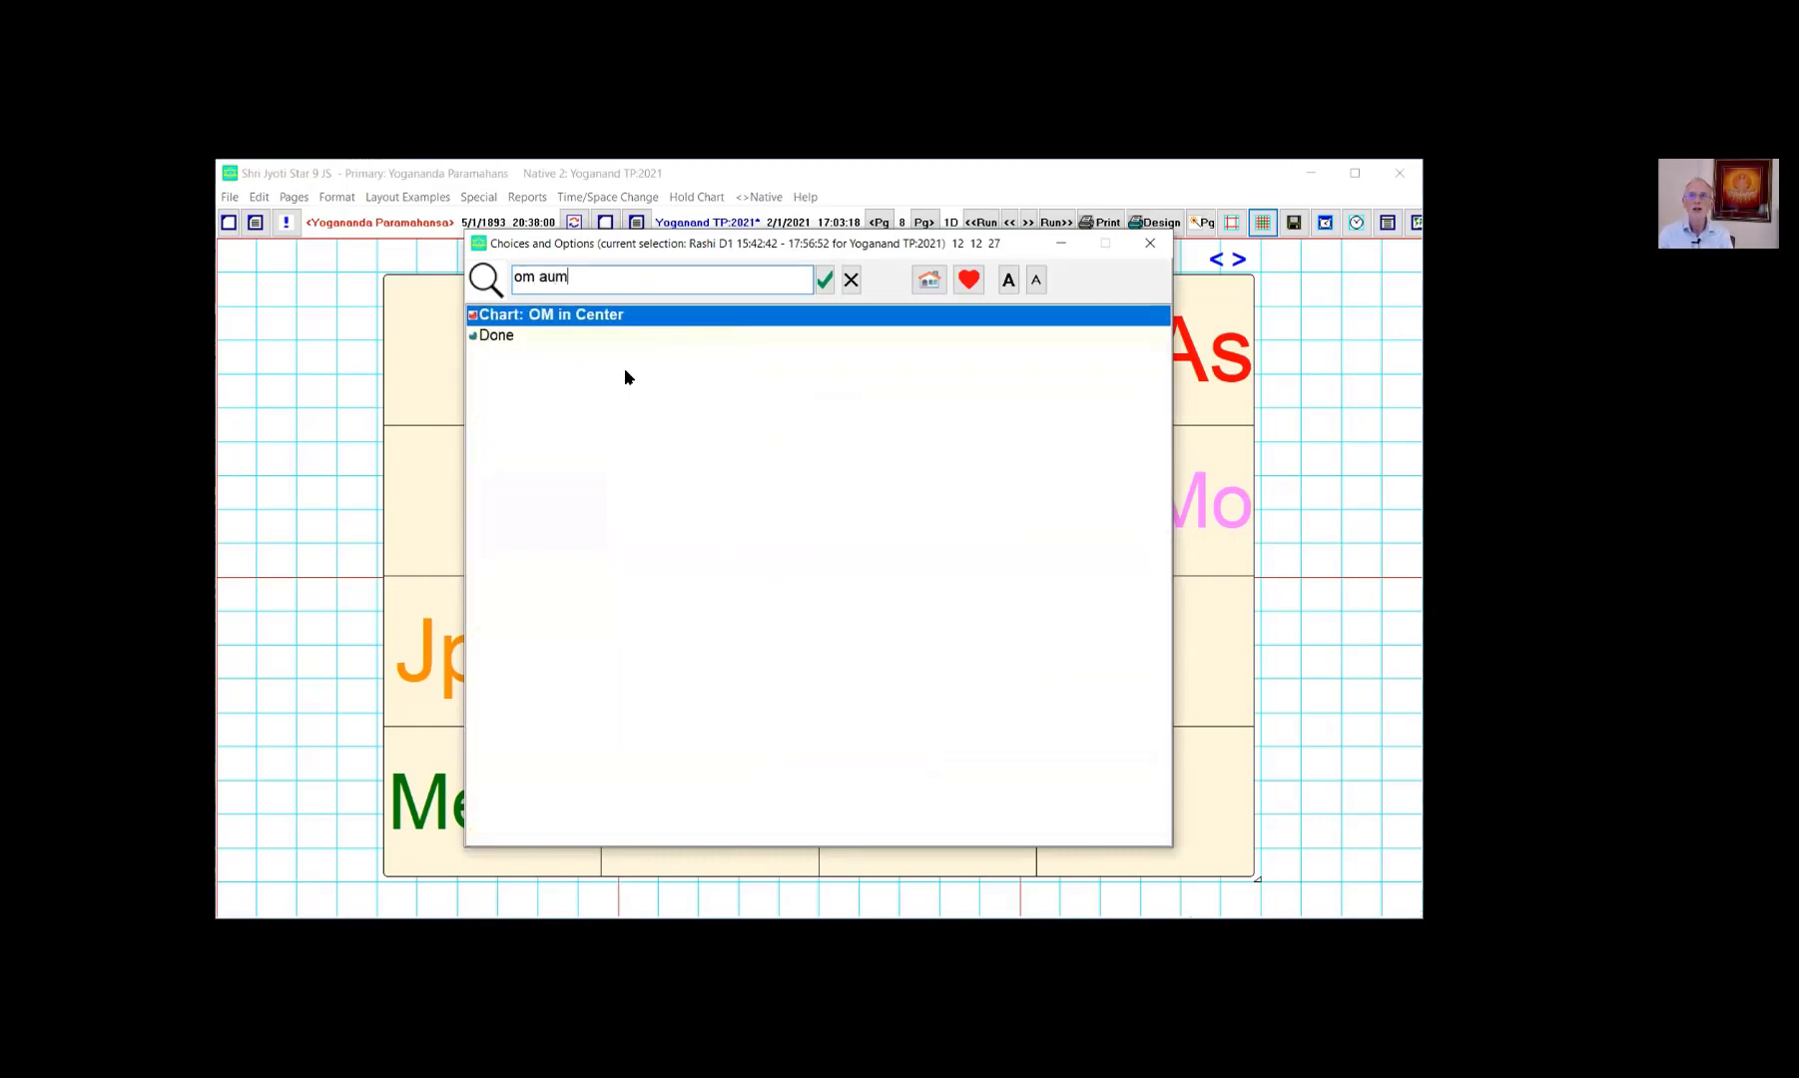
pyautogui.click(580, 317)
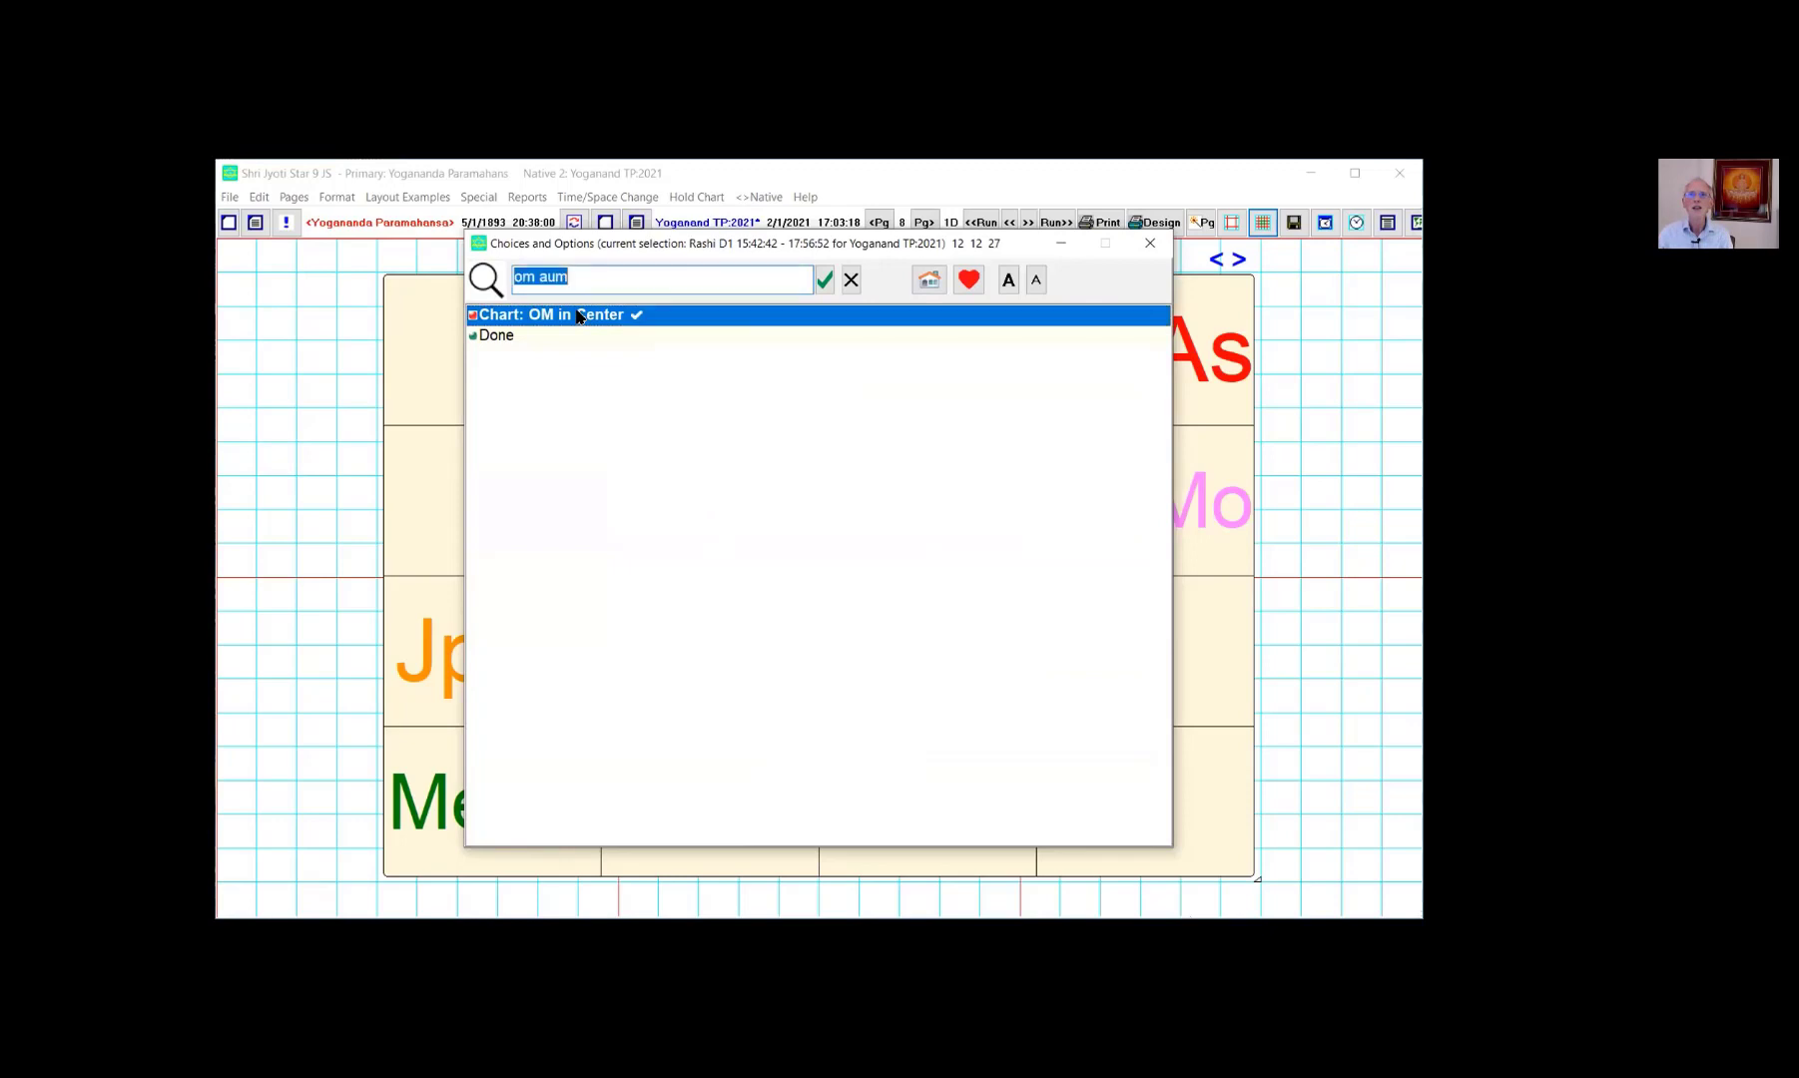
pyautogui.click(477, 337)
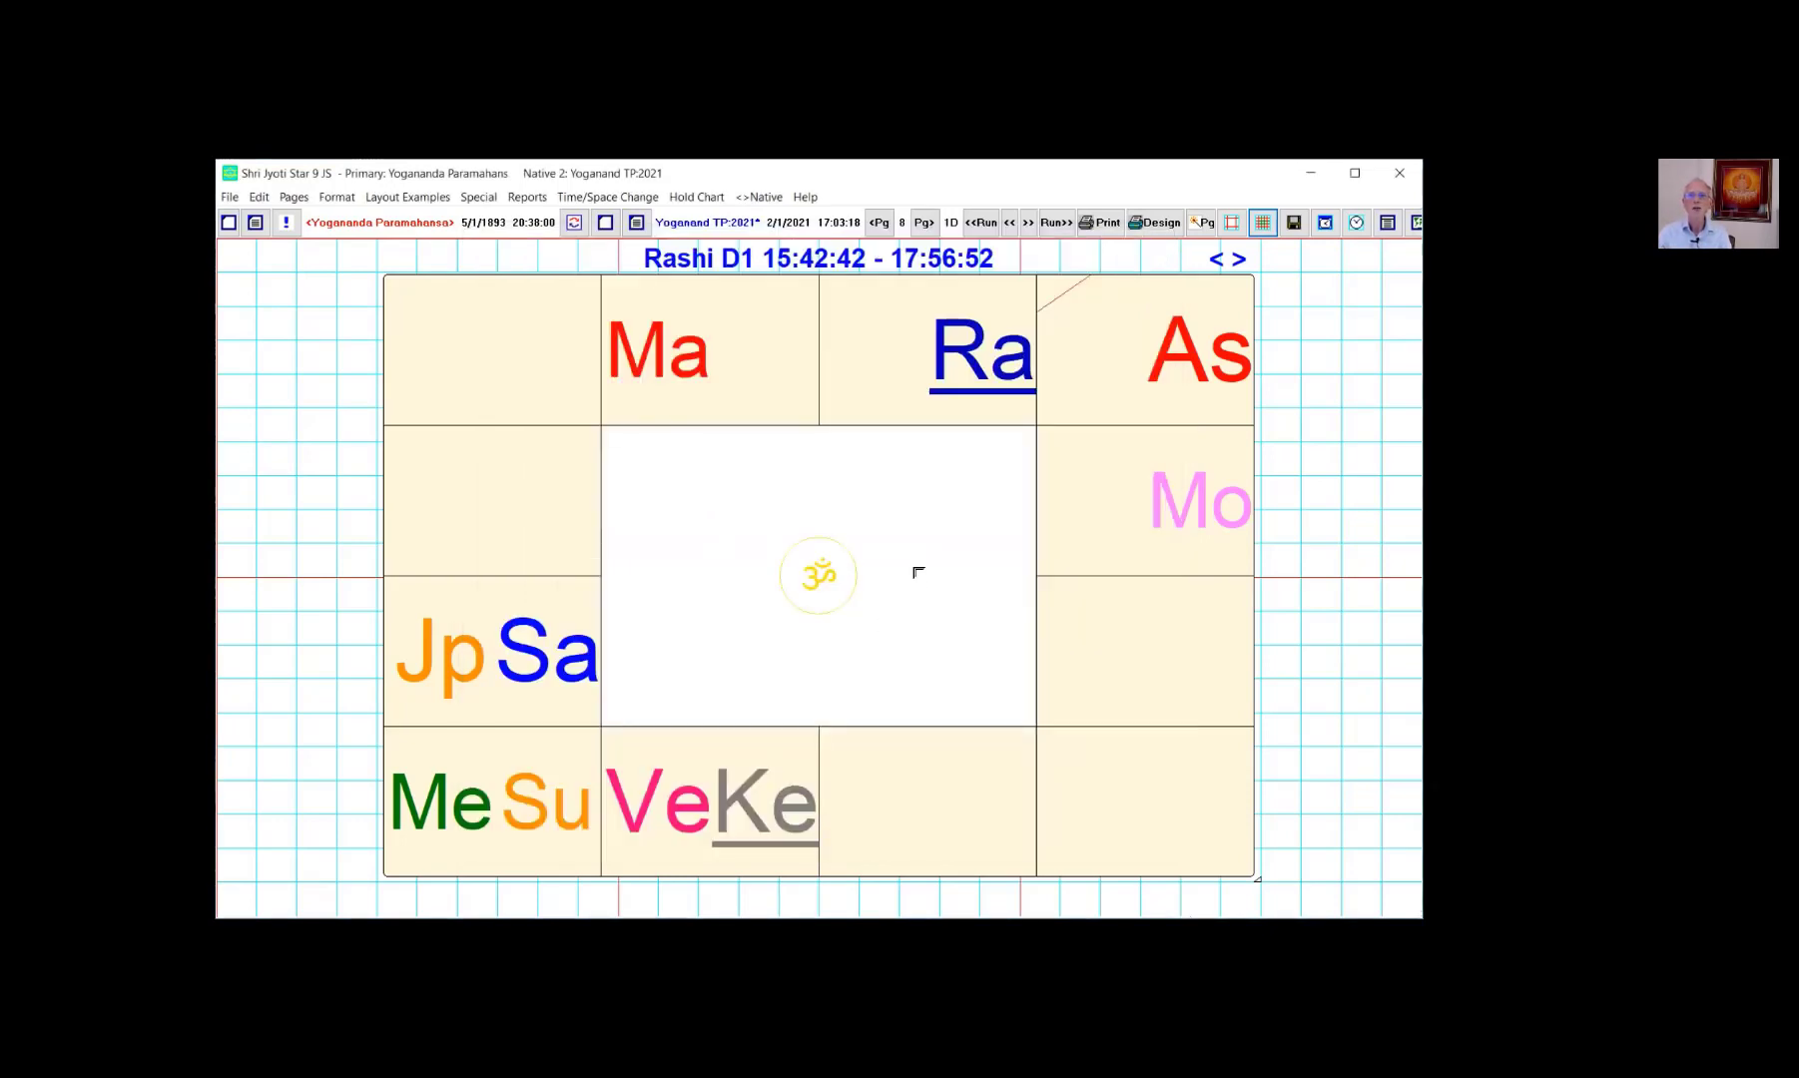
# Search the chart options for "south data" and enable Birth Data in Center for the Rashi D1 chart.
pyautogui.click(910, 571)
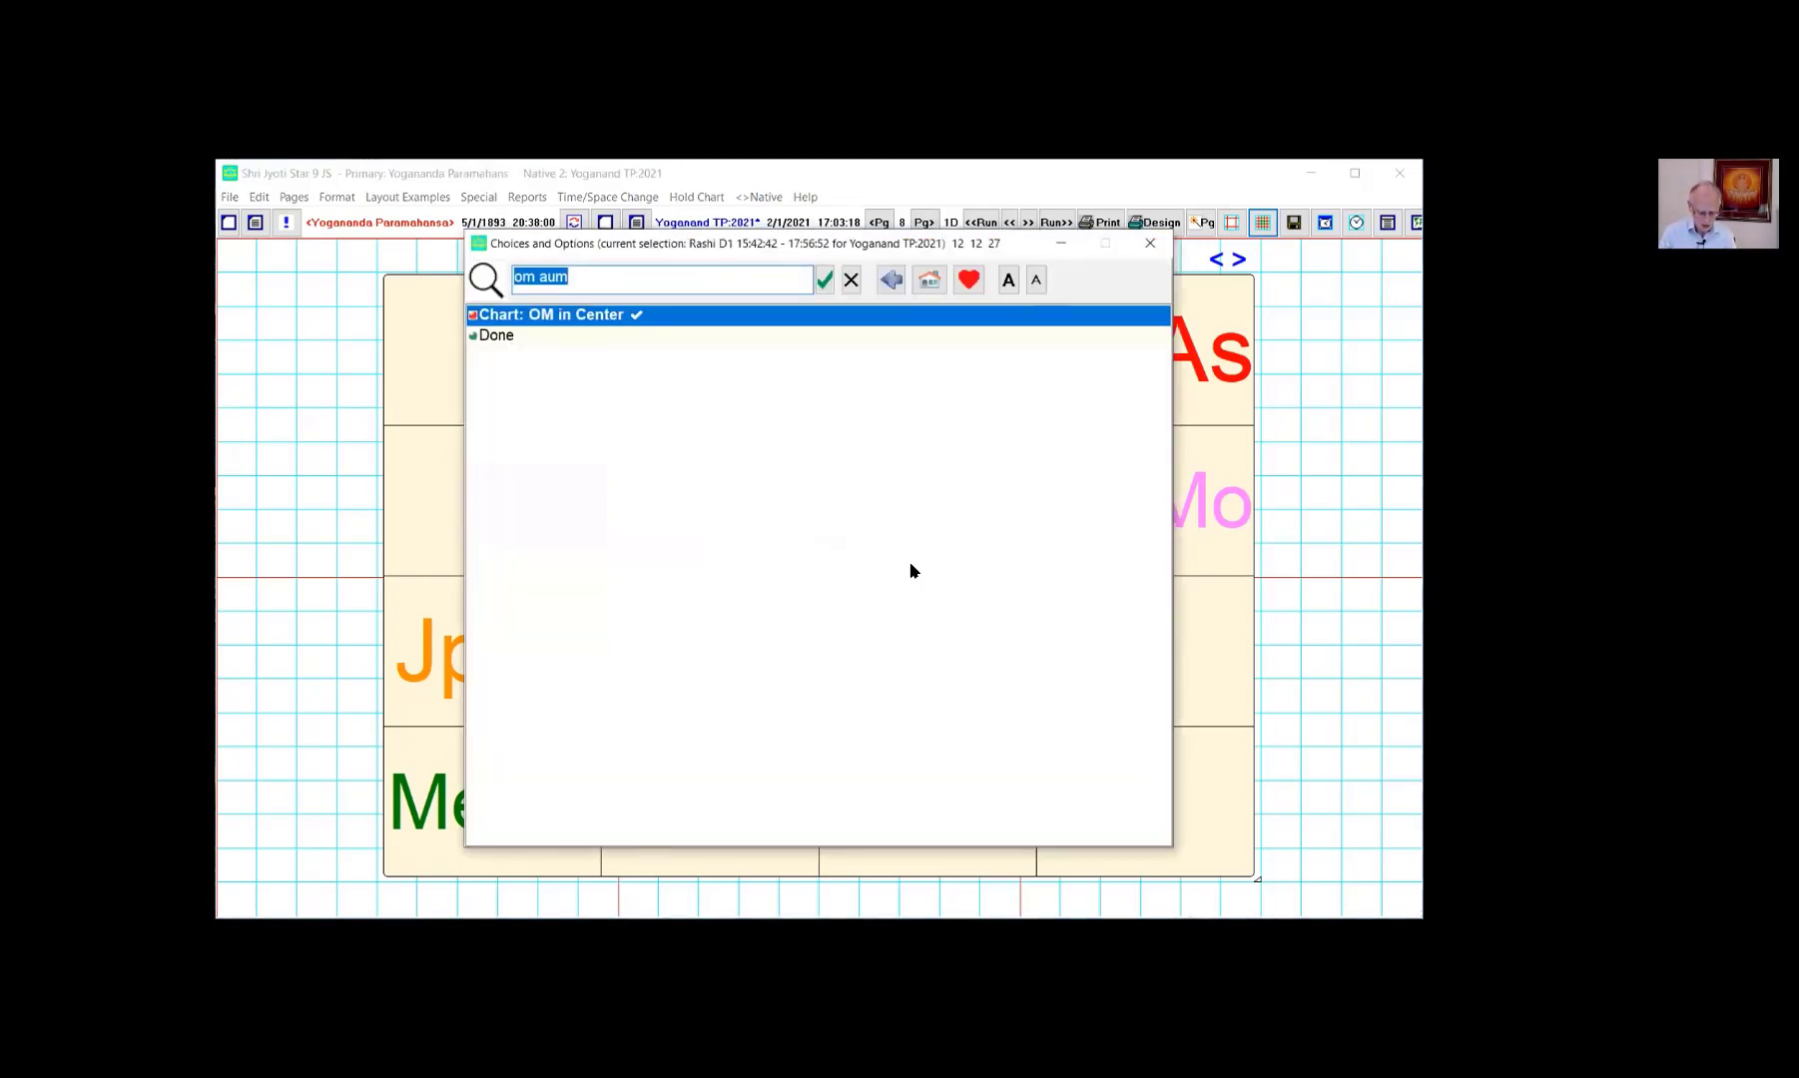
pyautogui.write('south ')
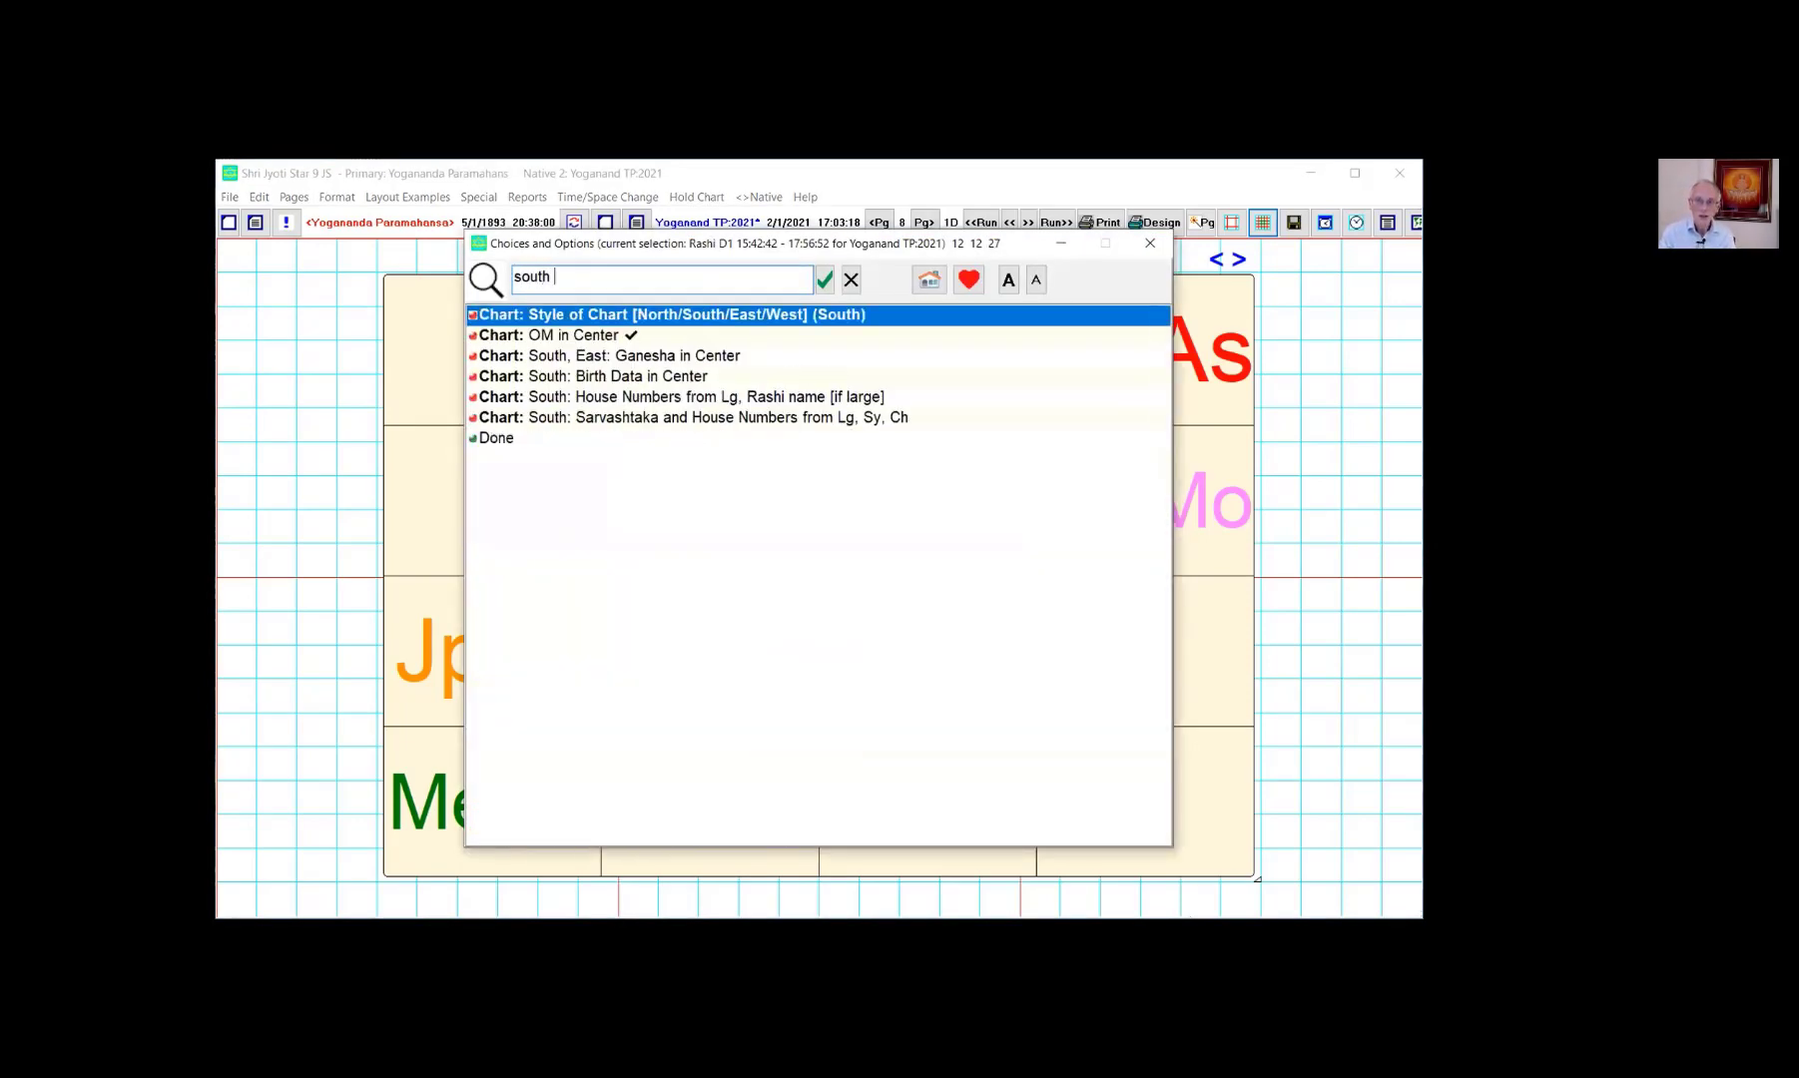
pyautogui.write('data')
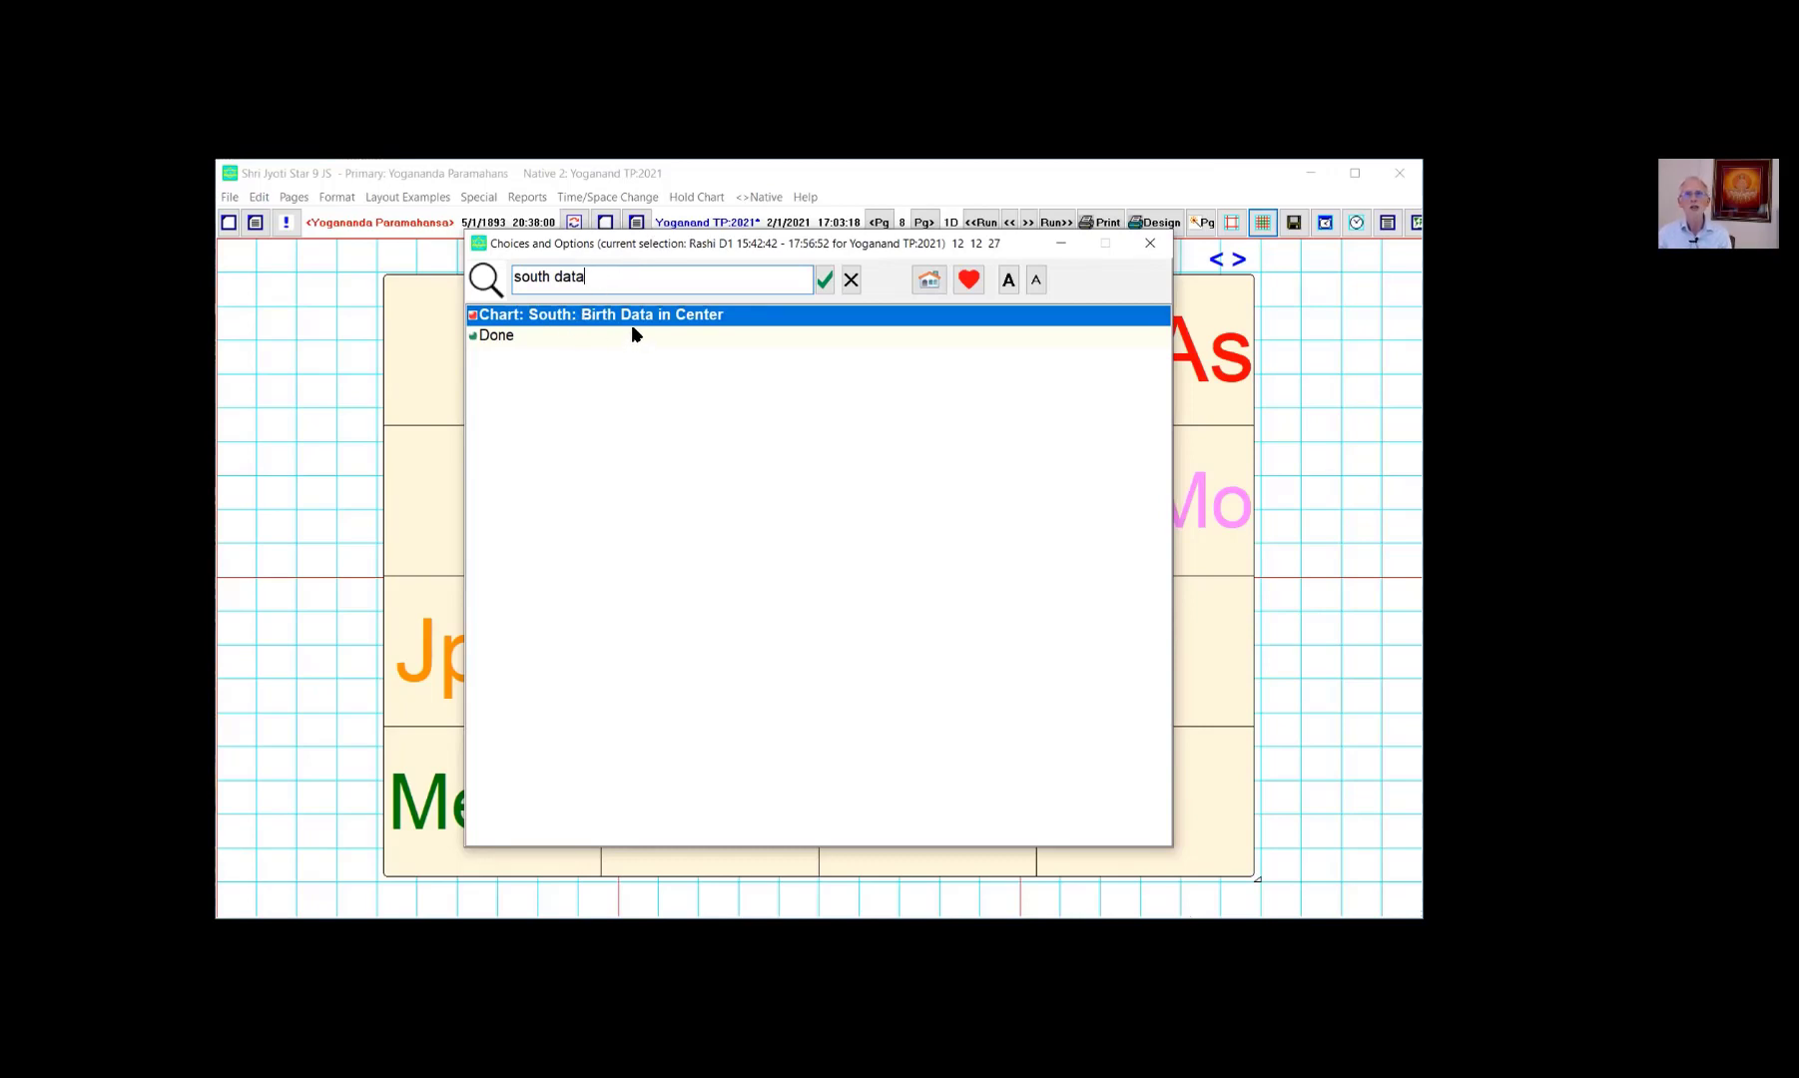
pyautogui.click(572, 315)
pyautogui.click(498, 335)
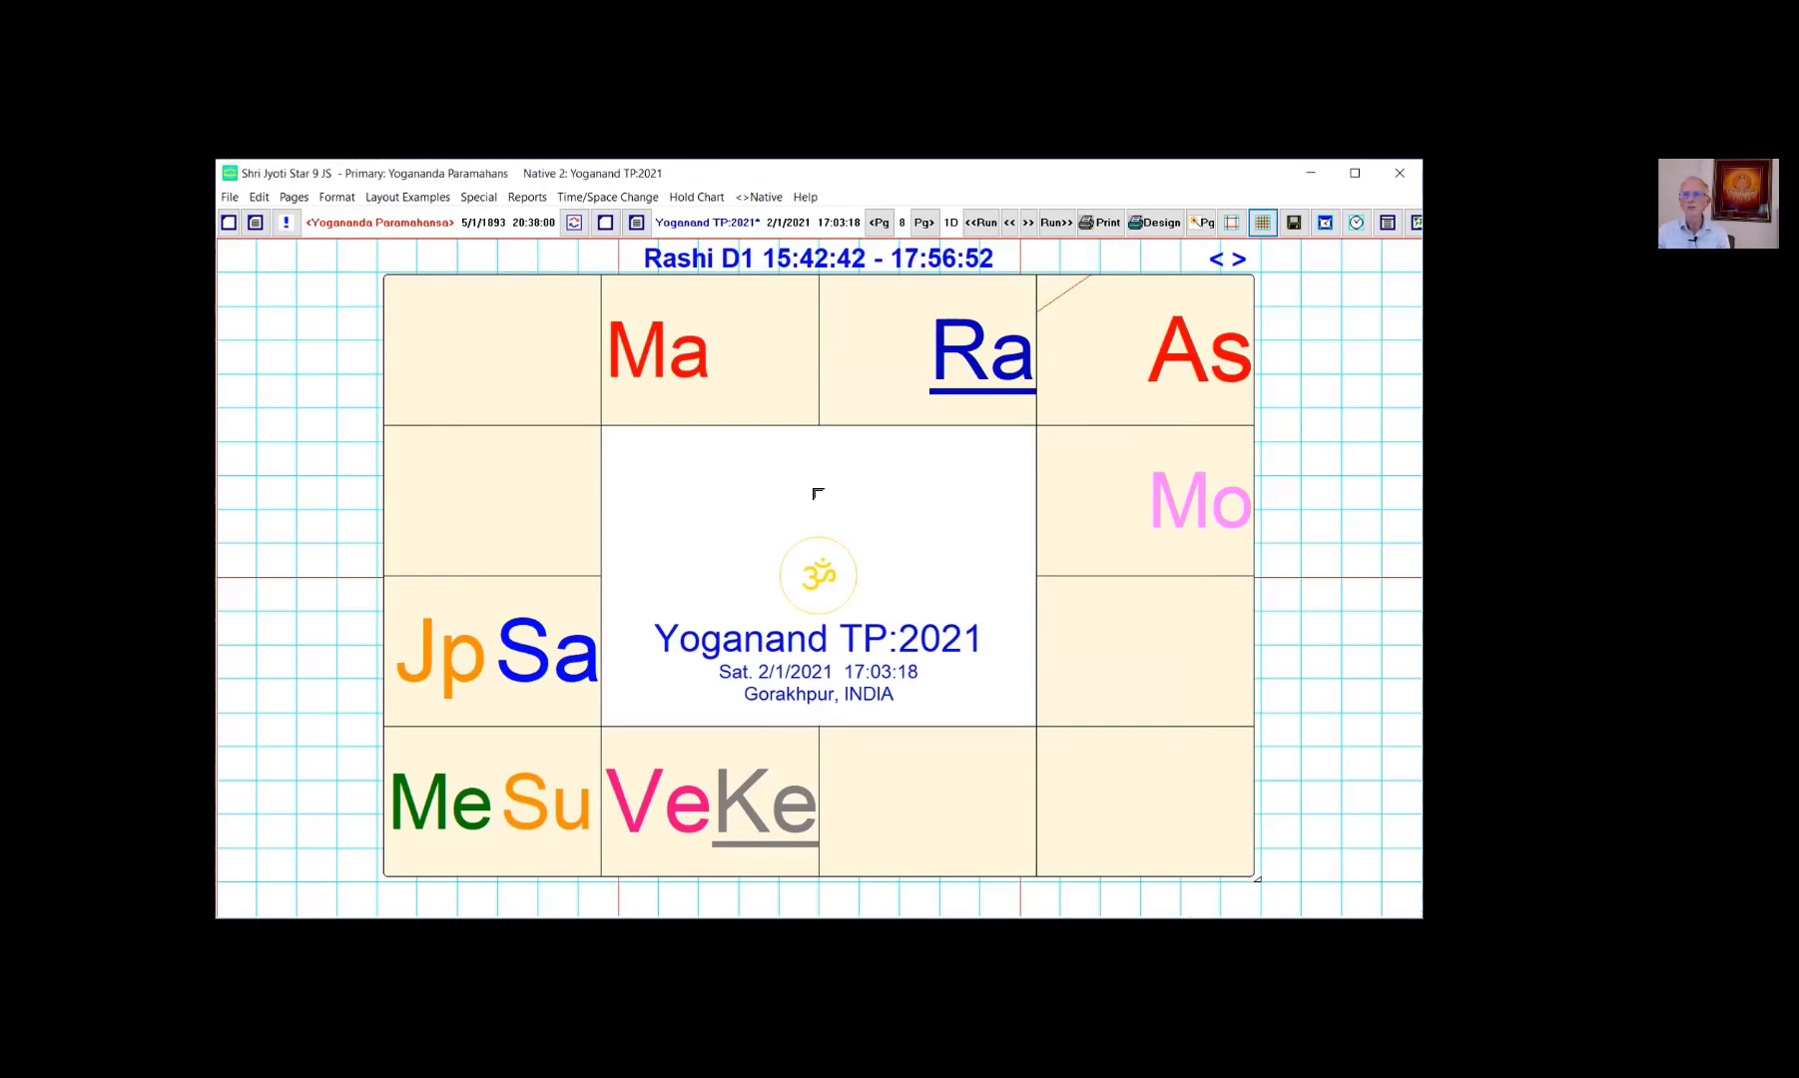
# Set the Rashi D1 chart's planet symbols to Max Size Smallest and add Small Degrees.
pyautogui.rightClick(820, 534)
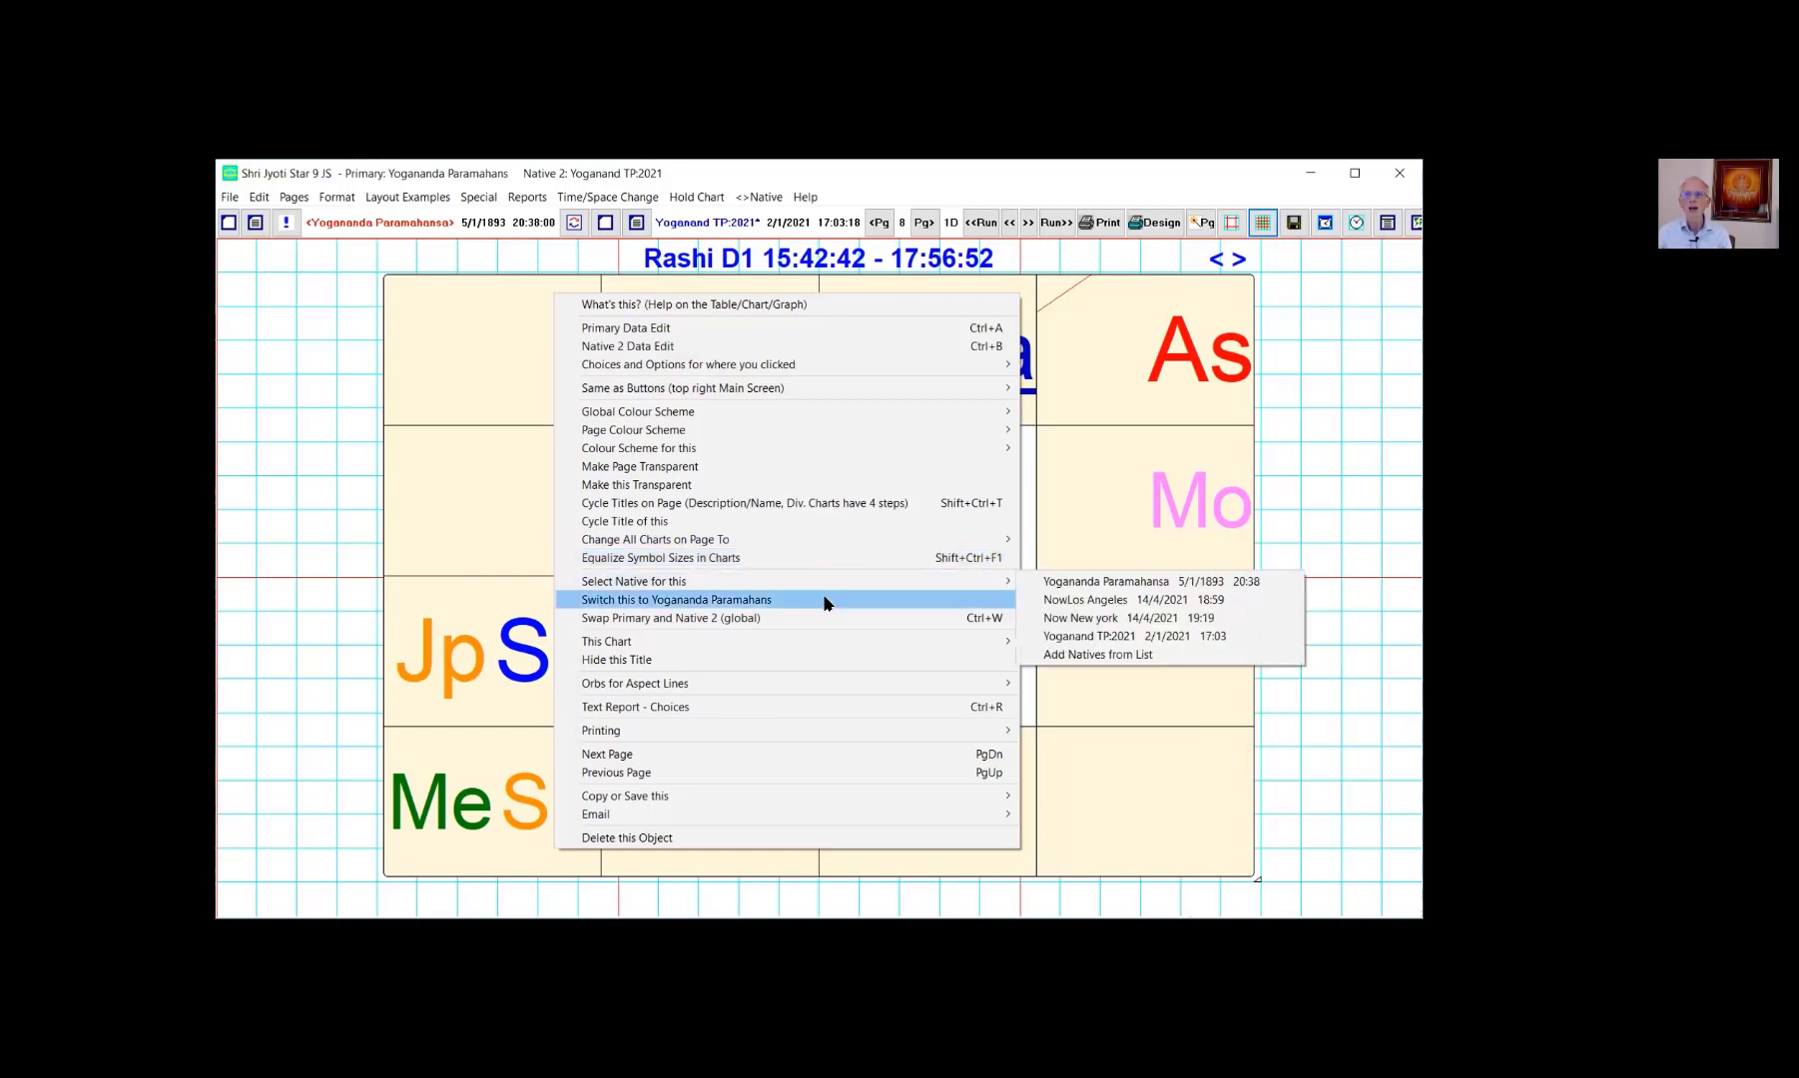
pyautogui.moveTo(848, 644)
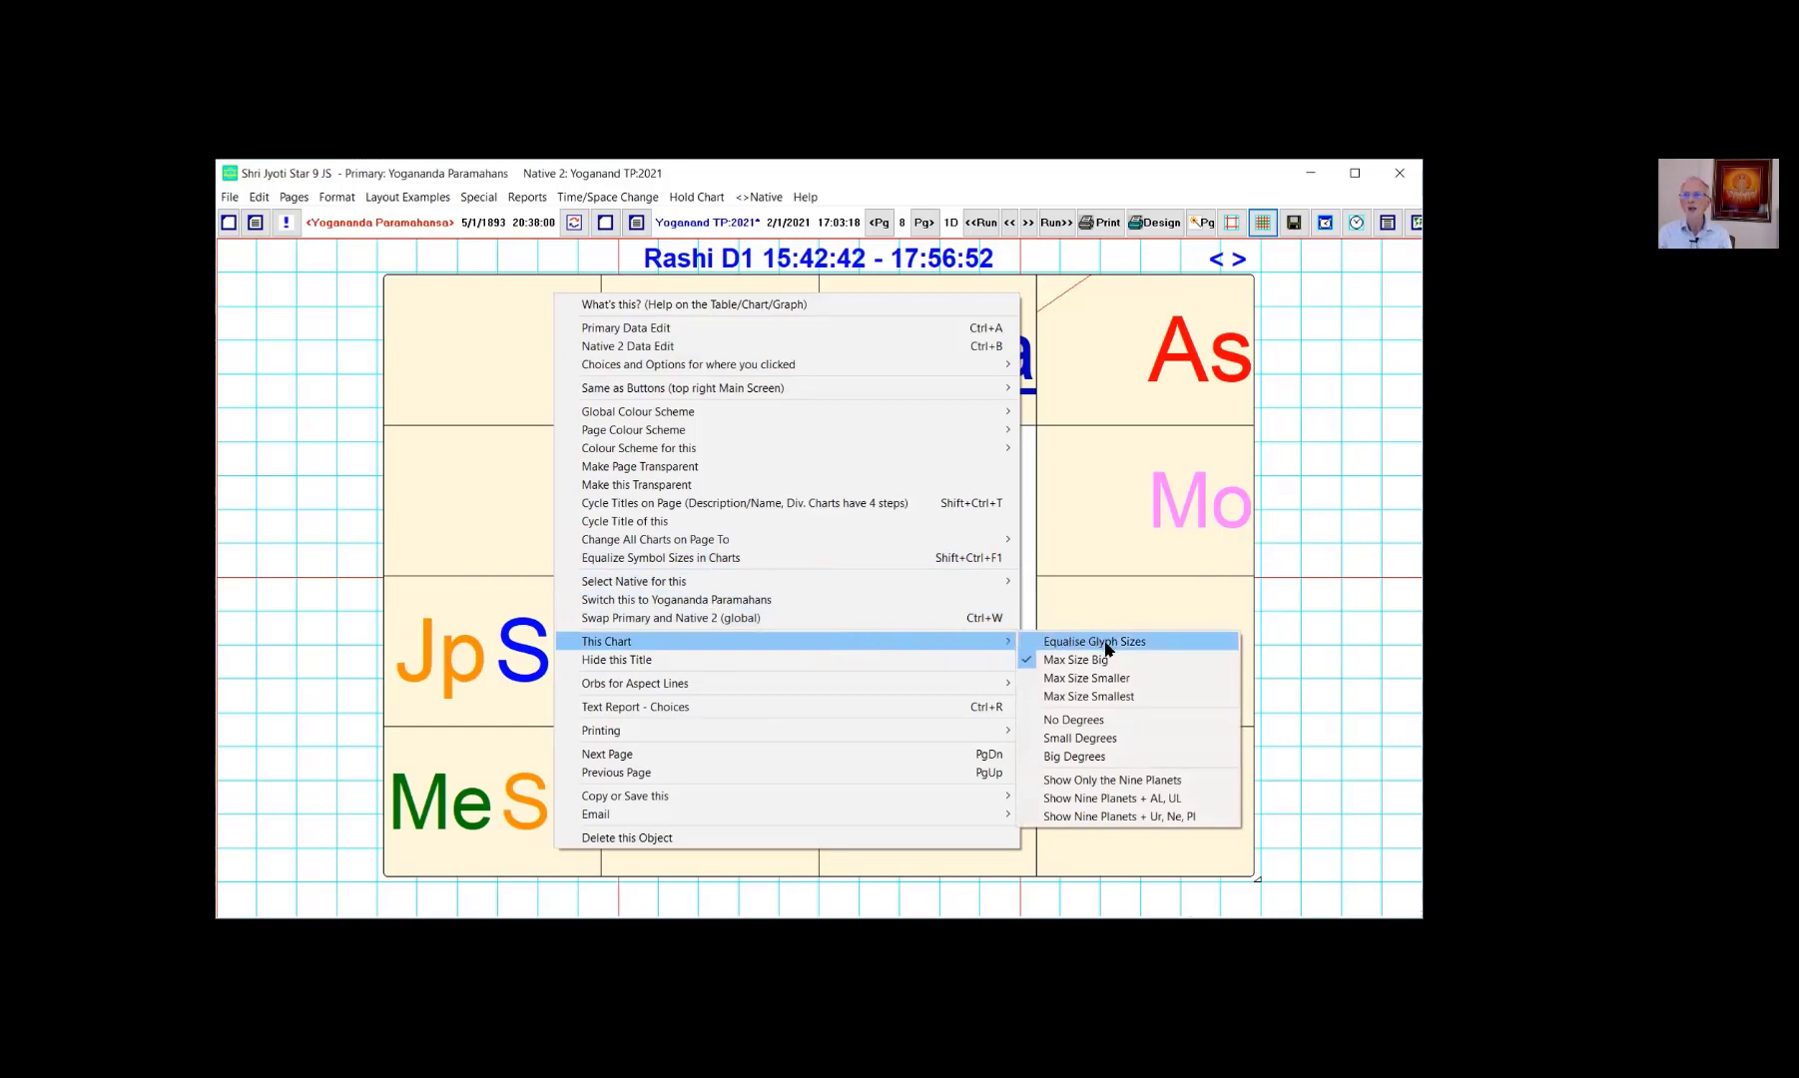
pyautogui.click(1133, 696)
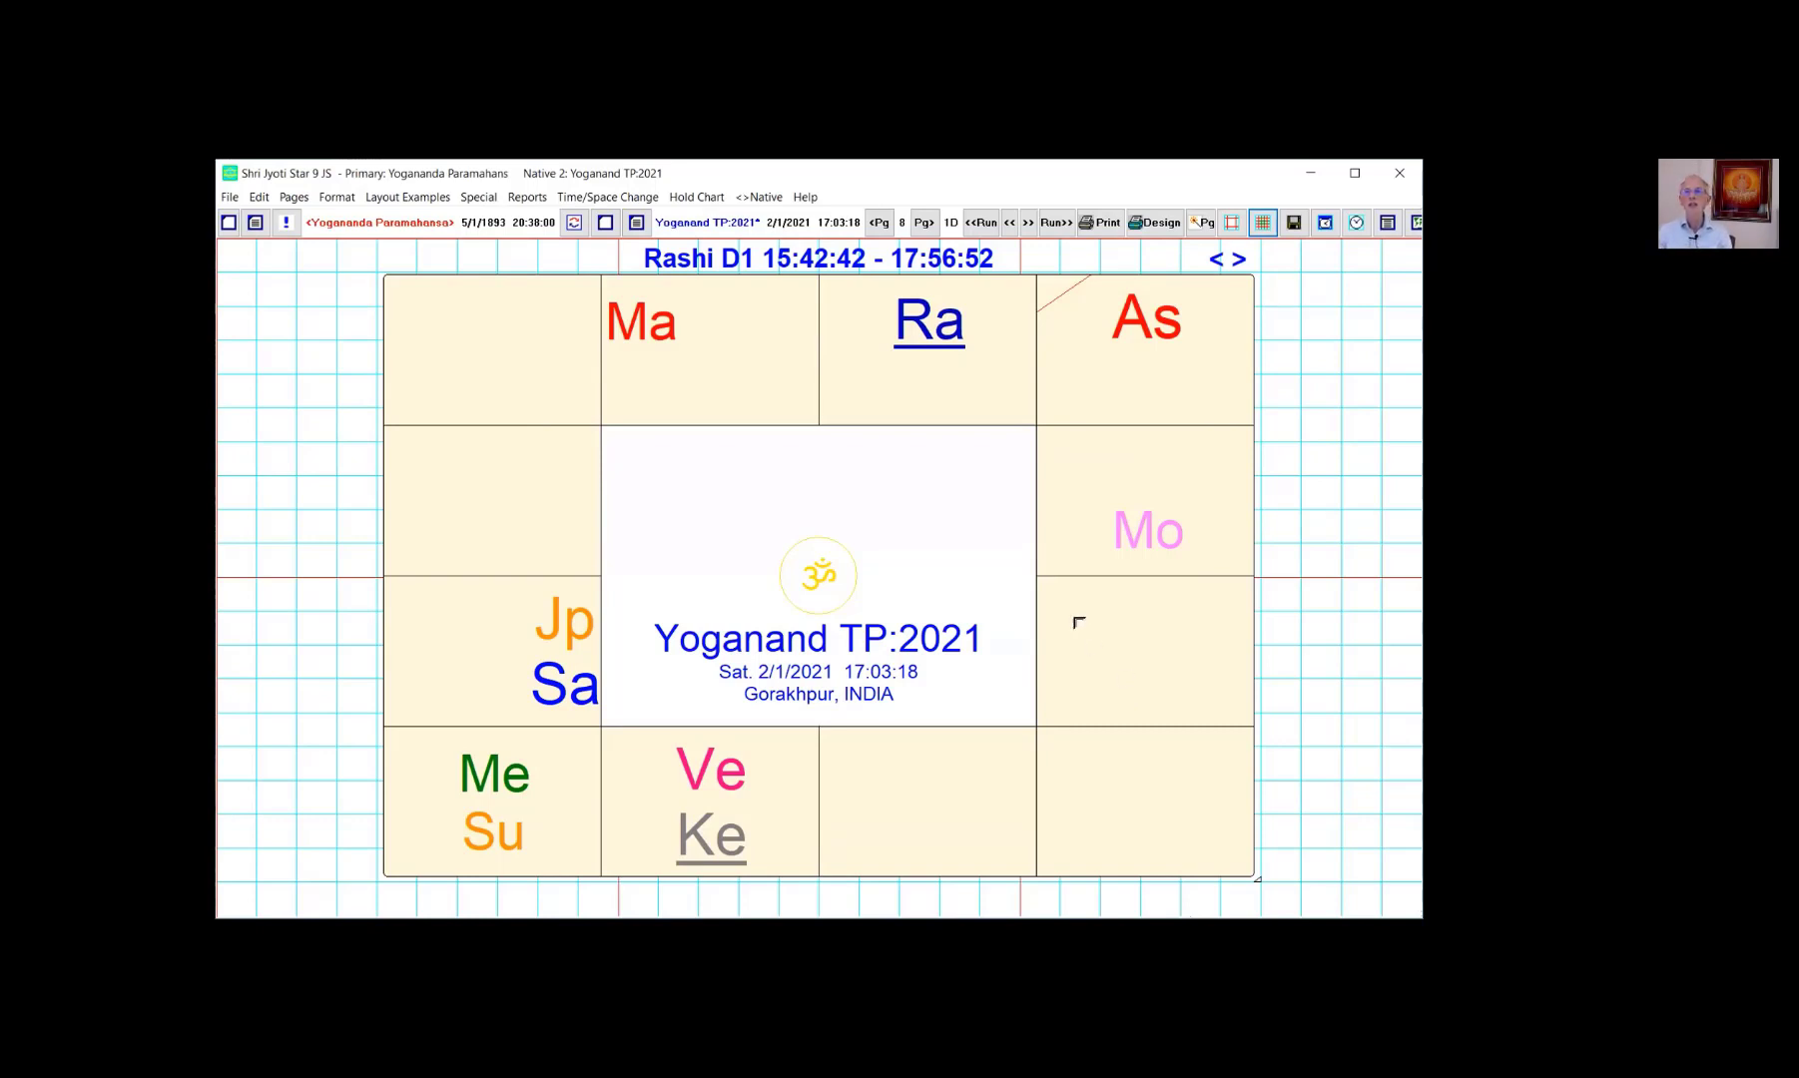
pyautogui.rightClick(831, 529)
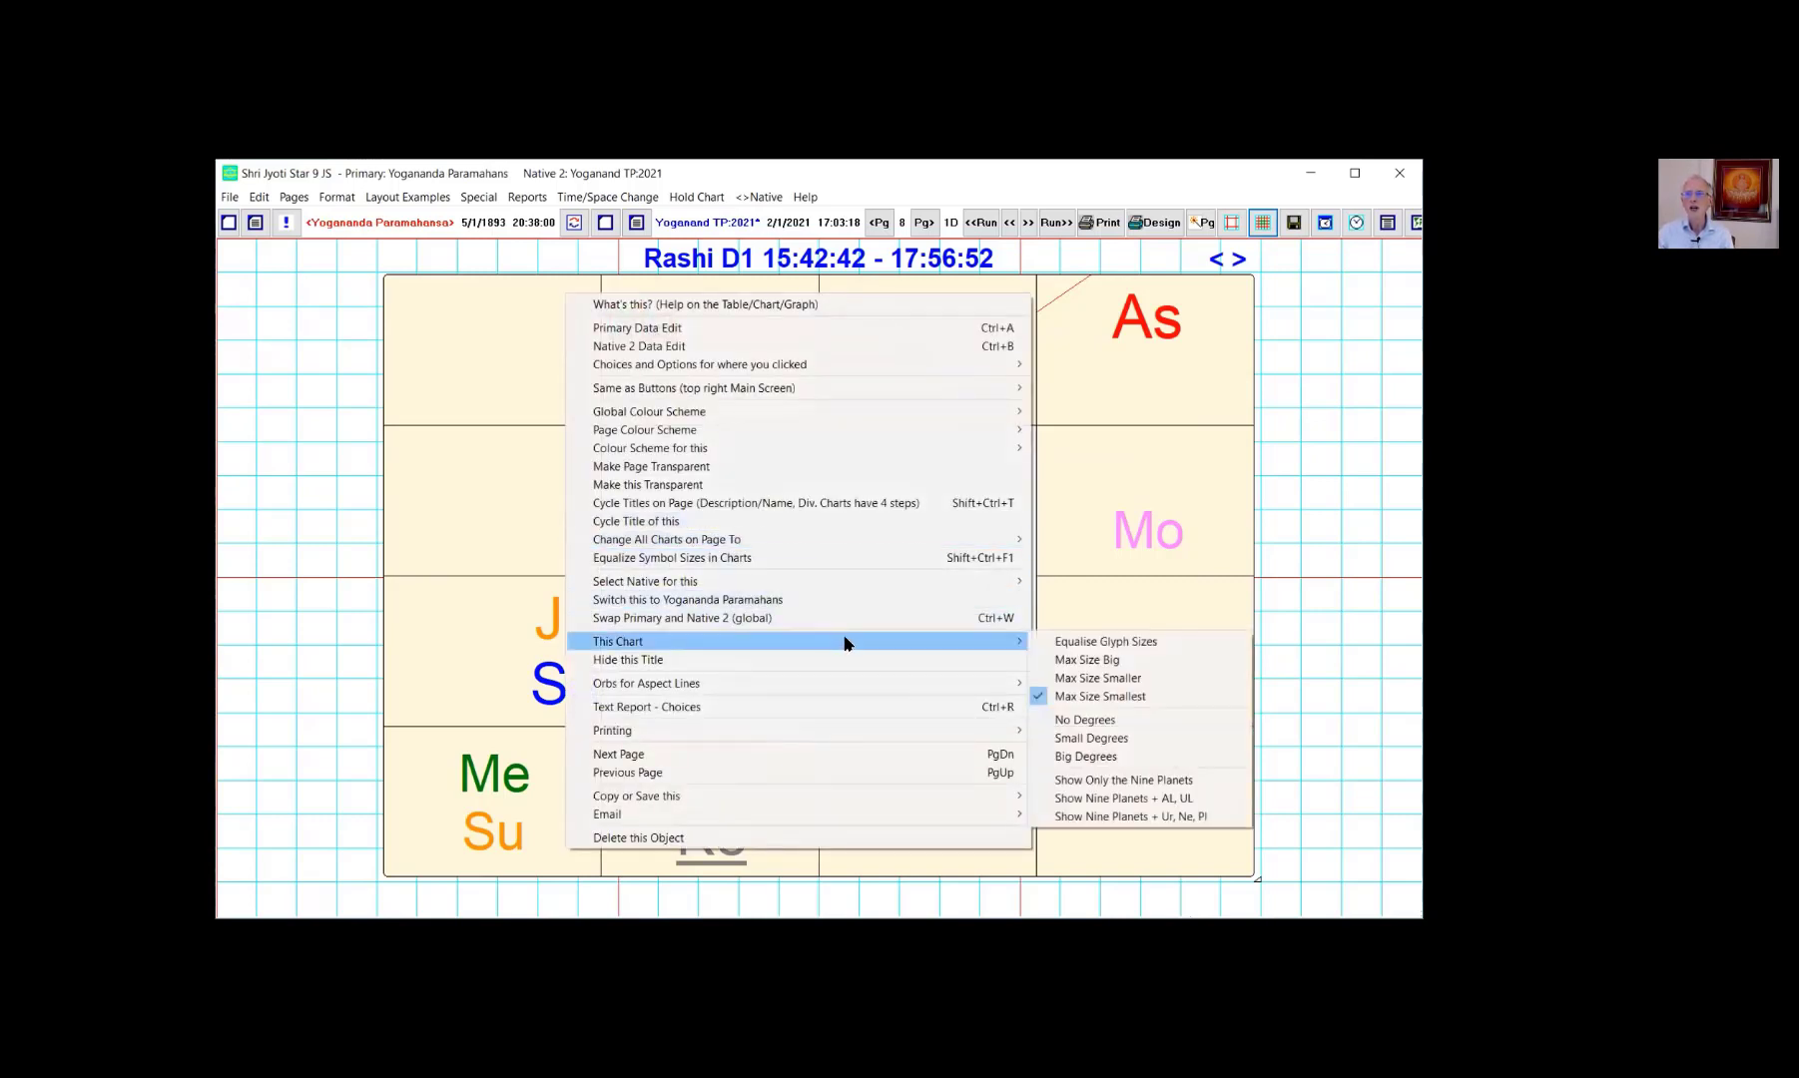
pyautogui.click(1097, 738)
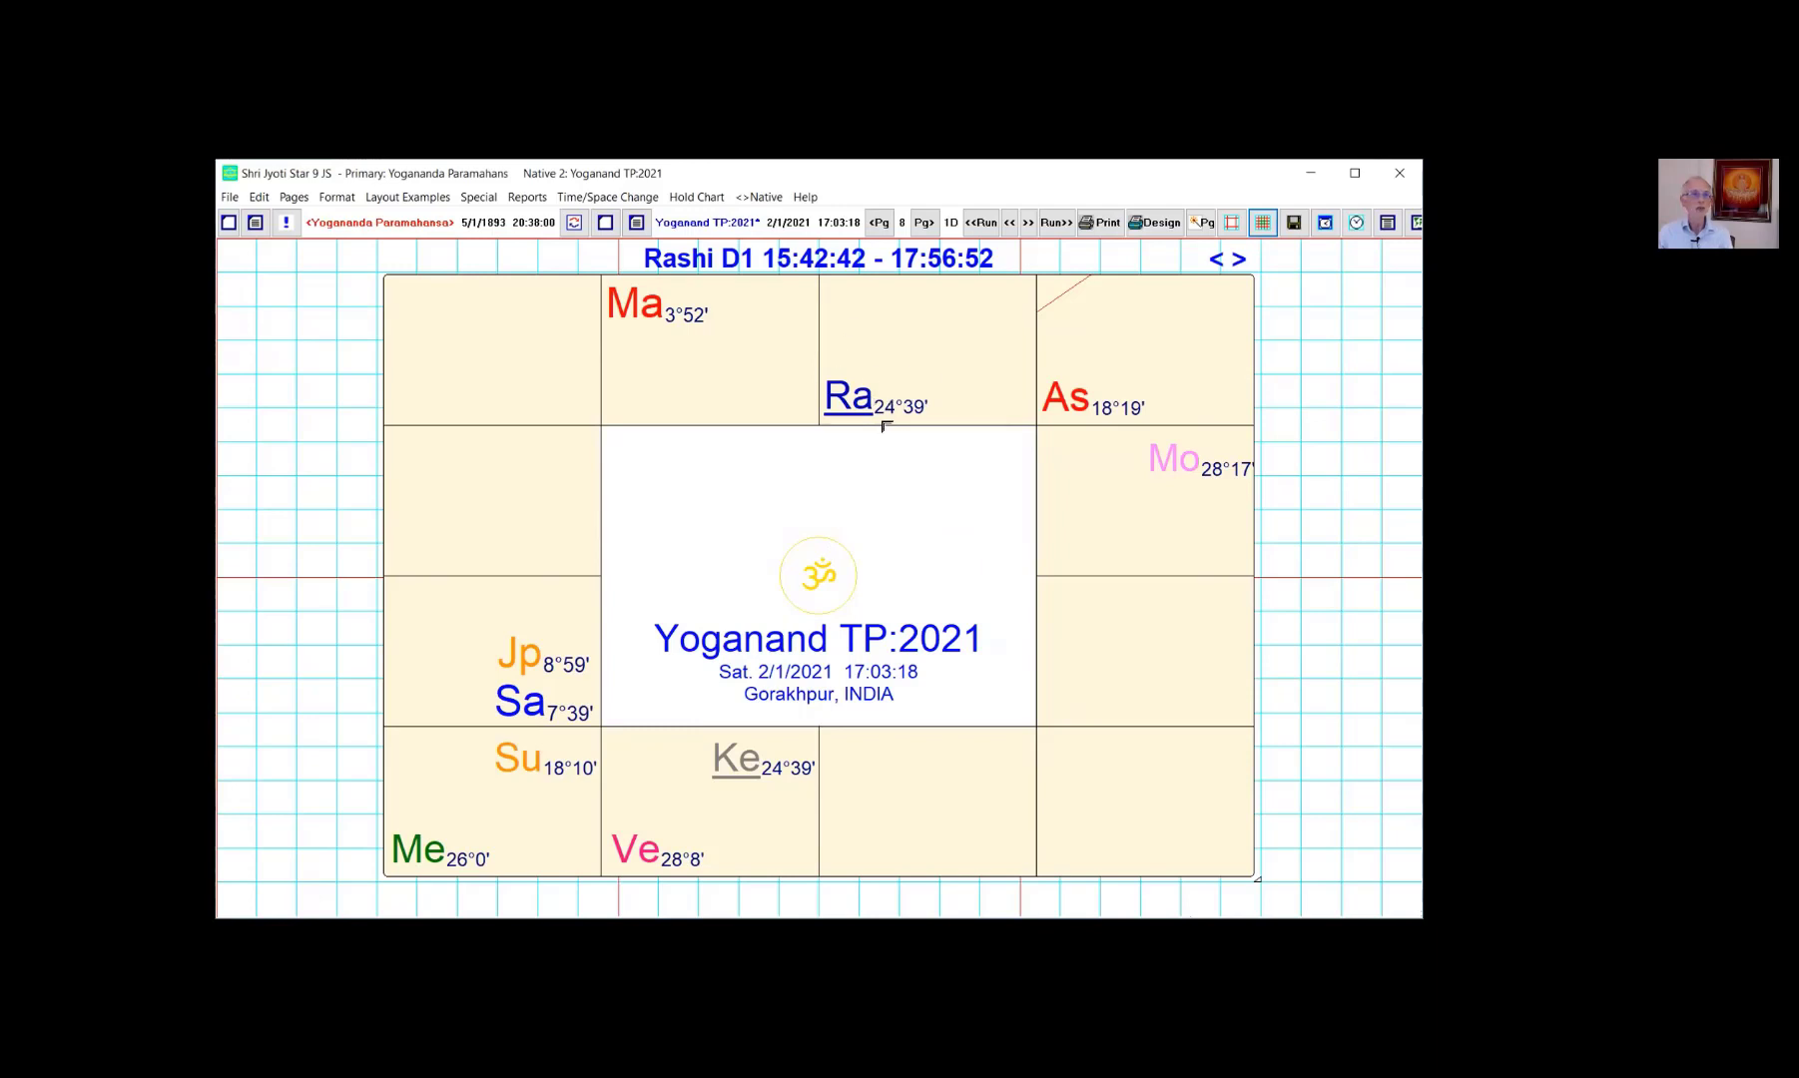
# Show the nine planets plus Uranus, Neptune and Pluto in the Rashi D1 chart.
pyautogui.rightClick(823, 527)
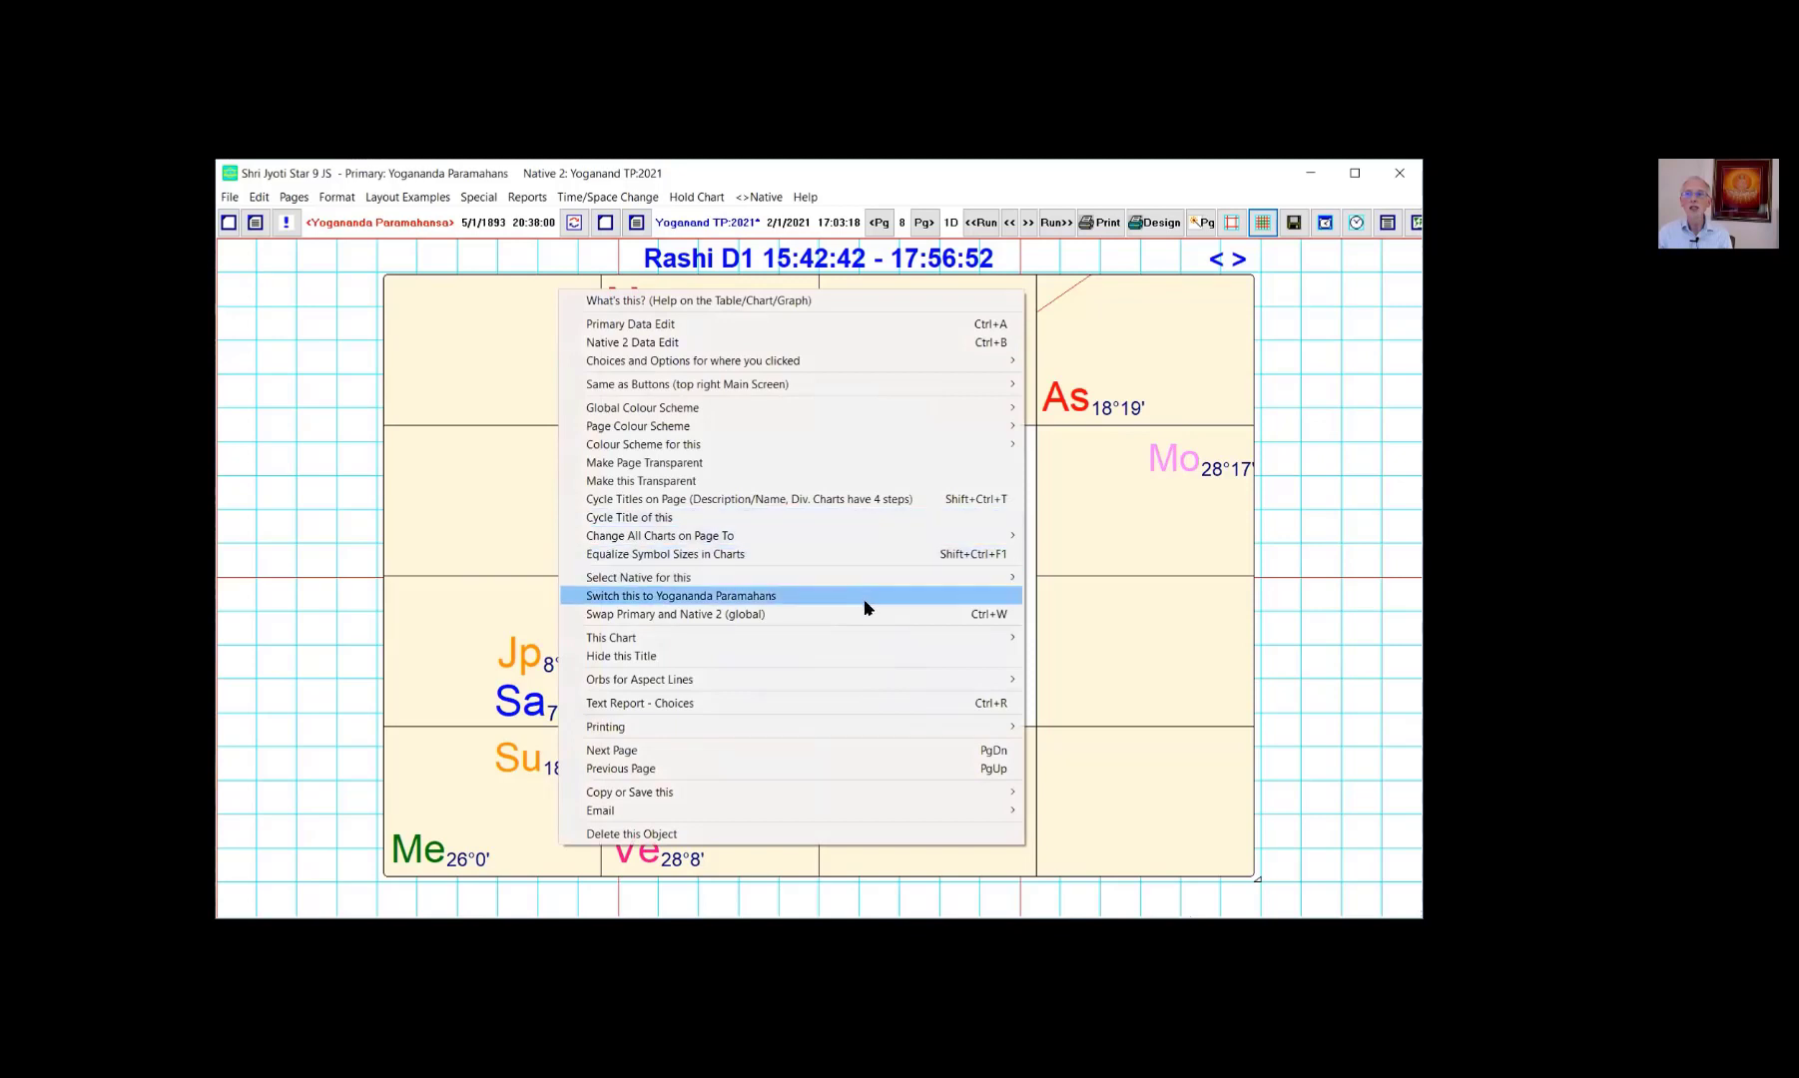
pyautogui.moveTo(913, 643)
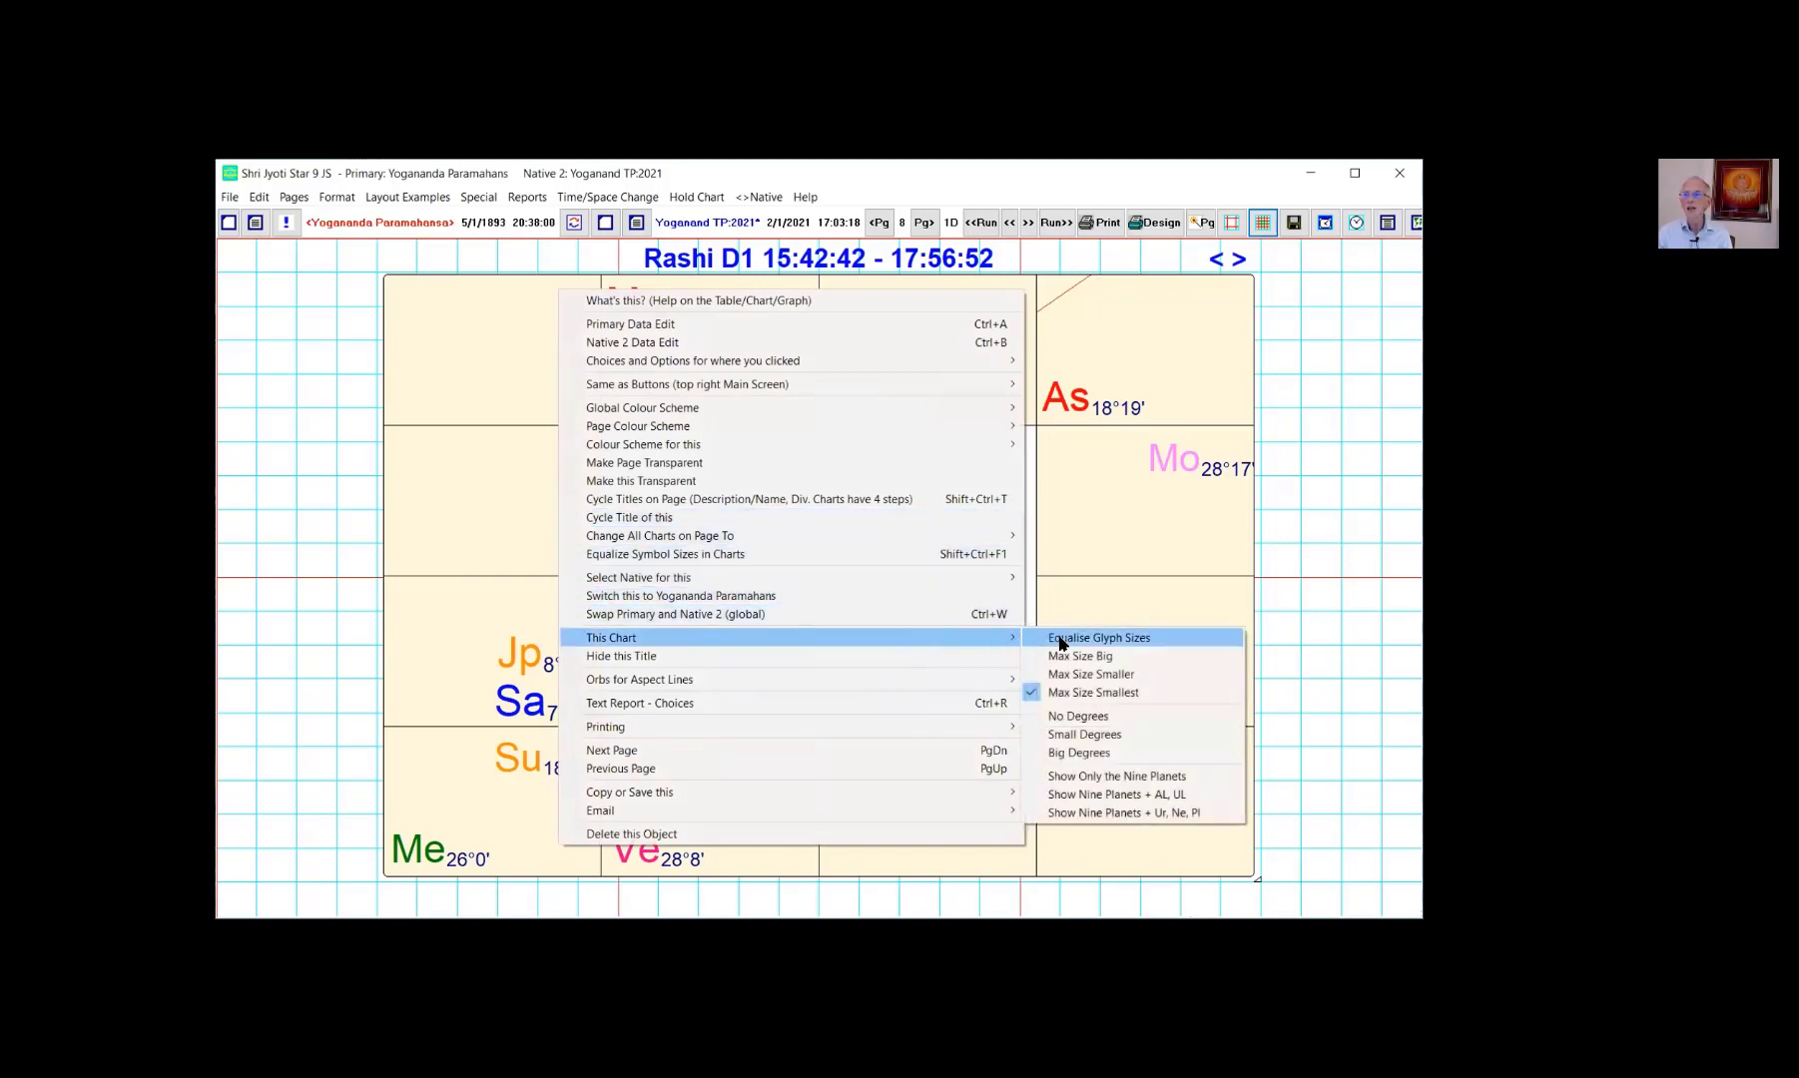
pyautogui.click(1220, 814)
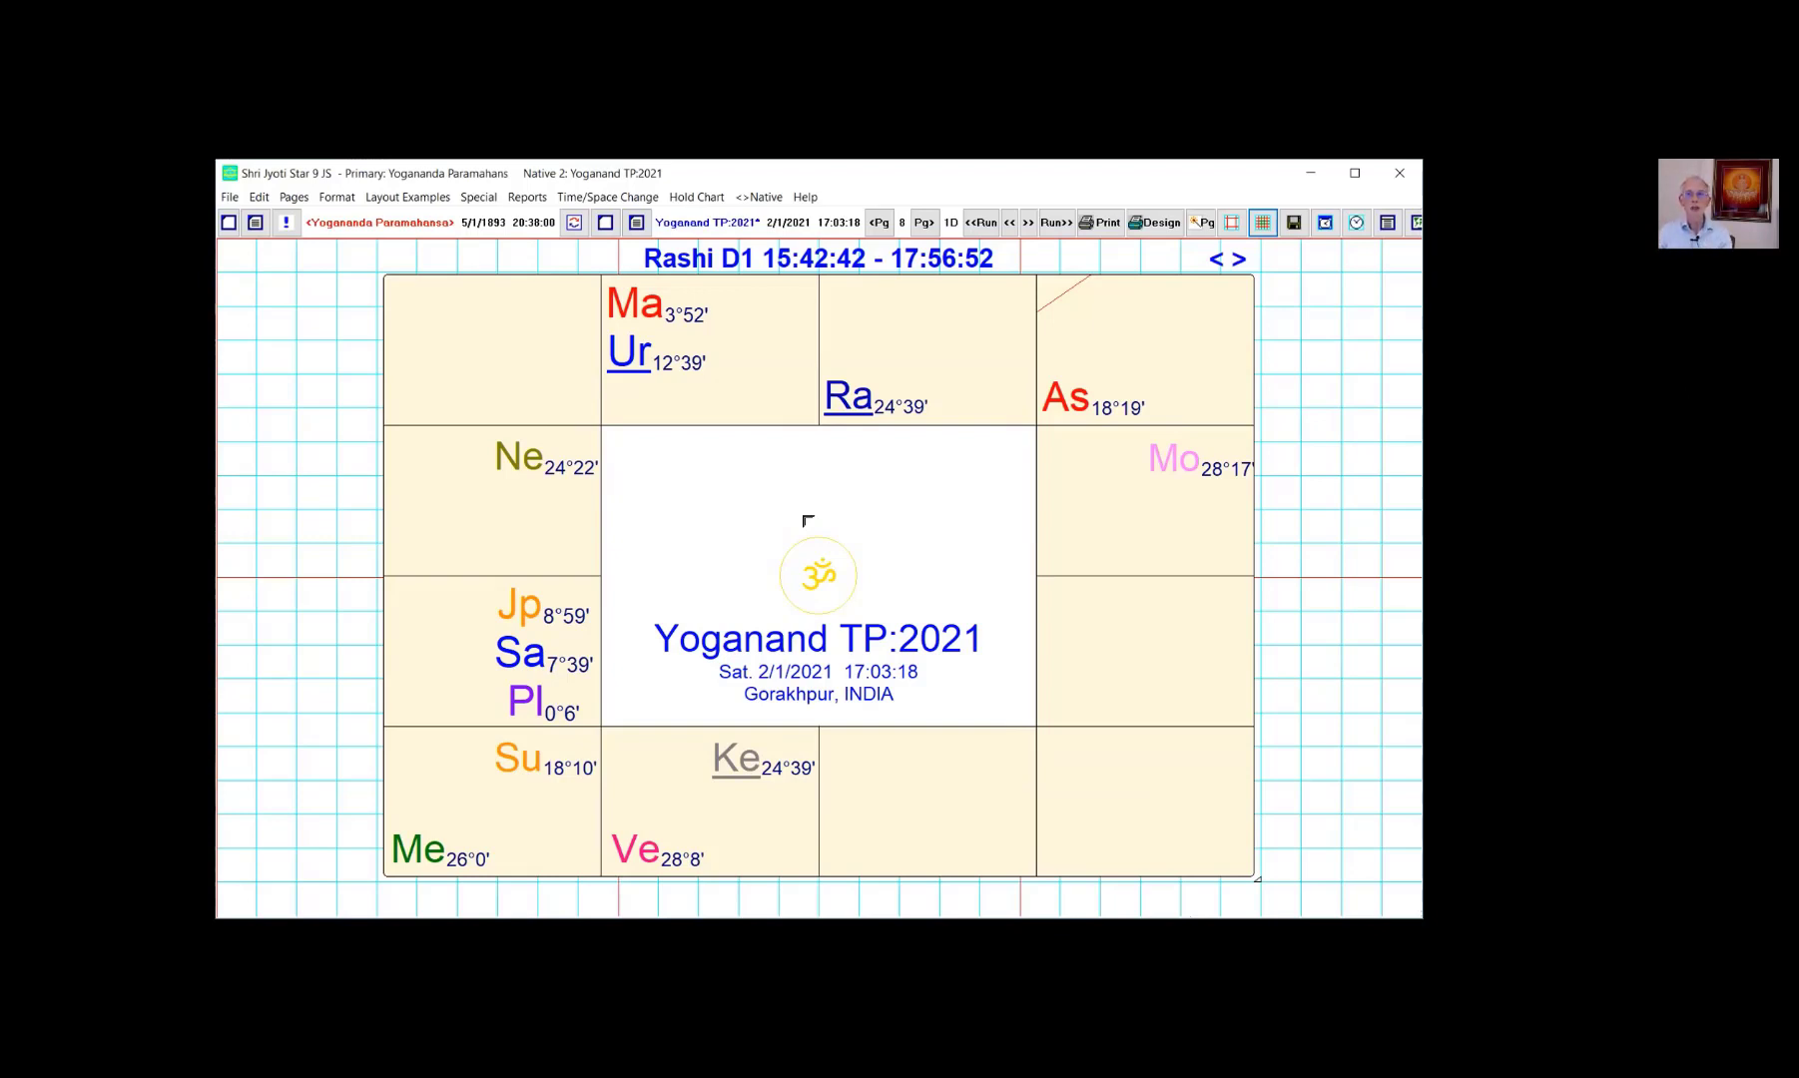
# Switch the Rashi D1 chart to the primary native, Yogananda Paramahansa.
pyautogui.rightClick(813, 530)
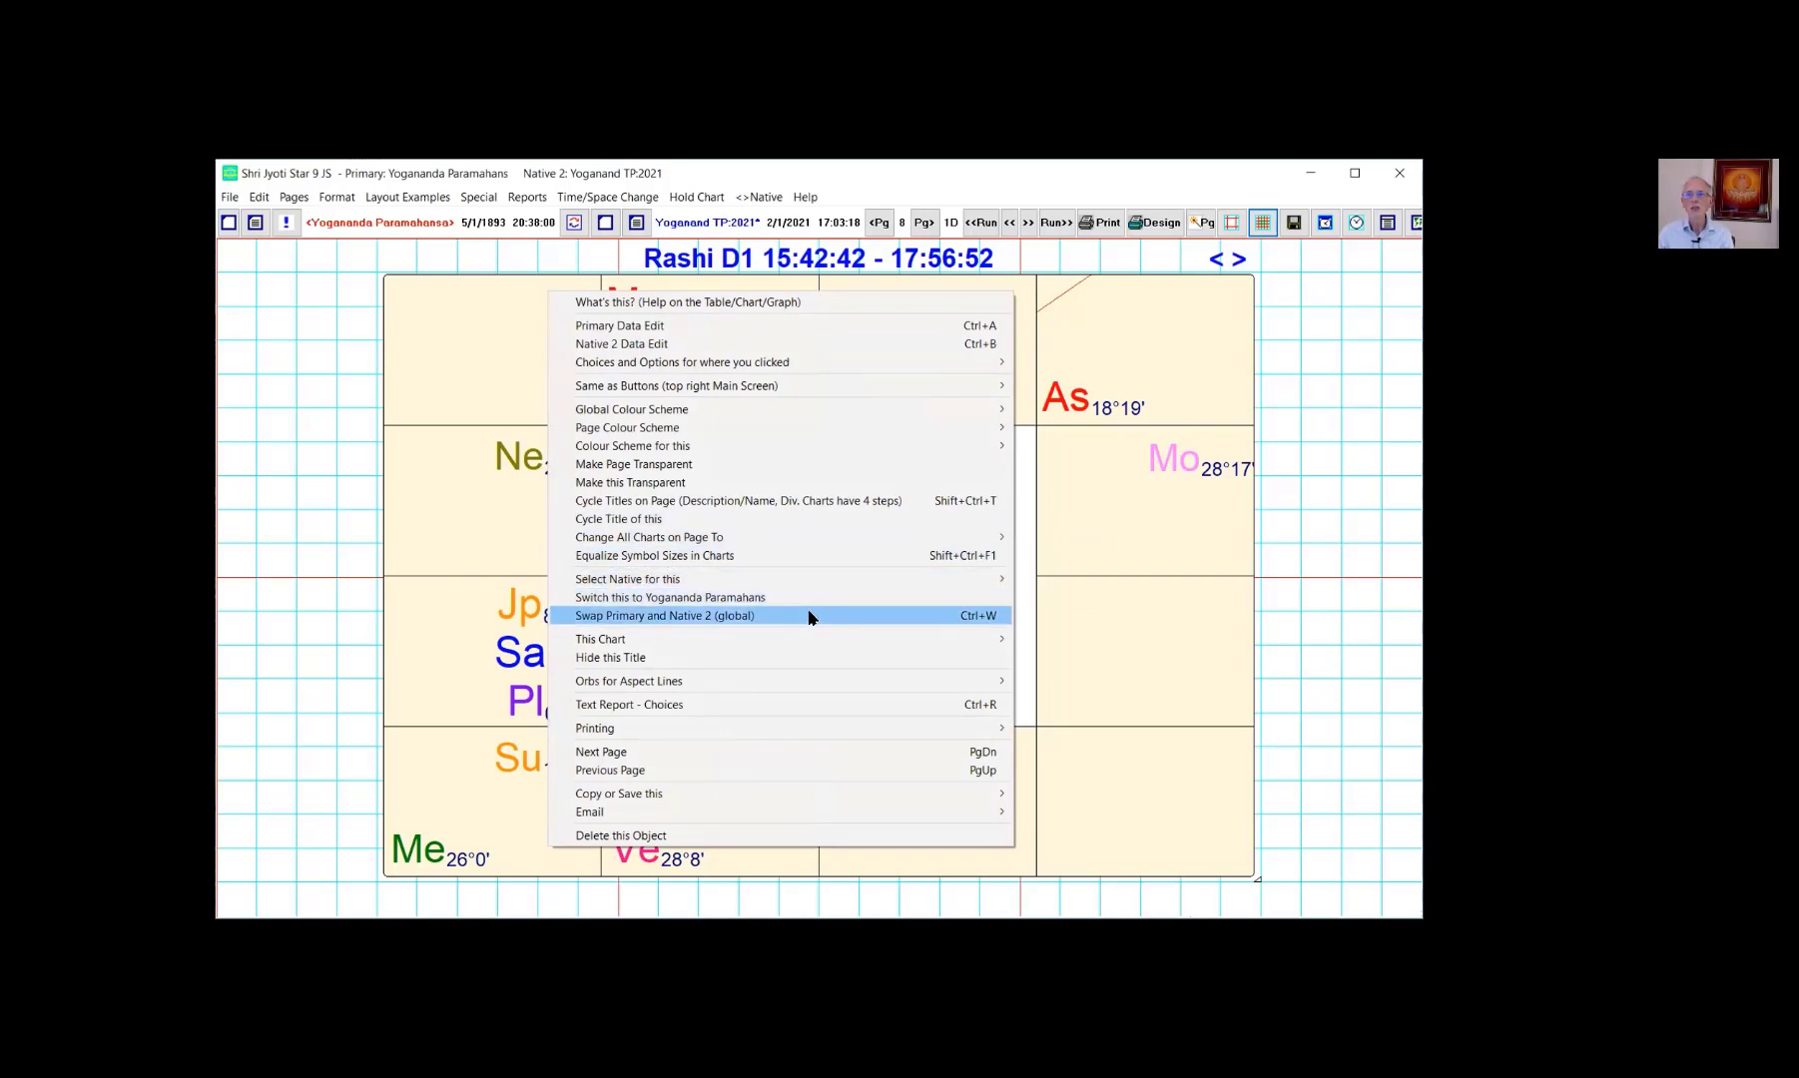
pyautogui.moveTo(816, 582)
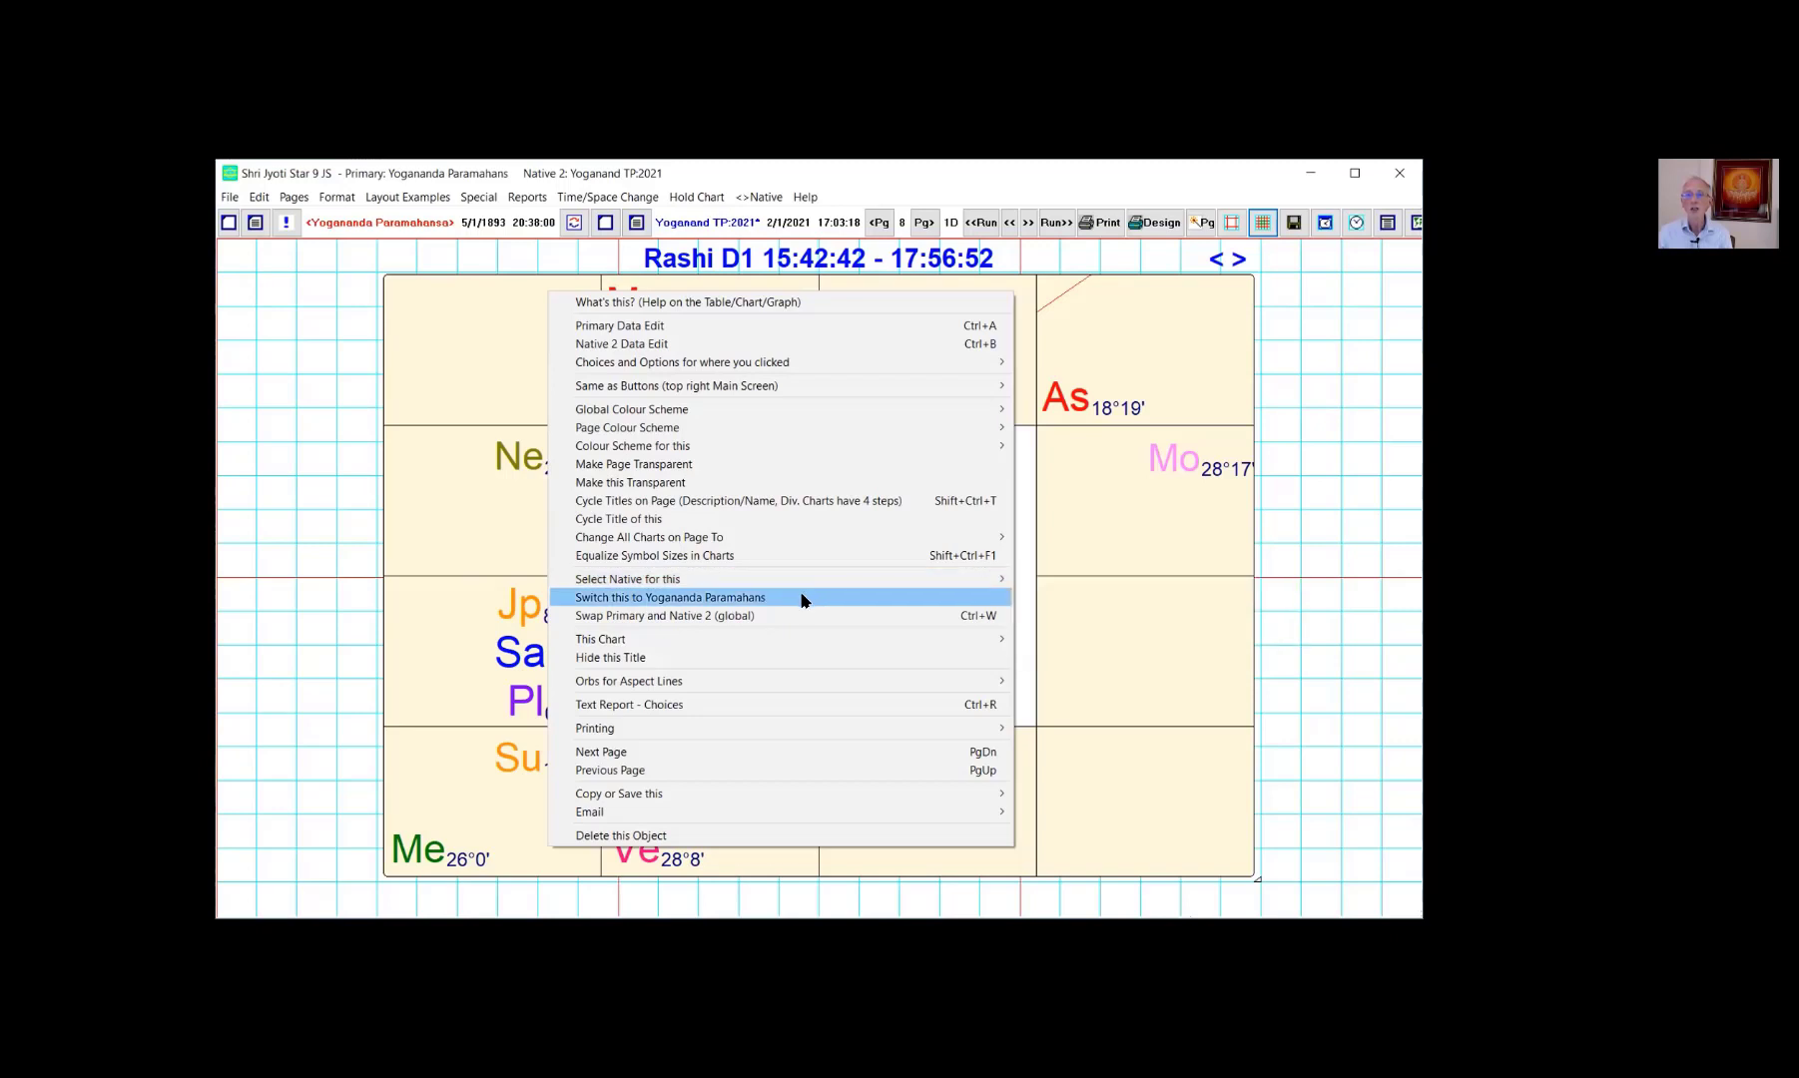
pyautogui.click(803, 599)
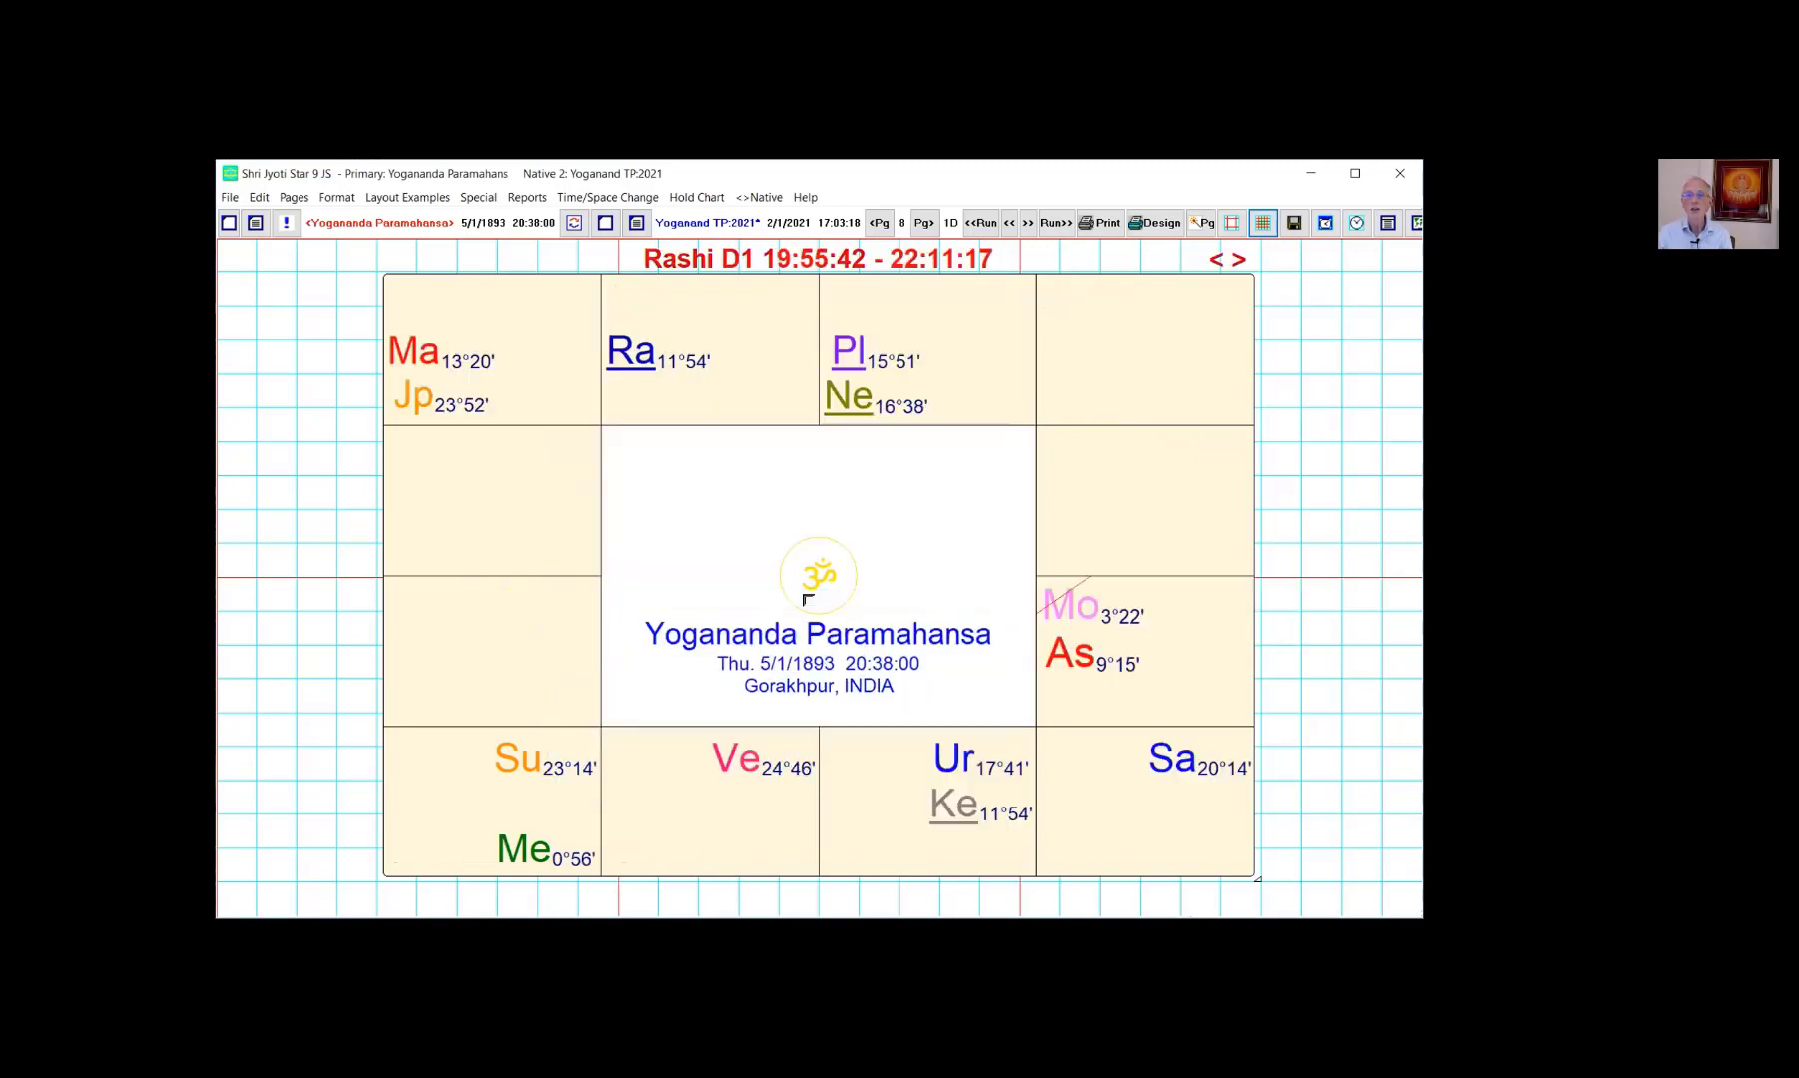
pyautogui.rightClick(806, 542)
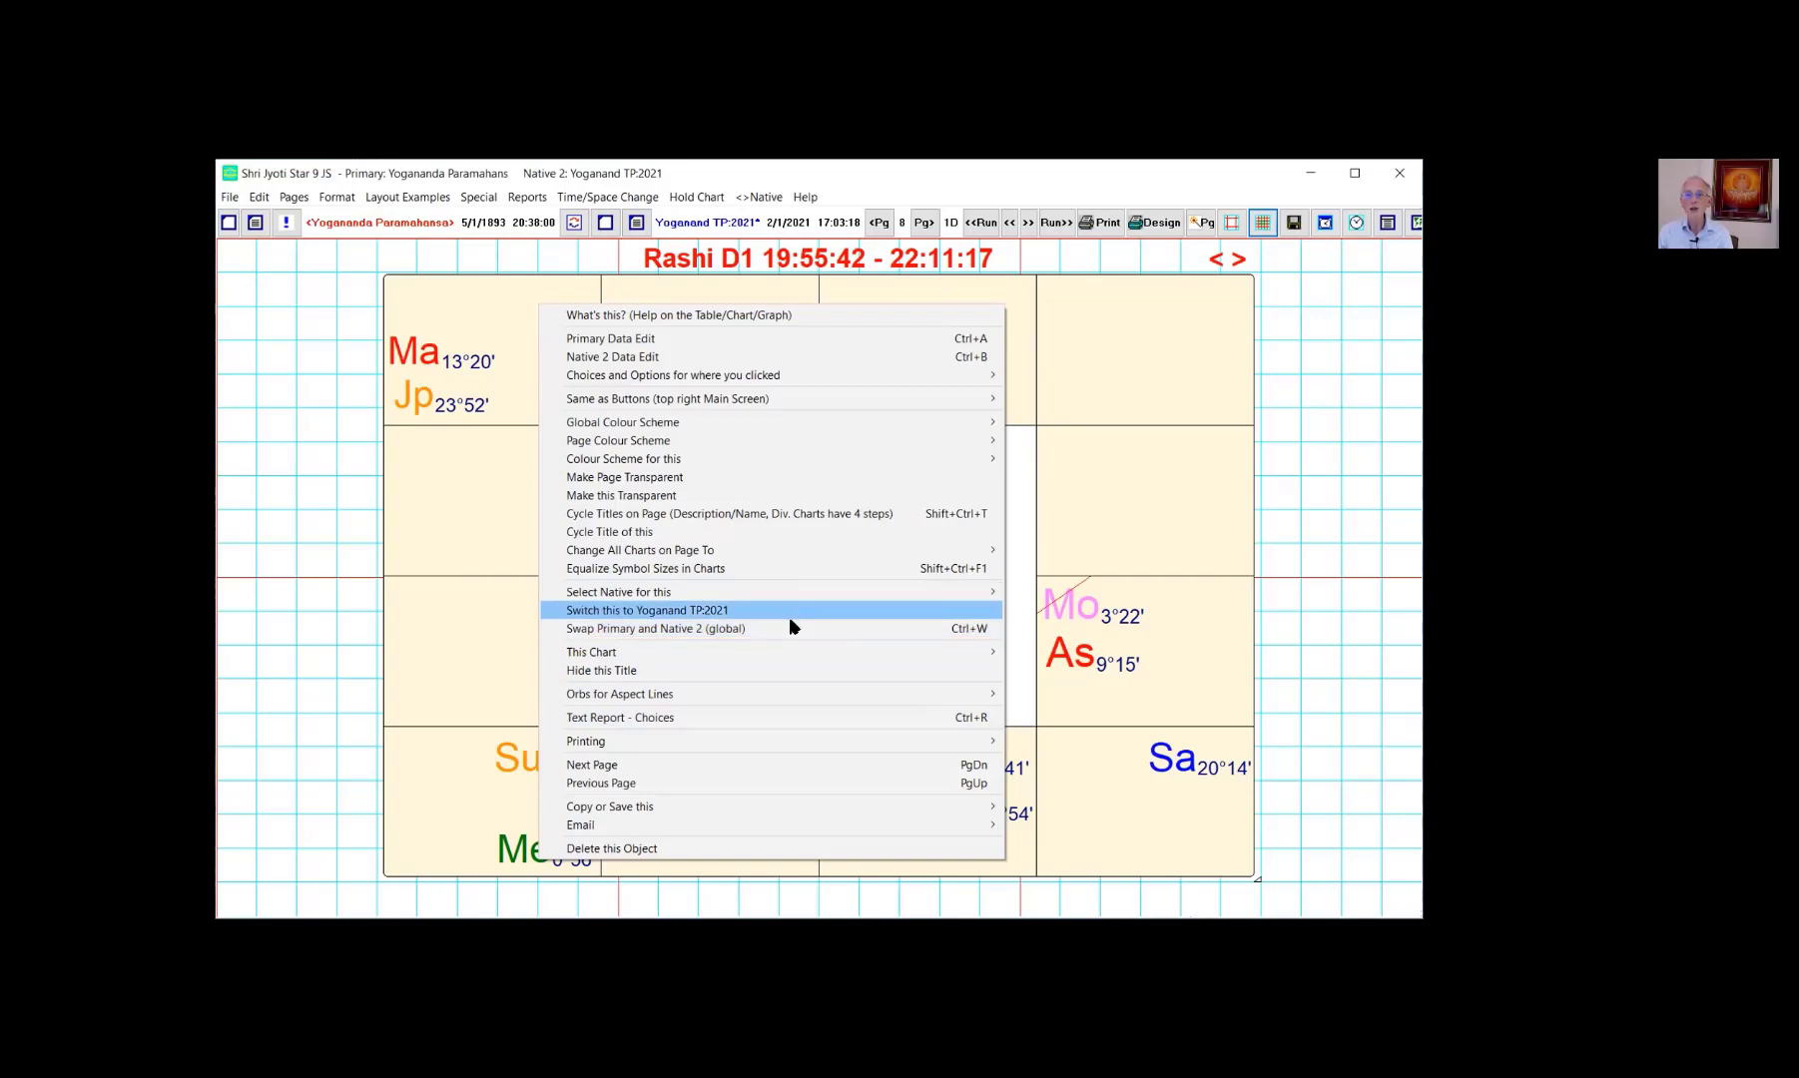
pyautogui.moveTo(808, 650)
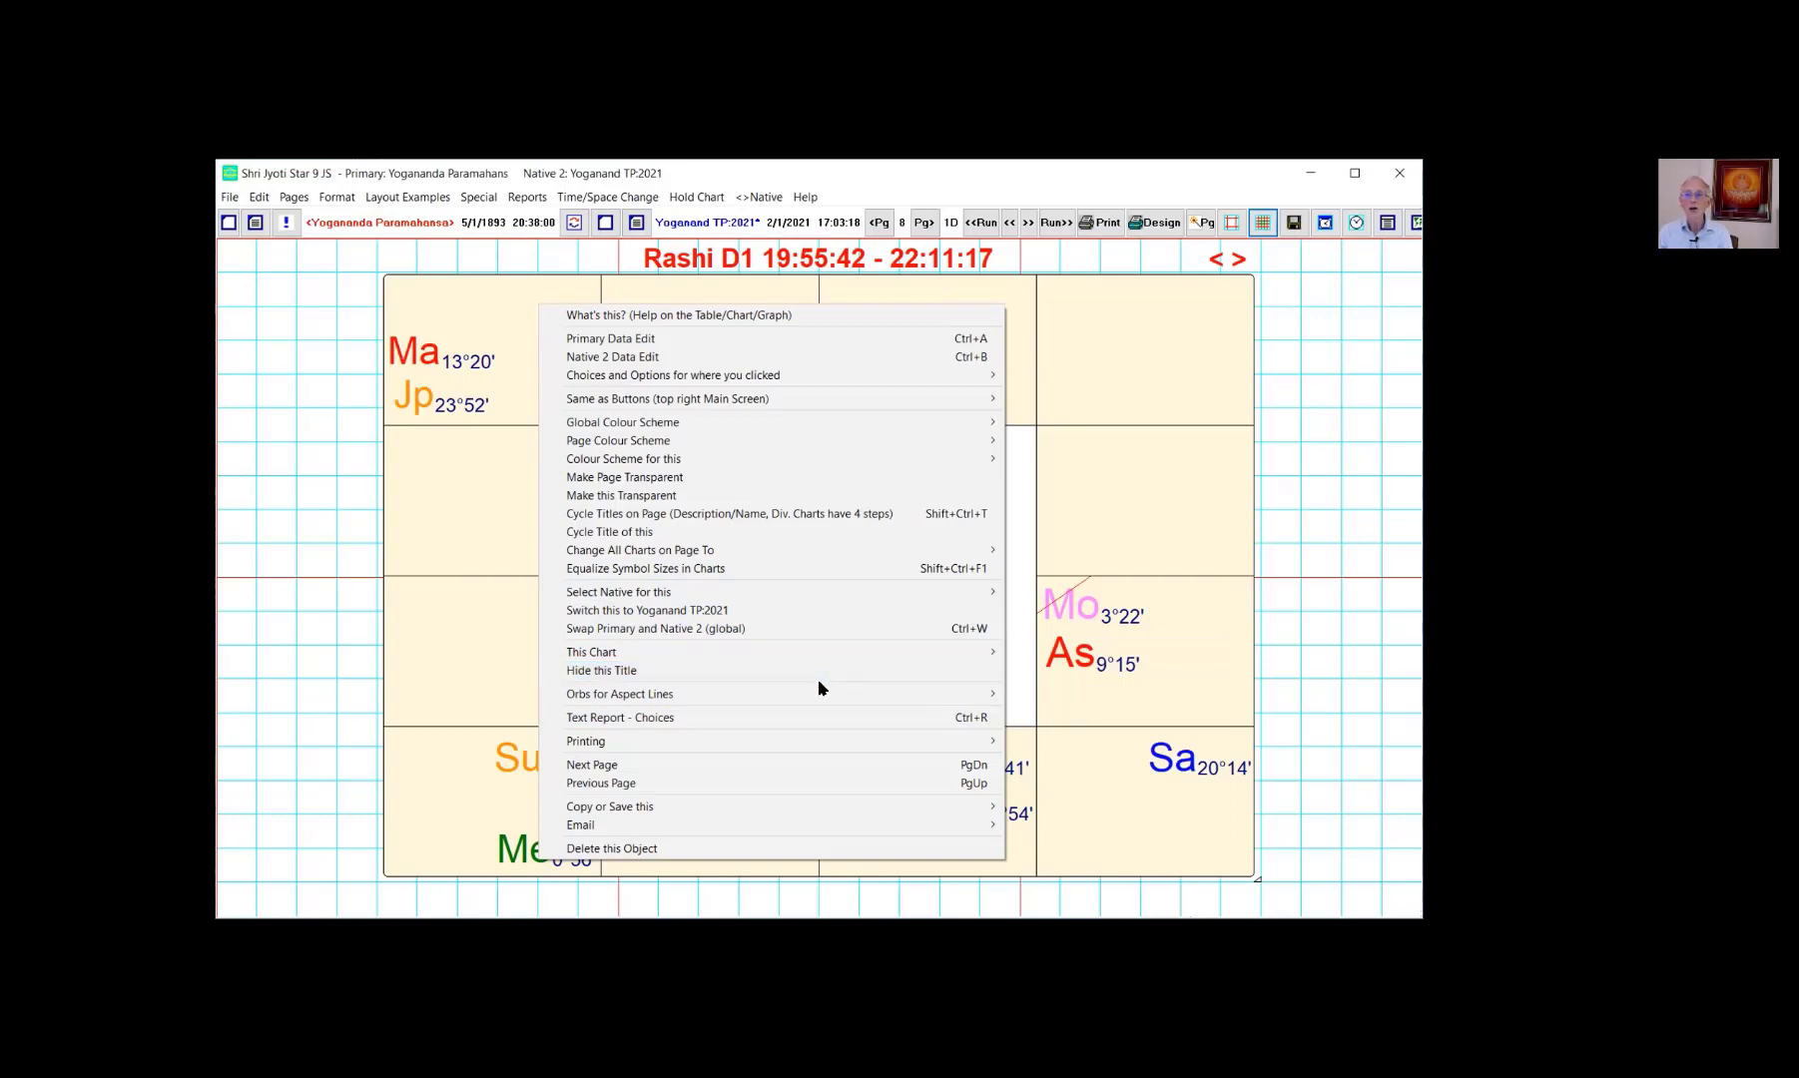
pyautogui.moveTo(816, 699)
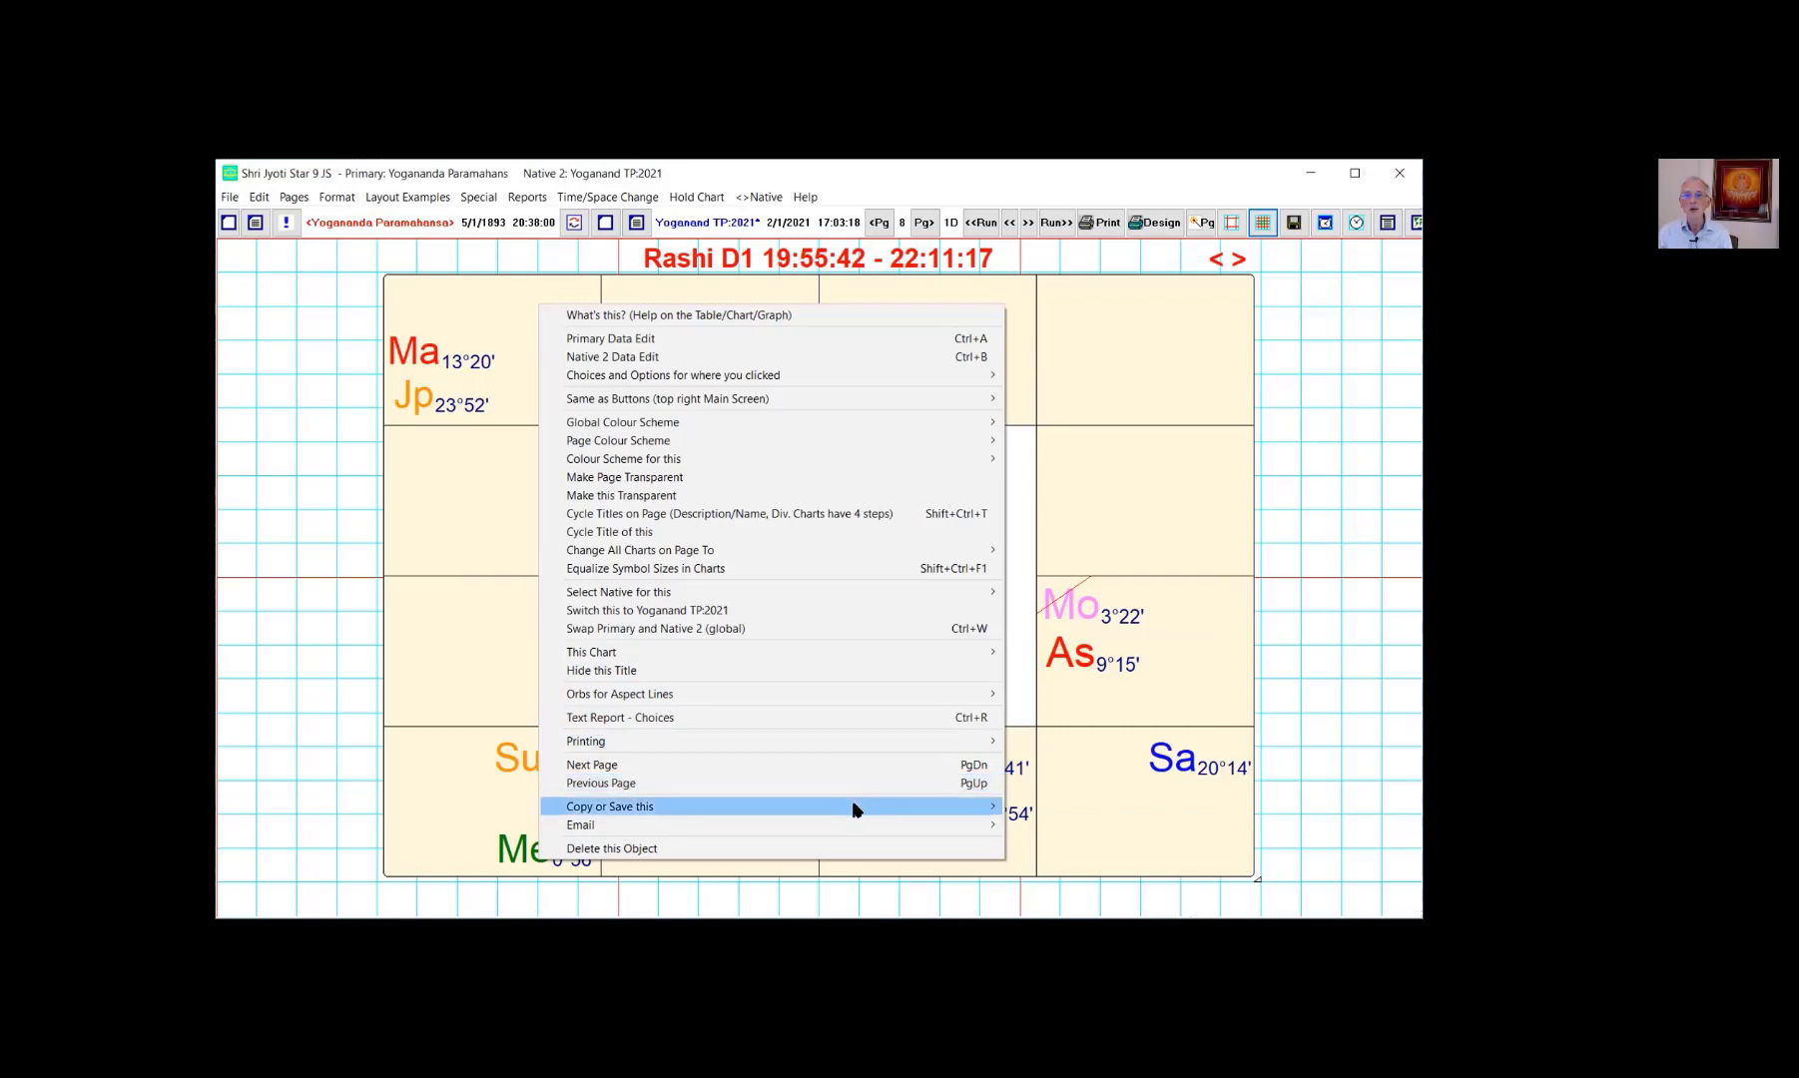
pyautogui.moveTo(853, 808)
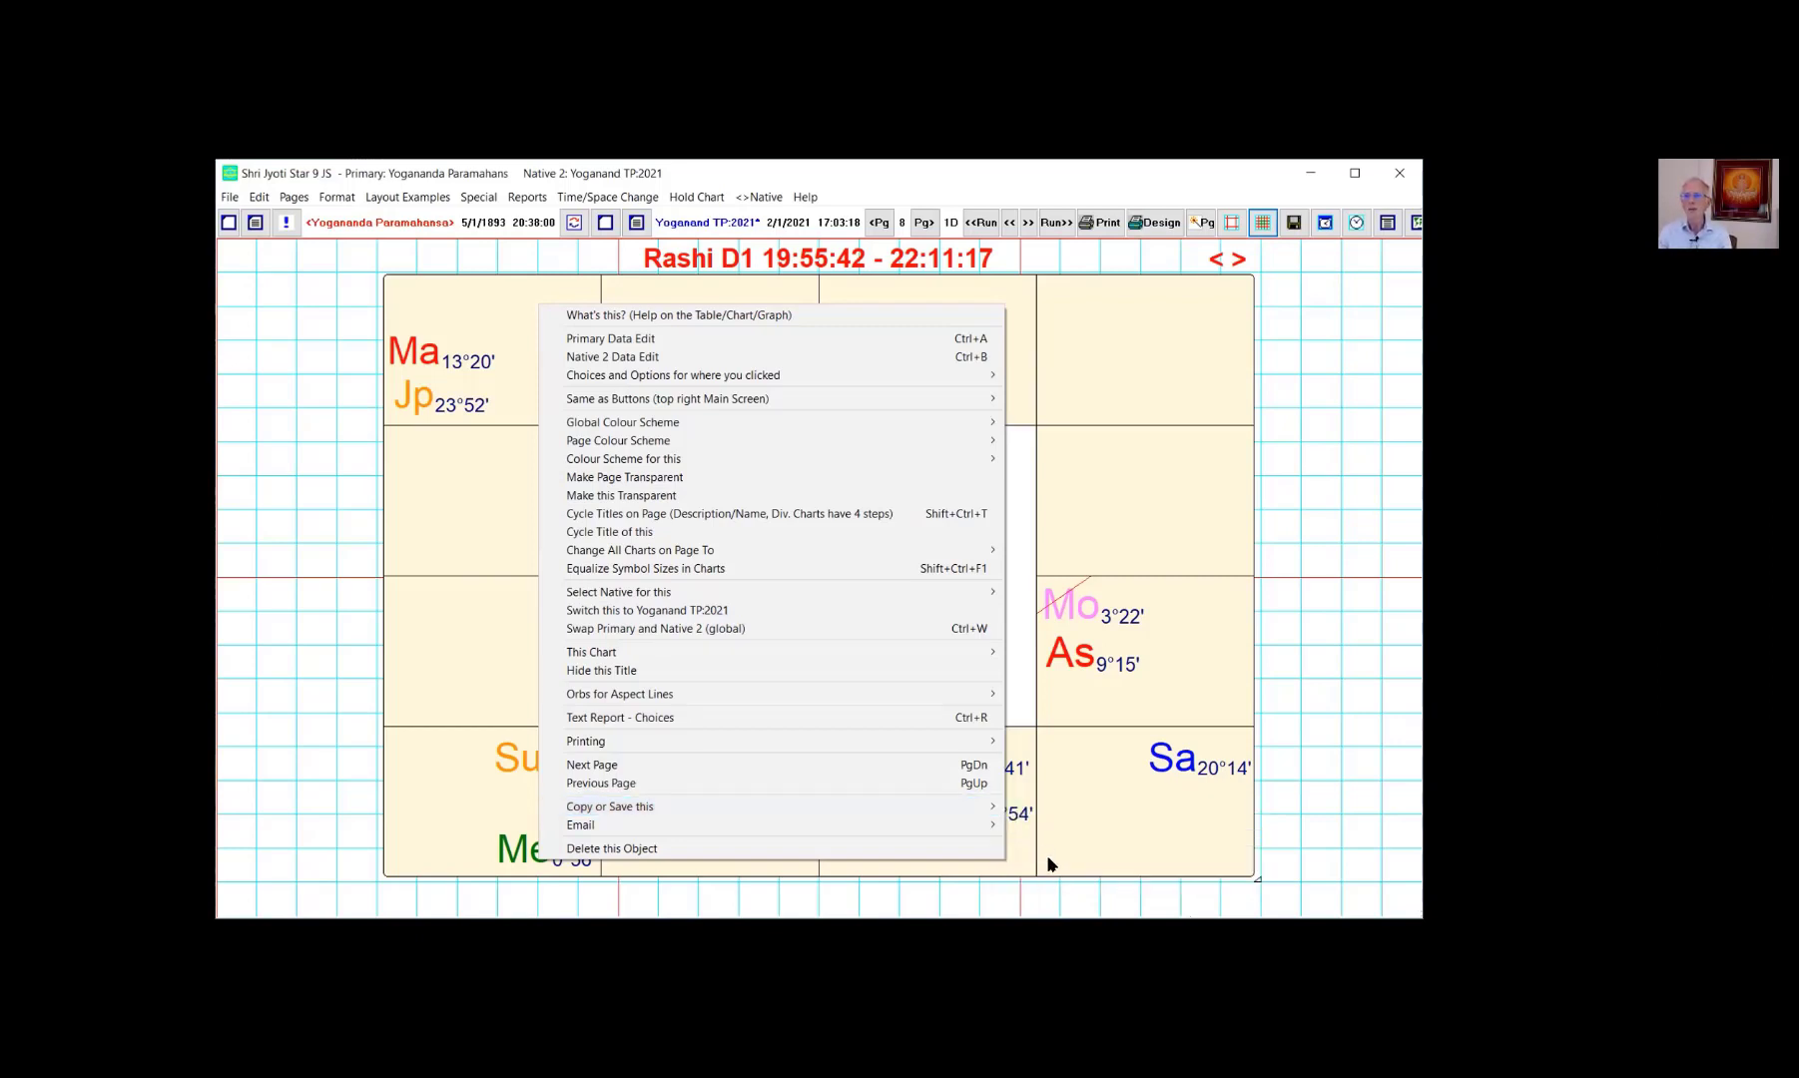
pyautogui.moveTo(988, 807)
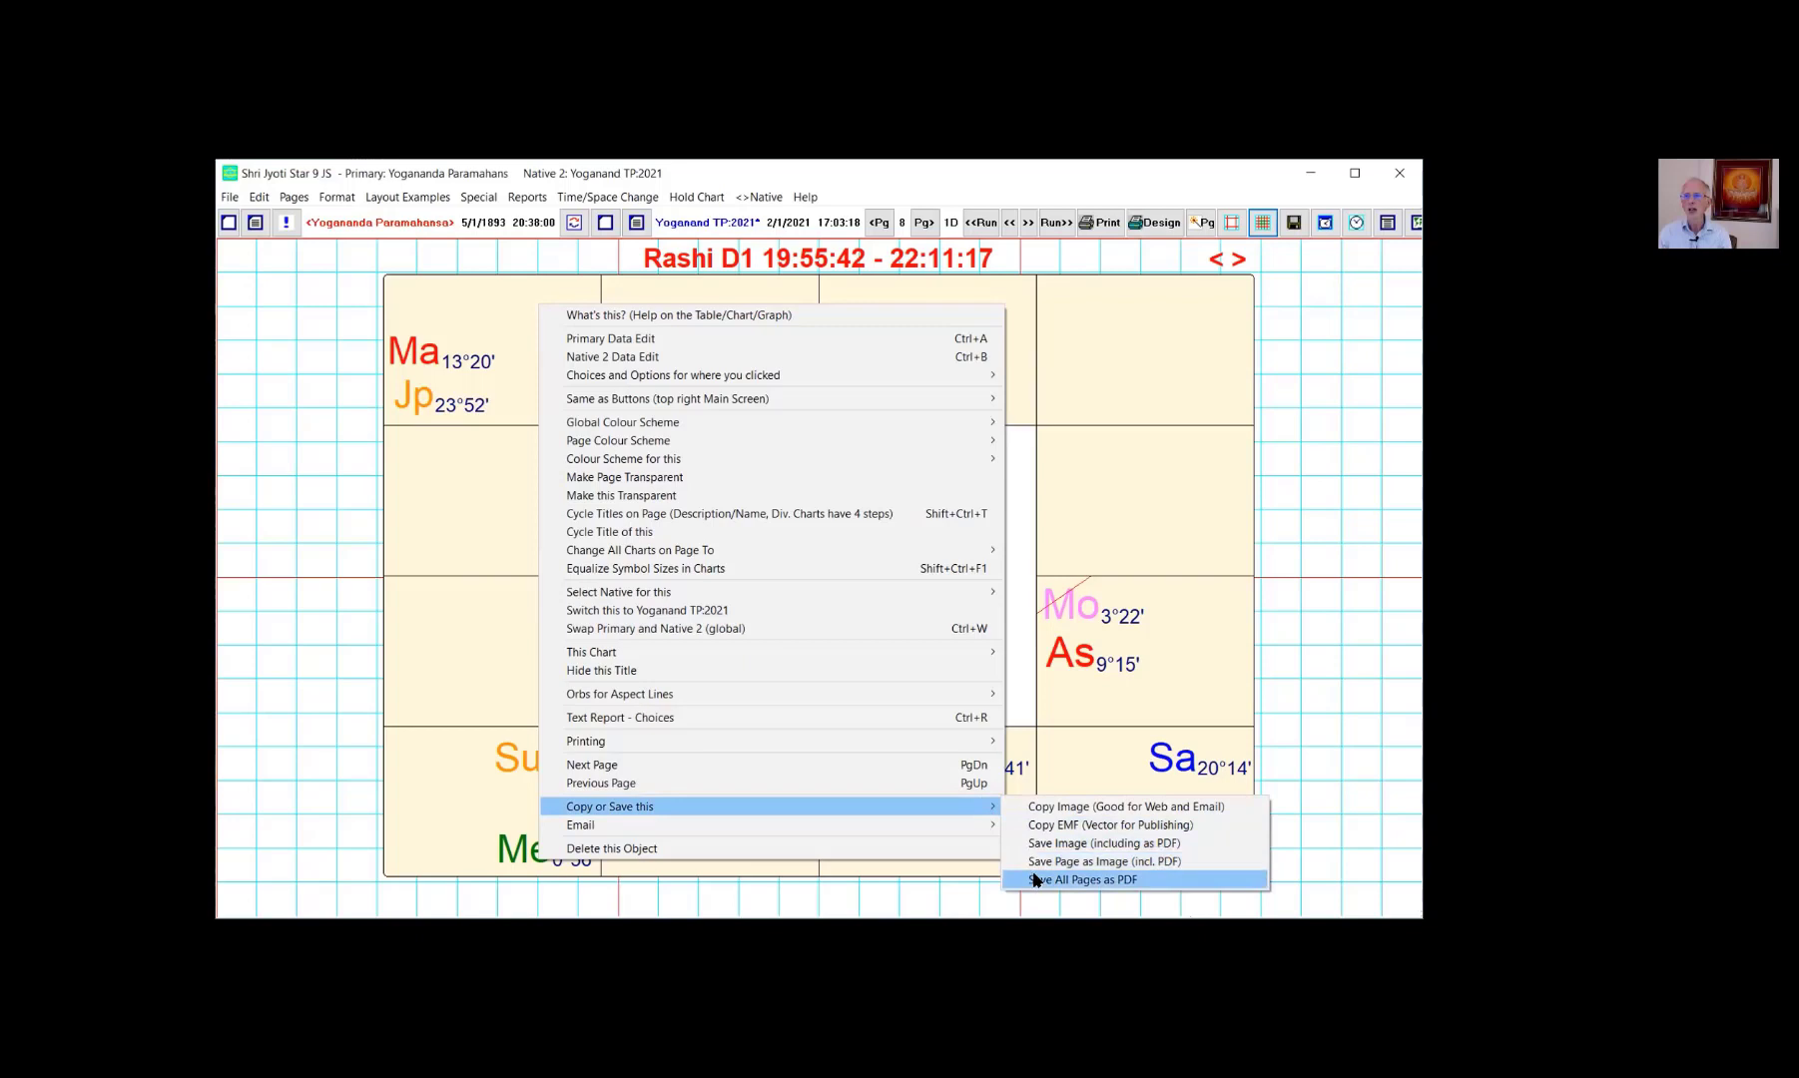
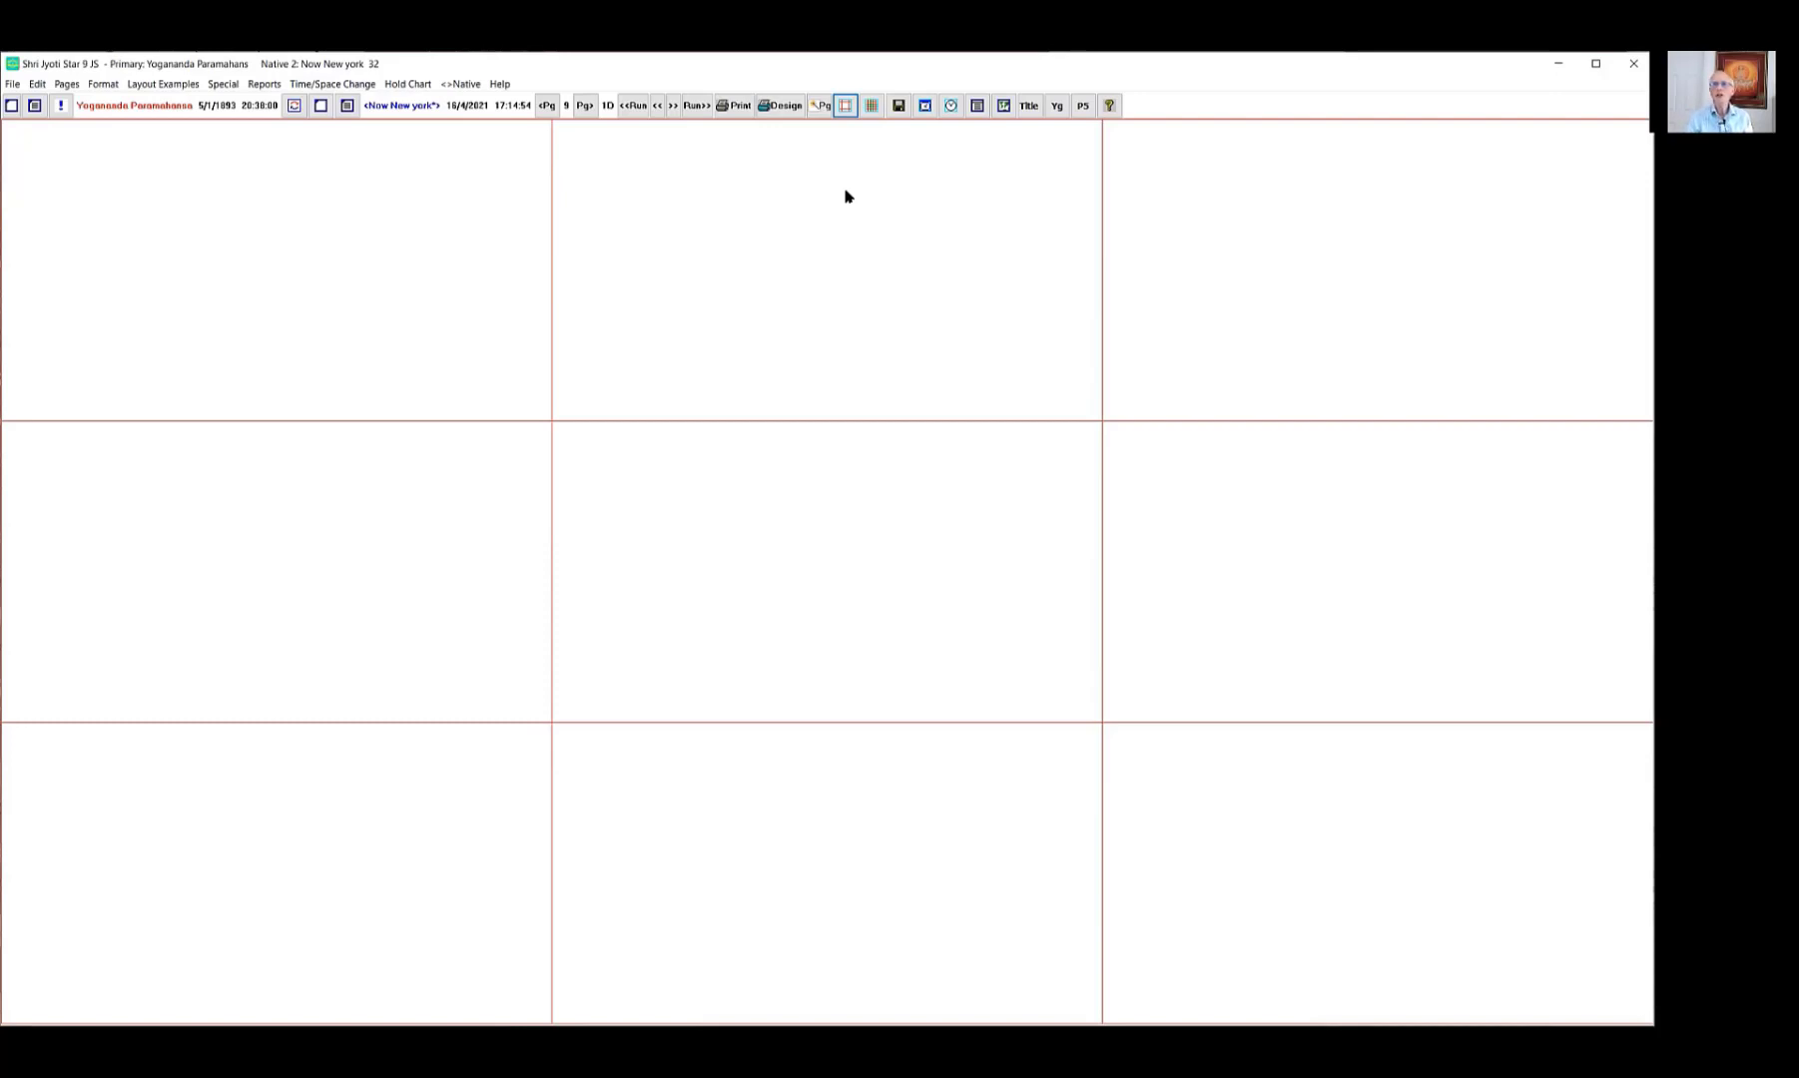
# Load the Muhurta 2: Panchang, Transits, Retro Graphs layout onto the blank page and set the Panchang graph's muhurta to Marriage.
pyautogui.click(183, 85)
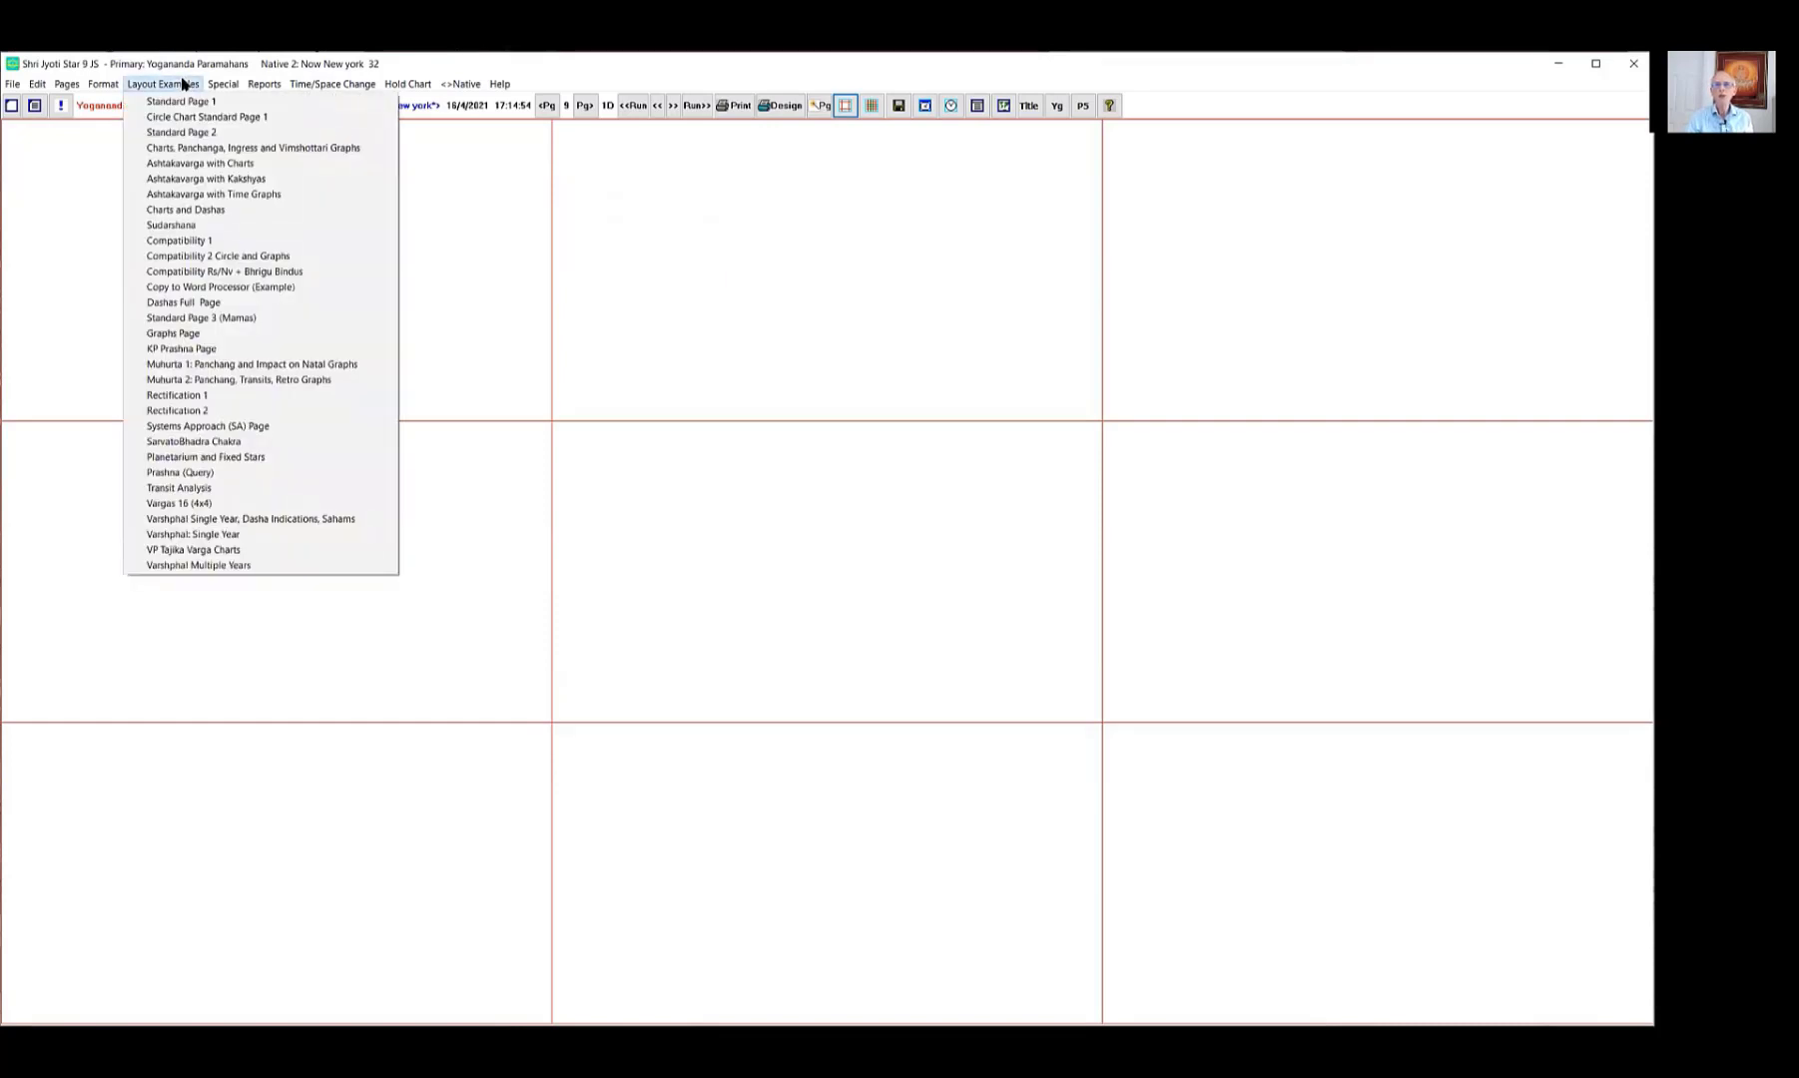
pyautogui.click(340, 381)
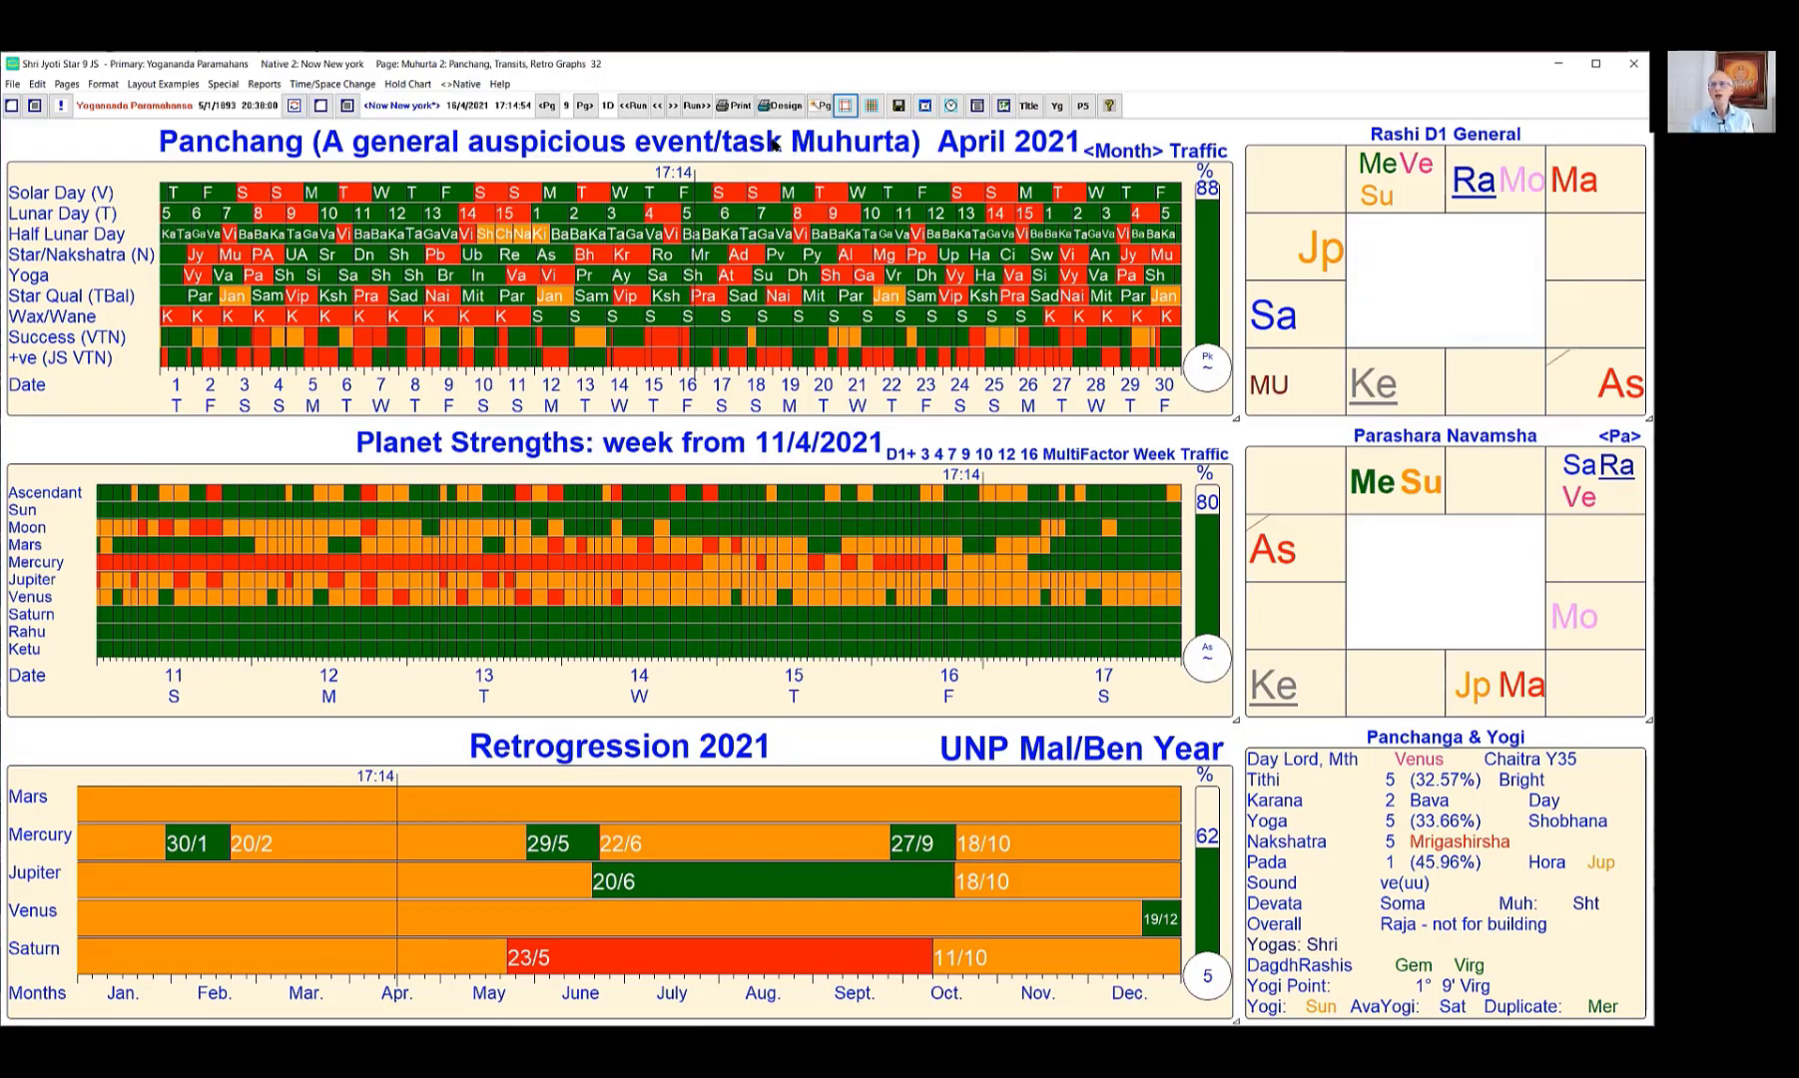
pyautogui.click(749, 178)
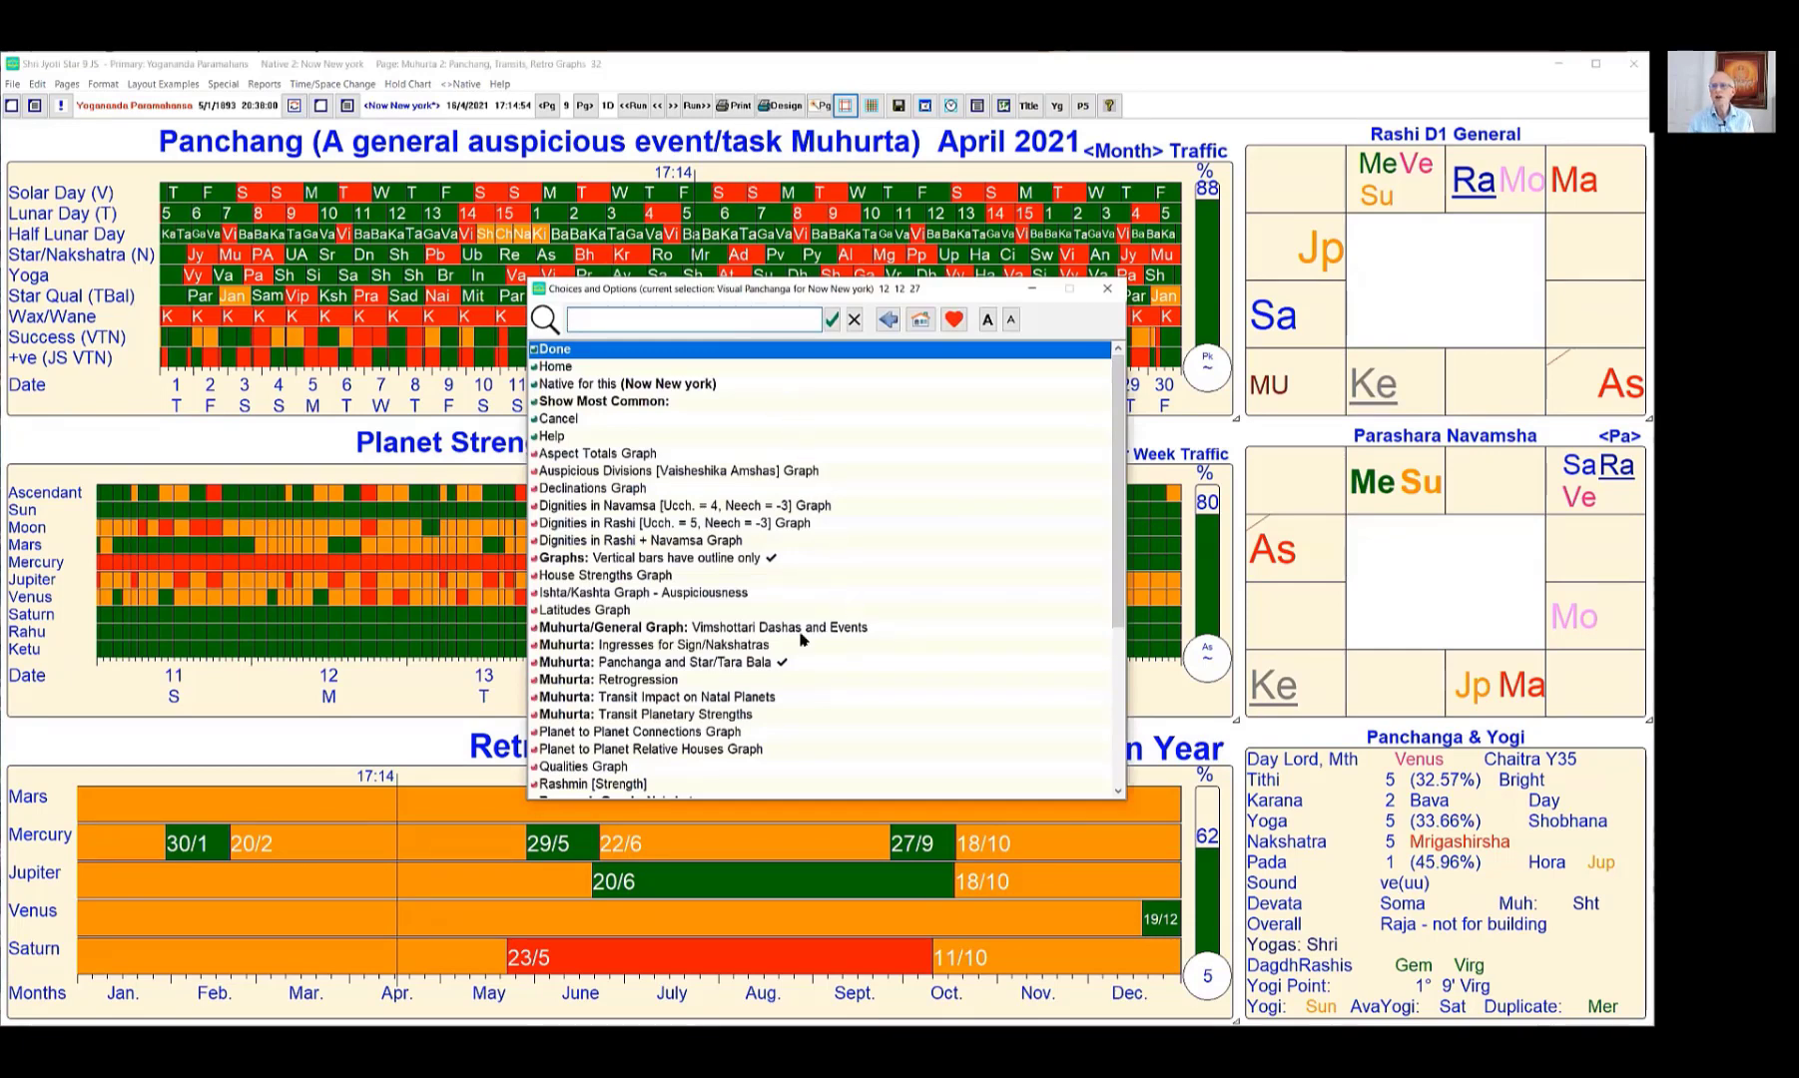
pyautogui.click(732, 665)
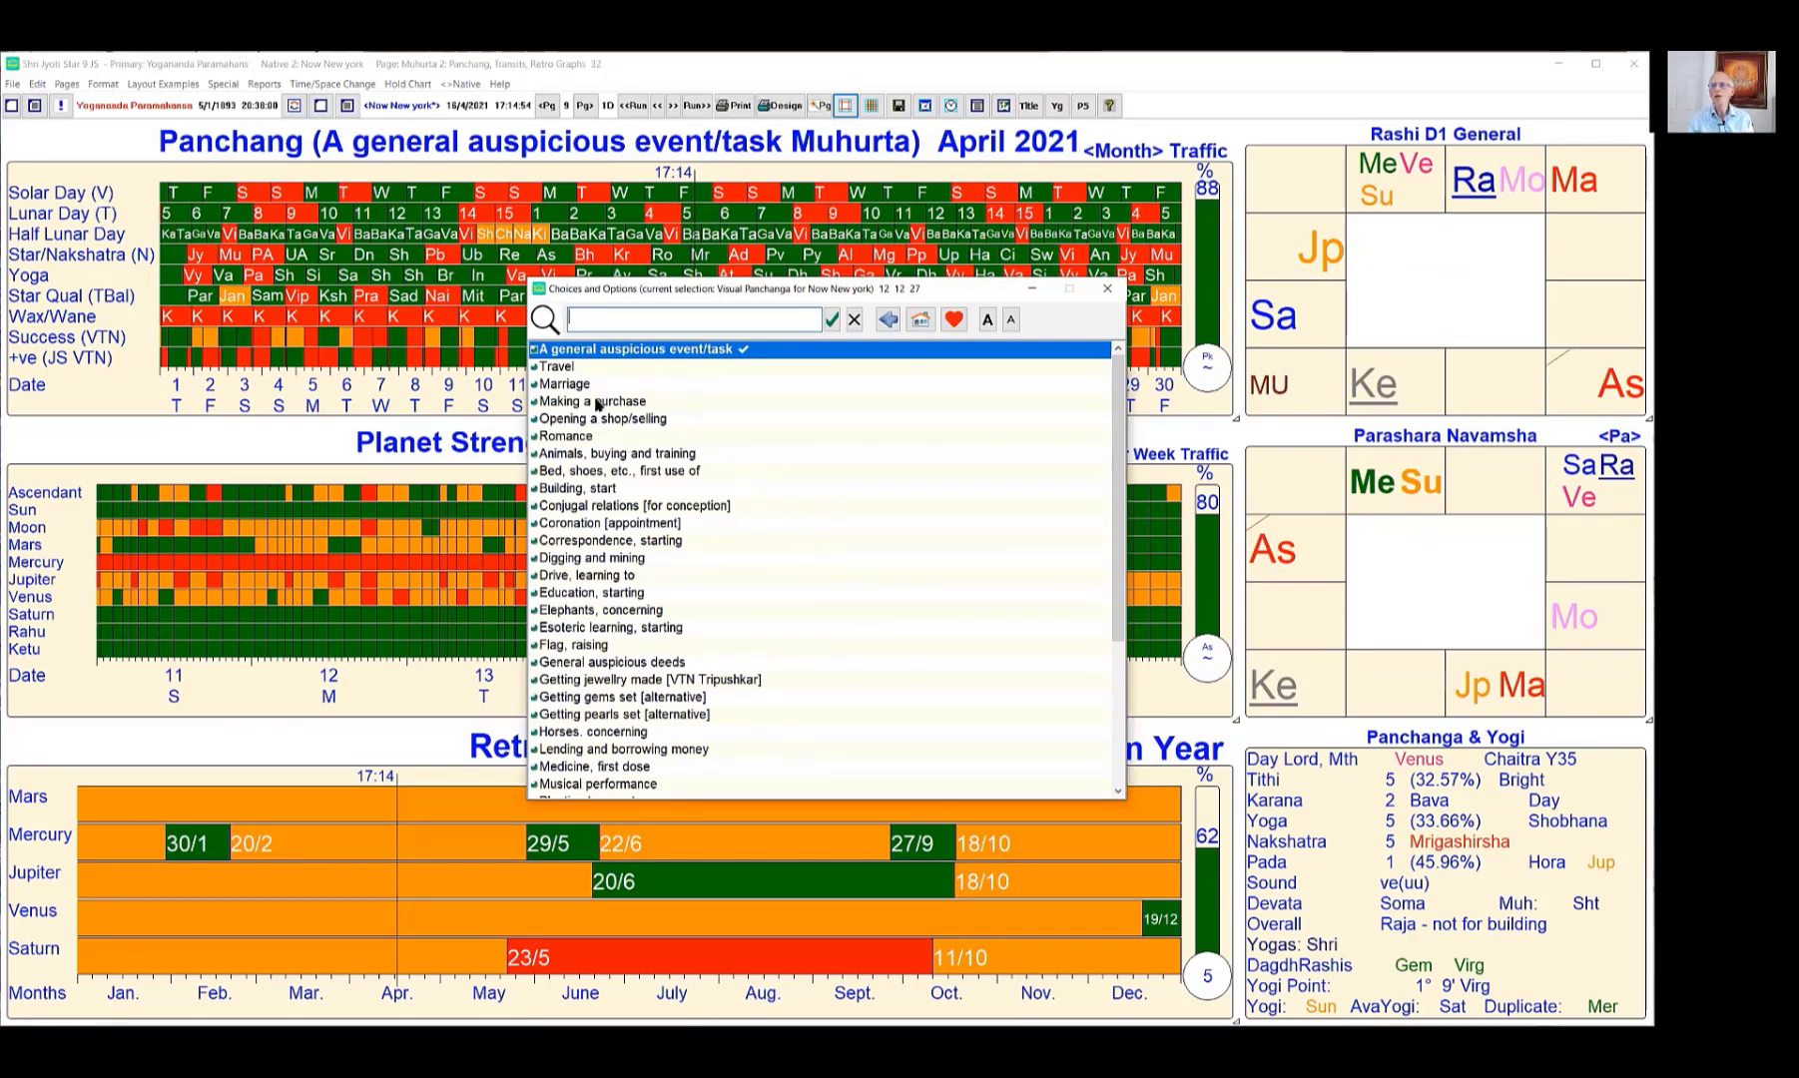
pyautogui.click(569, 385)
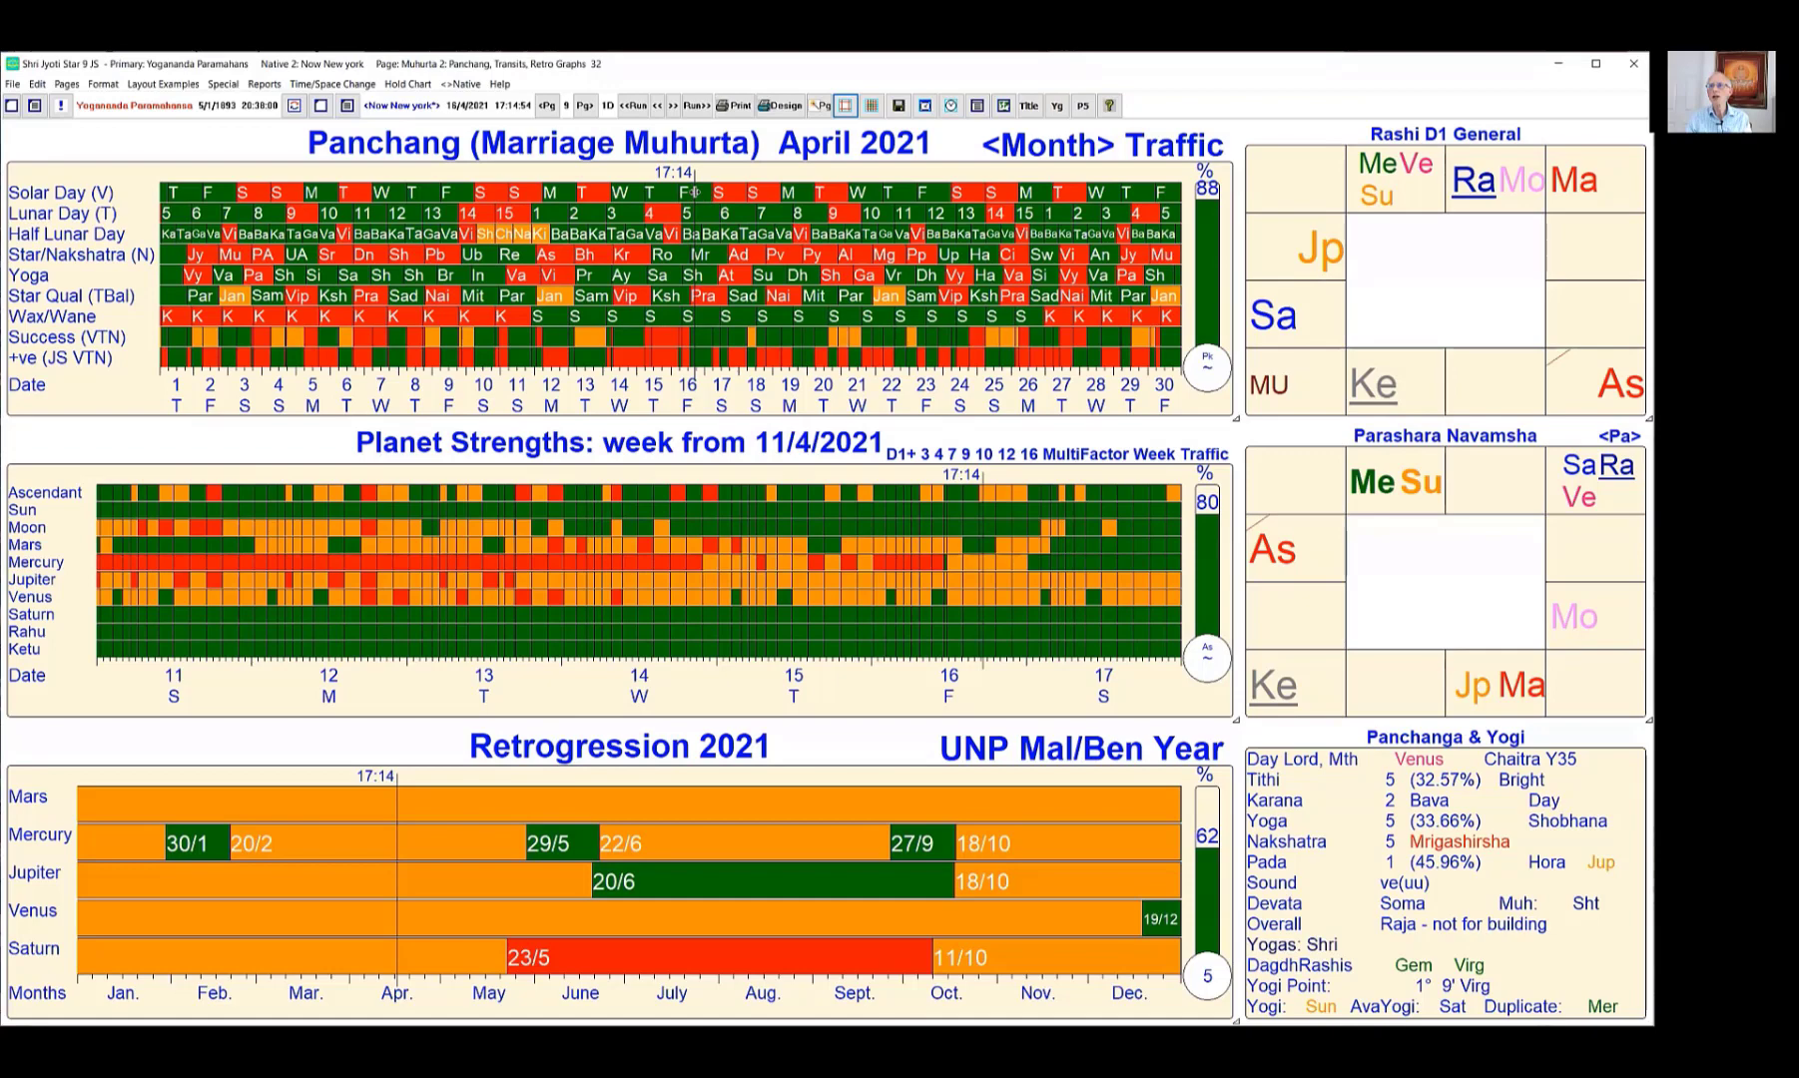
# Move the Panchang graph's time line to 24 April 2021 and view the graph by week, day and month, ending on month.
pyautogui.moveTo(702, 192); pyautogui.dragTo(949, 229)
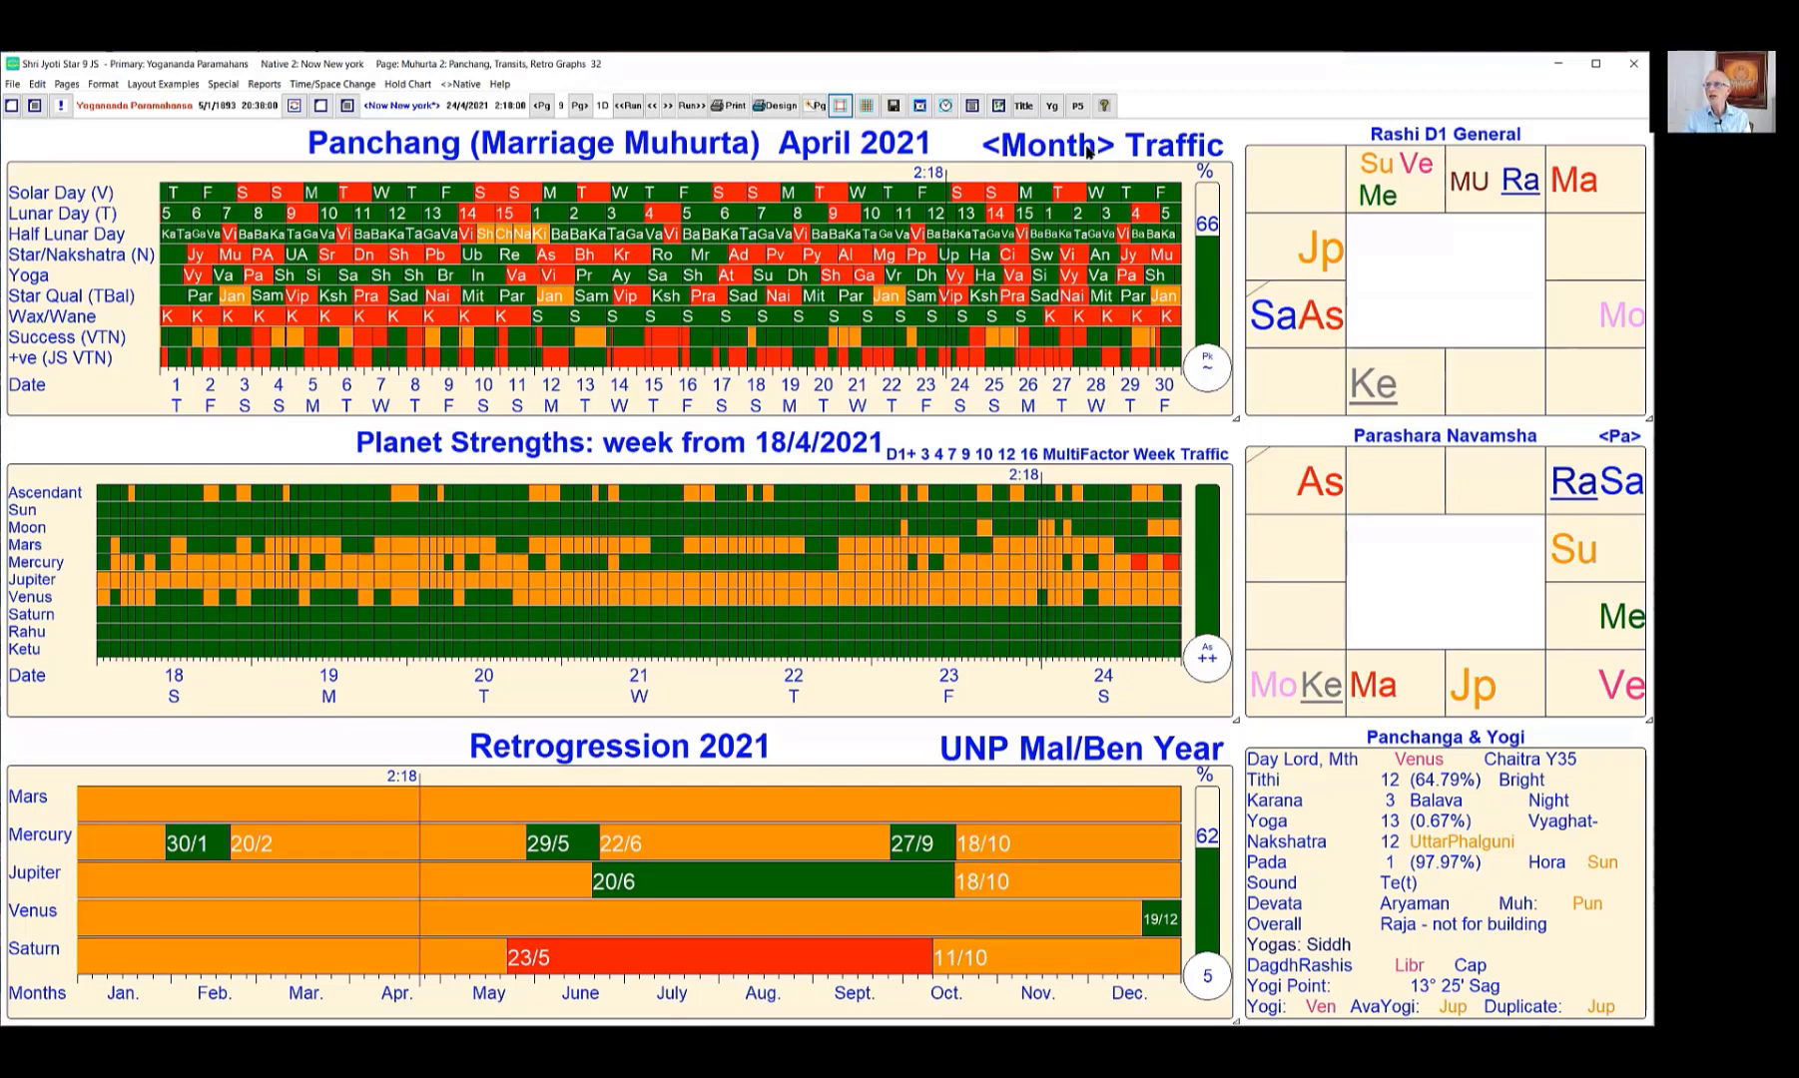
pyautogui.click(996, 148)
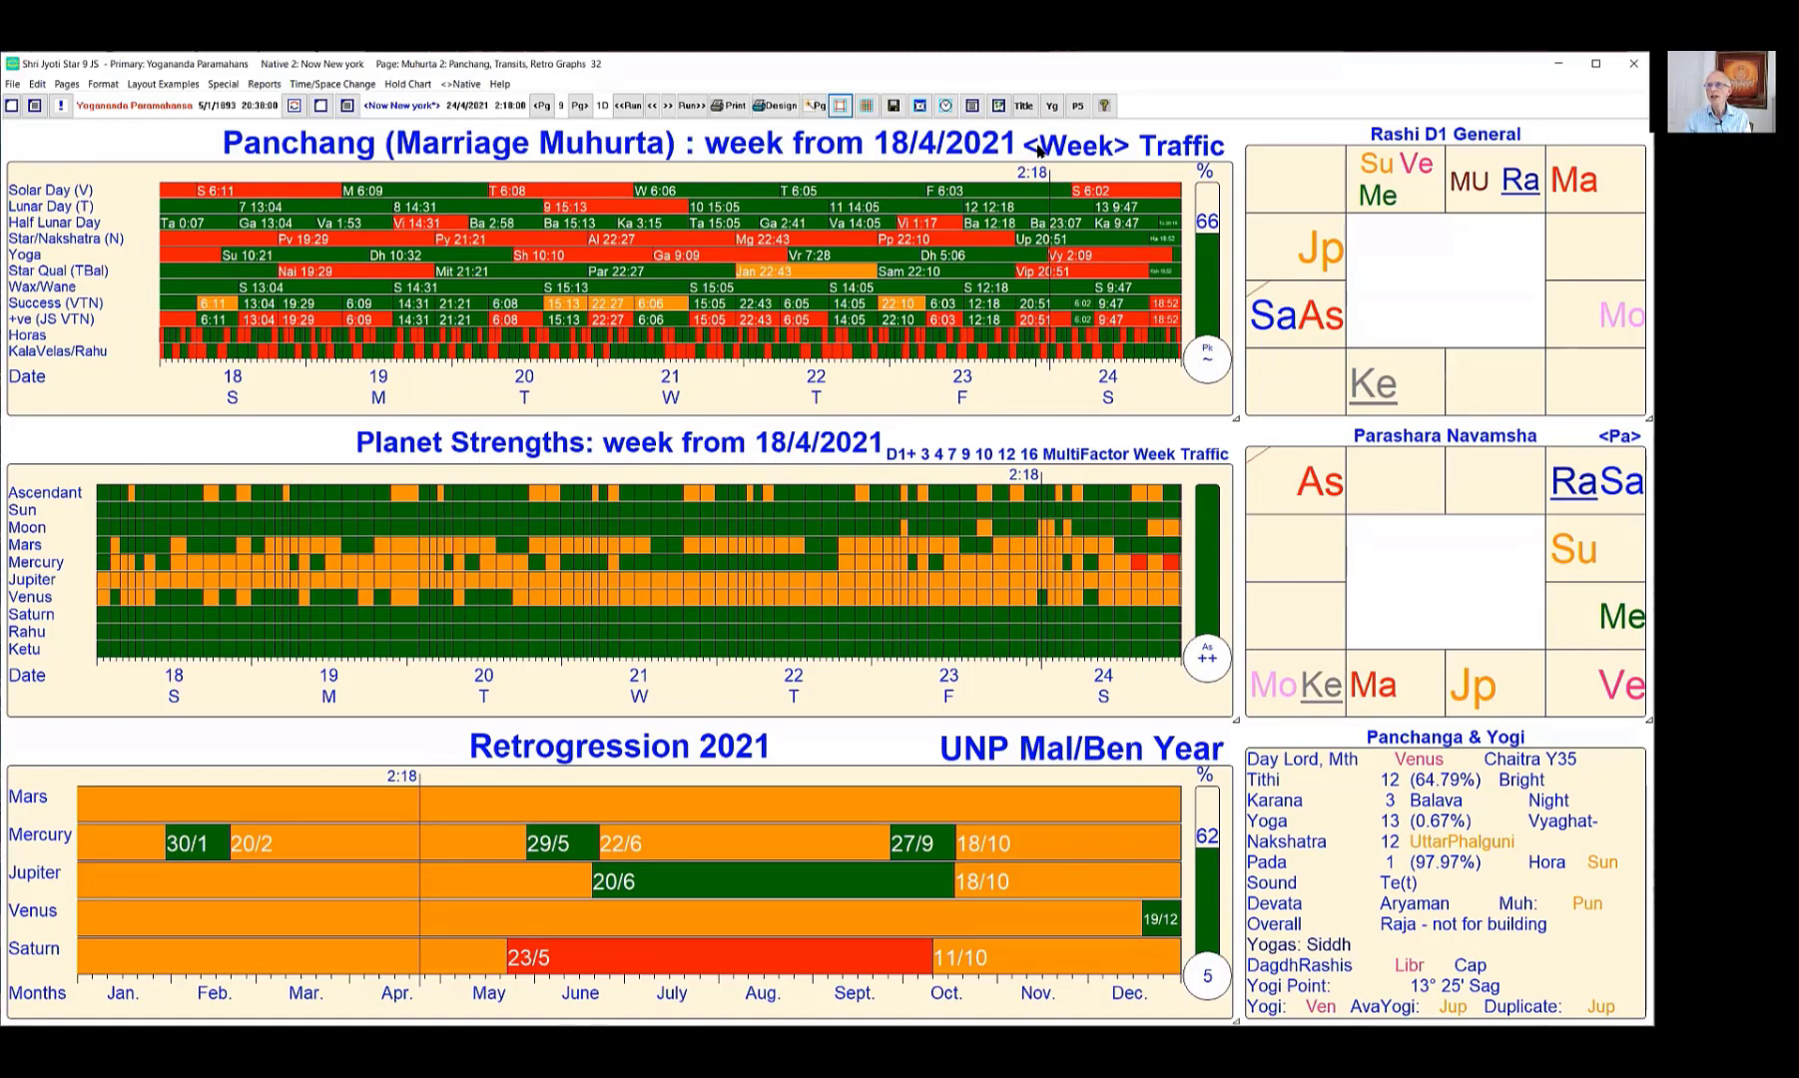
pyautogui.click(1038, 150)
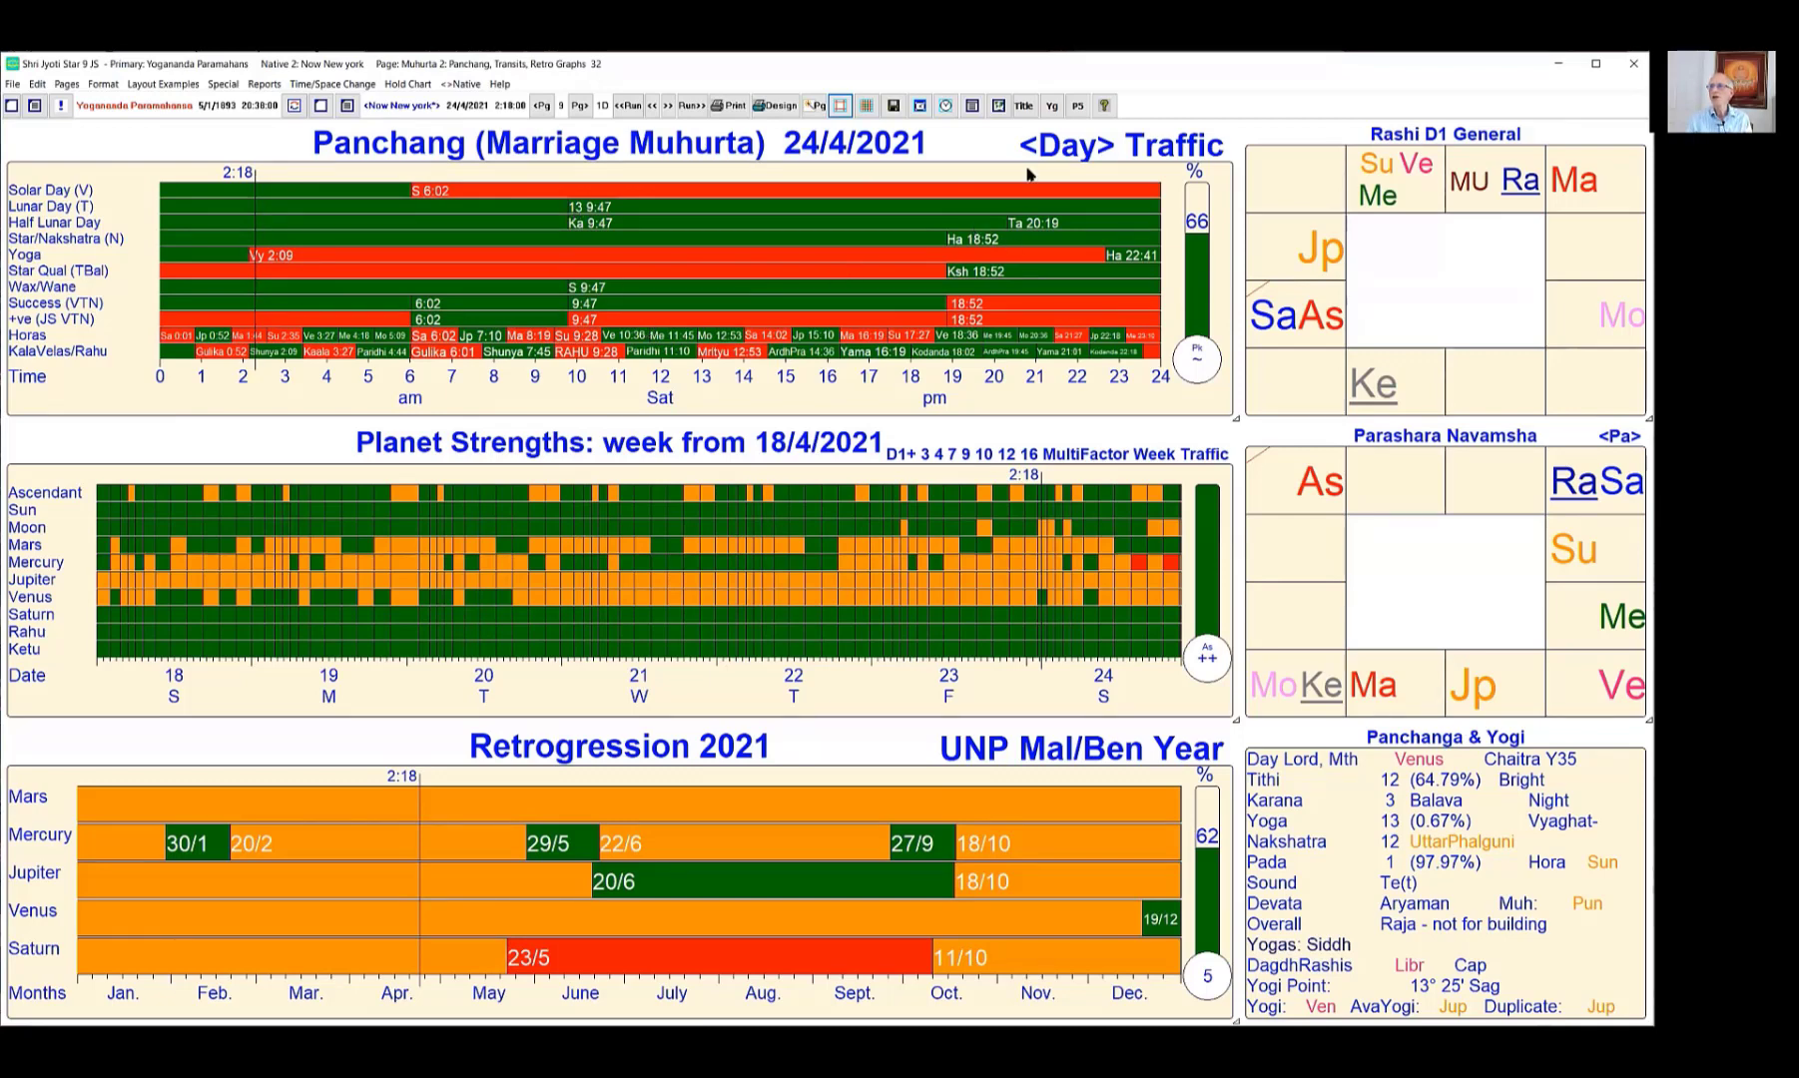
pyautogui.click(1101, 146)
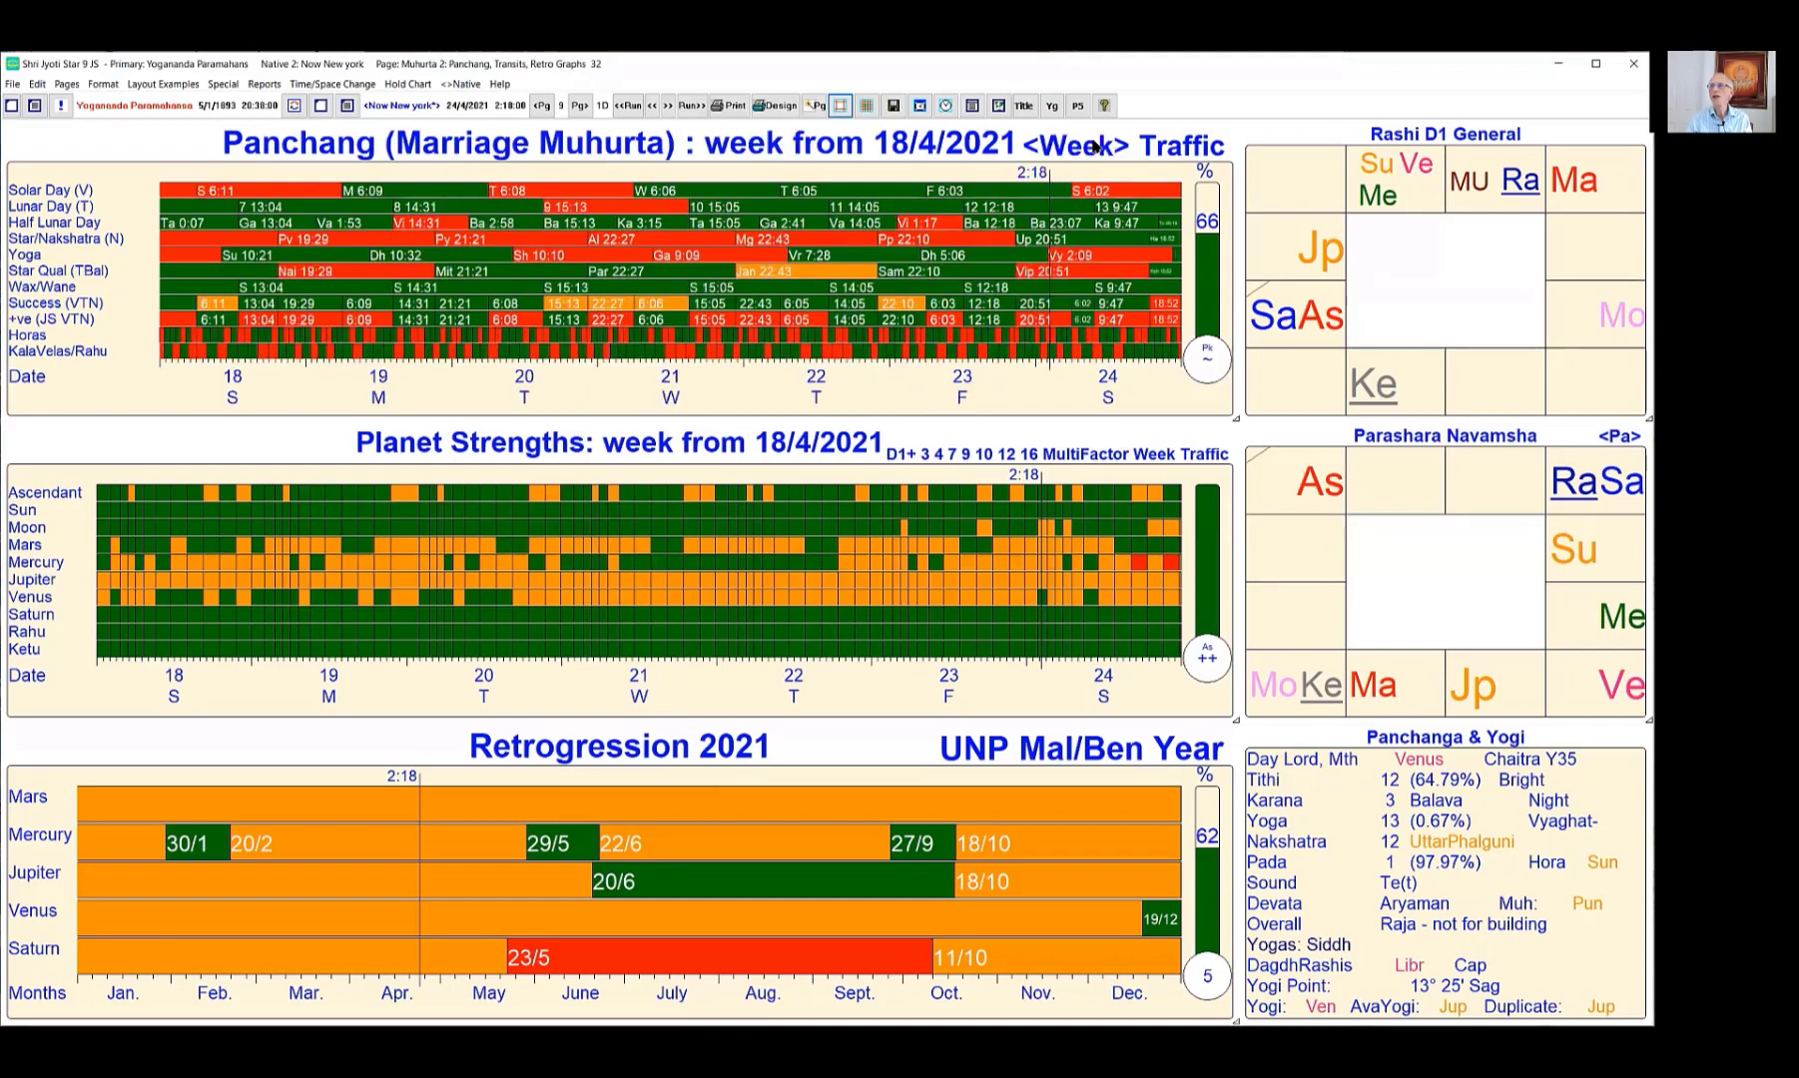
pyautogui.click(1112, 147)
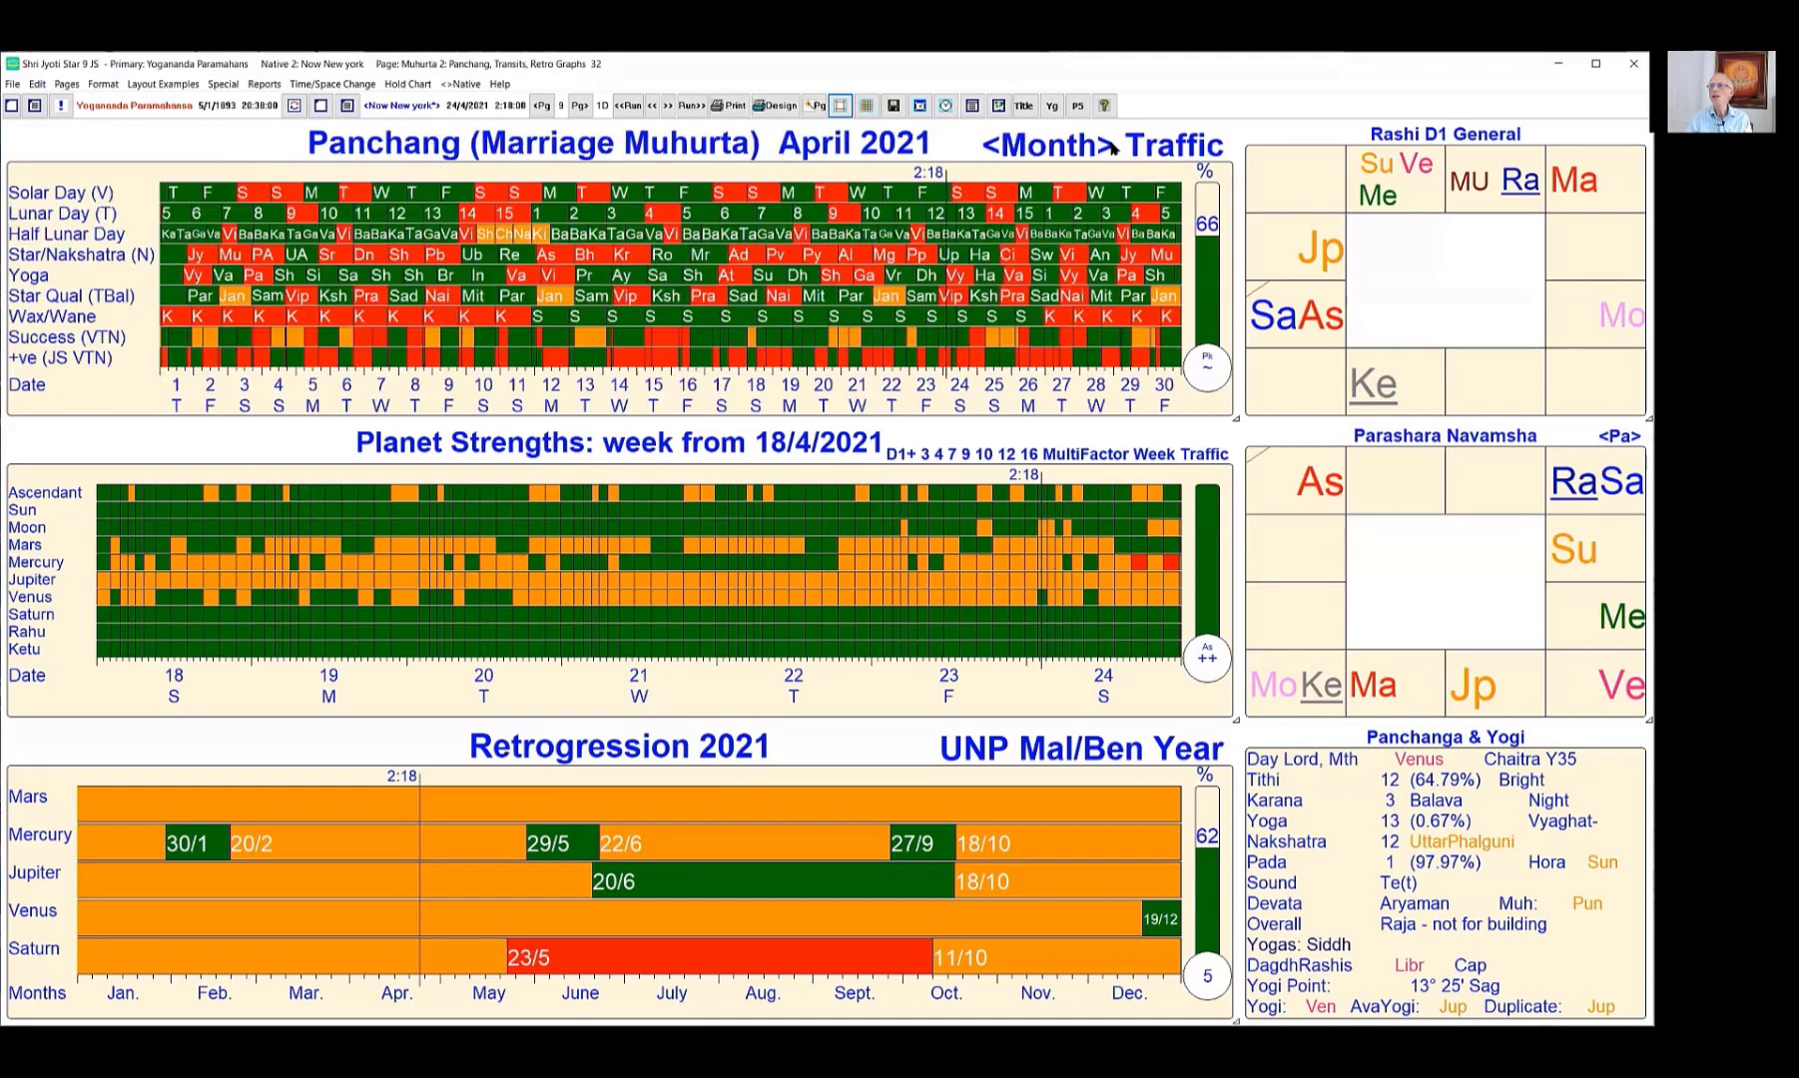
pyautogui.click(1108, 148)
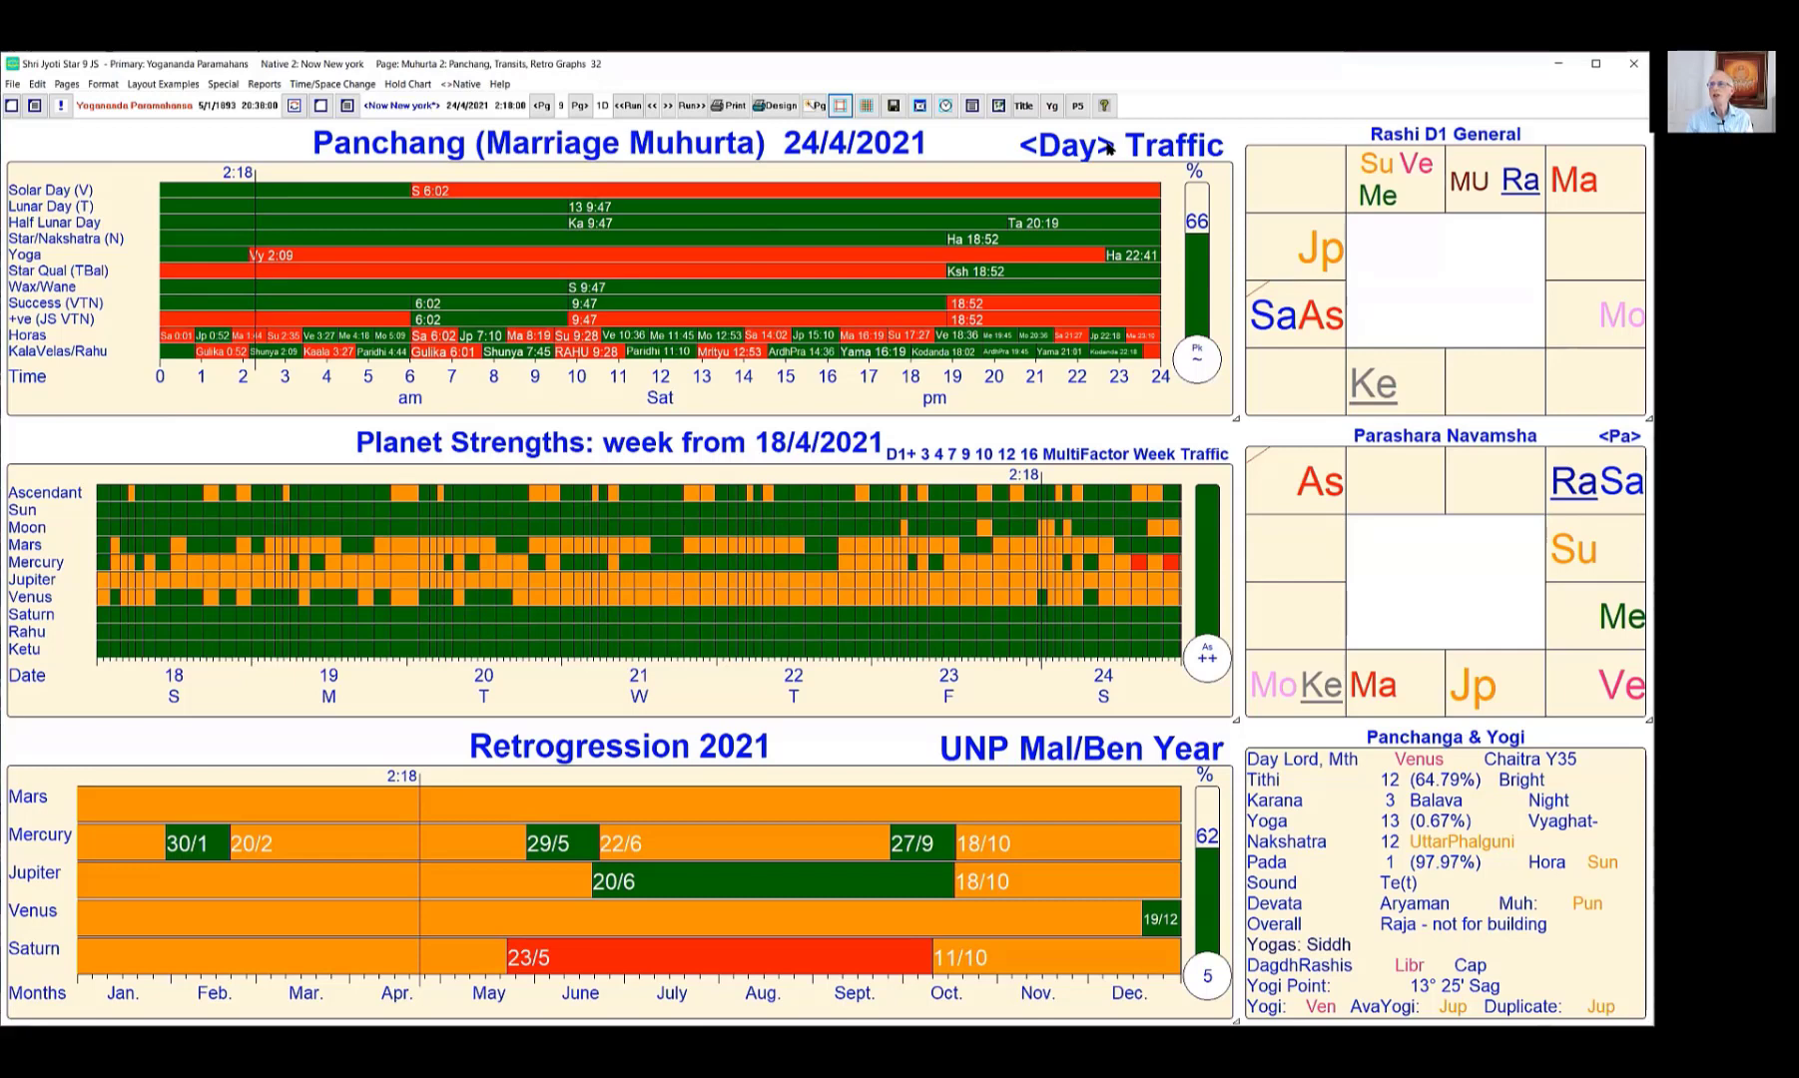
pyautogui.click(1034, 151)
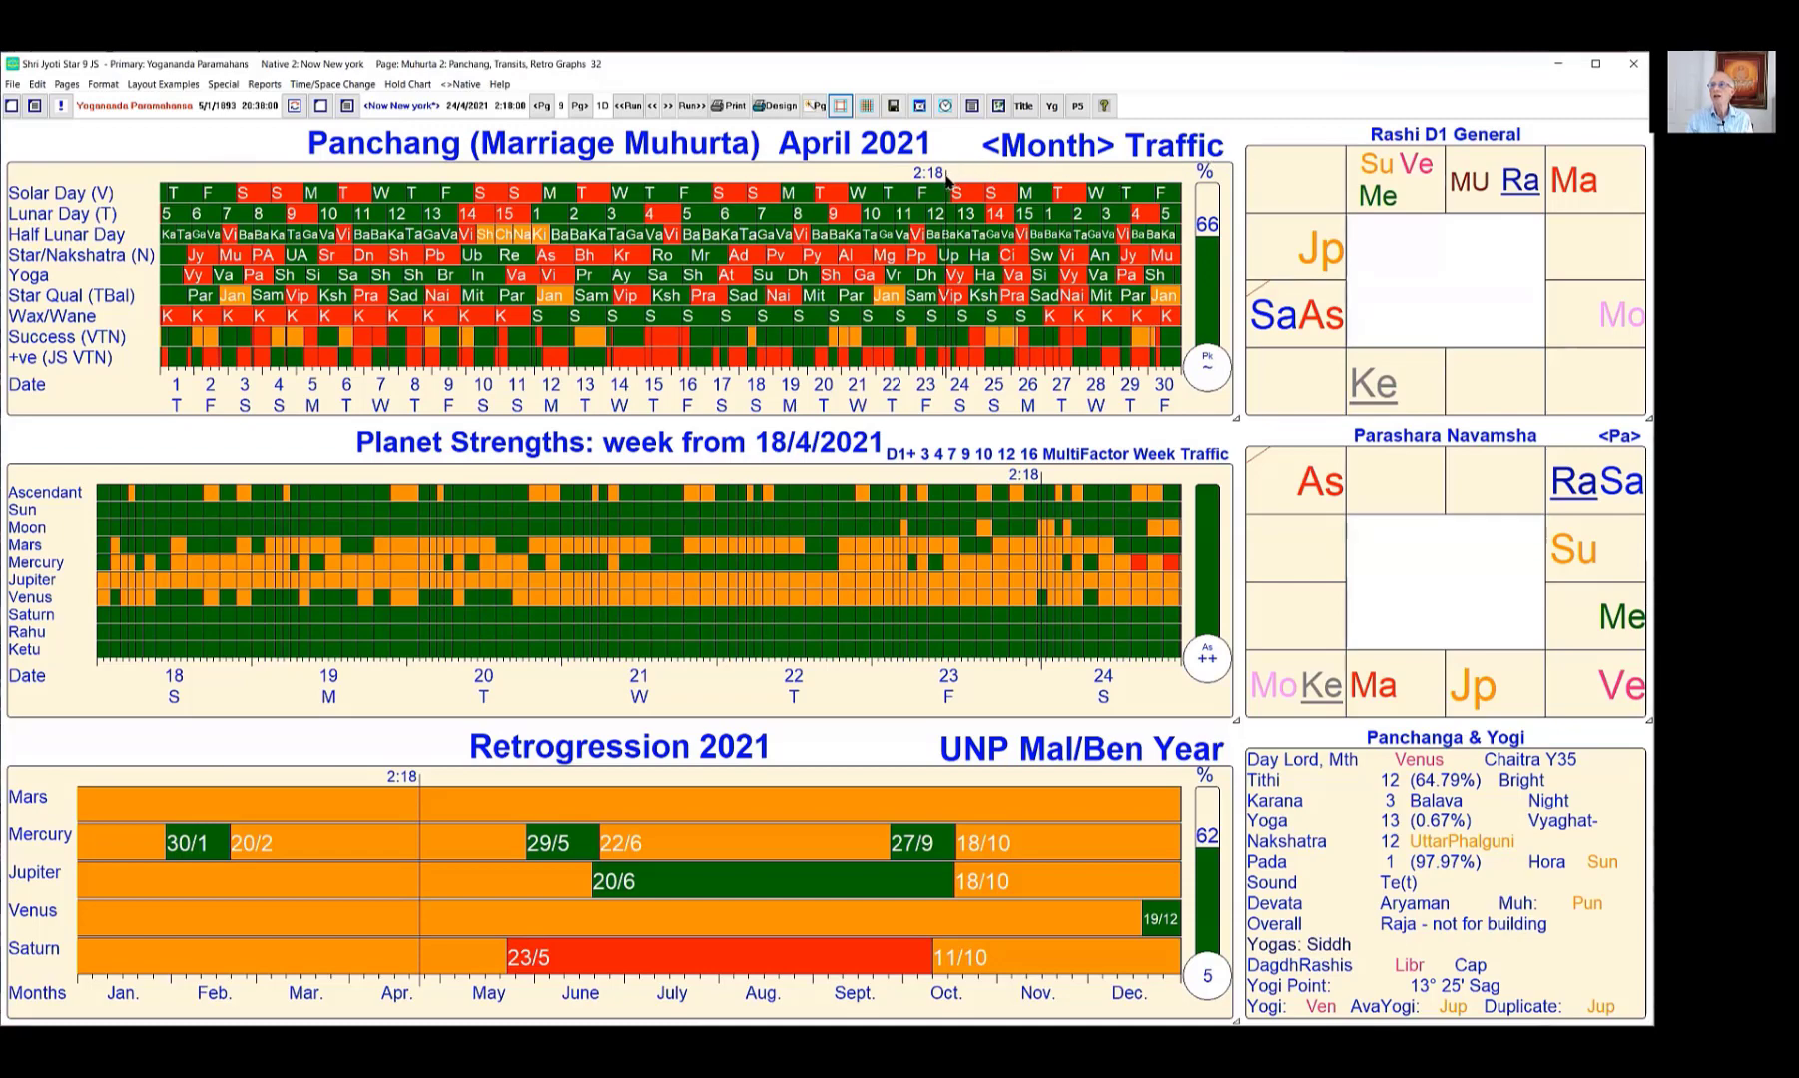
# Move the Panchang time line to 1 May 2021, set the time increment to 30 days and advance two increments to 30 June 2021.
pyautogui.moveTo(945, 175); pyautogui.dragTo(1194, 193)
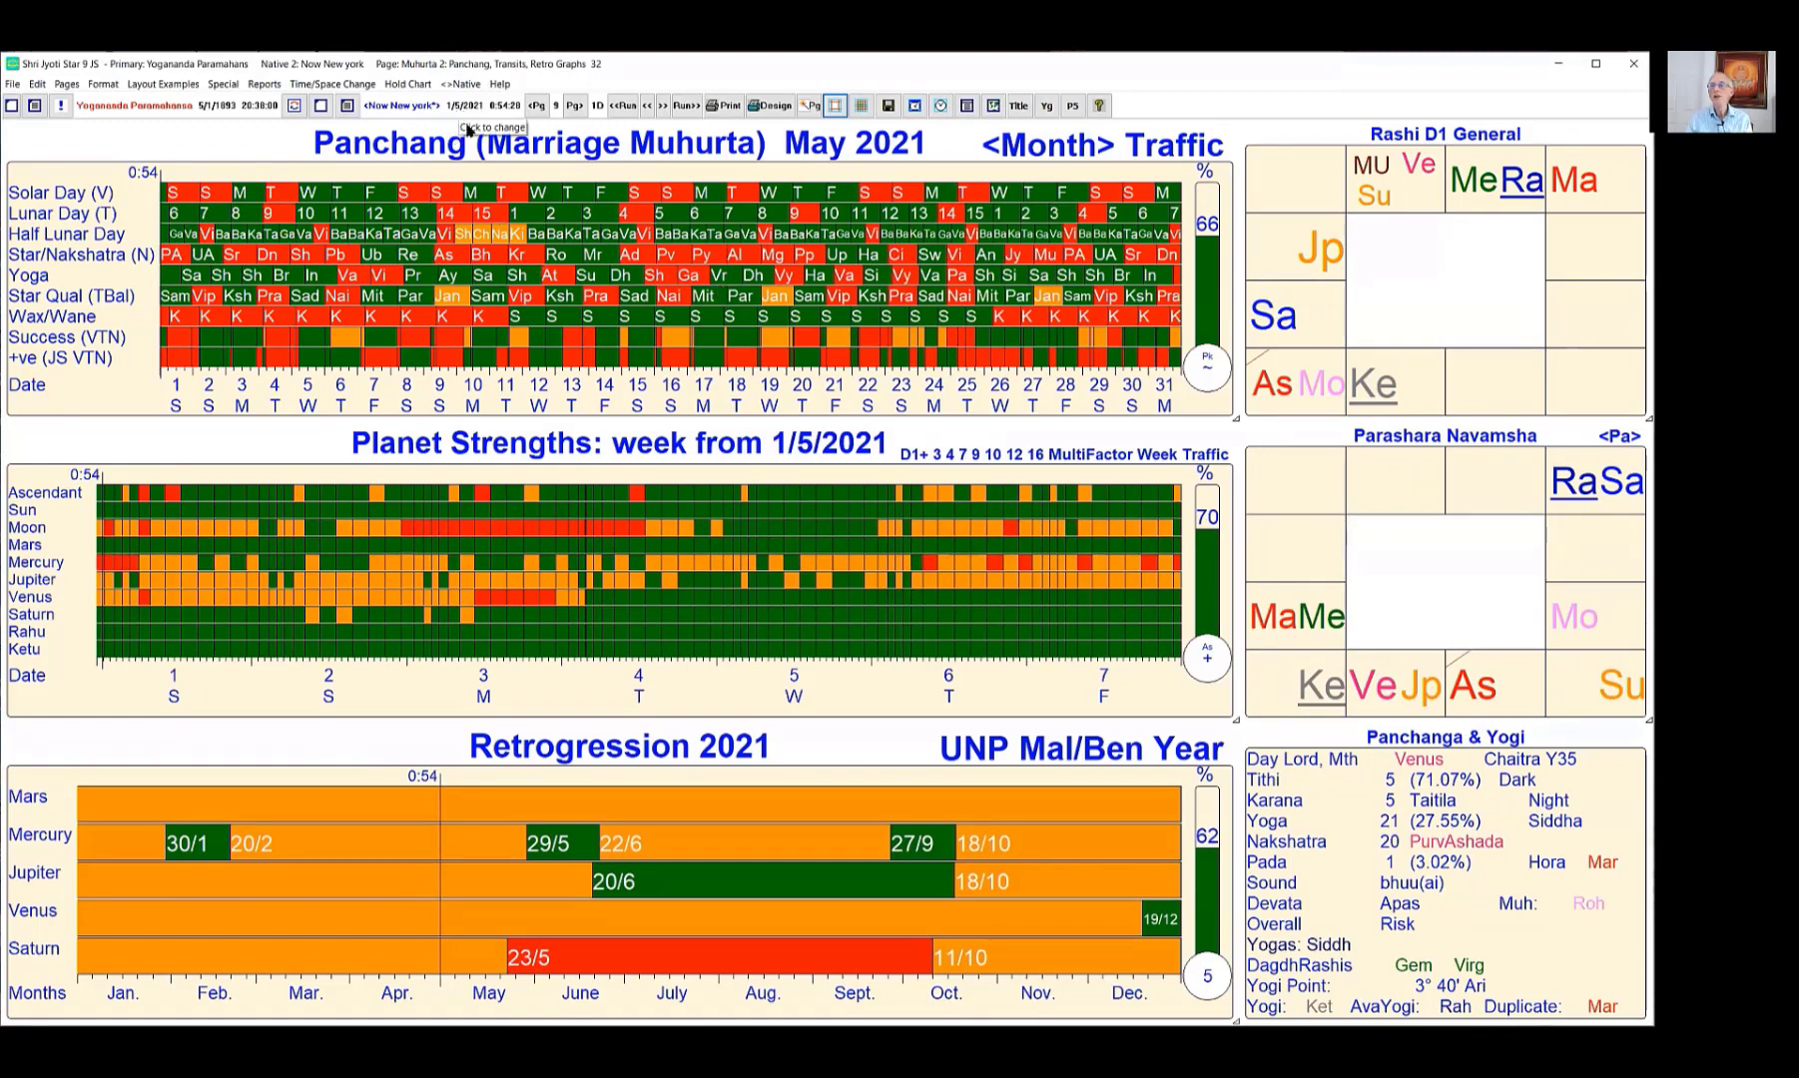
pyautogui.click(597, 106)
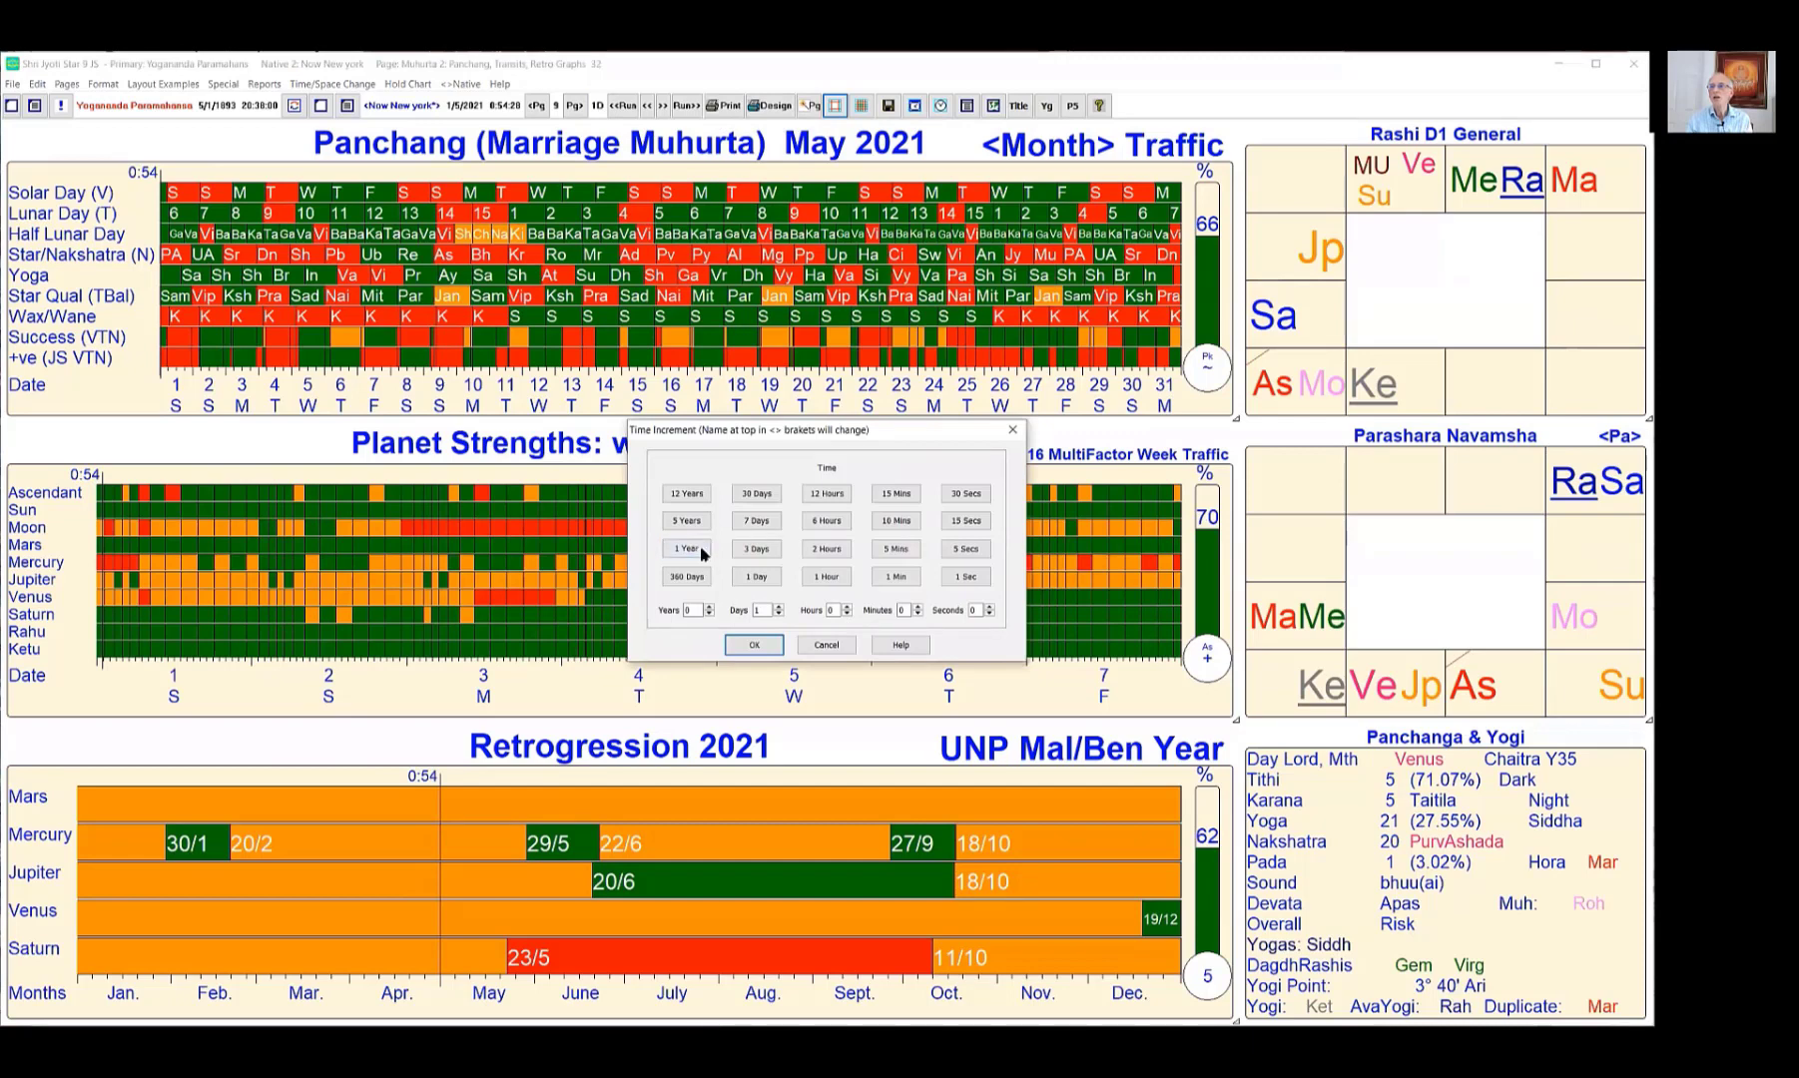
pyautogui.click(762, 497)
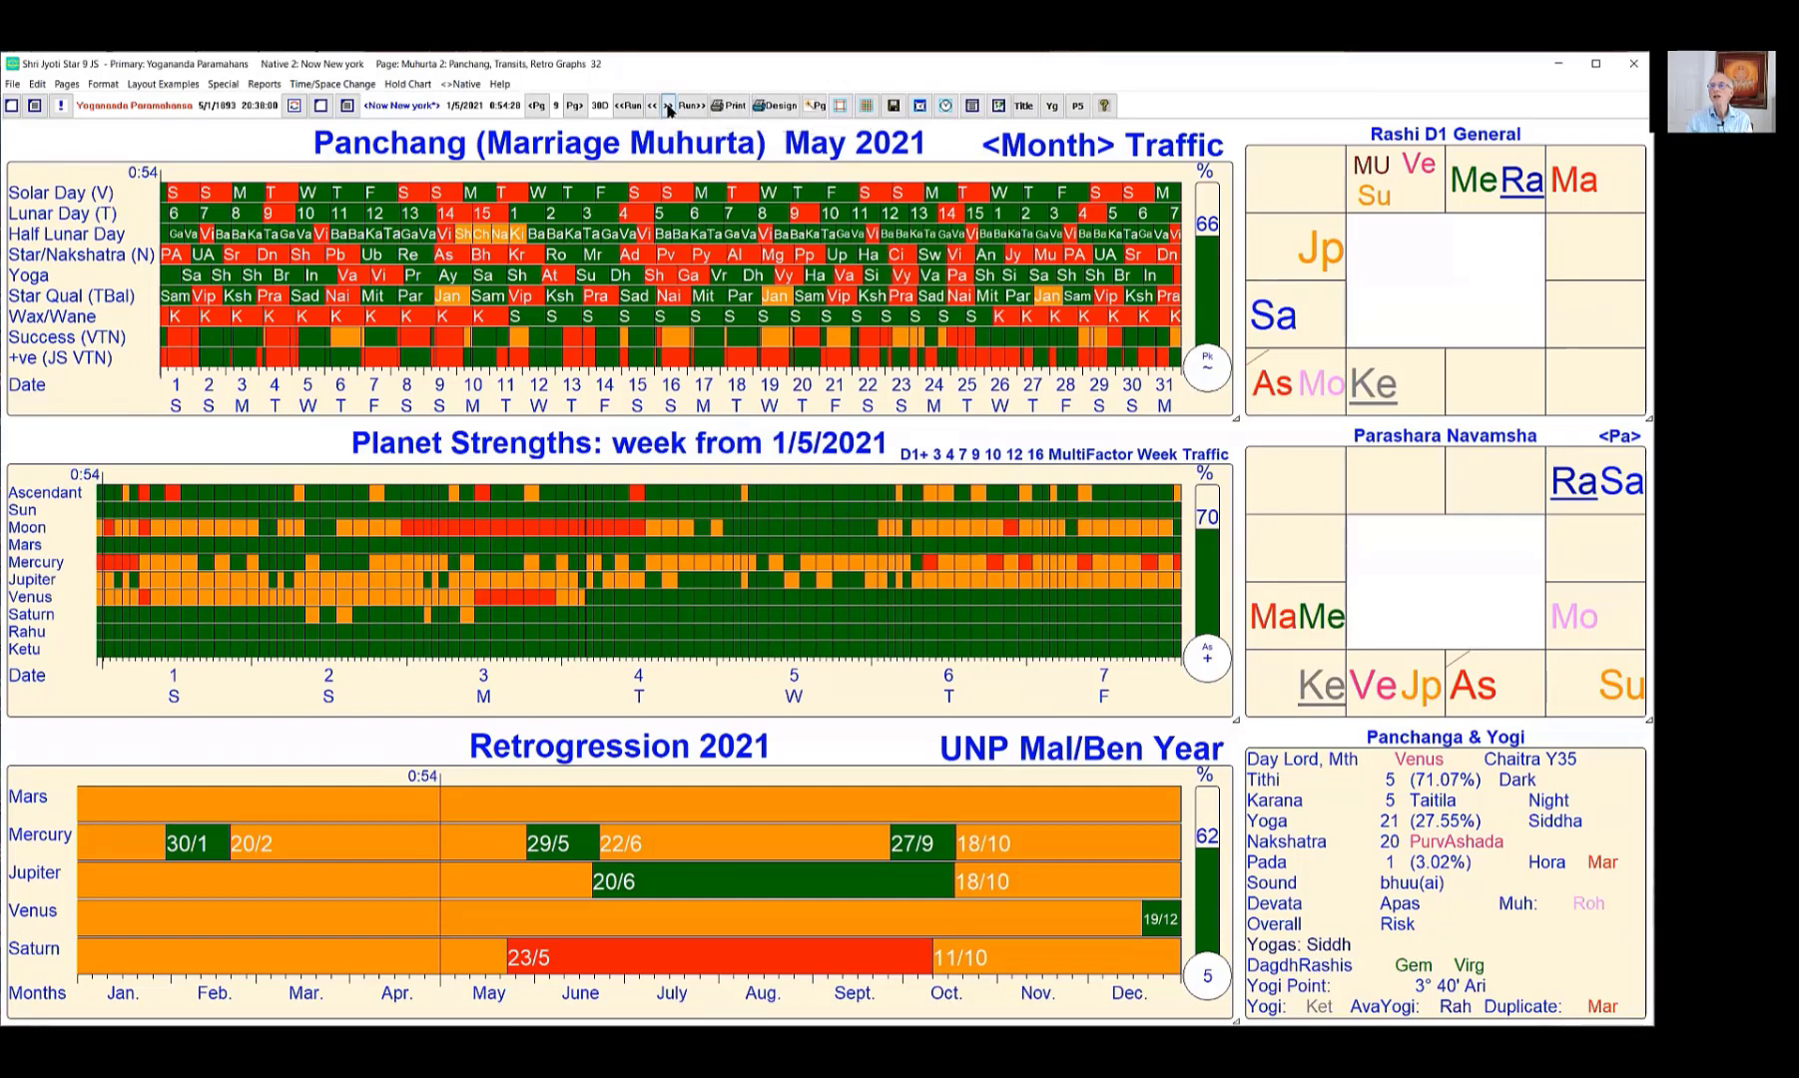
pyautogui.click(667, 106)
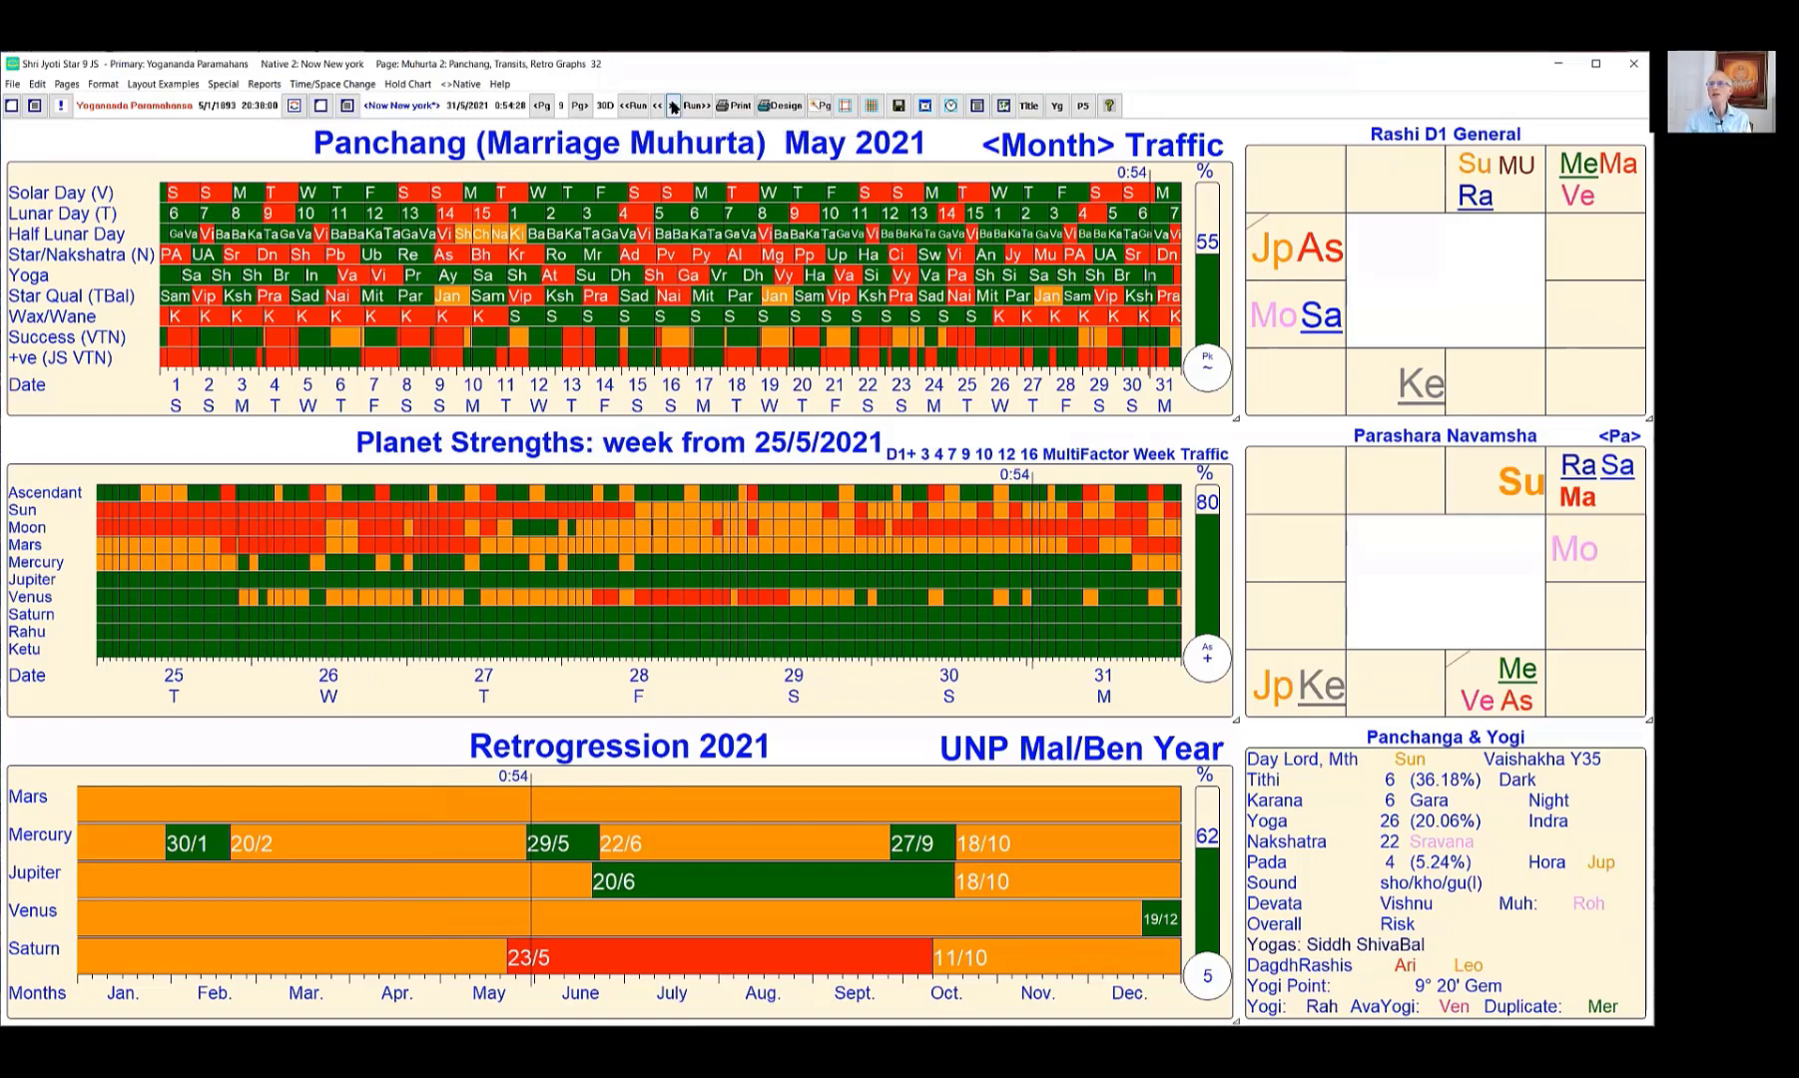
pyautogui.click(673, 106)
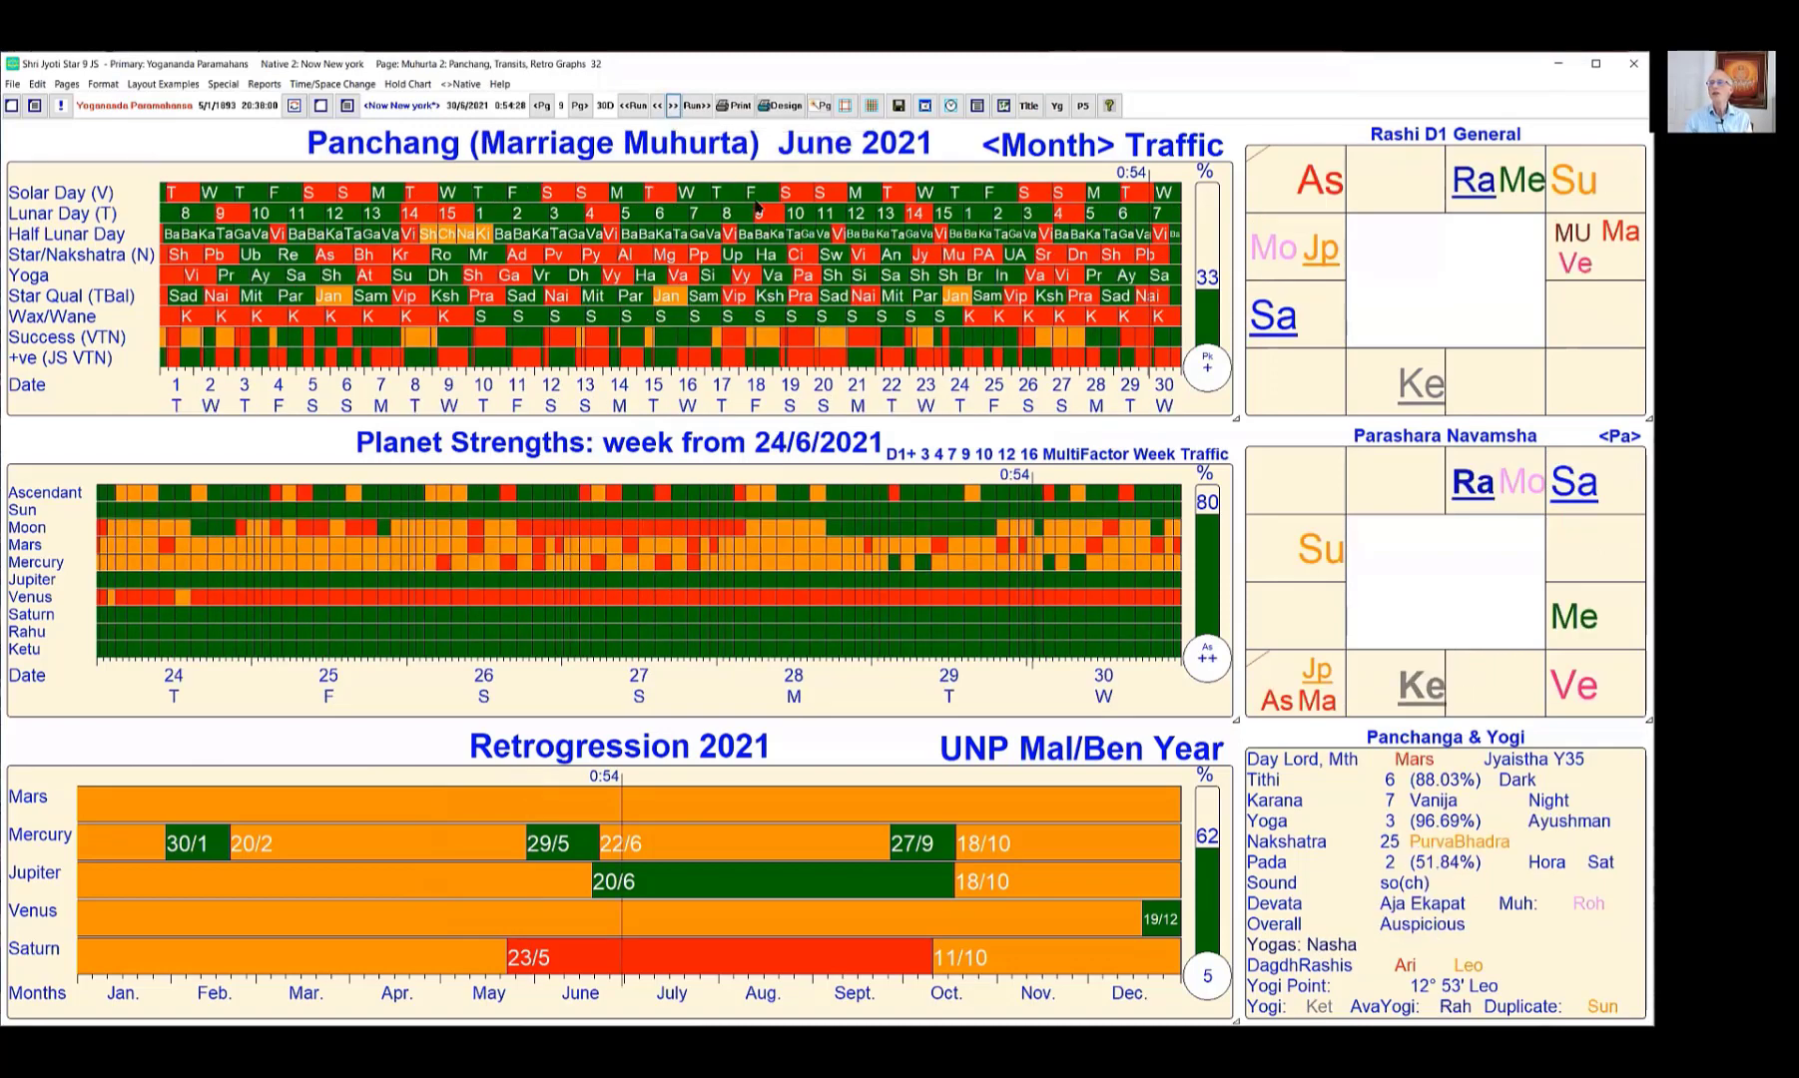
# Advance the date to 30 July 2021 with the Time Change bar and close the bar.
pyautogui.click(925, 106)
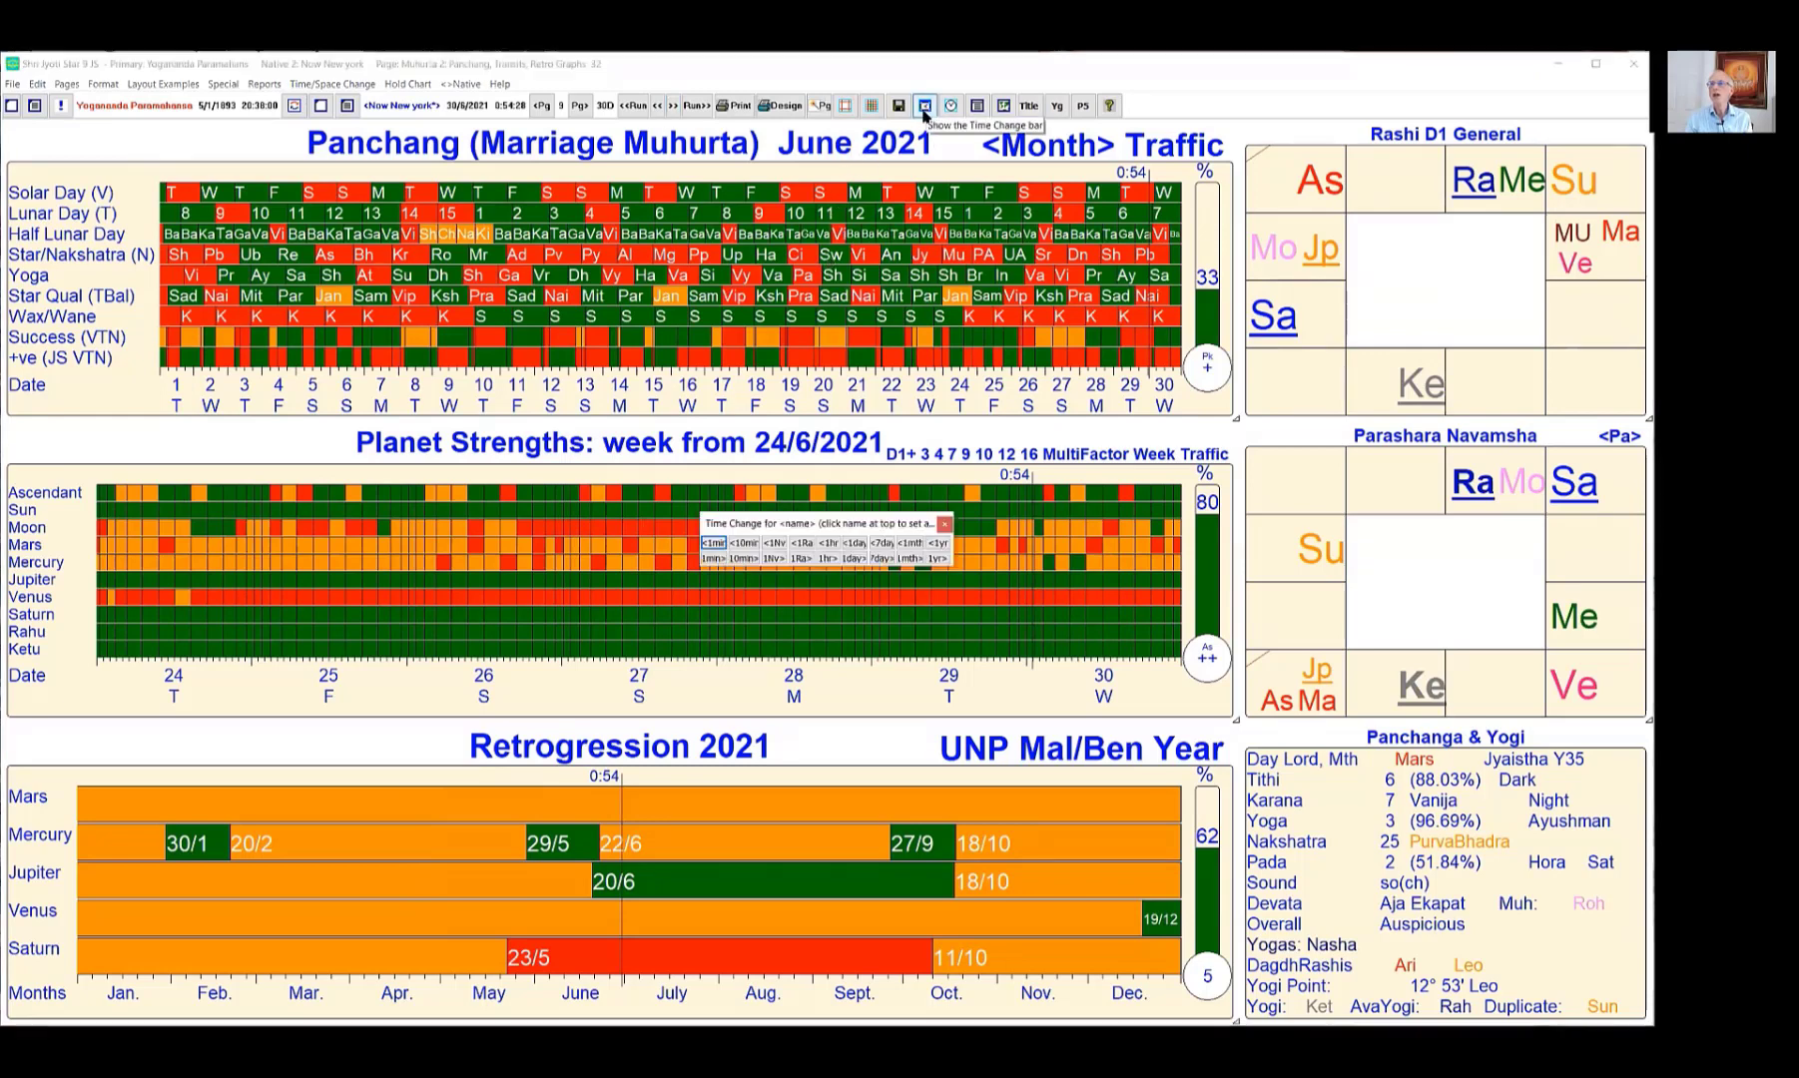
pyautogui.click(910, 559)
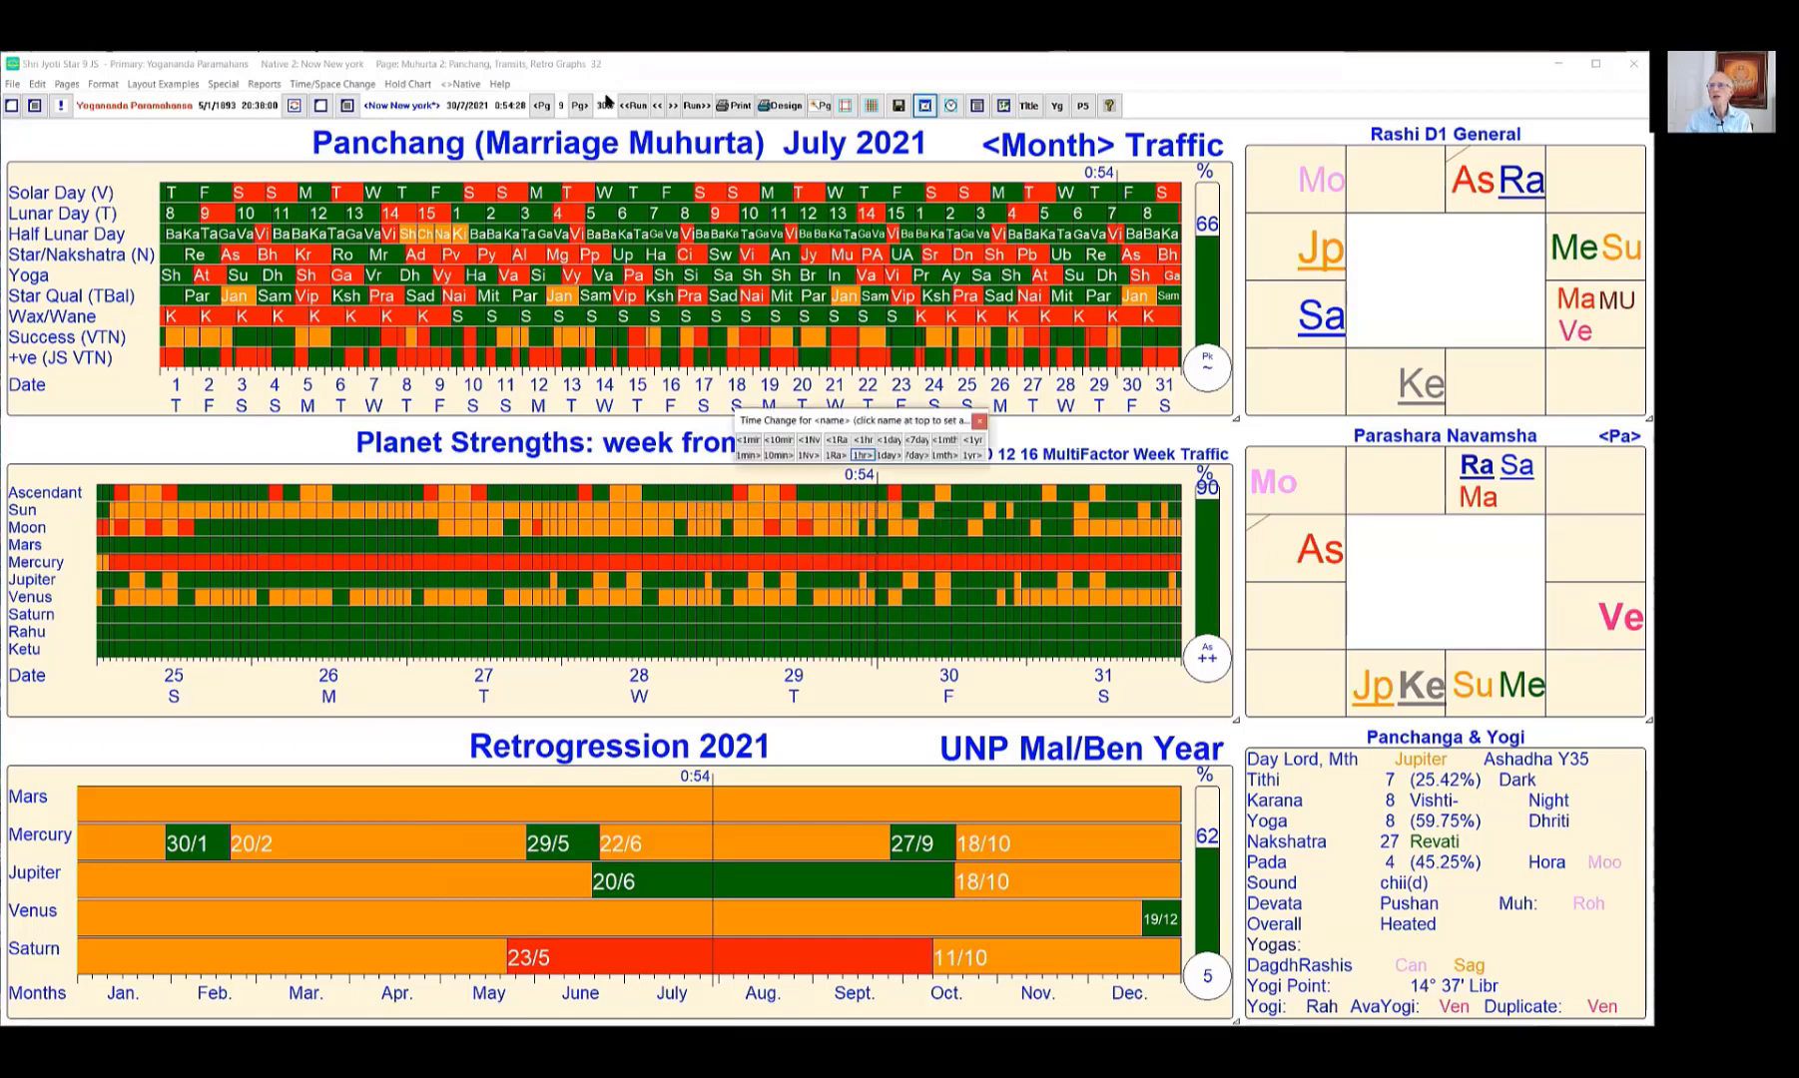
pyautogui.click(978, 423)
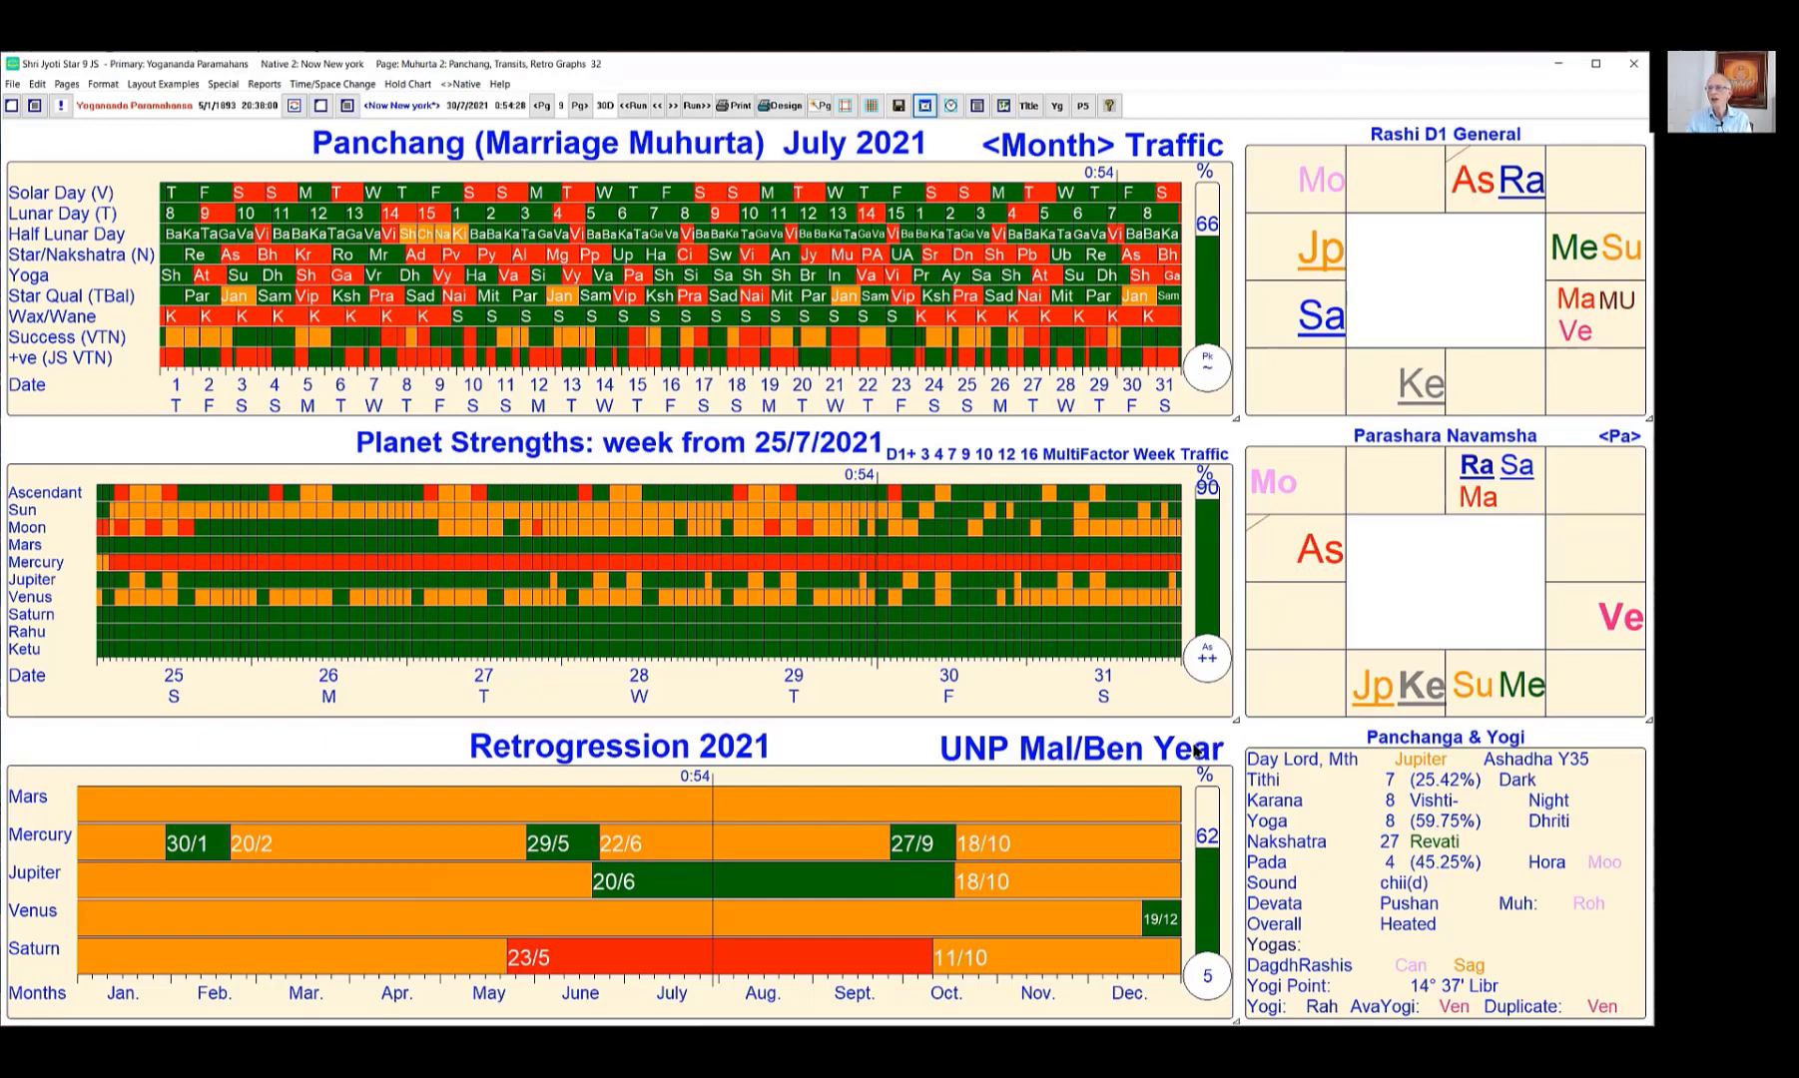
# Set the date to 13 April 2021 on the Retrogression graph, keeping its period at Year.
pyautogui.click(1198, 750)
pyautogui.click(1198, 751)
pyautogui.click(386, 800)
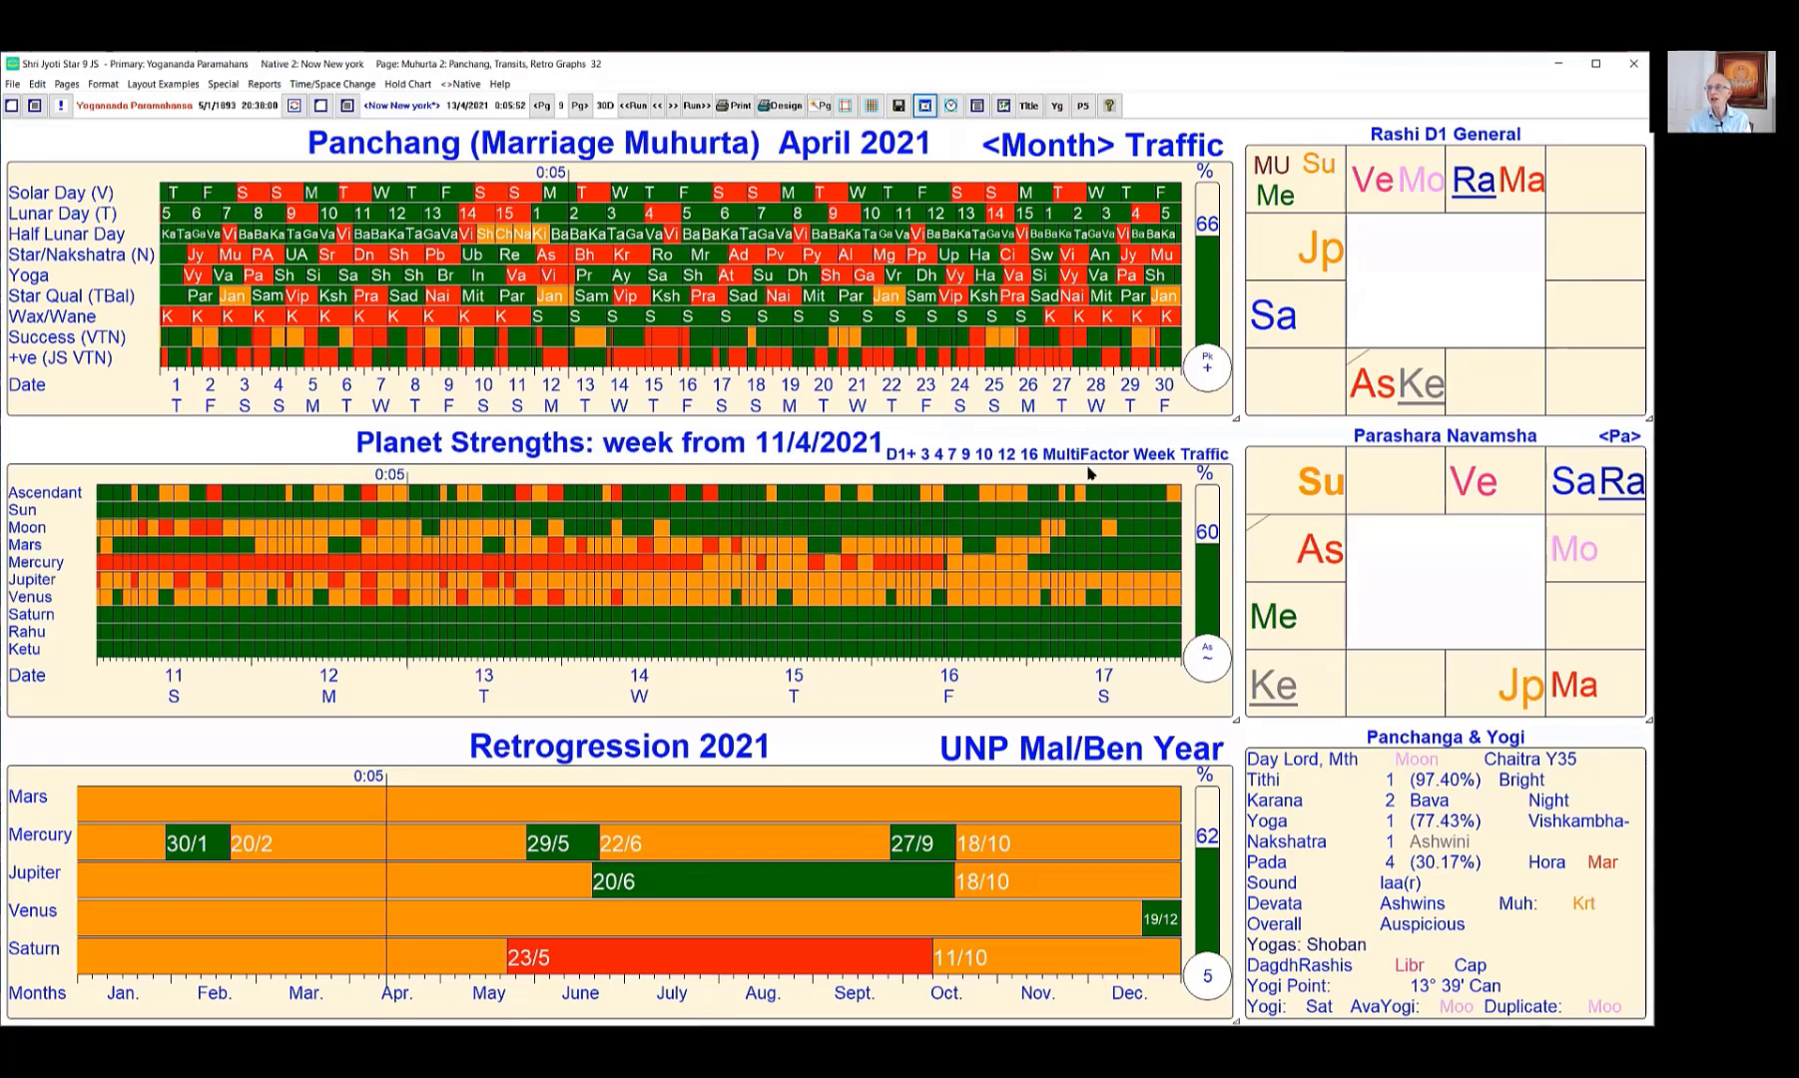
# Switch the Planet Strengths graph to the Day period and move its time line to 7:11.
pyautogui.click(1148, 459)
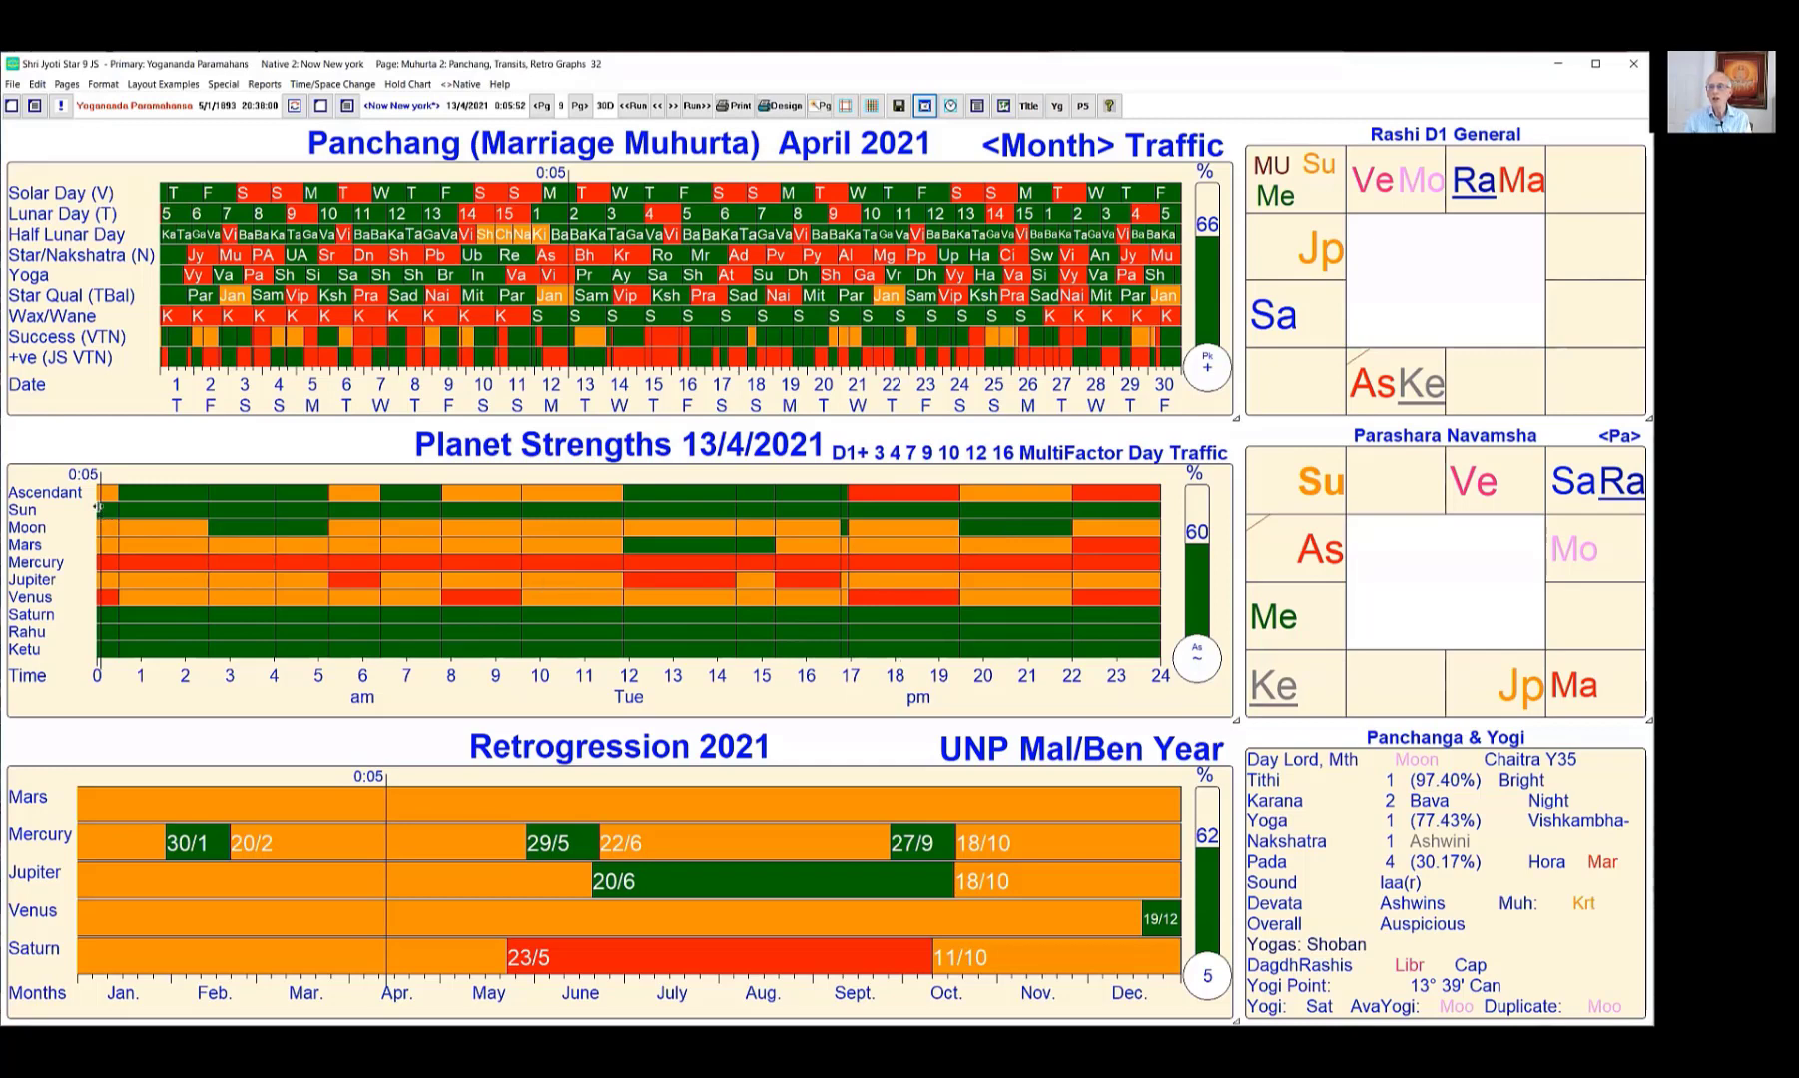
pyautogui.moveTo(97, 507); pyautogui.dragTo(415, 534)
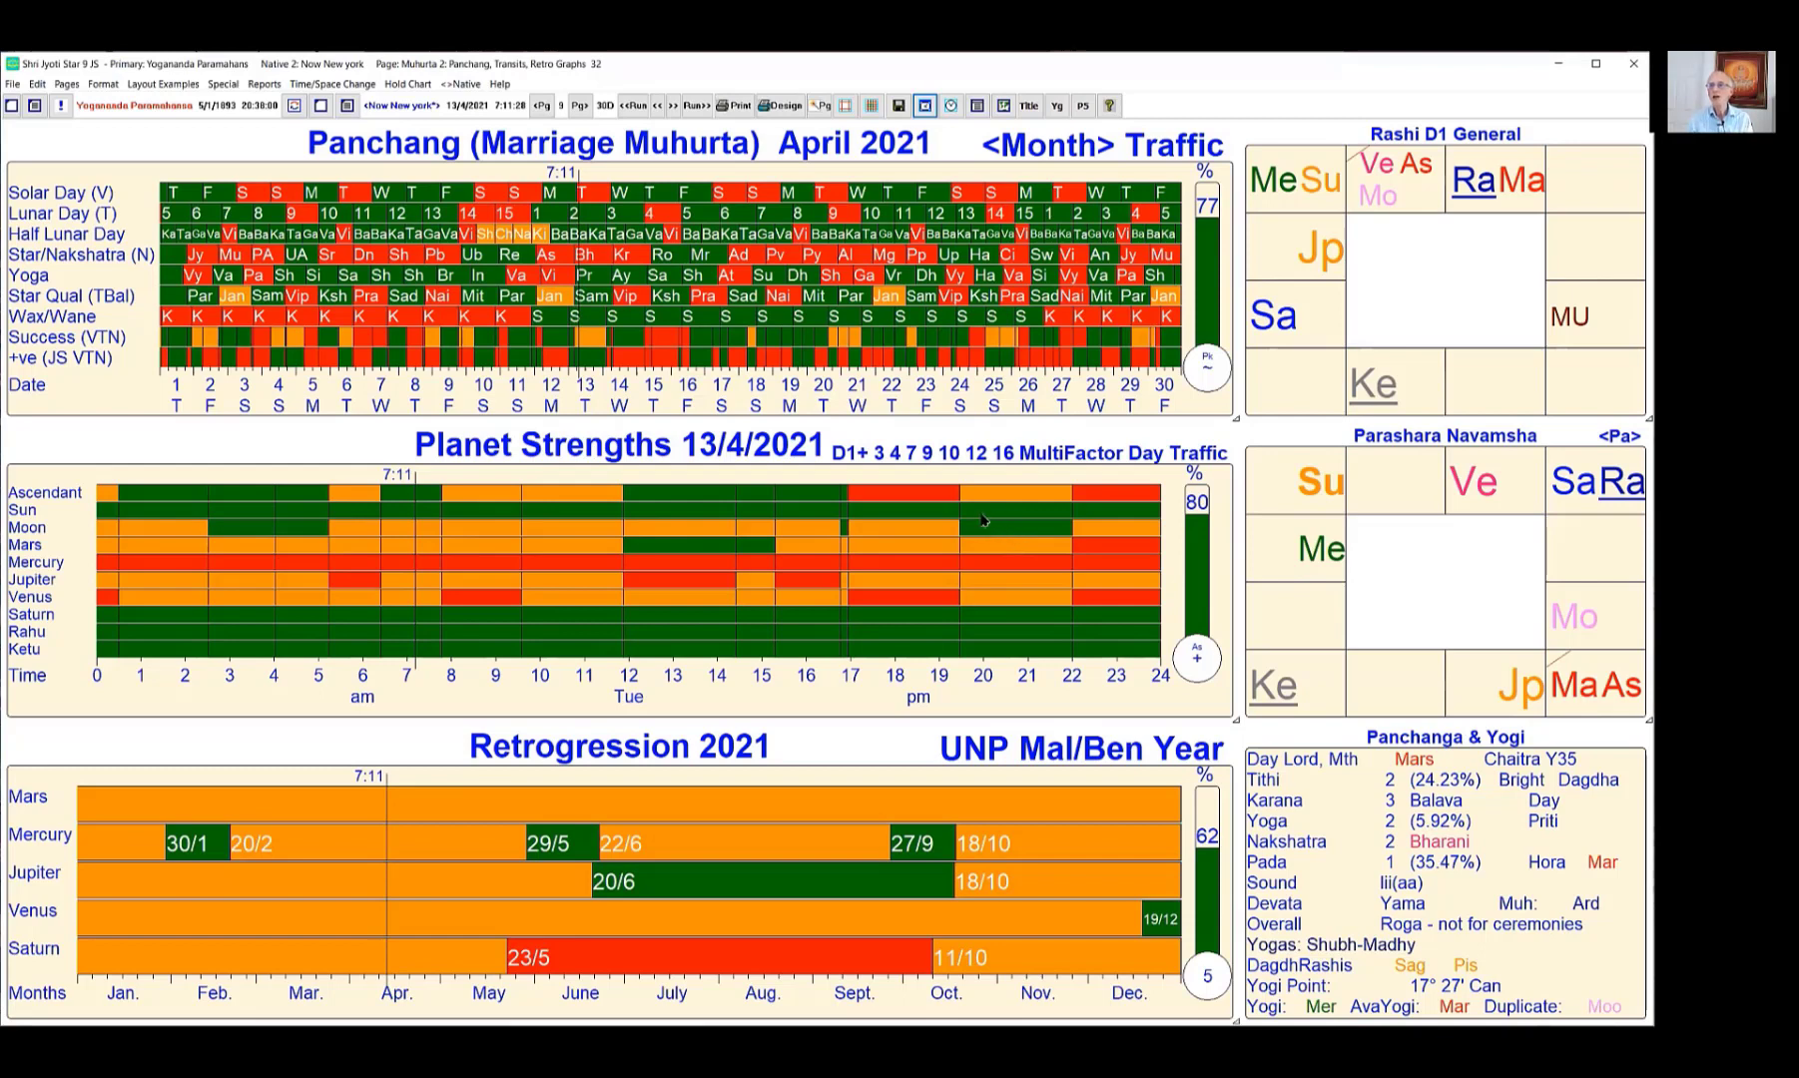
# View the Planet Strengths graph for divisional chart 3 and for divisional chart 9.
pyautogui.click(882, 454)
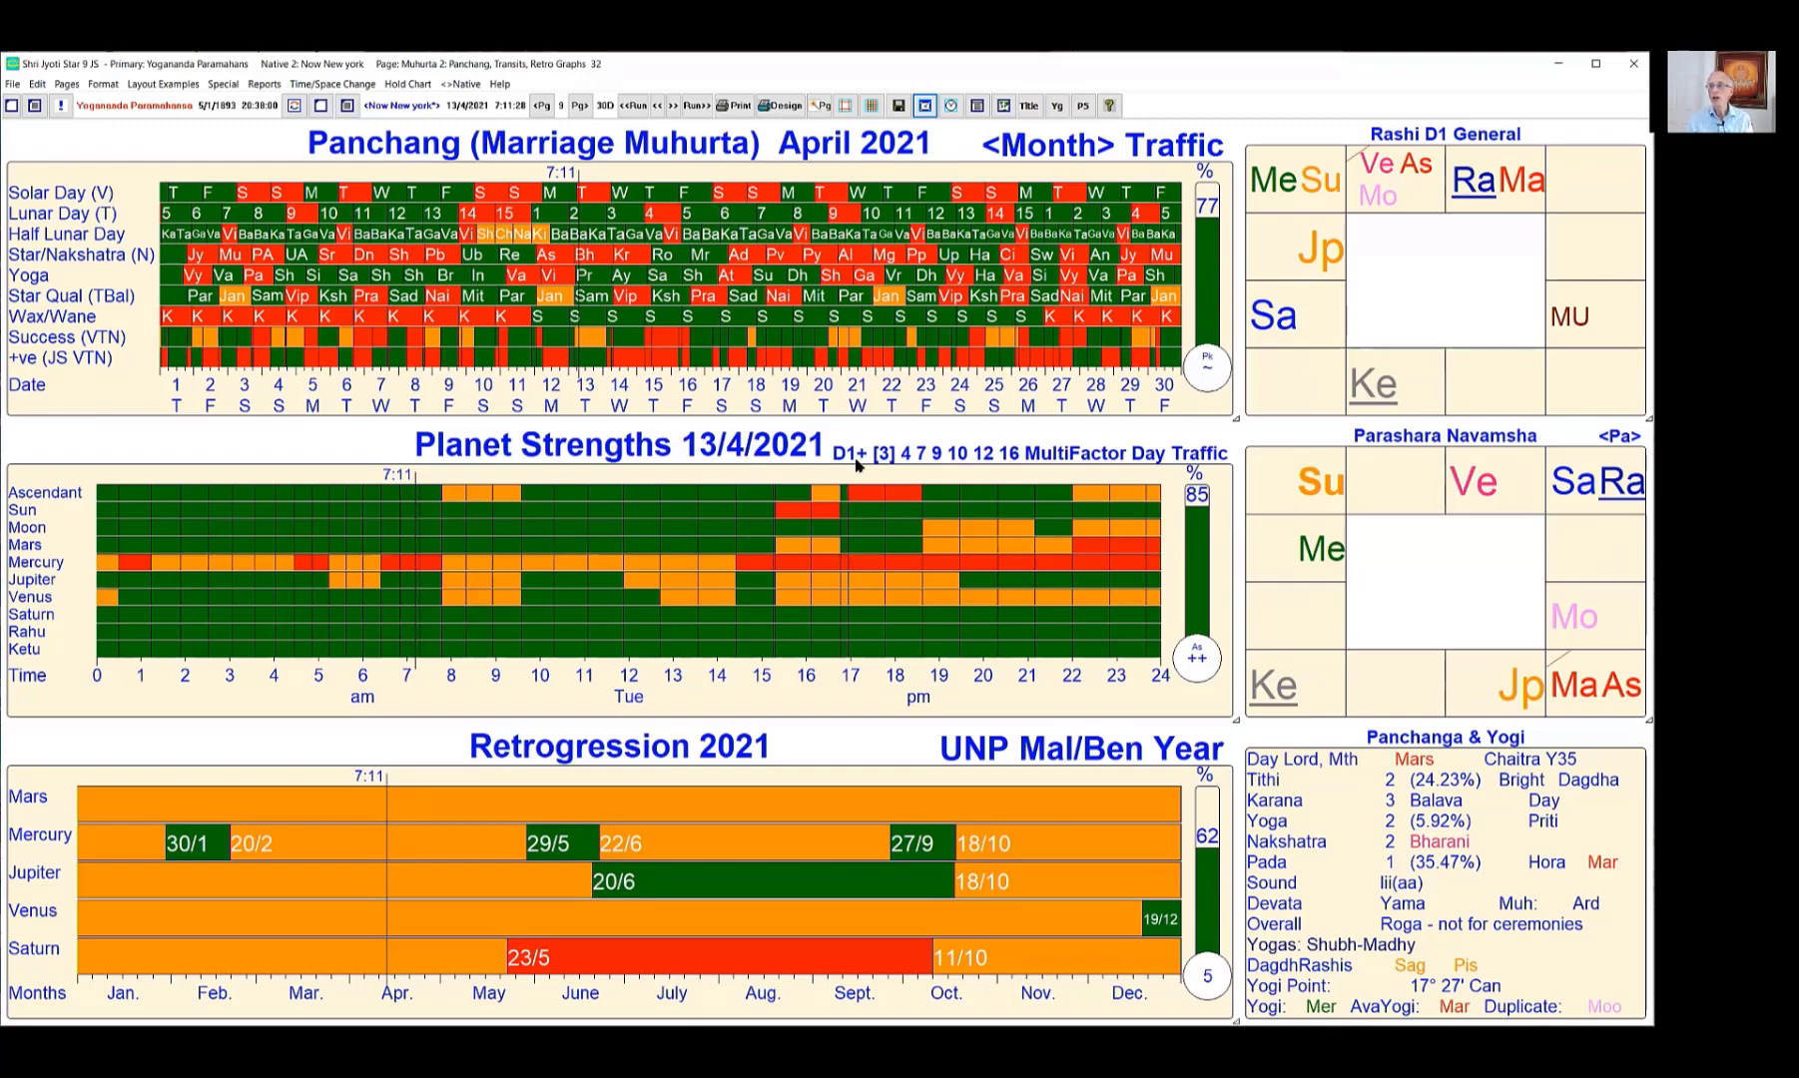
pyautogui.click(936, 455)
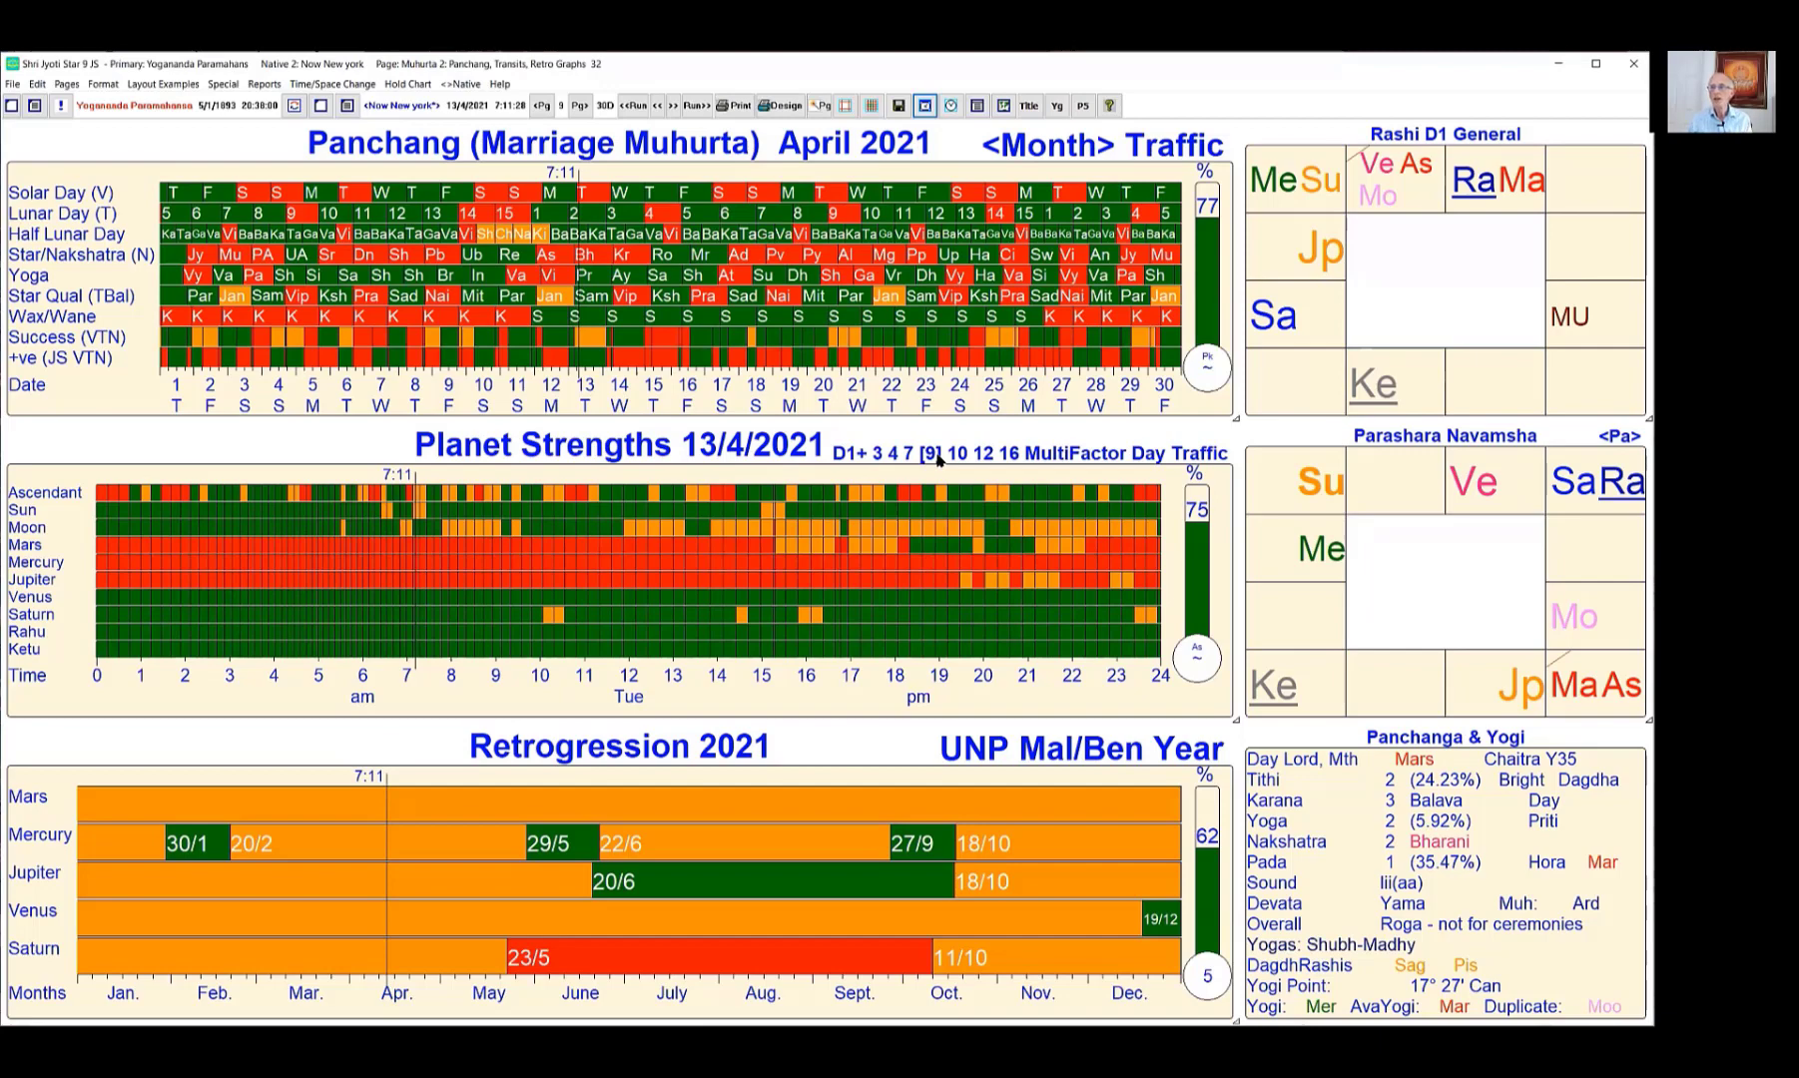
# Replace the Planet Strengths graph with the Muhurta: Transit Impact on Natal Planets graph.
pyautogui.click(651, 564)
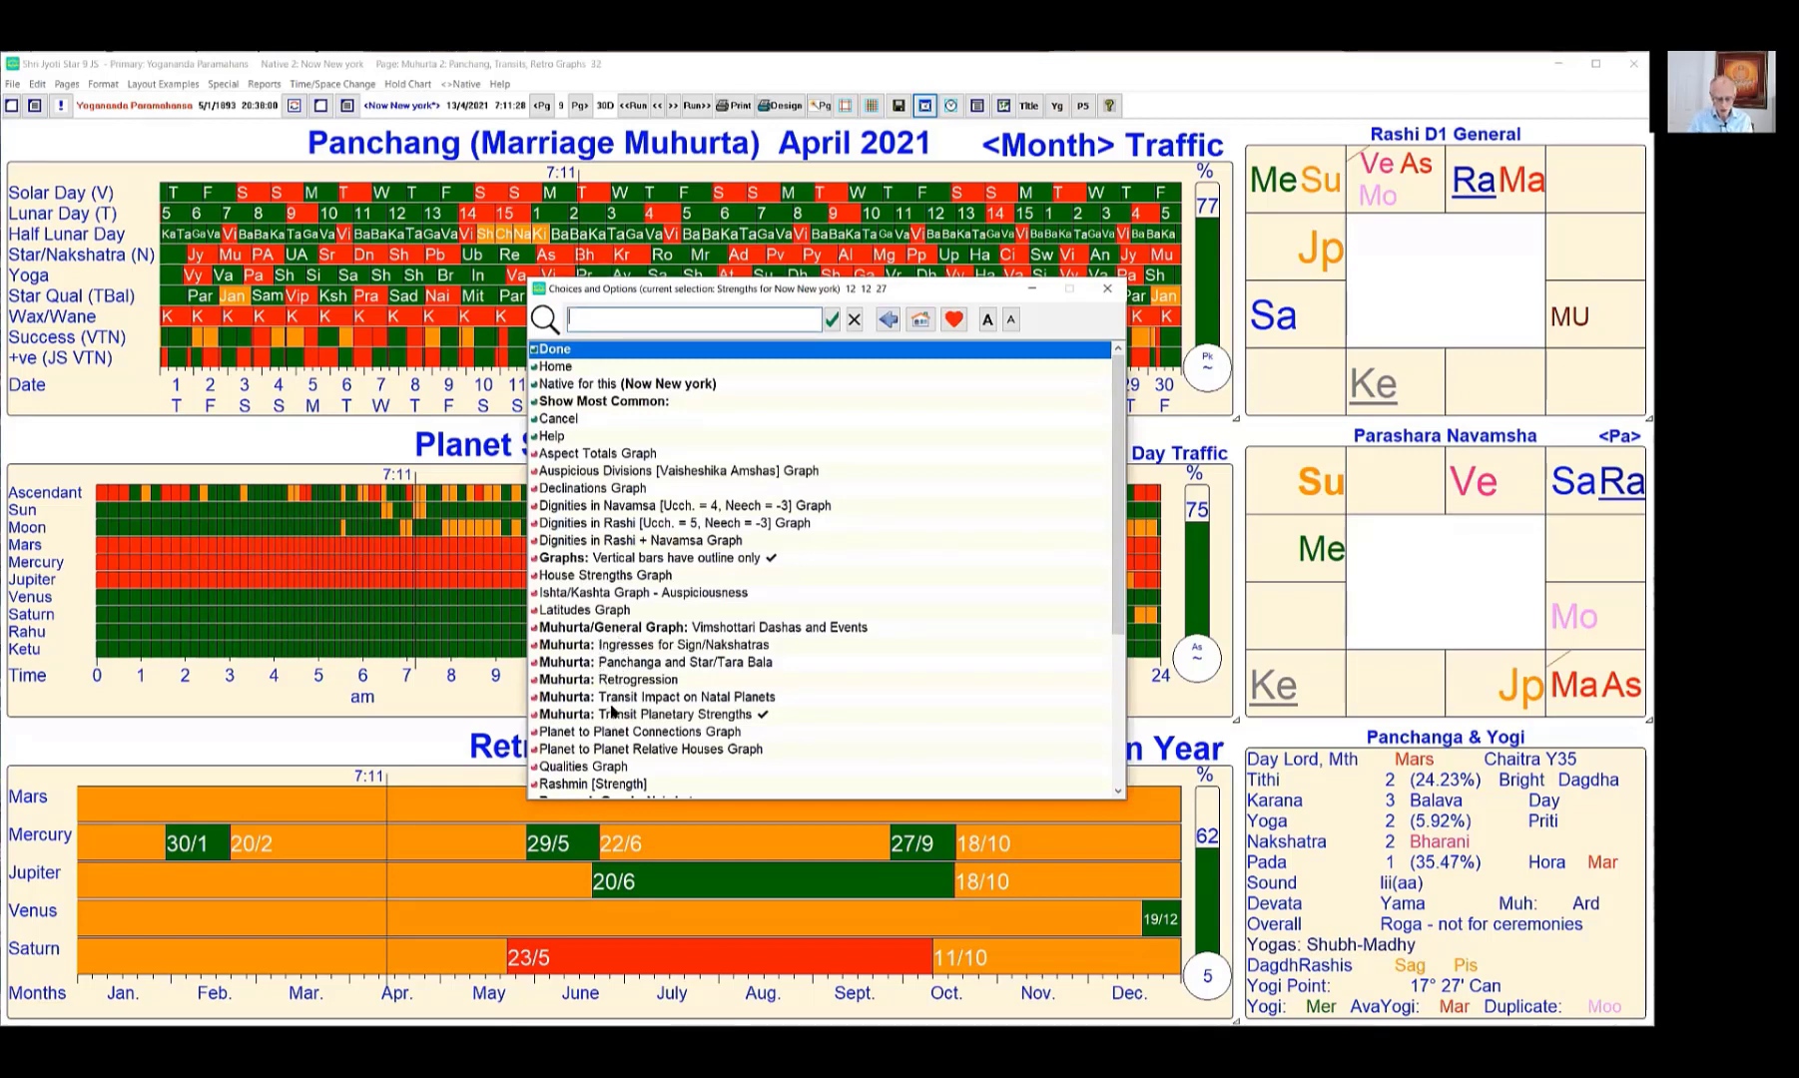
pyautogui.write('muh')
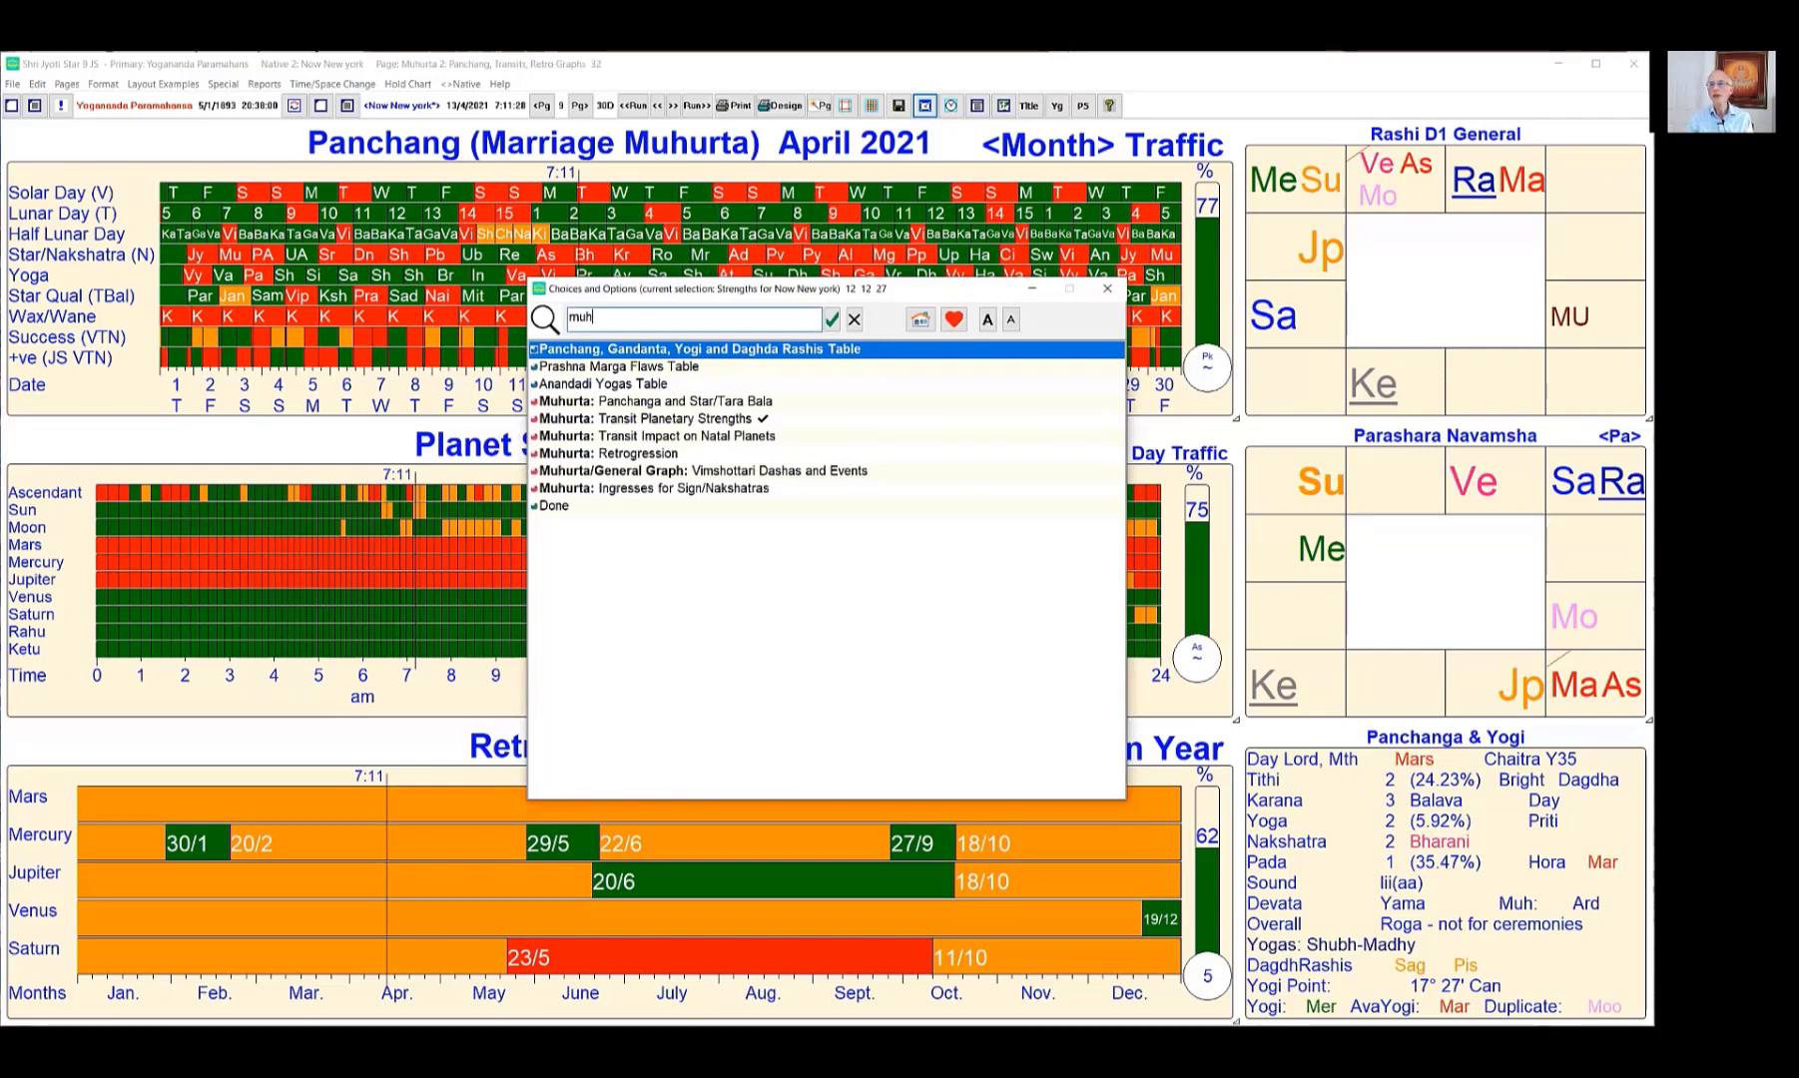
pyautogui.doubleClick(627, 438)
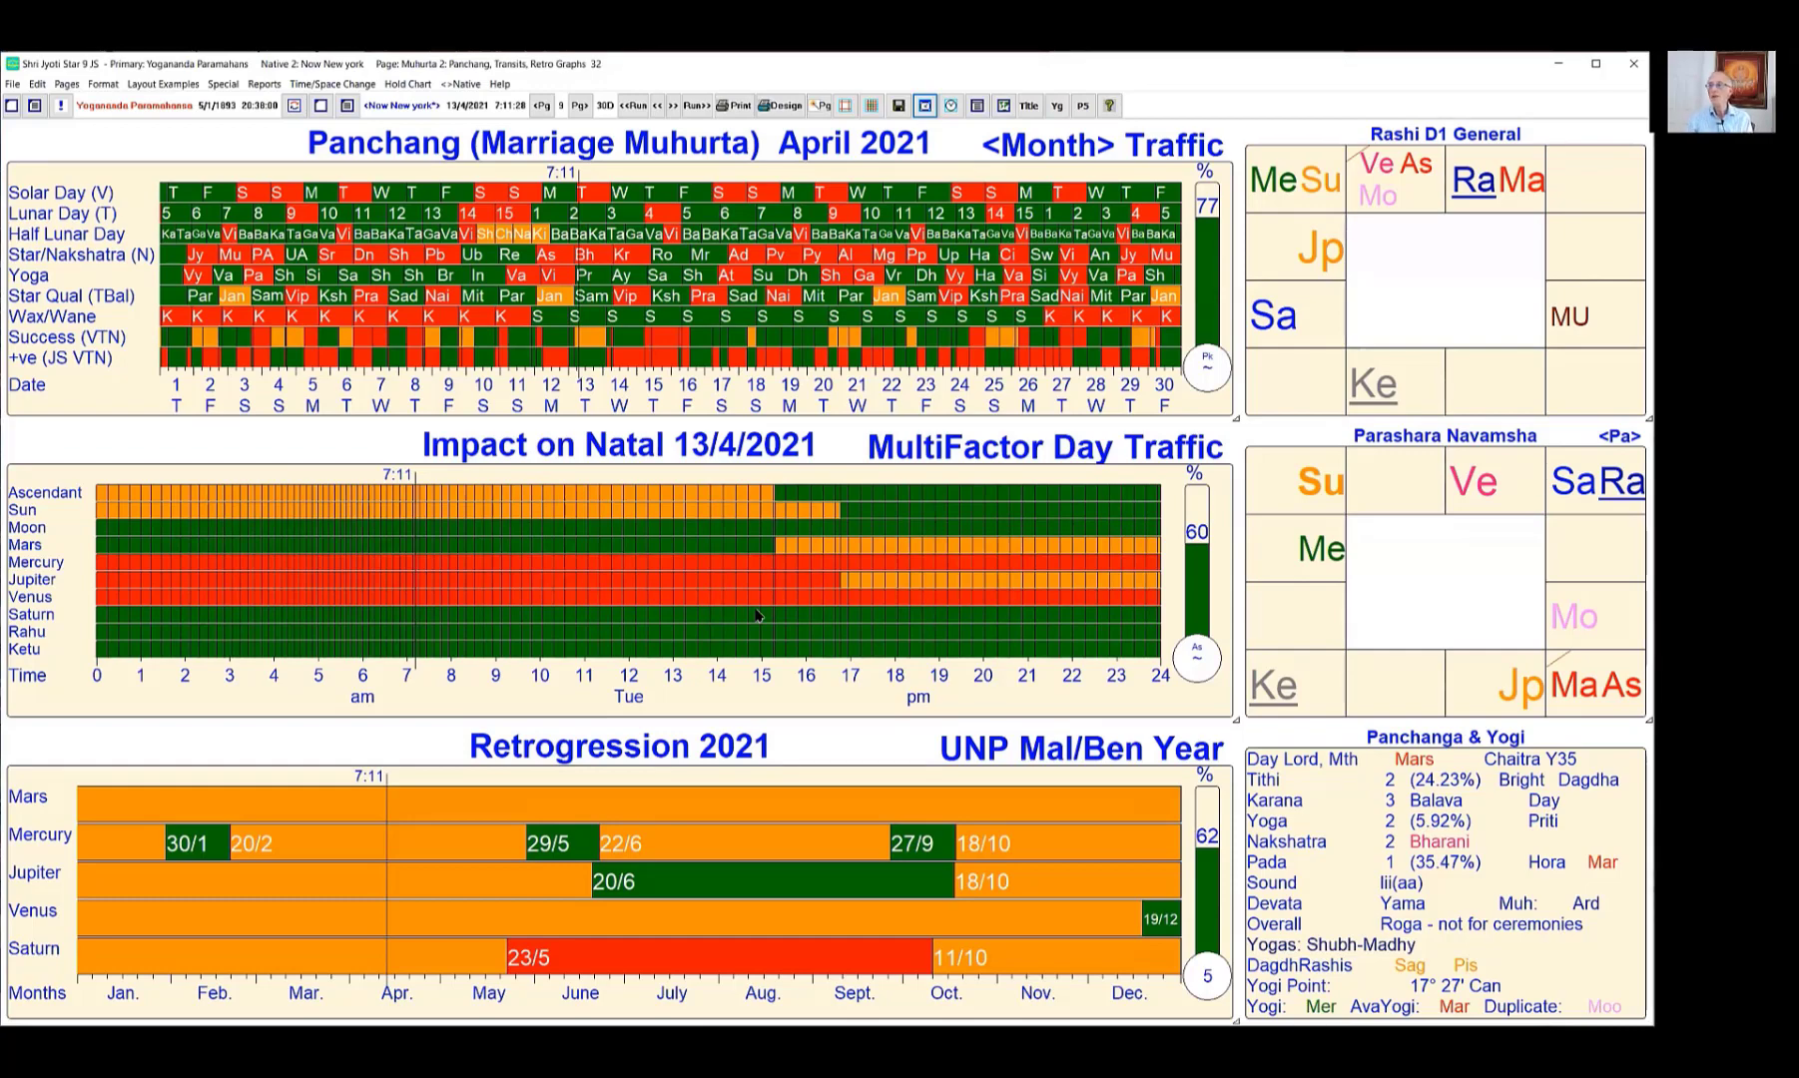
# Set the Impact on Natal graph to the Week period and compare its Ben/Mal view with MultiFactor, ending on MultiFactor.
pyautogui.click(1075, 454)
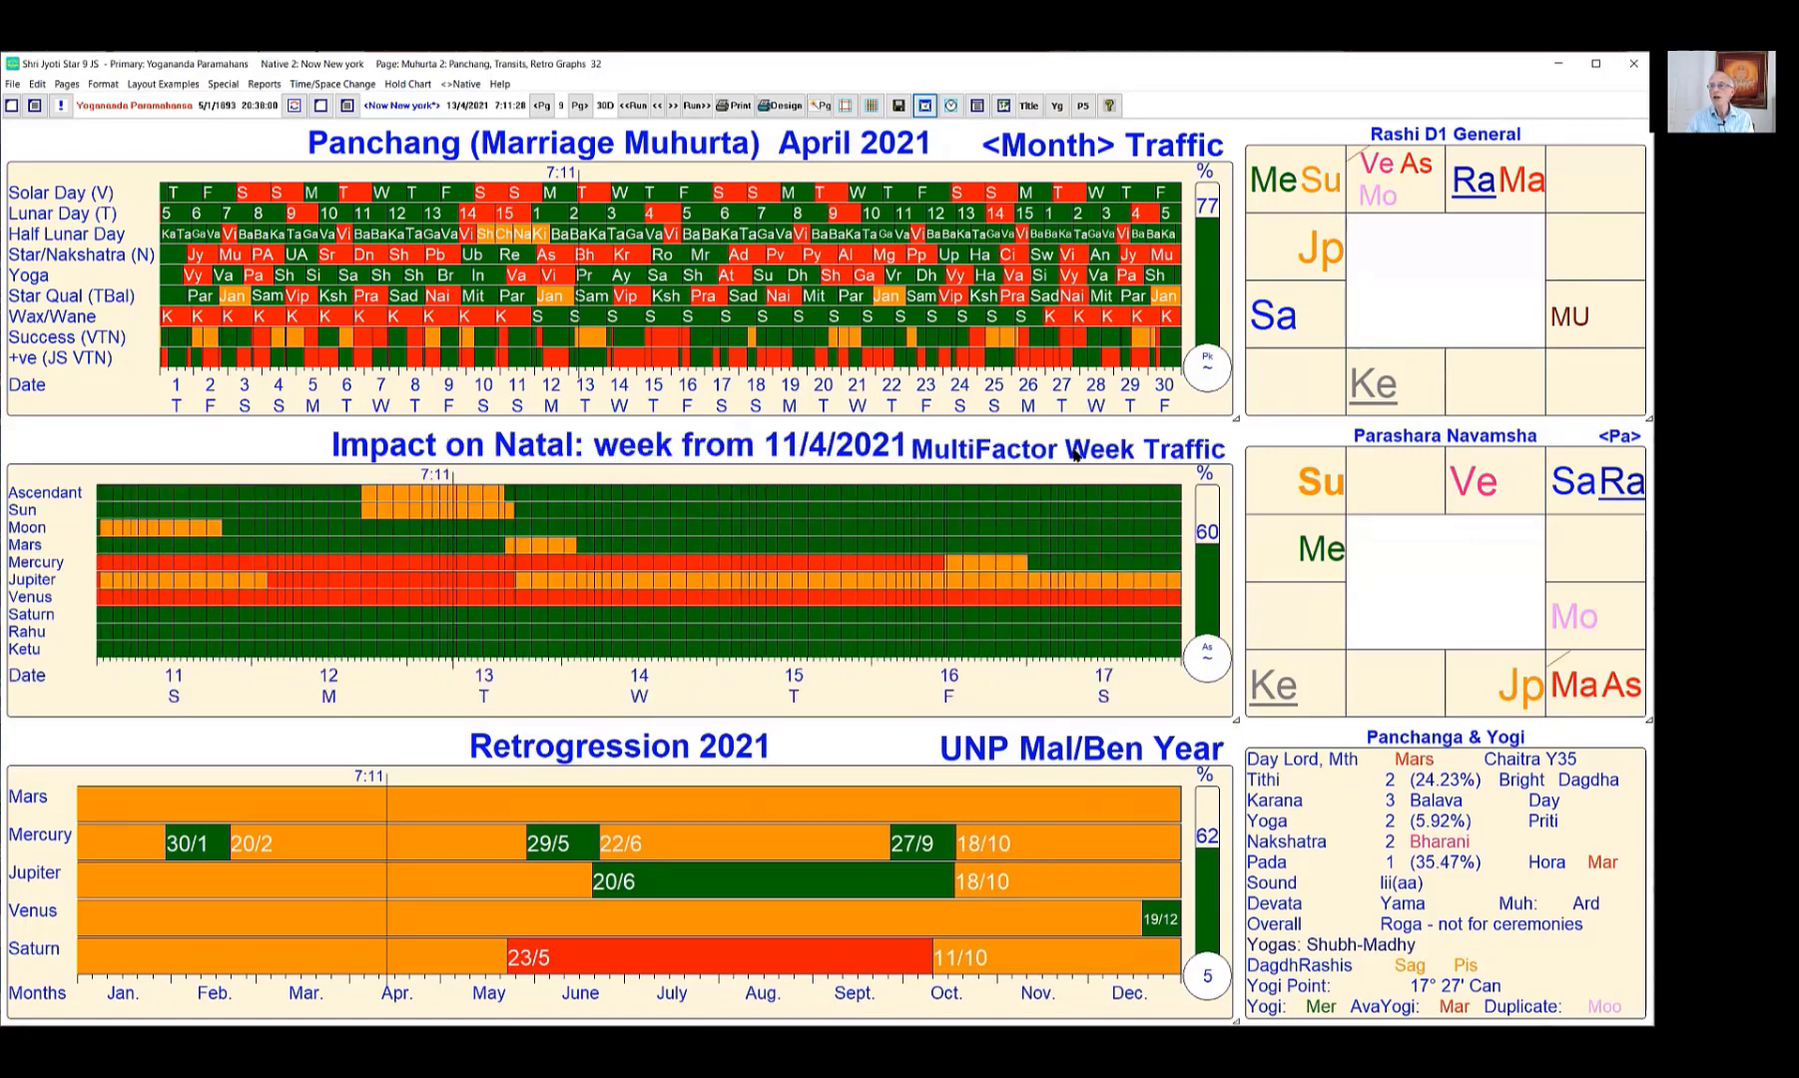
pyautogui.click(1019, 452)
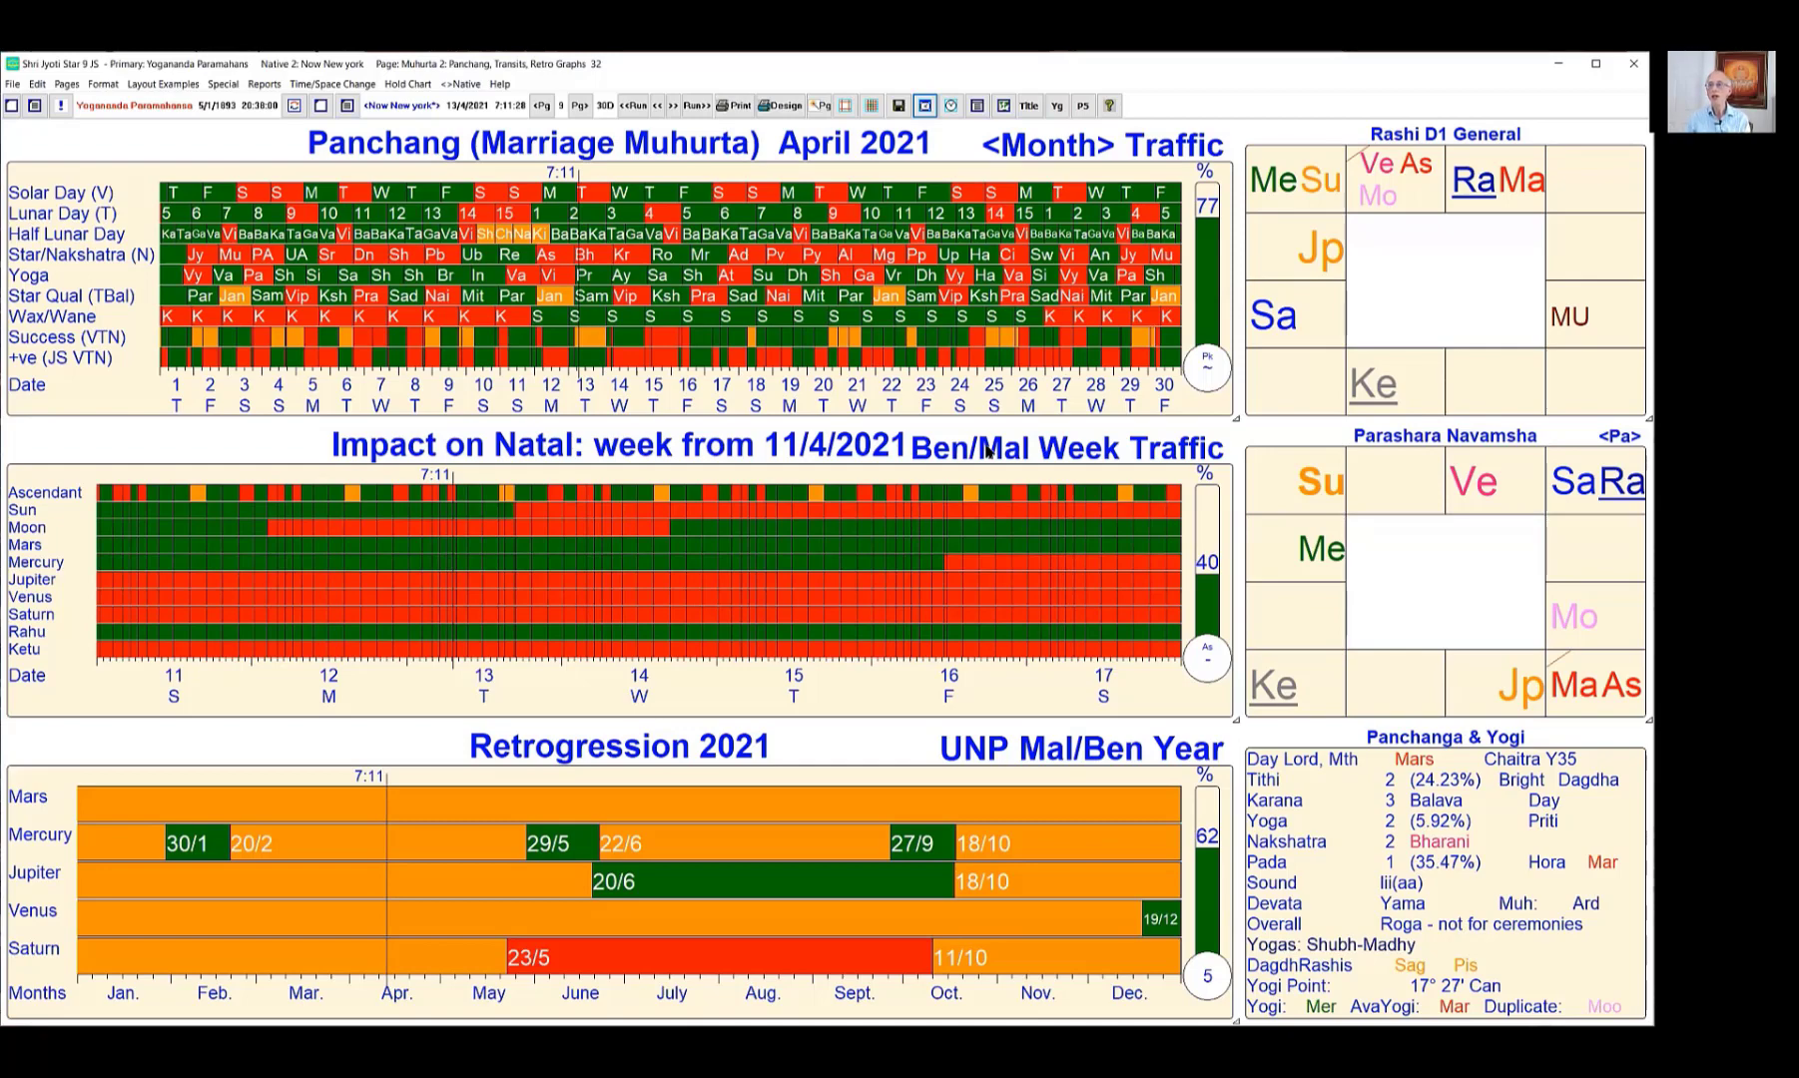
pyautogui.click(987, 451)
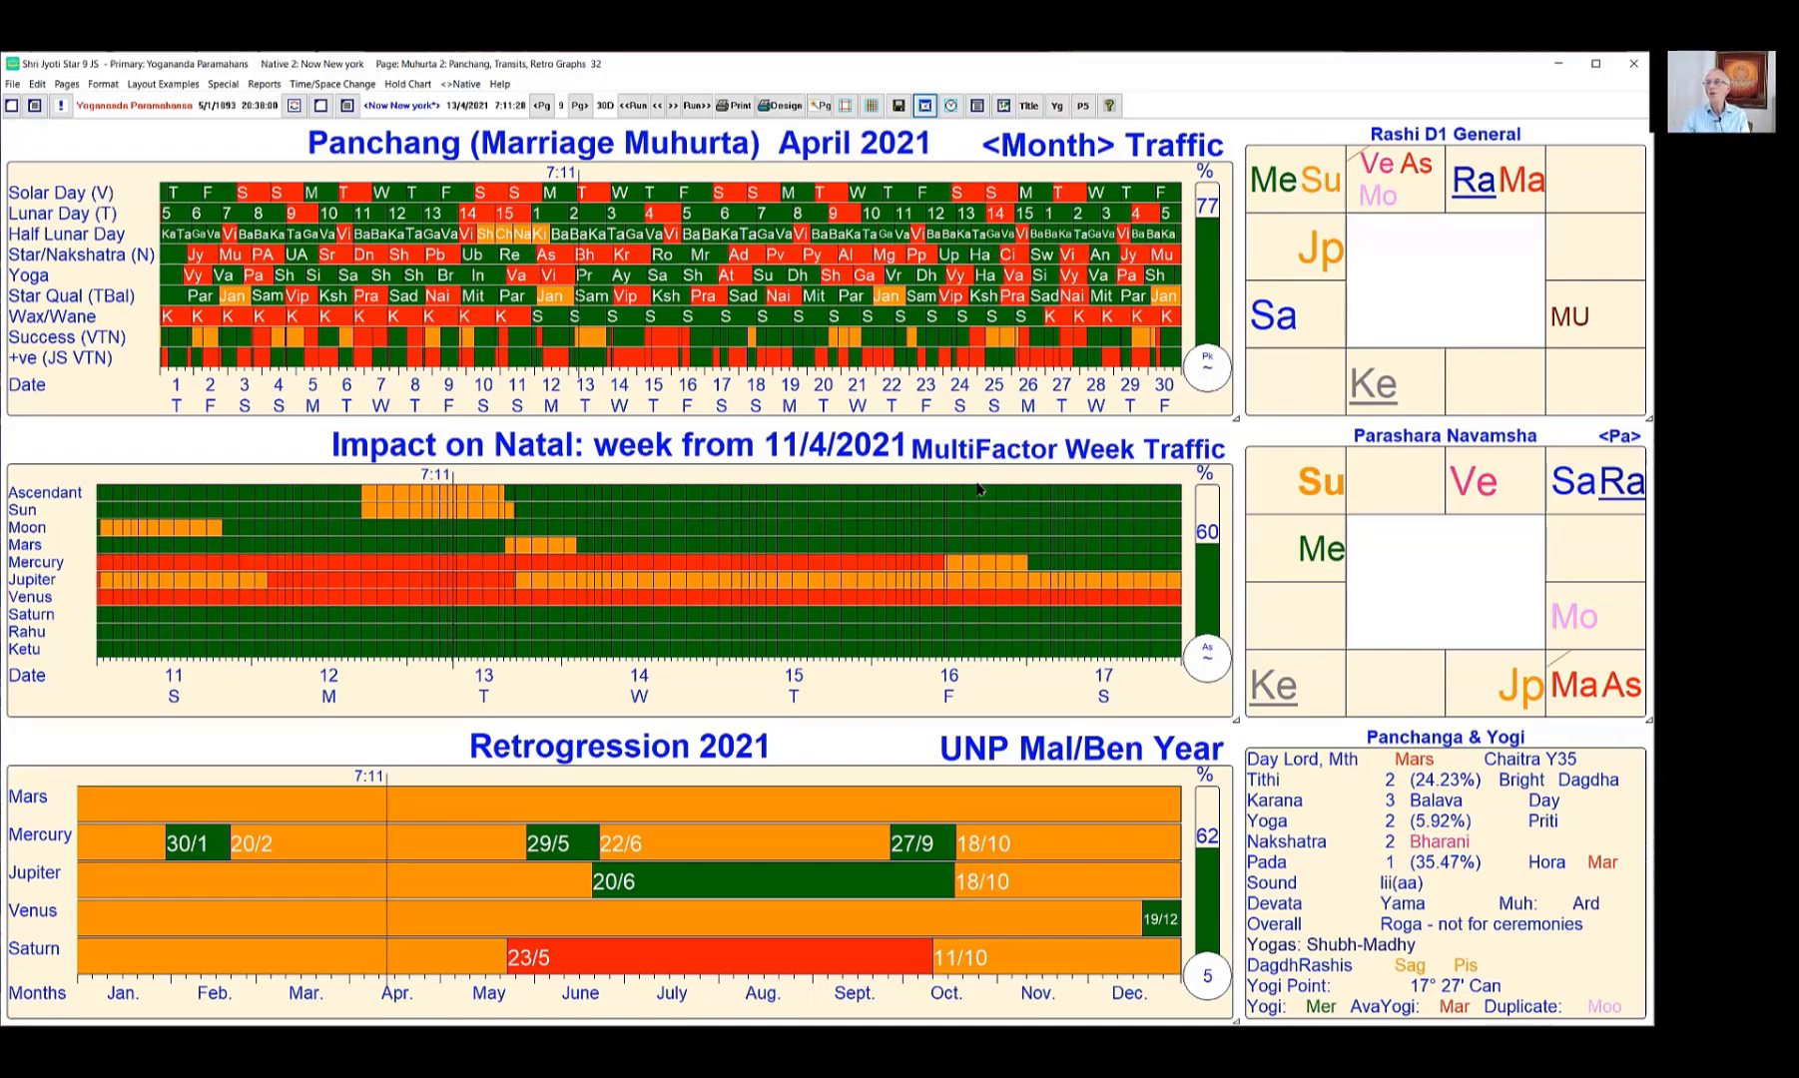
# Add Uranus, Neptune and Pluto to the Retrogression graph and compare Ben/Mal with Mal/Ben colouring, ending on Mal/Ben.
pyautogui.click(980, 752)
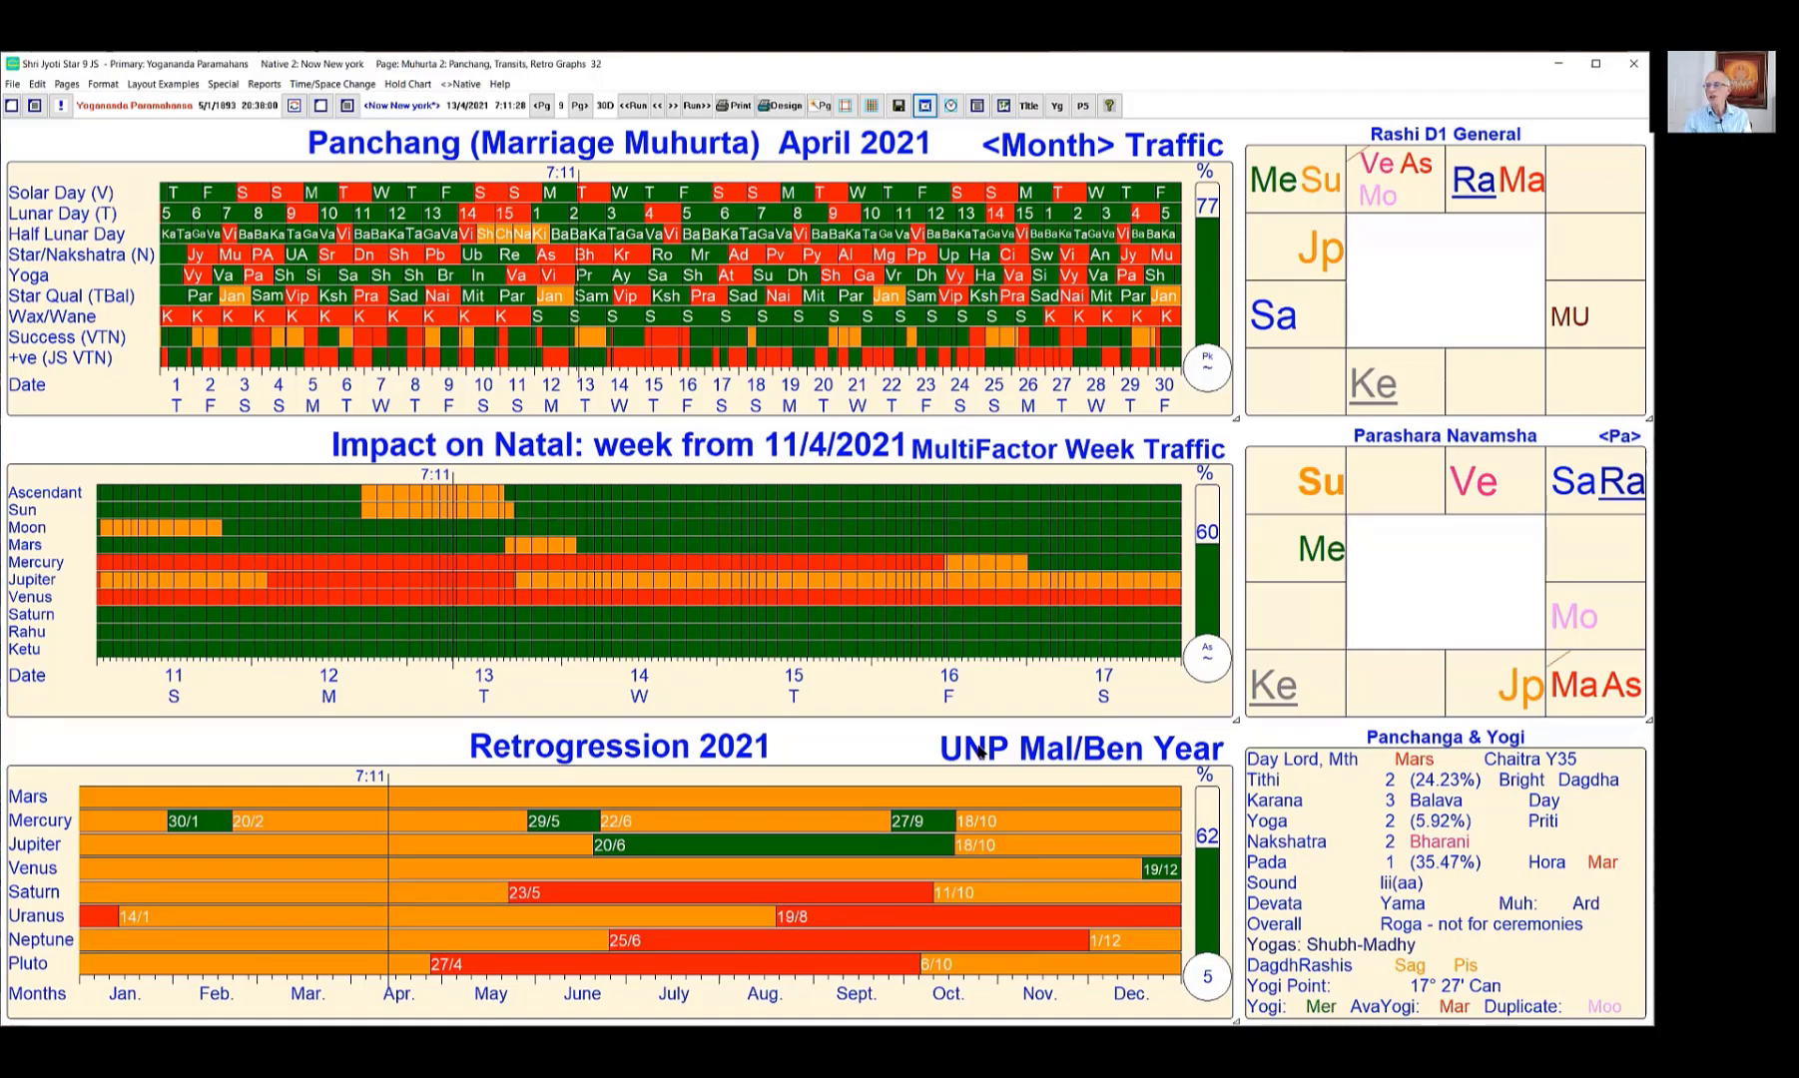
pyautogui.click(1055, 756)
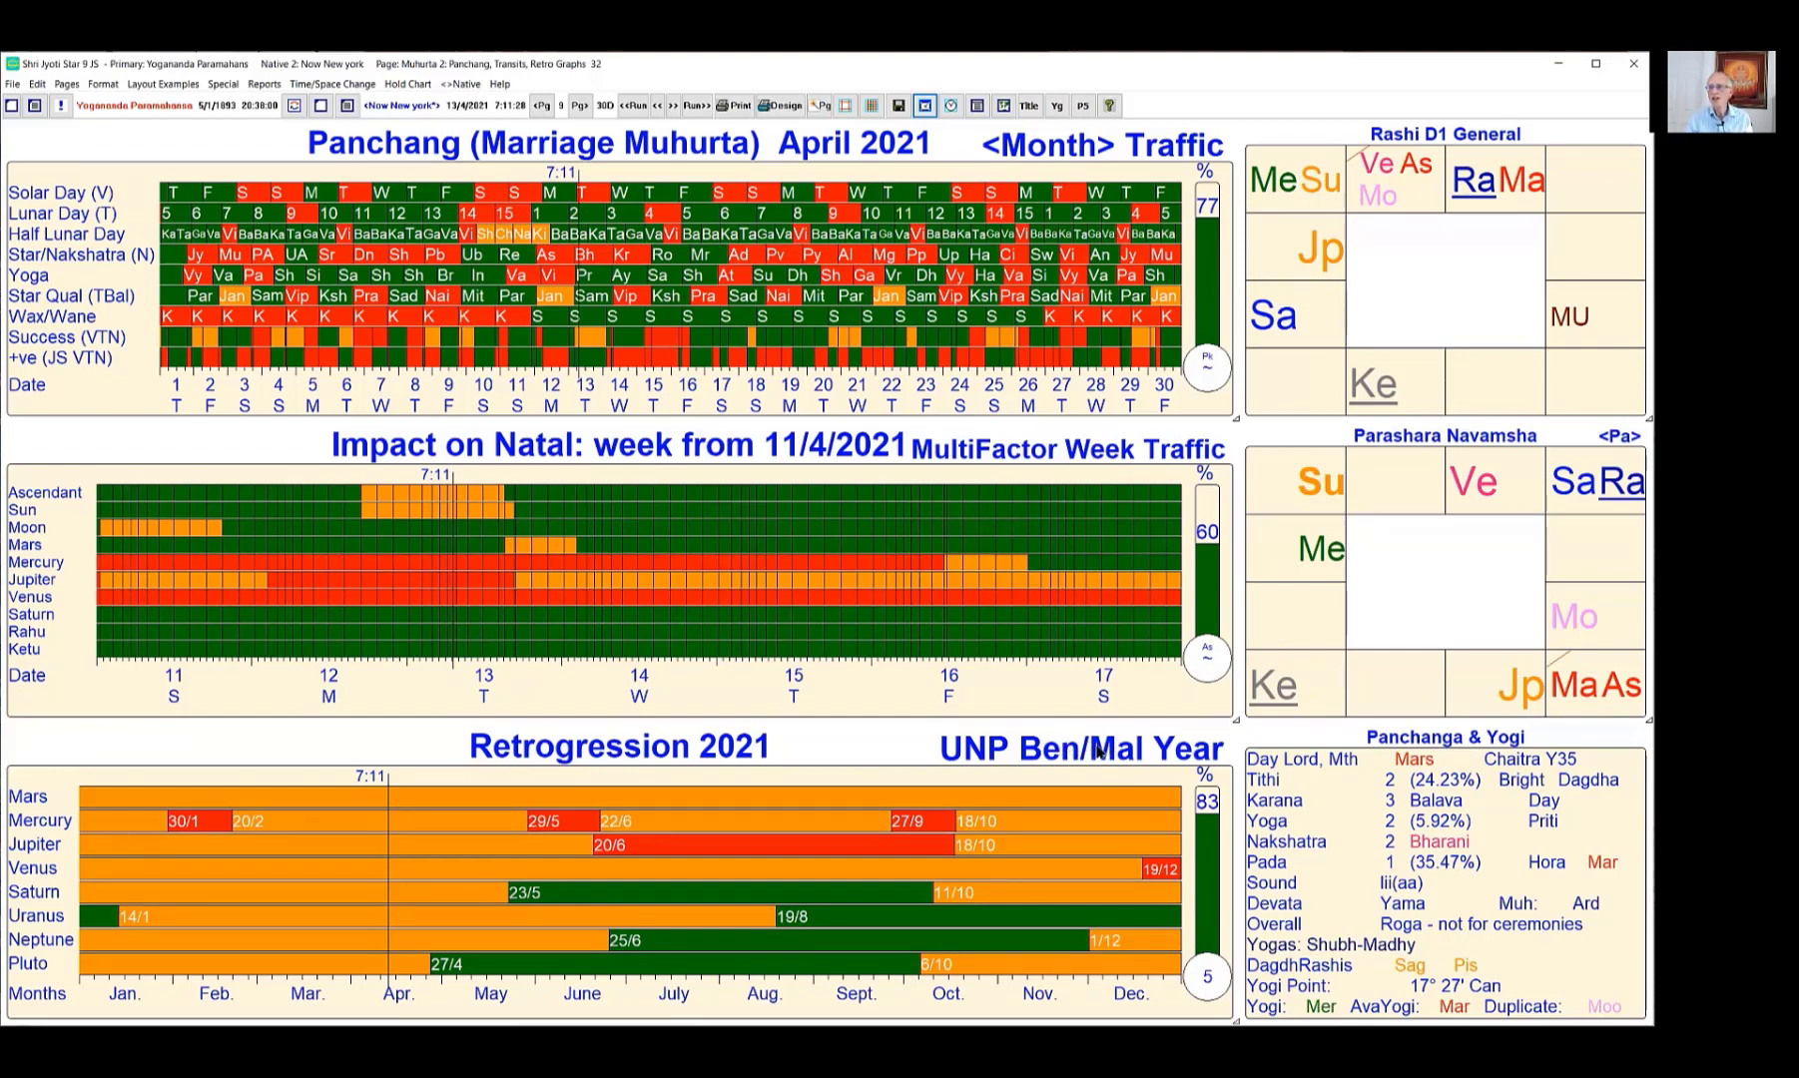
pyautogui.click(1097, 752)
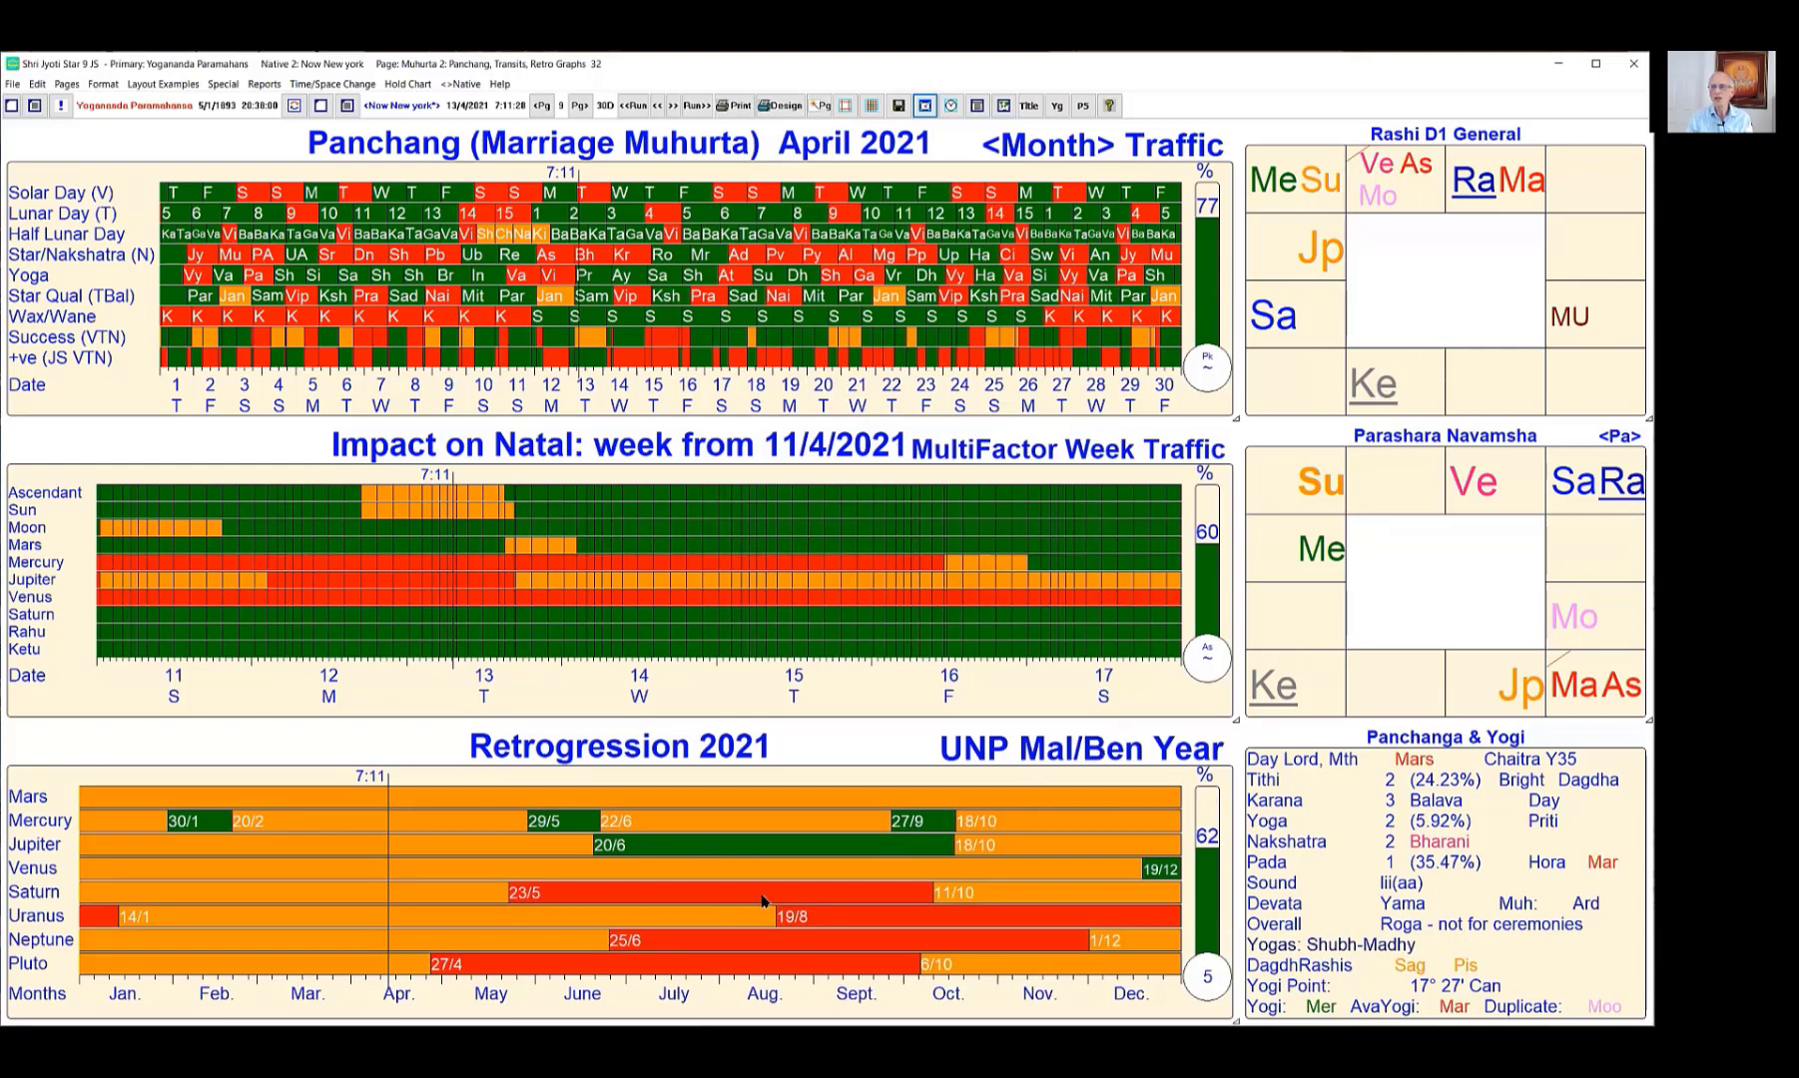
# Replace the Impact on Natal graph with the Muhurta/General Graph: Vimshottari Dashas and Events.
pyautogui.click(687, 587)
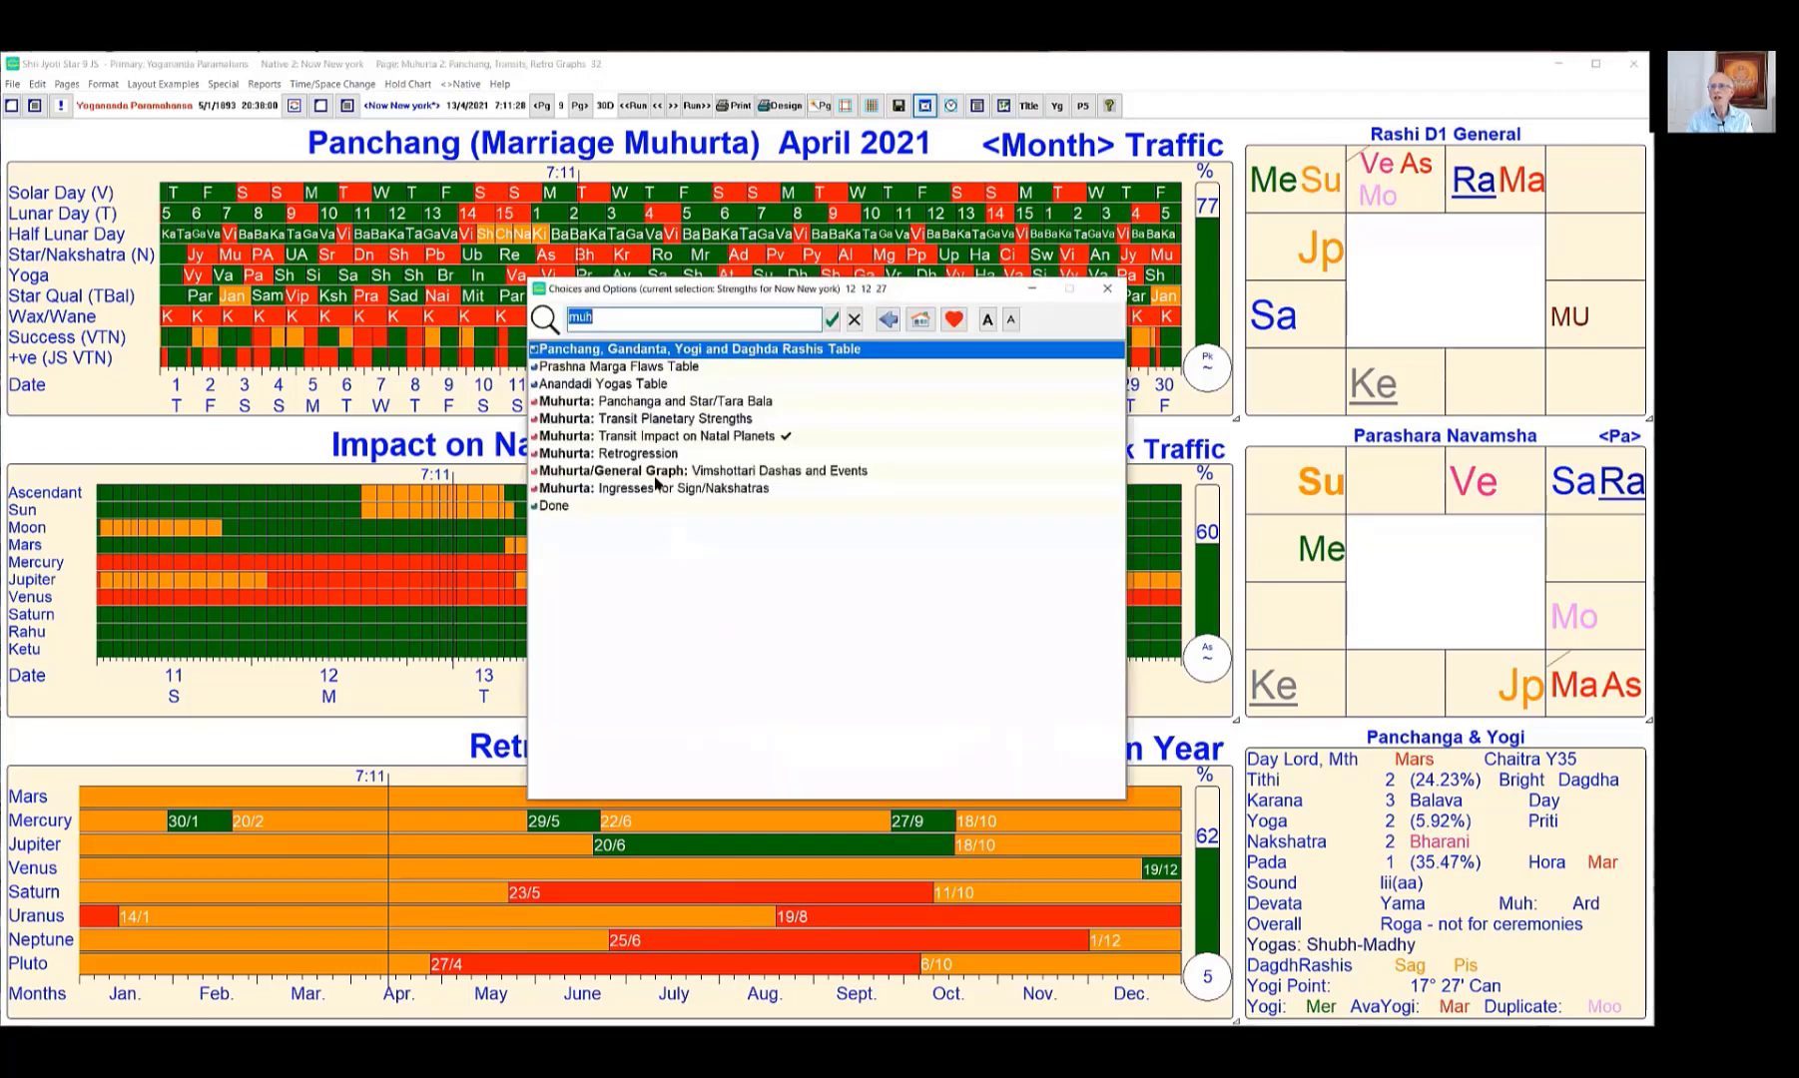
pyautogui.click(715, 476)
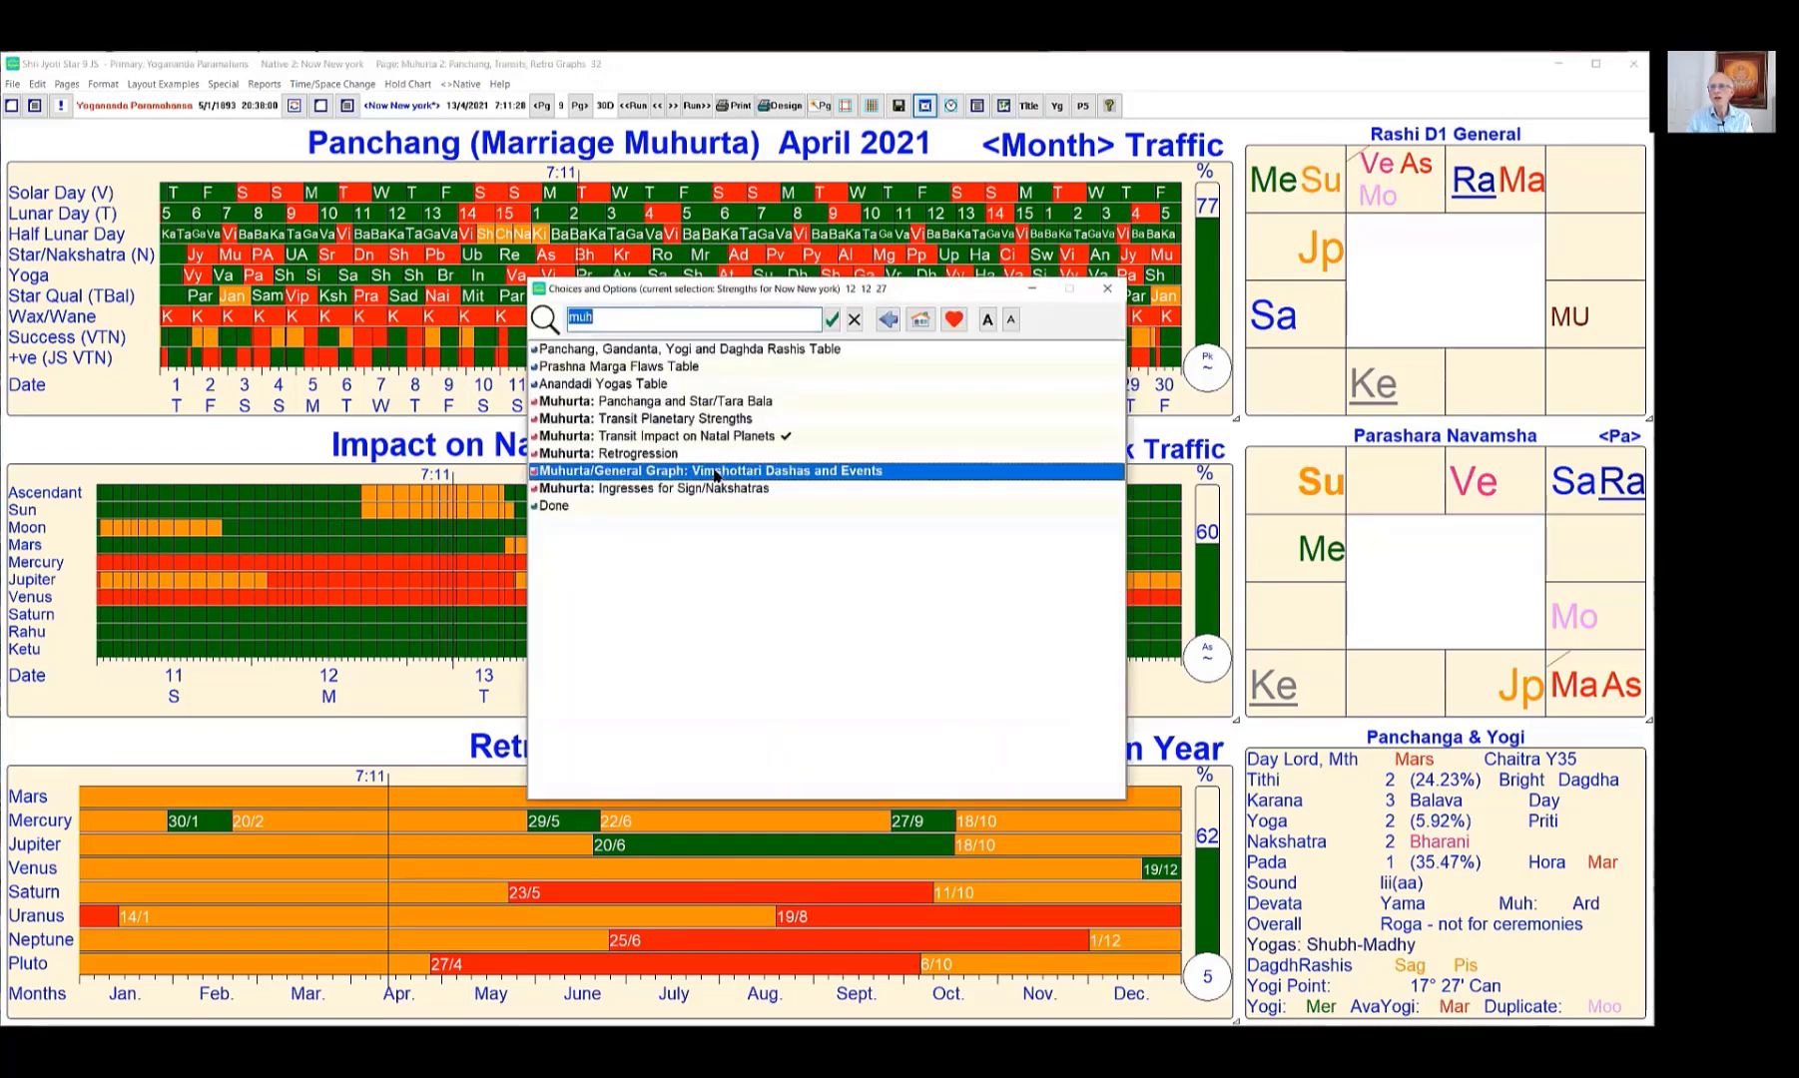
pyautogui.click(715, 472)
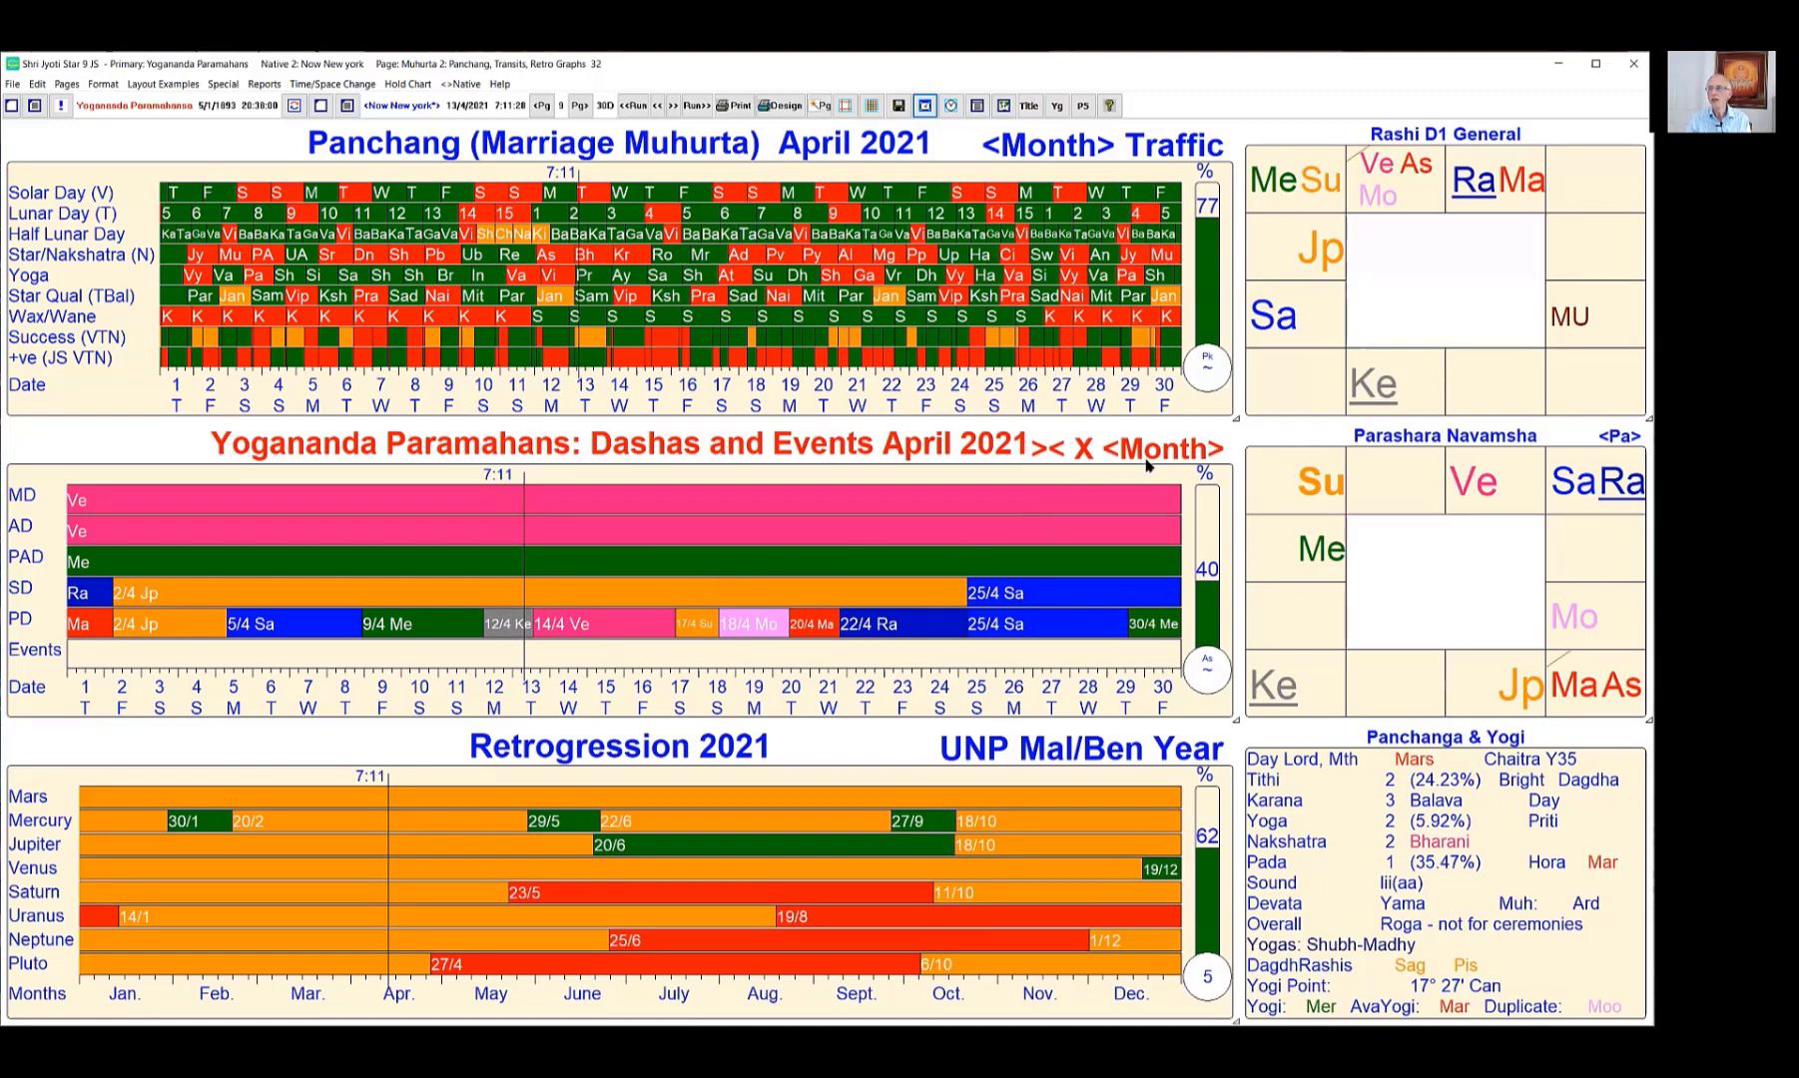
# Widen the Dashas and Events graph's period through Year and Decade to 100Yrs.
pyautogui.click(1207, 452)
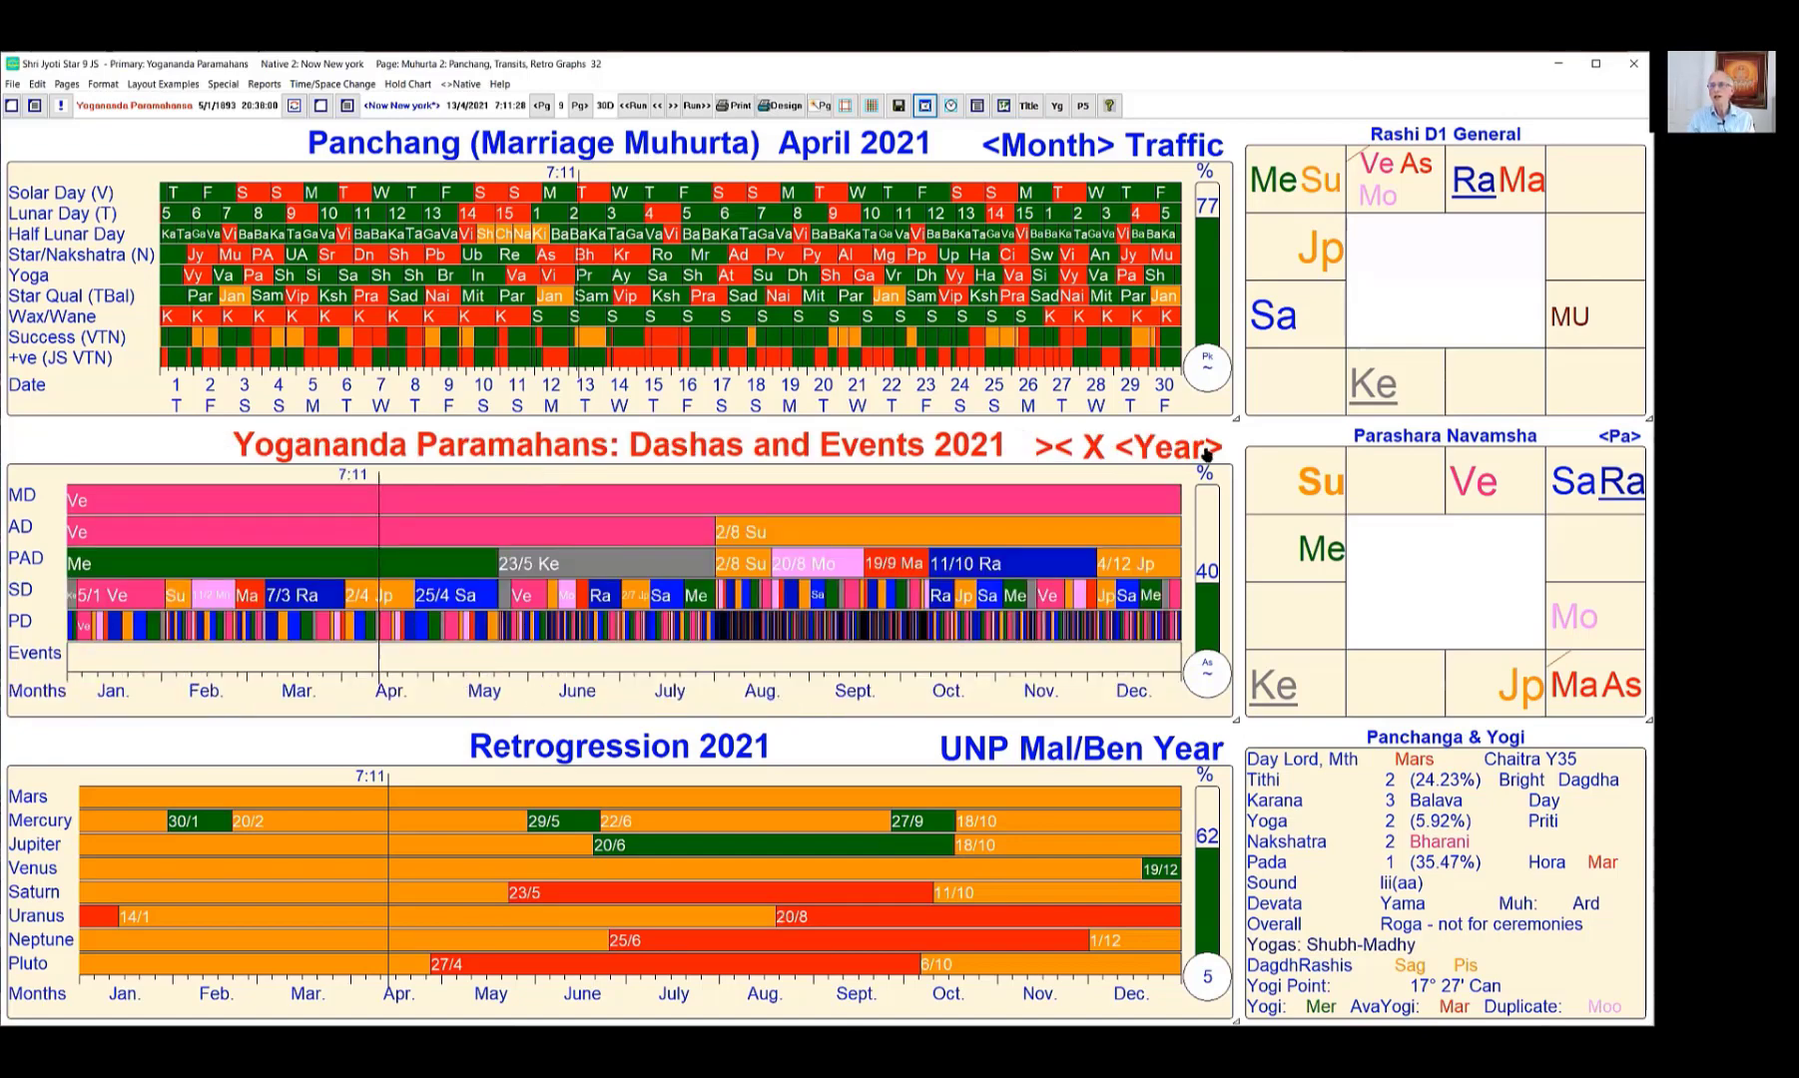
pyautogui.click(1208, 452)
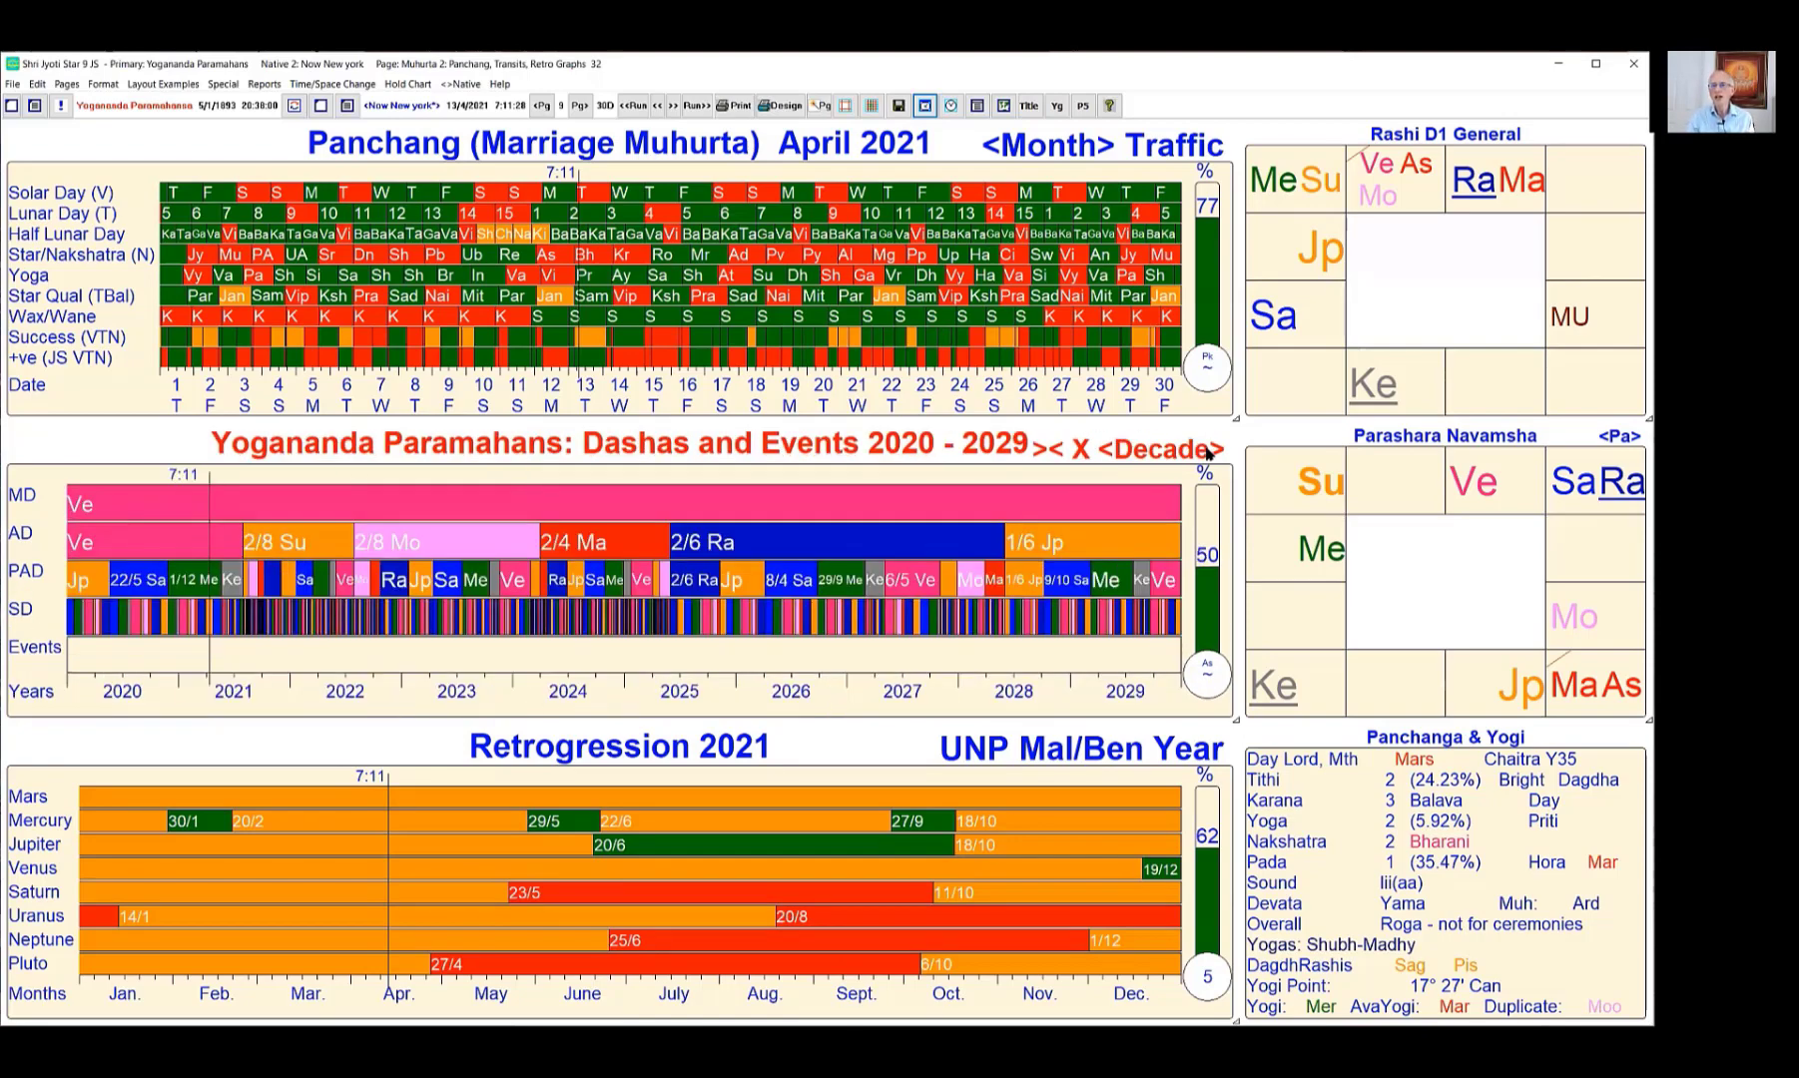
pyautogui.click(1208, 452)
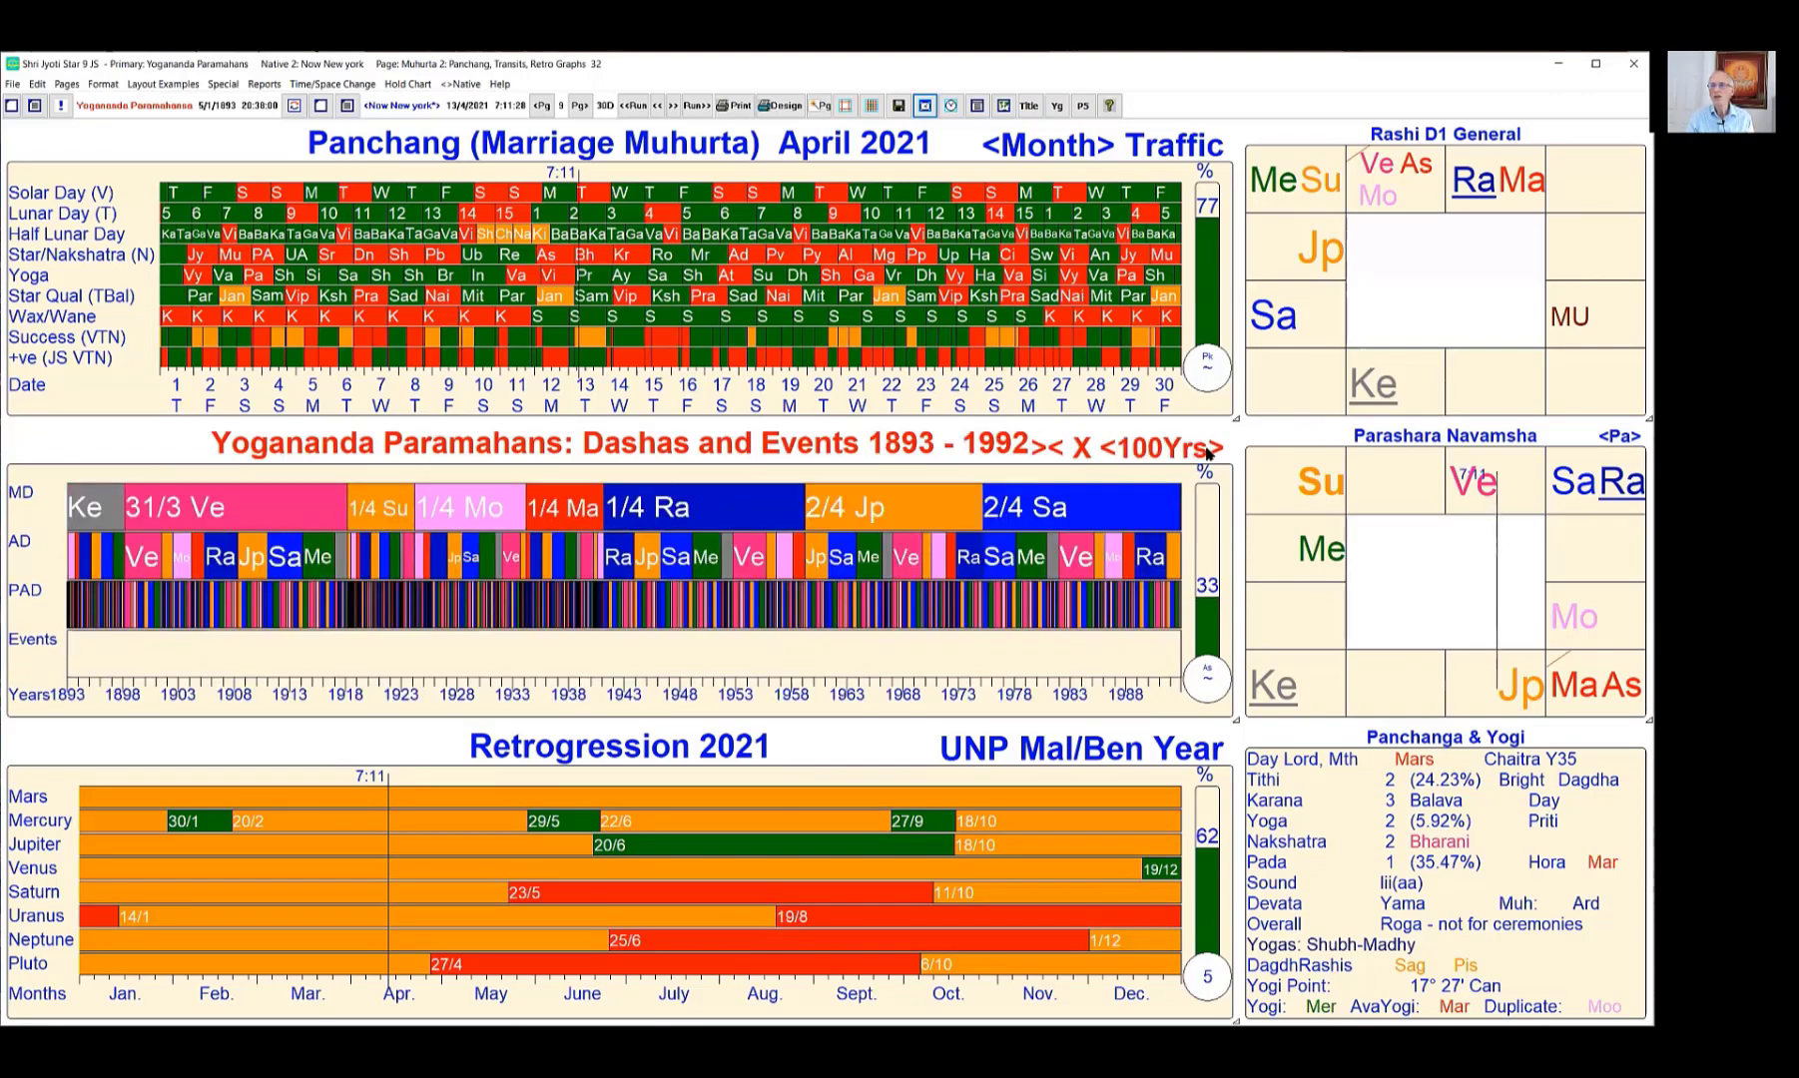
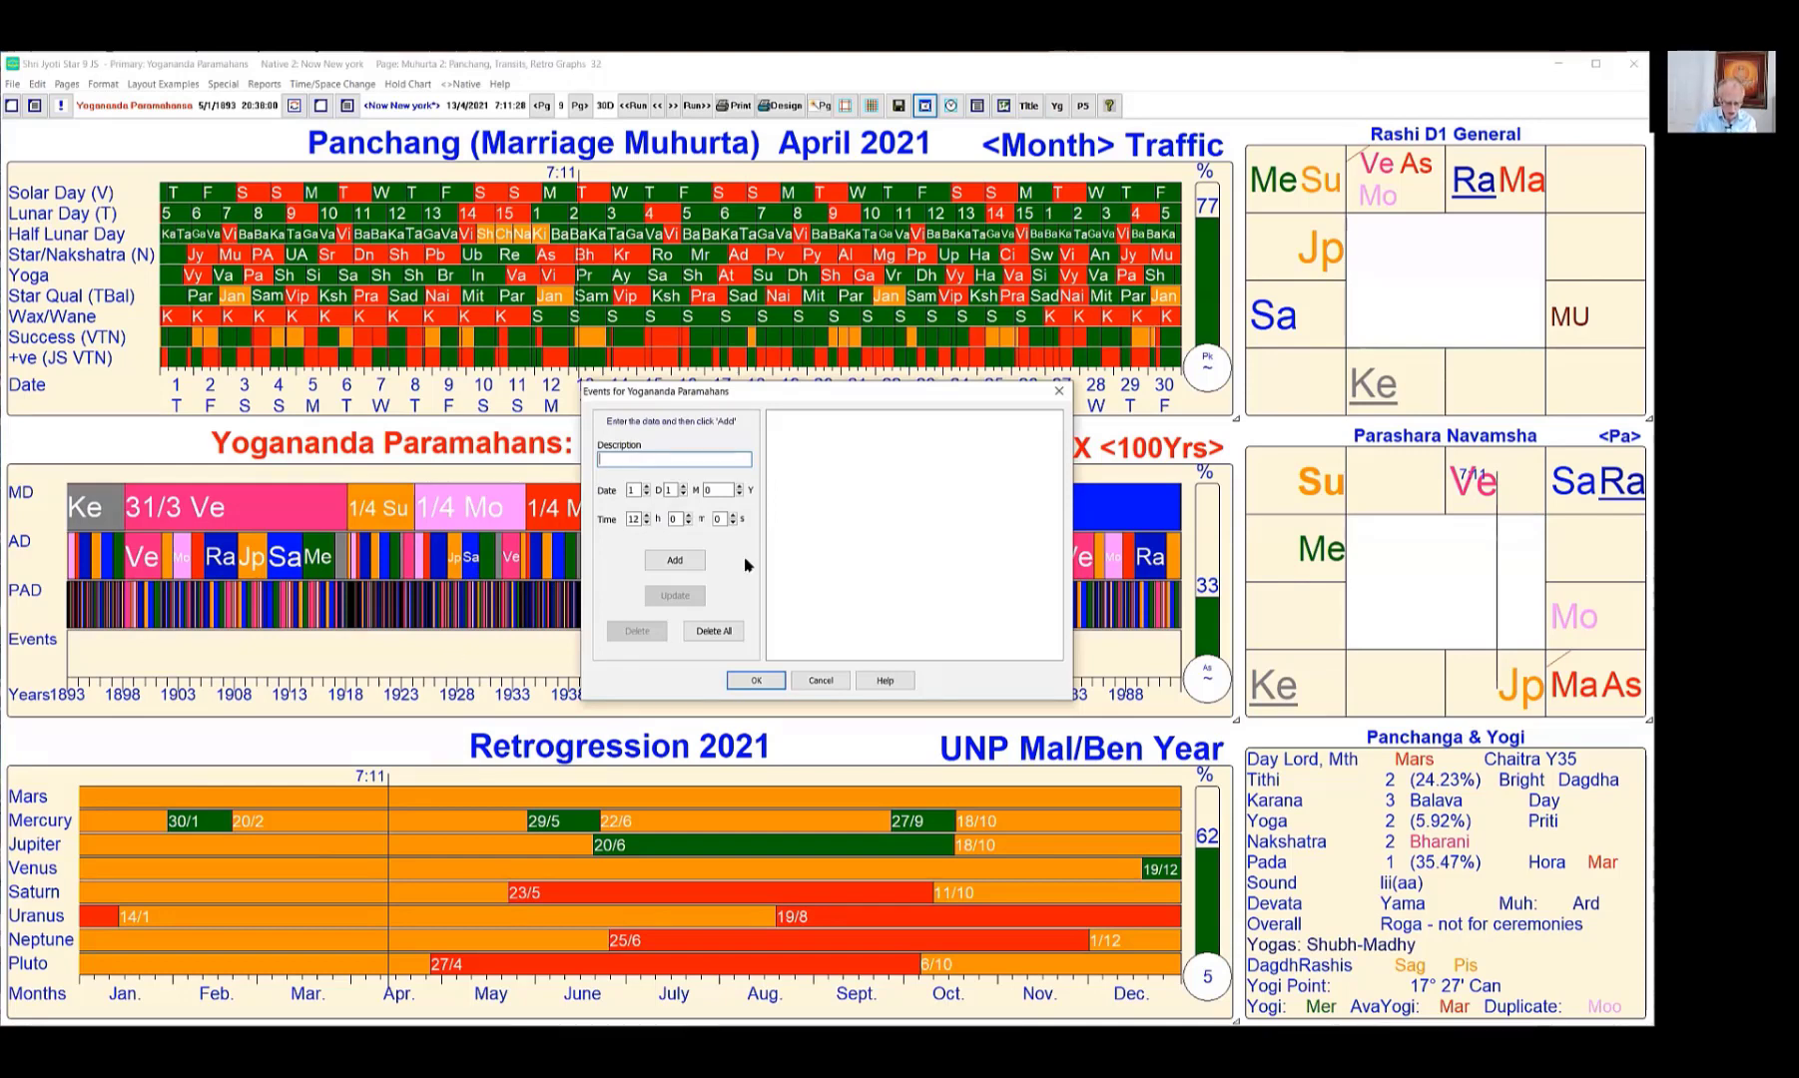
# Add an event named Event 1 dated 13/2/1933 to the chart's events and save the list.
pyautogui.write('Event 1')
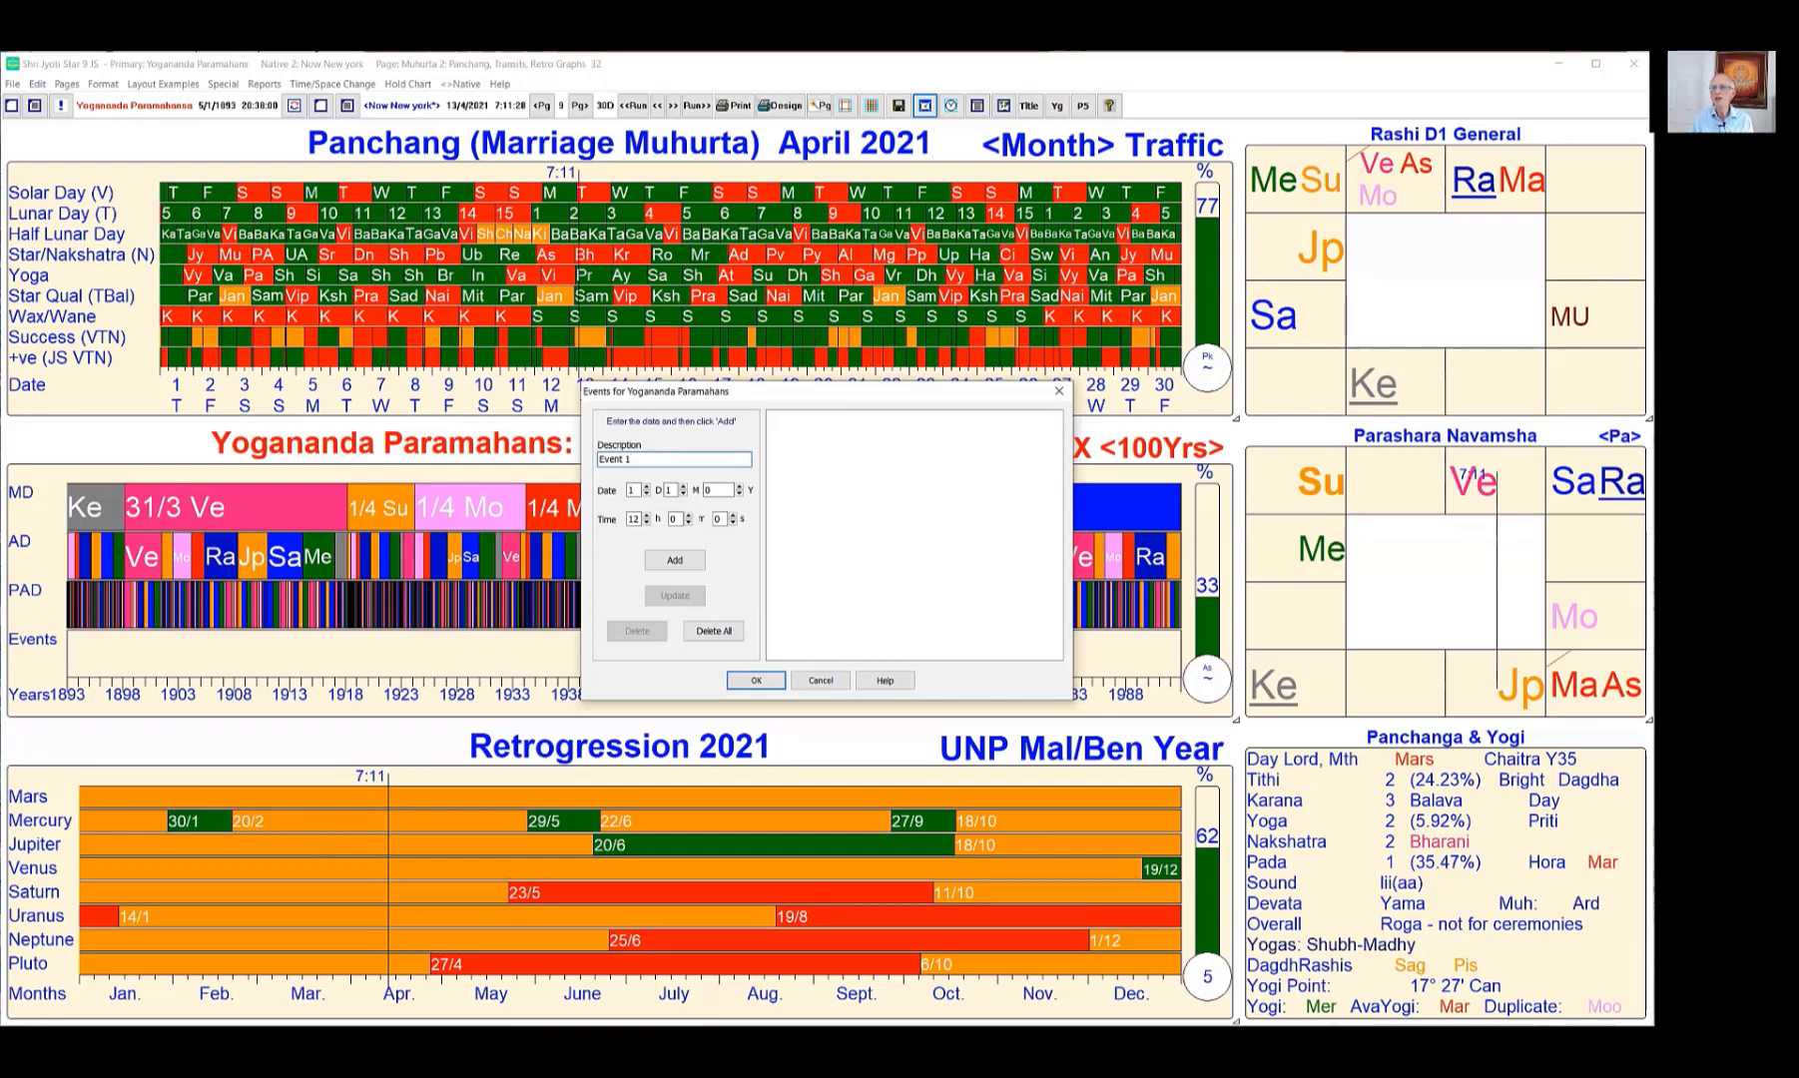
pyautogui.press('Tab')
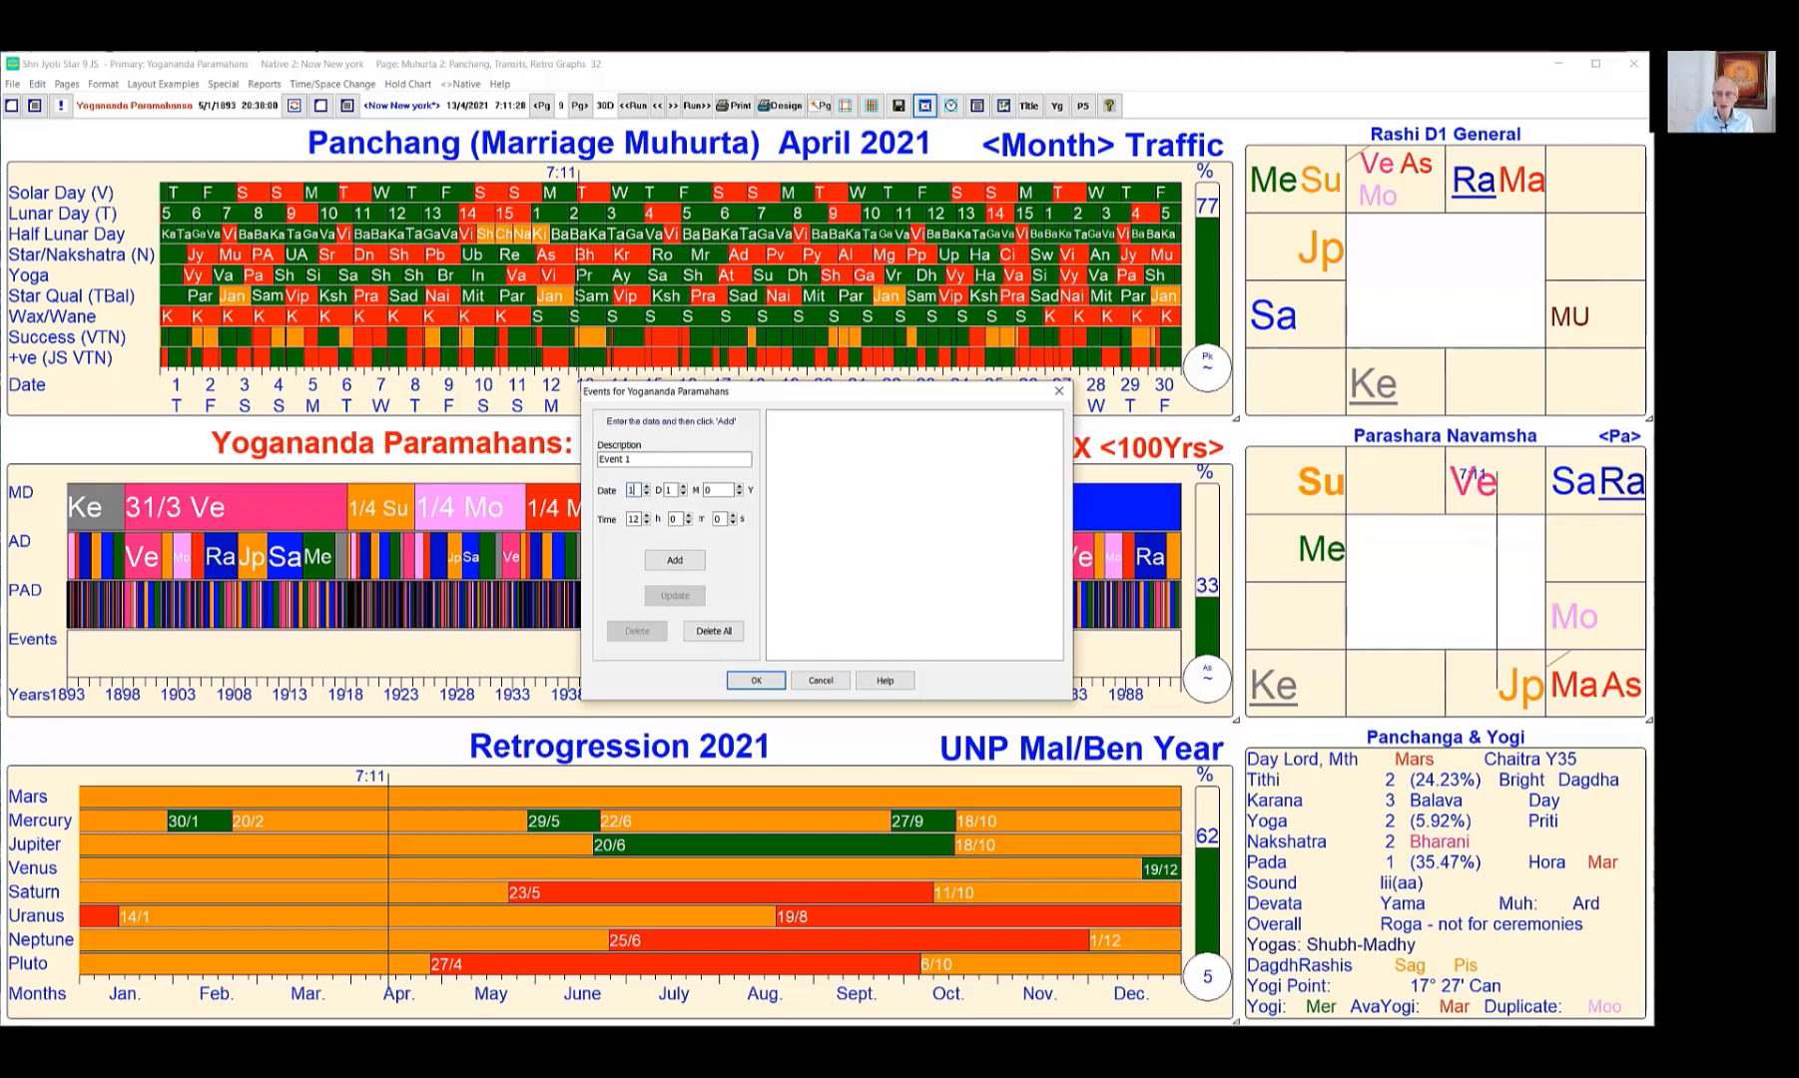
pyautogui.write('3')
pyautogui.write('0')
pyautogui.write('2')
pyautogui.write('1933')
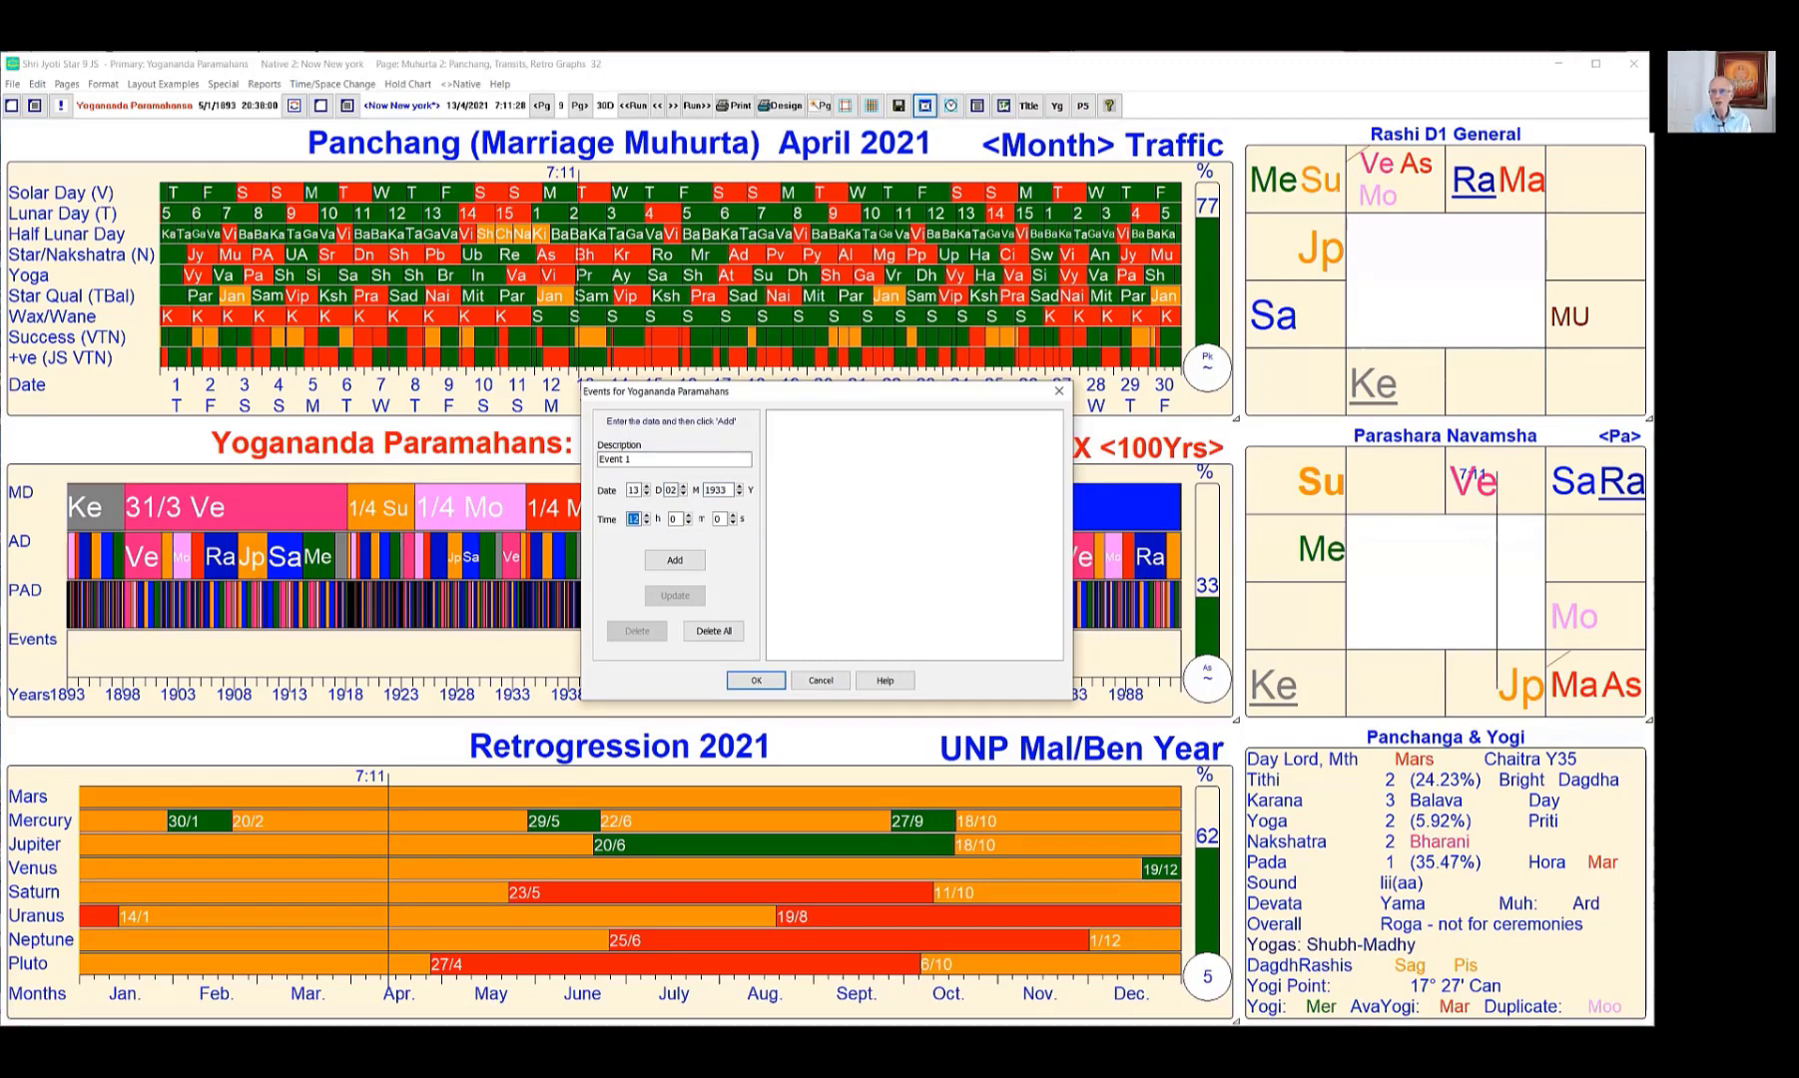
pyautogui.hotkey('alt', 'a')
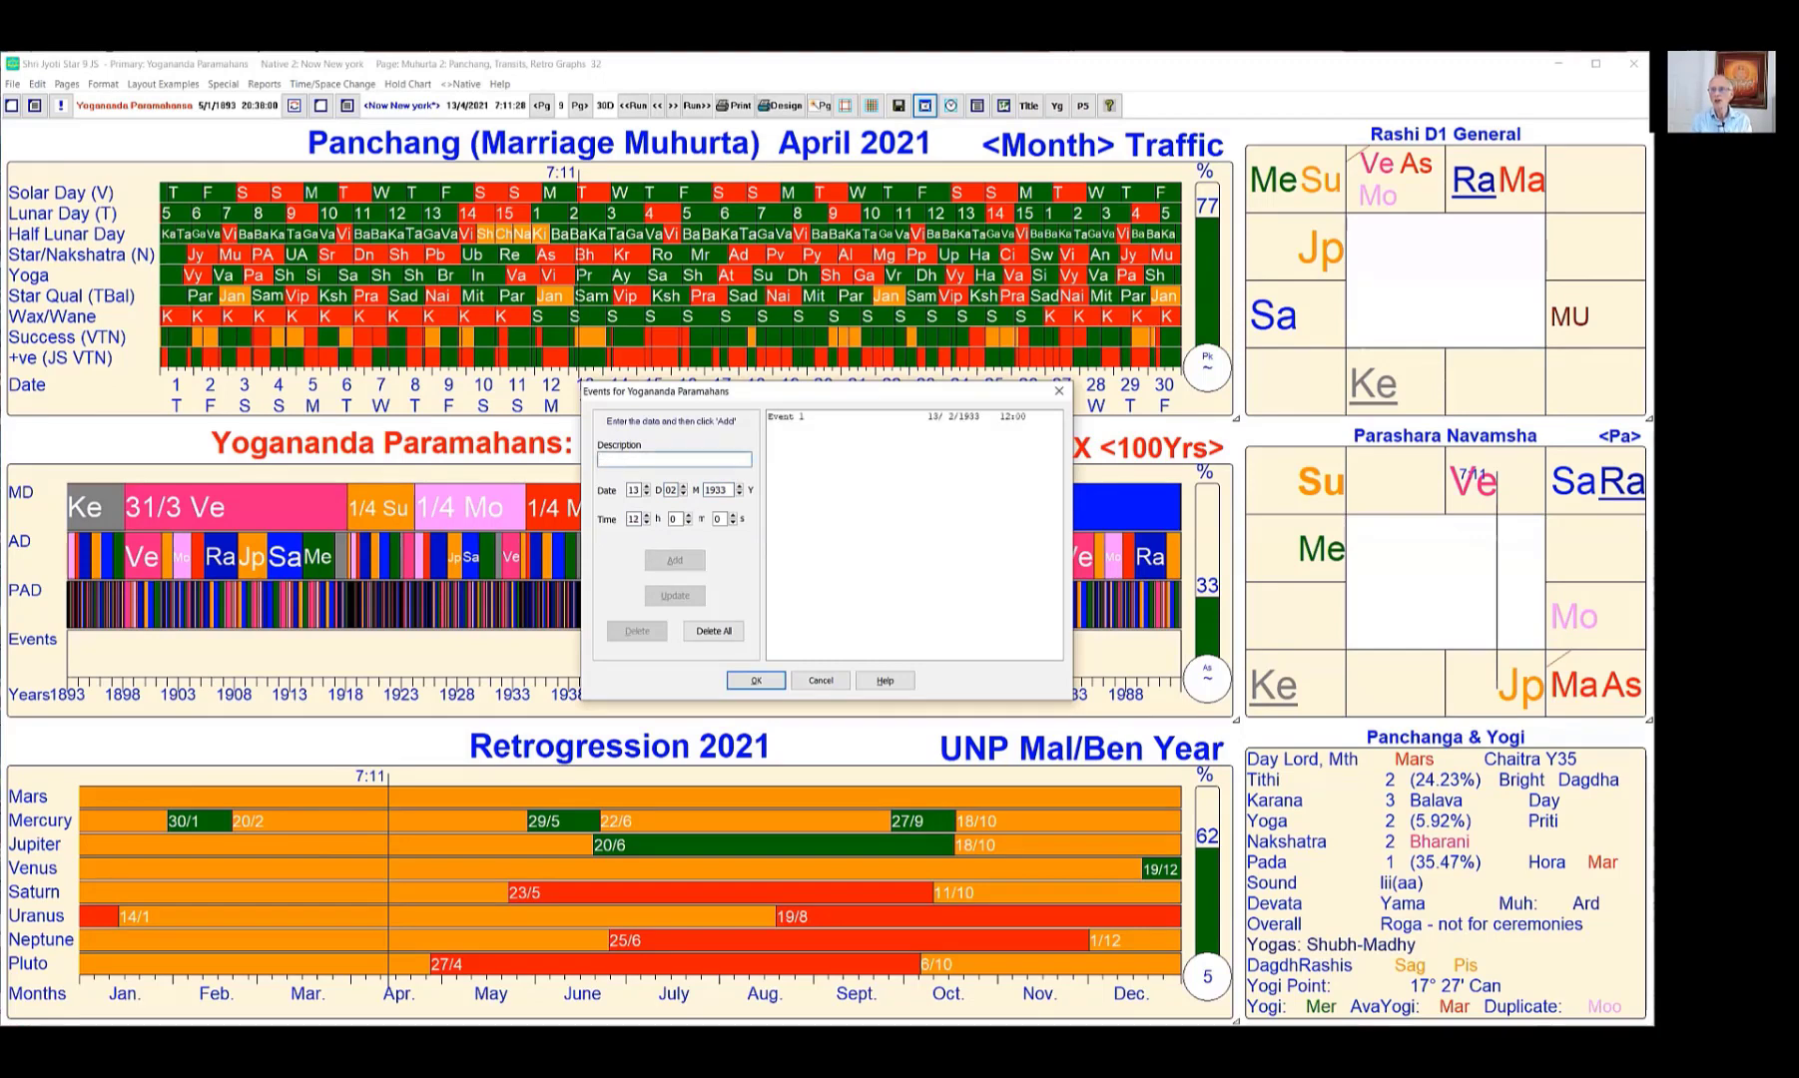
pyautogui.click(757, 683)
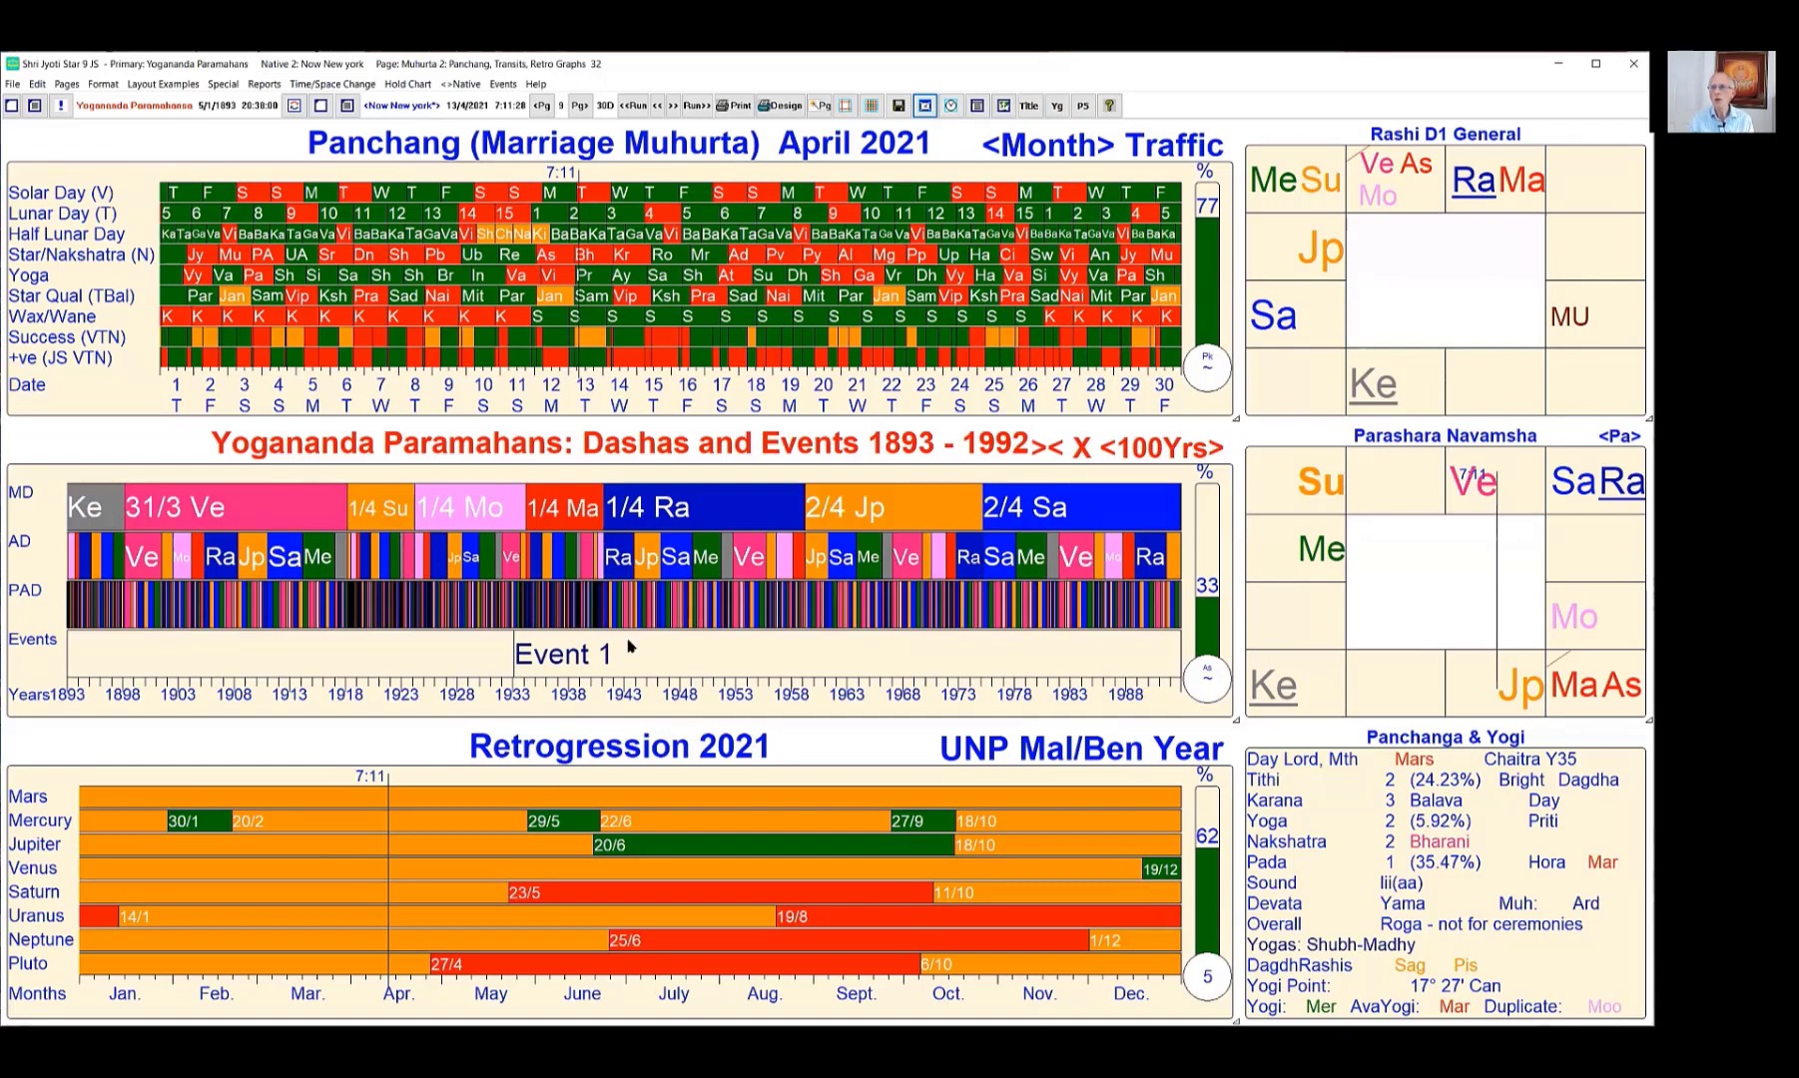
# Replace the Dashas and Events graph with Muhurta: Ingresses for Sign/Nakshatras.
pyautogui.click(653, 658)
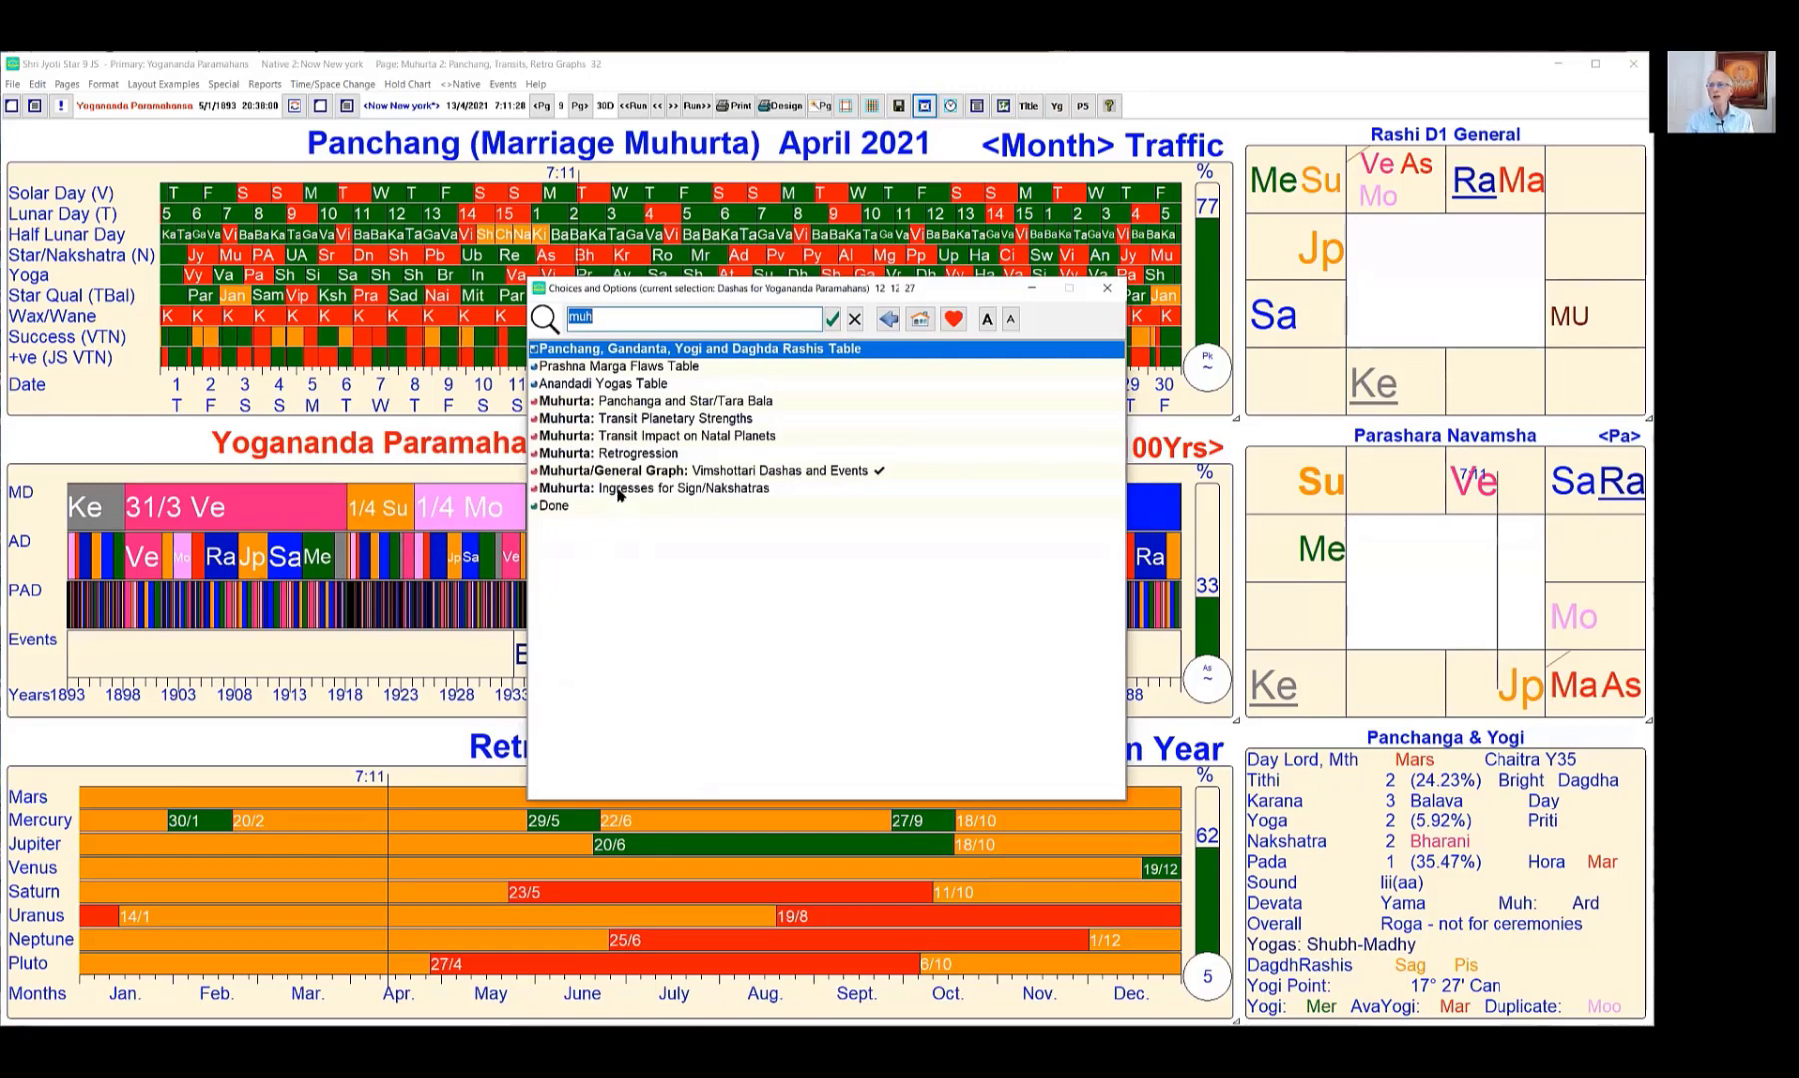
pyautogui.click(618, 490)
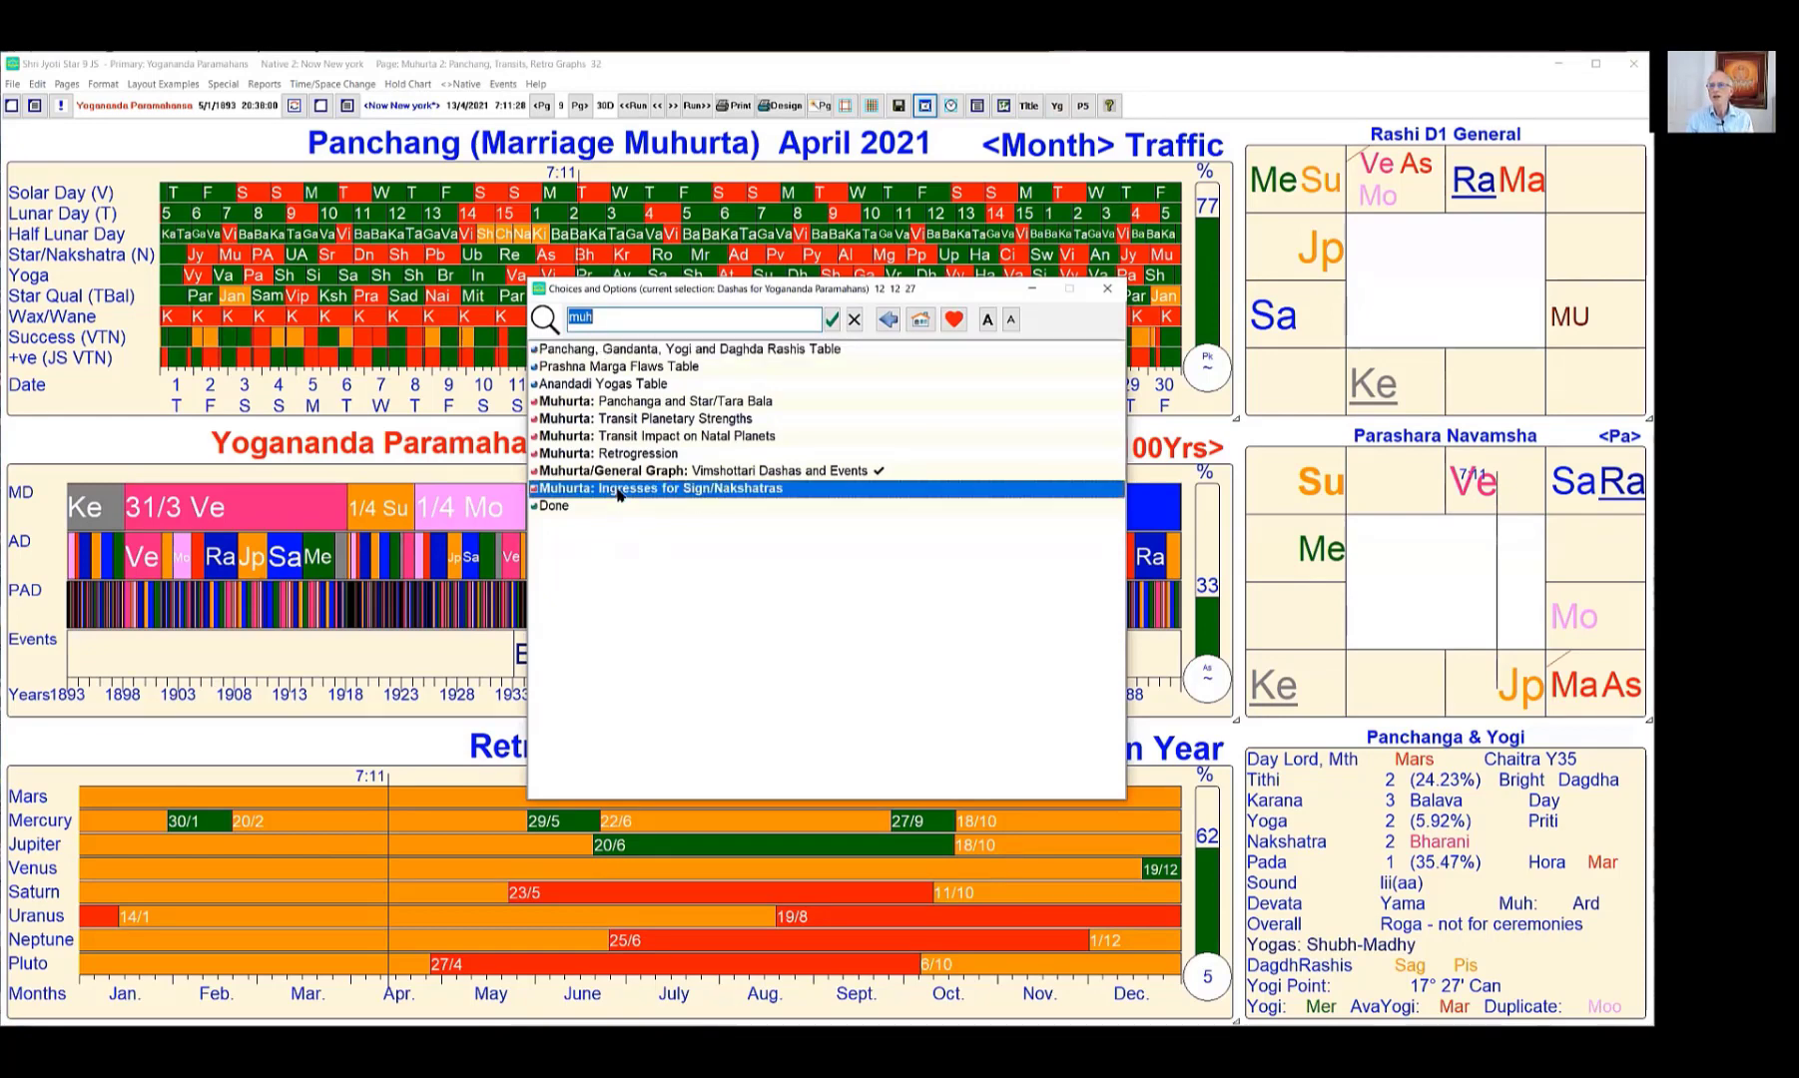
pyautogui.click(618, 489)
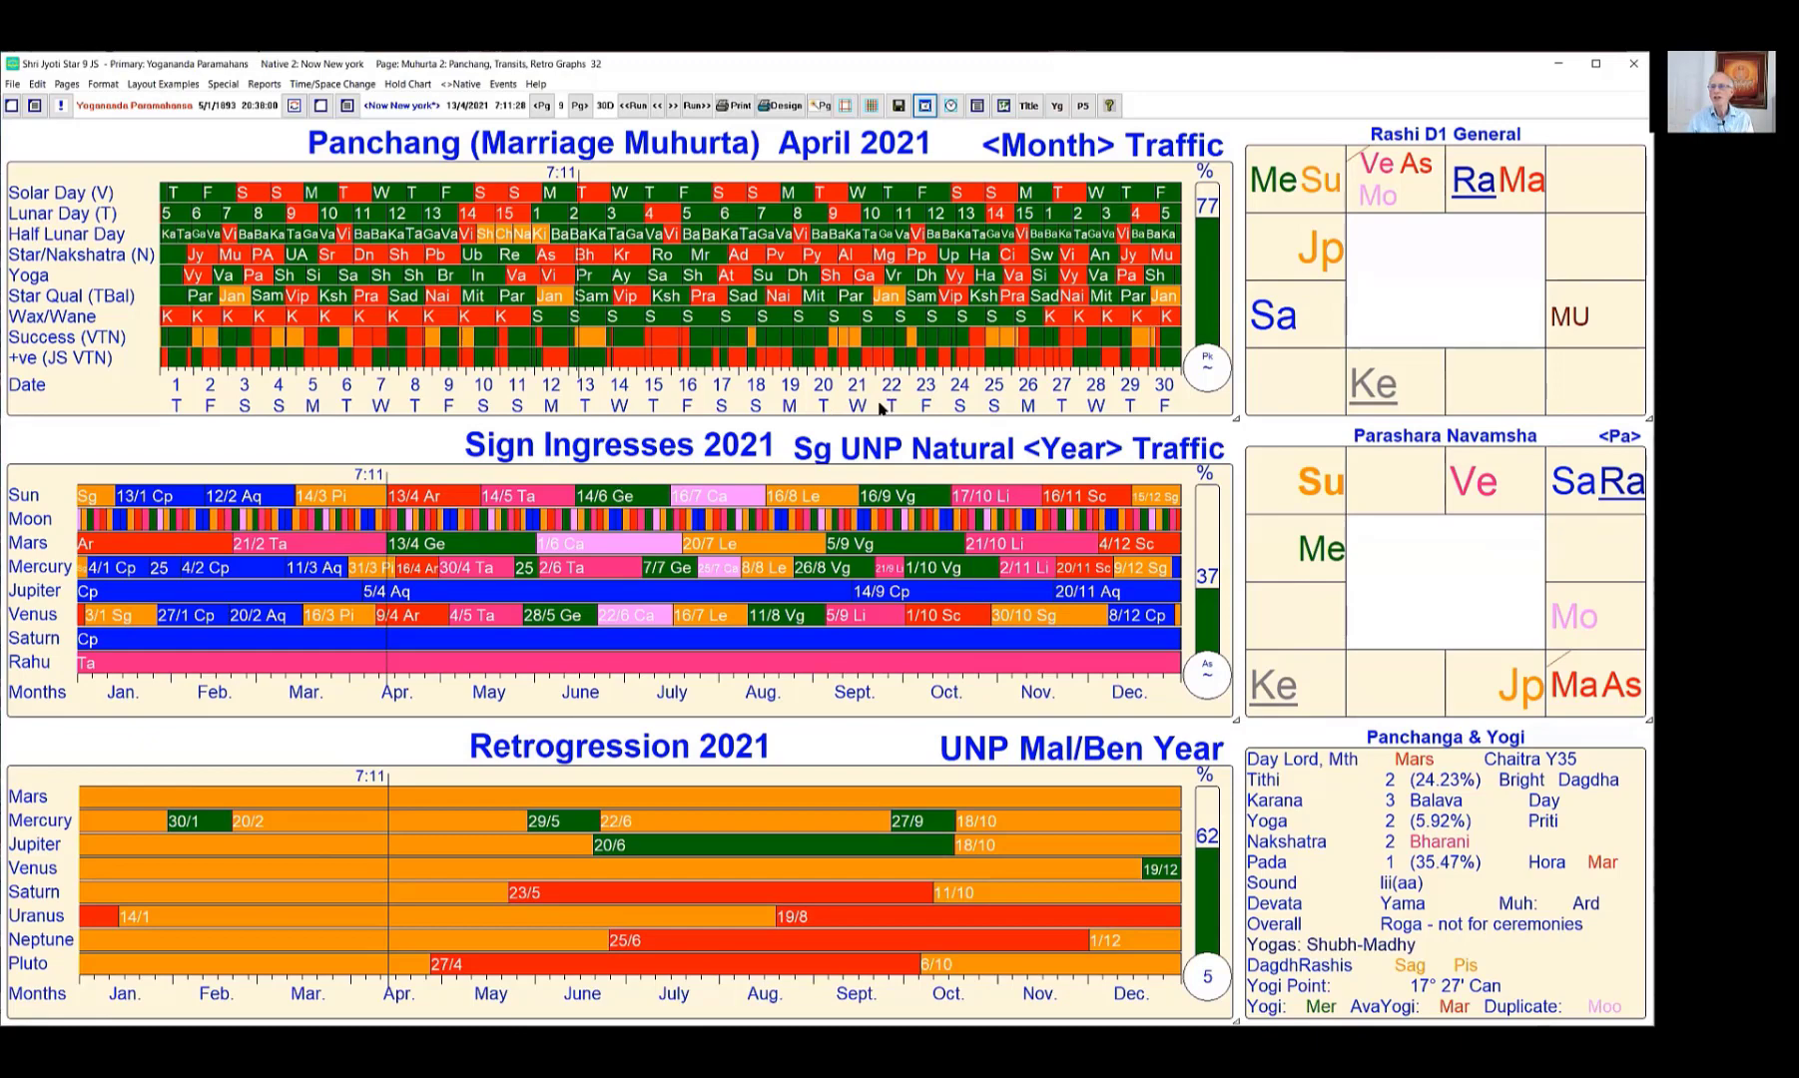
# Switch the ingress graph from signs to nakshatras and narrow its period through Month to Week.
pyautogui.click(821, 455)
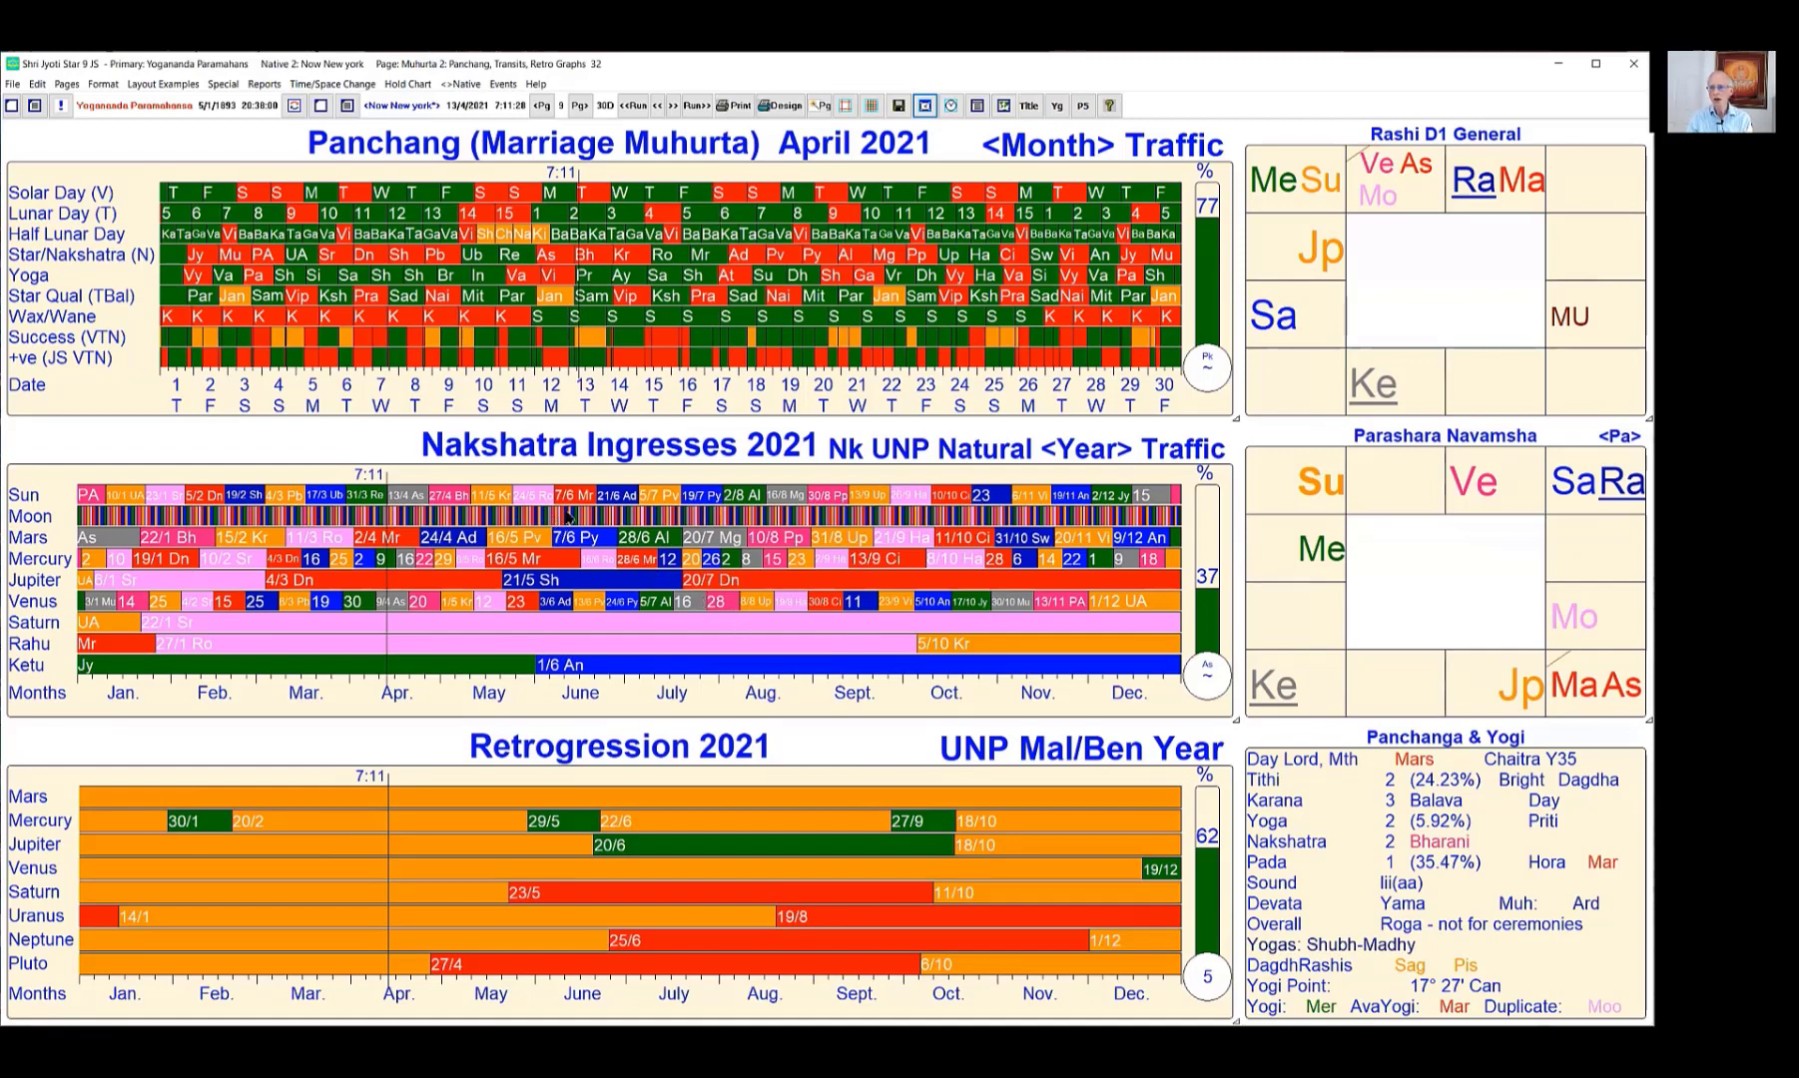
pyautogui.click(1057, 454)
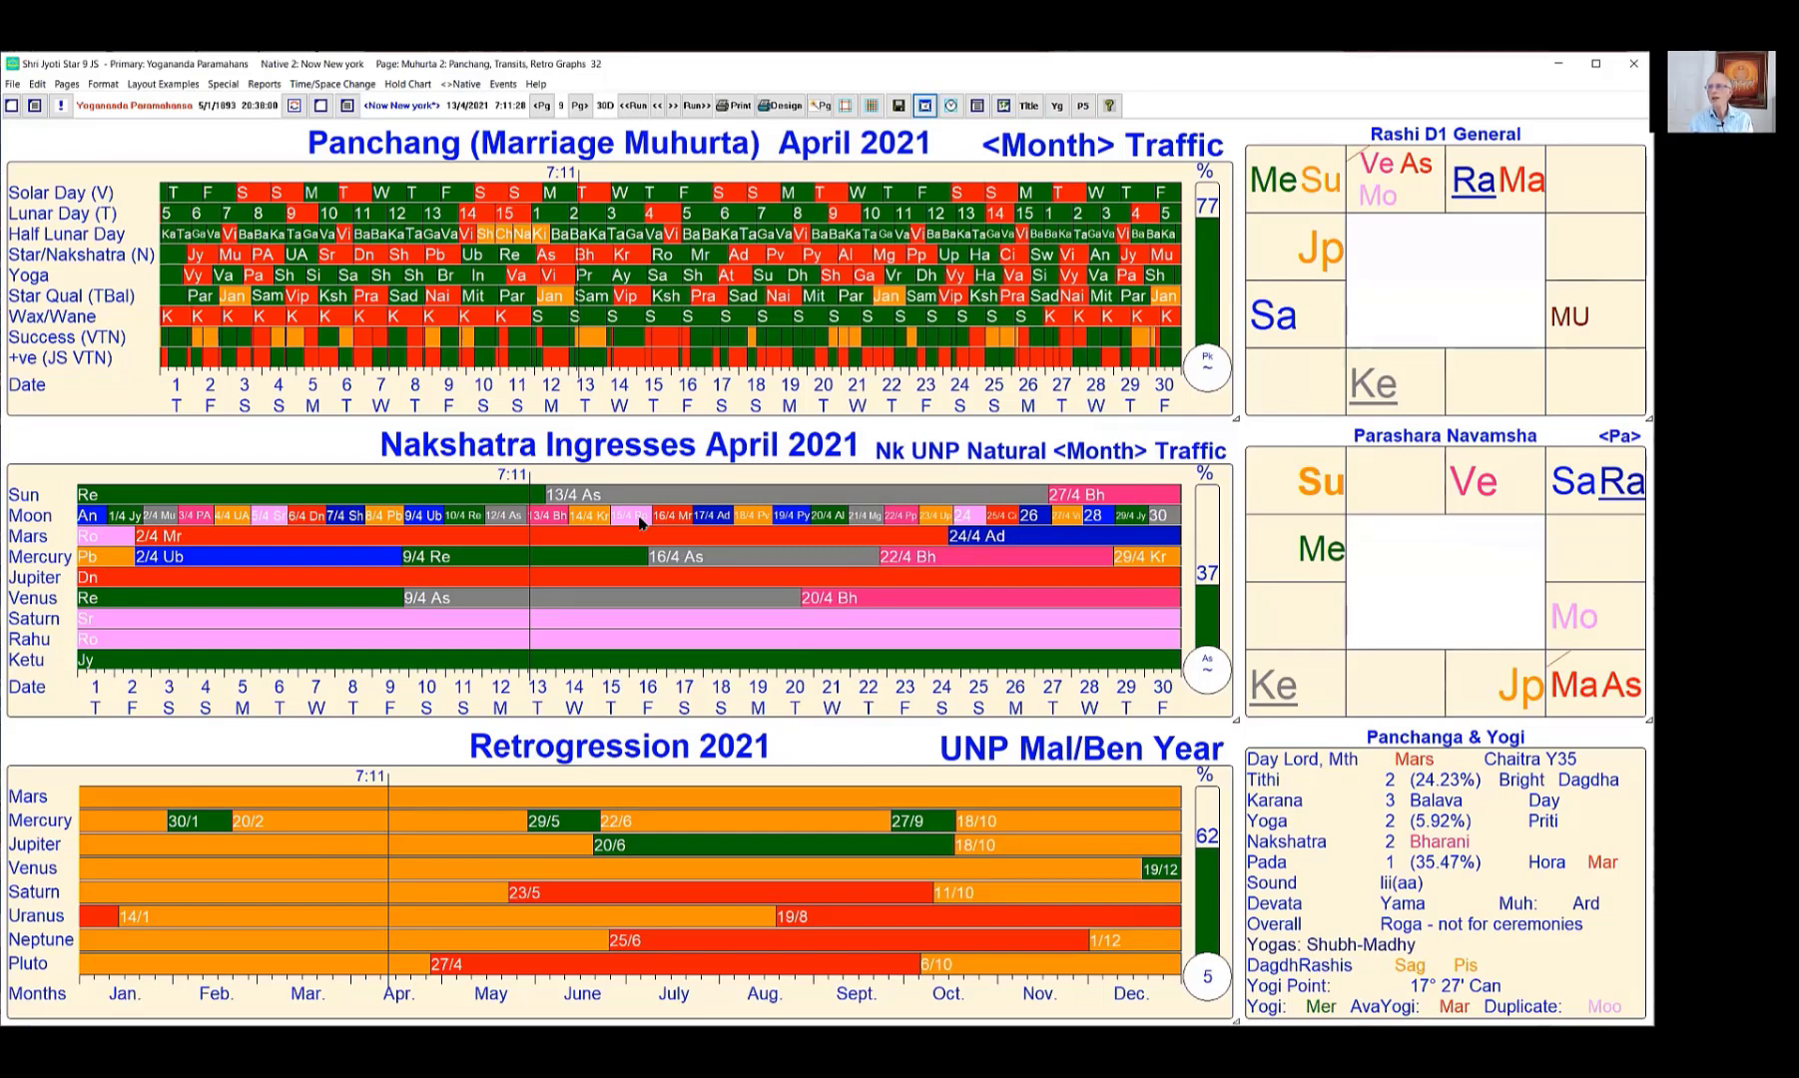
pyautogui.click(1062, 452)
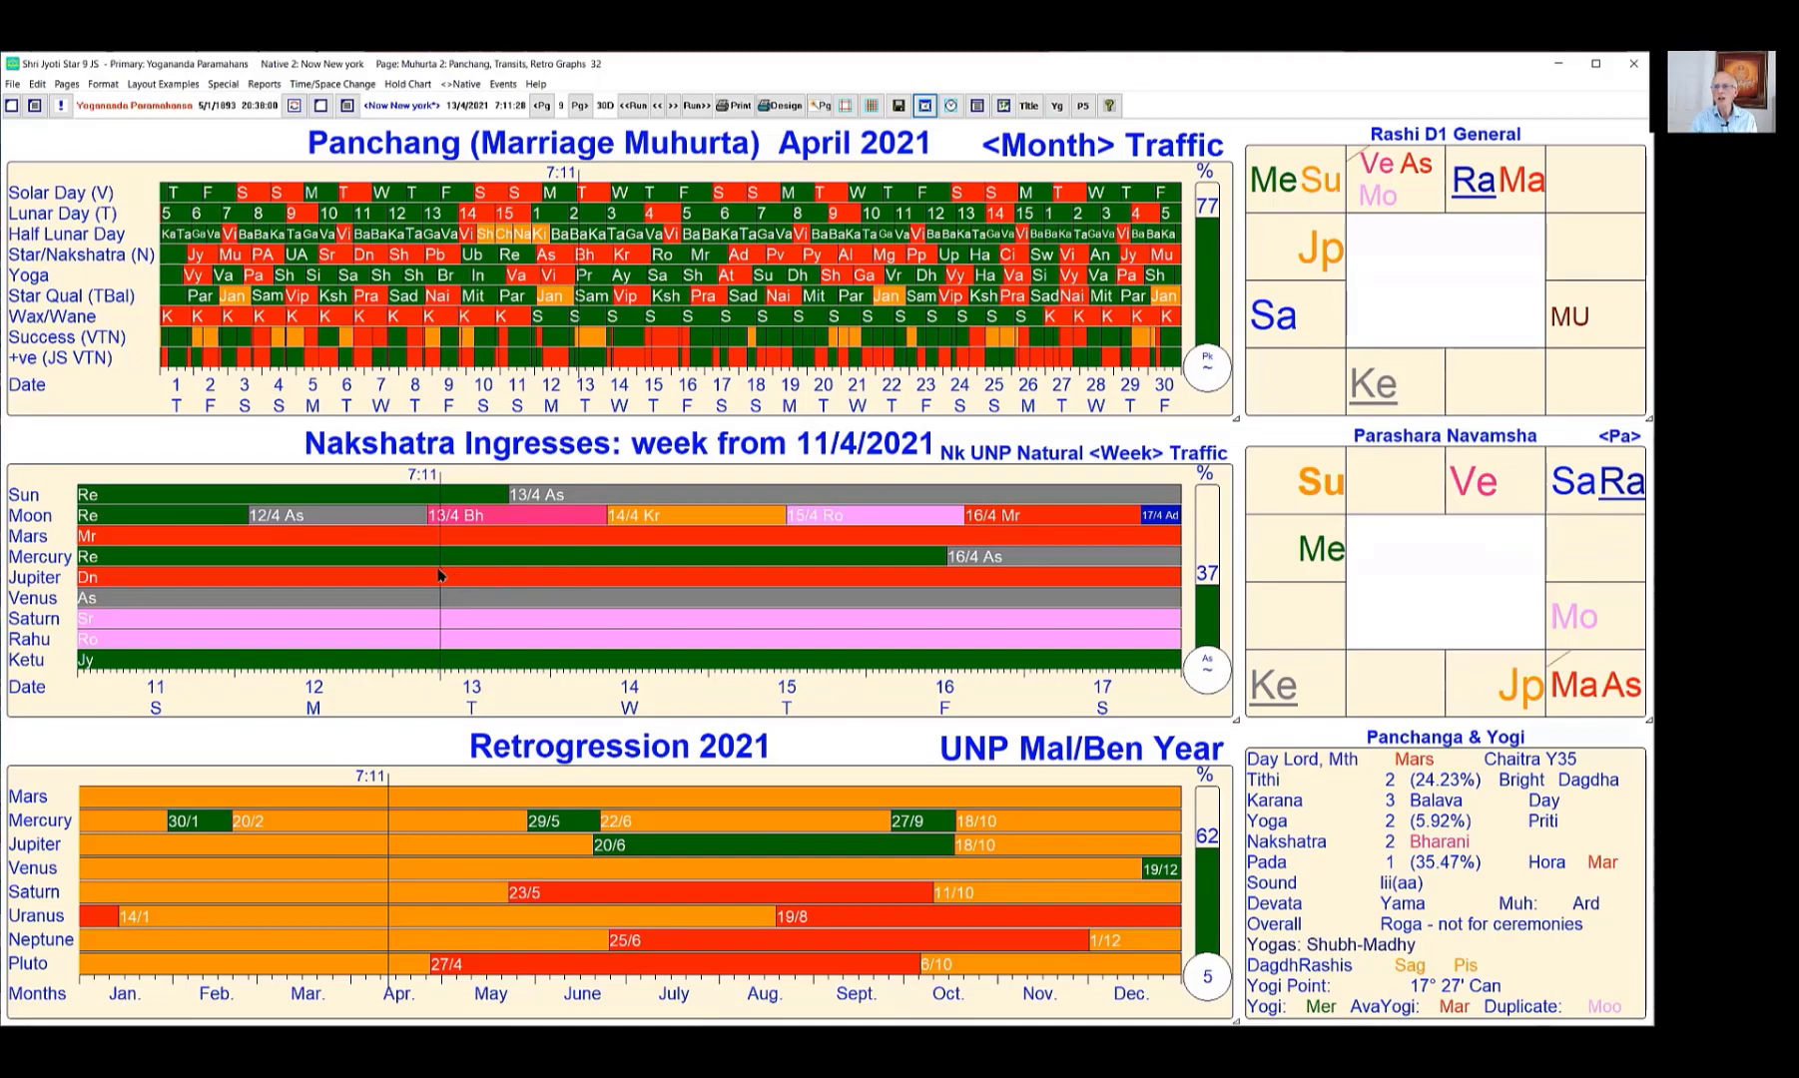
# Move the graph's time line back to 4:43 on 13/4/2021 and set the Nakshatra Ingresses period to Day.
pyautogui.moveTo(437, 573); pyautogui.dragTo(424, 576)
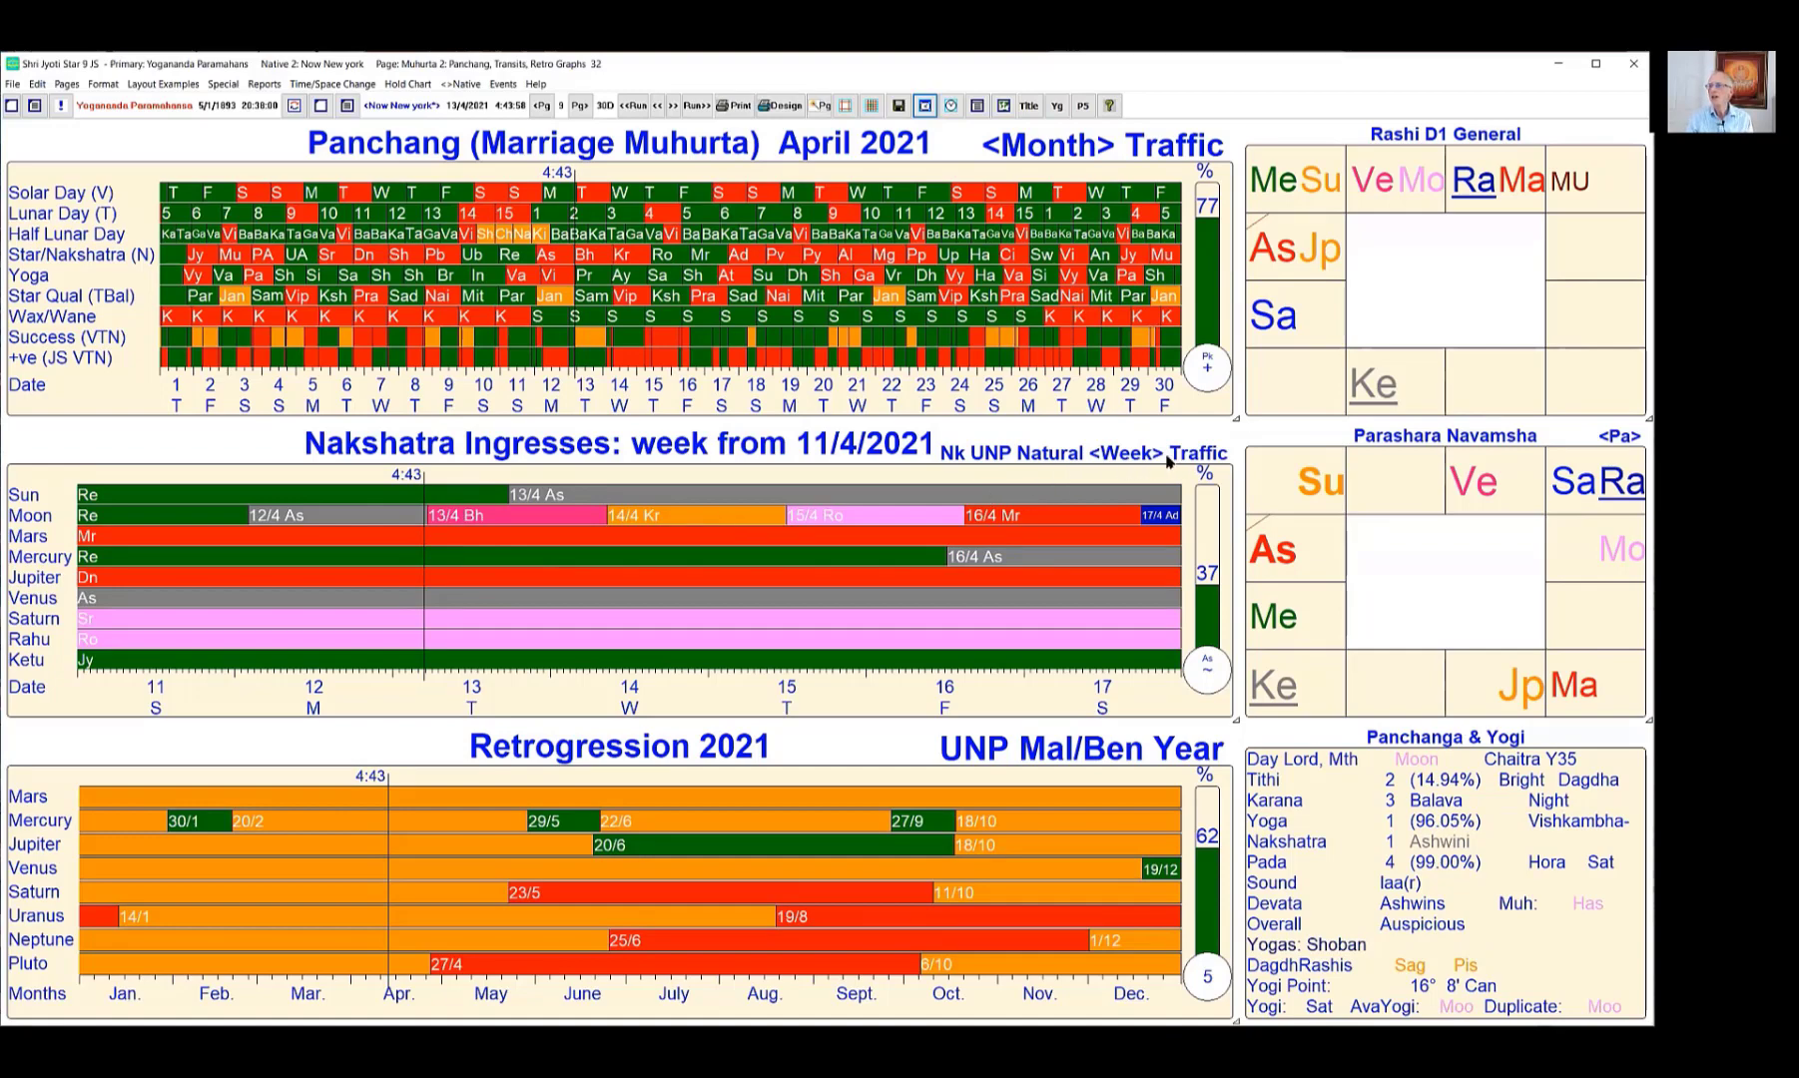
pyautogui.click(1103, 455)
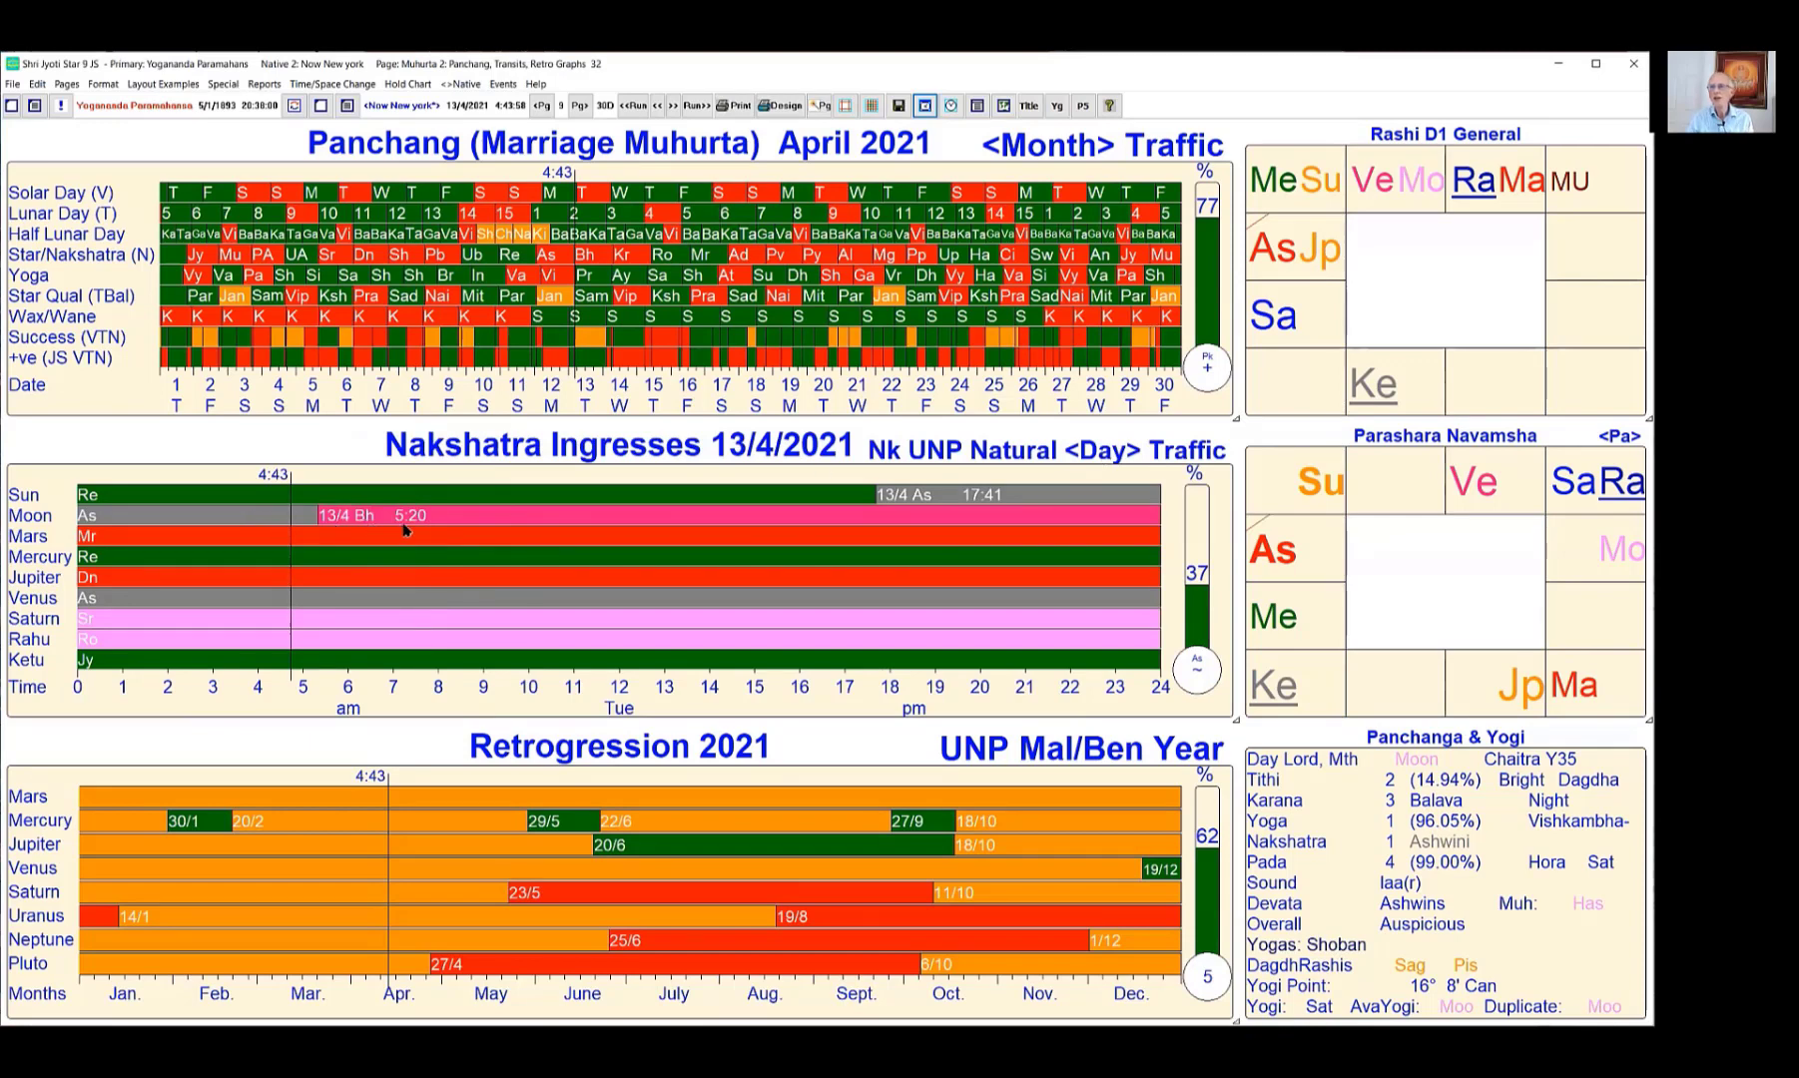
# Widen the Nakshatra Ingresses period to 5 Years and switch the graph back to sign ingresses.
pyautogui.click(1069, 453)
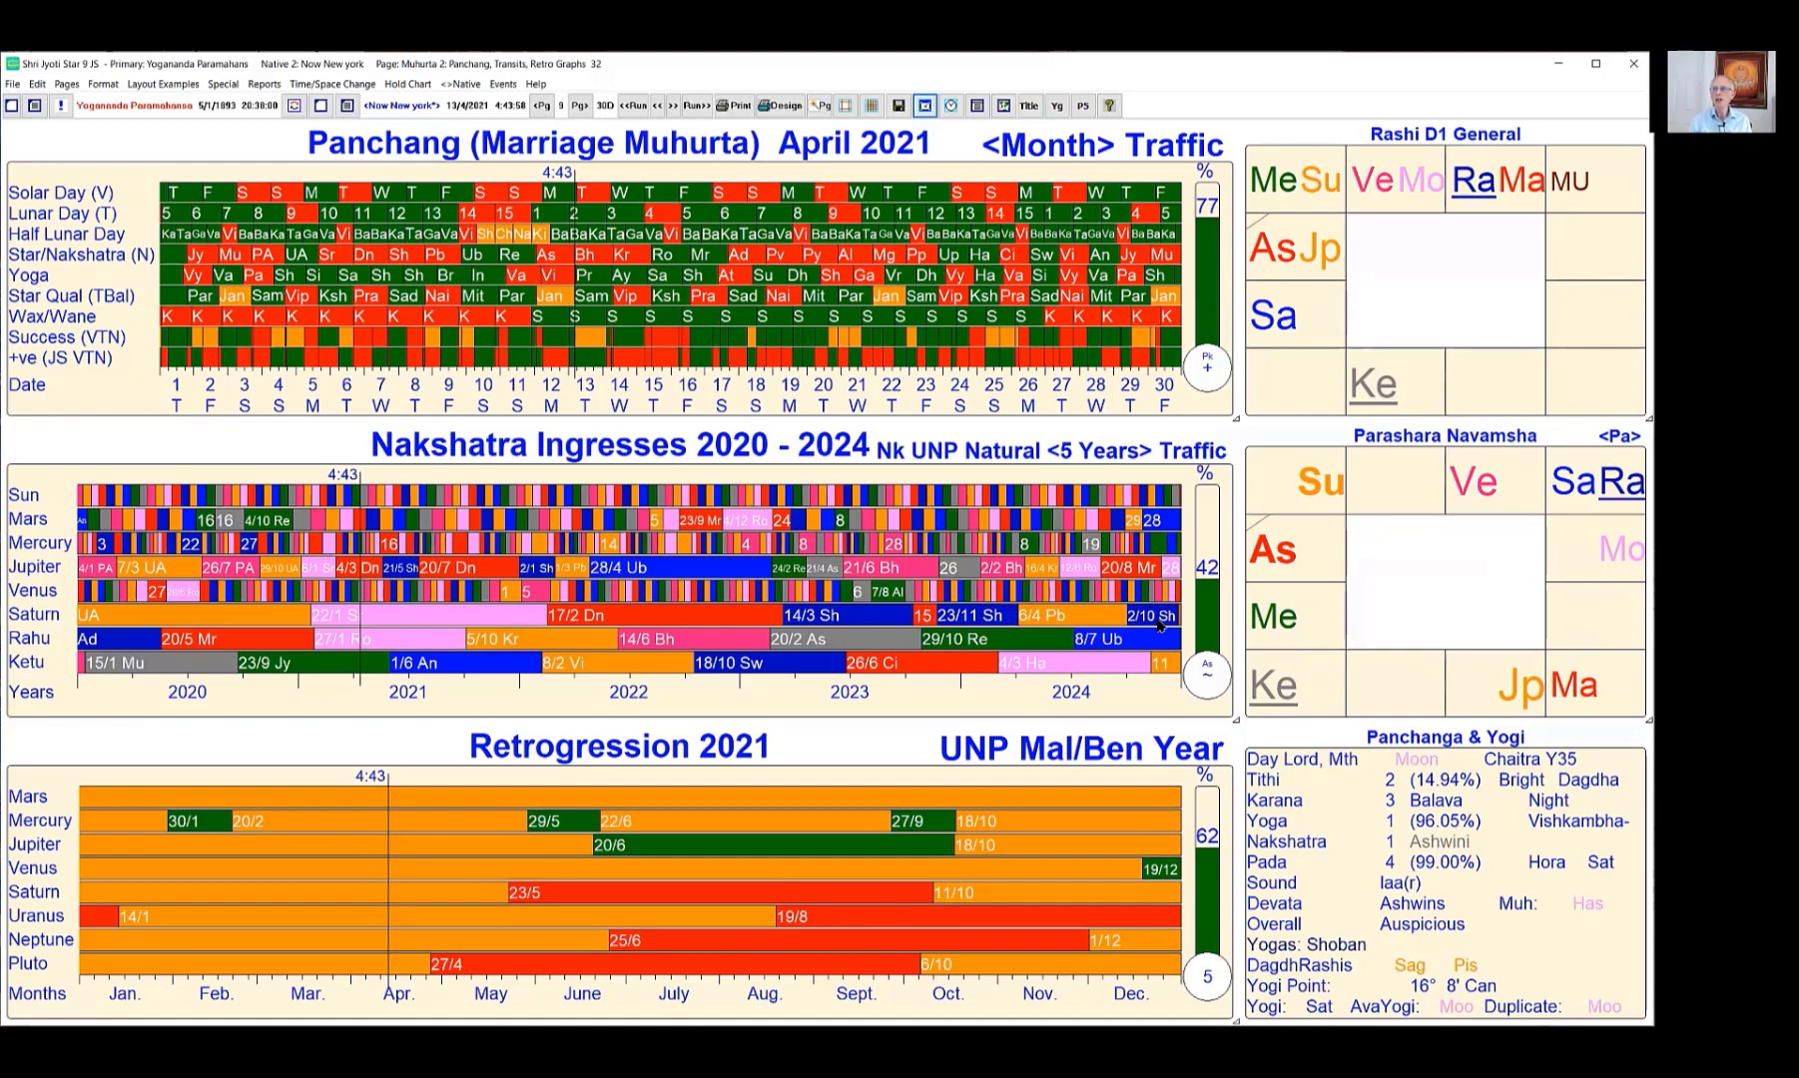
pyautogui.click(884, 451)
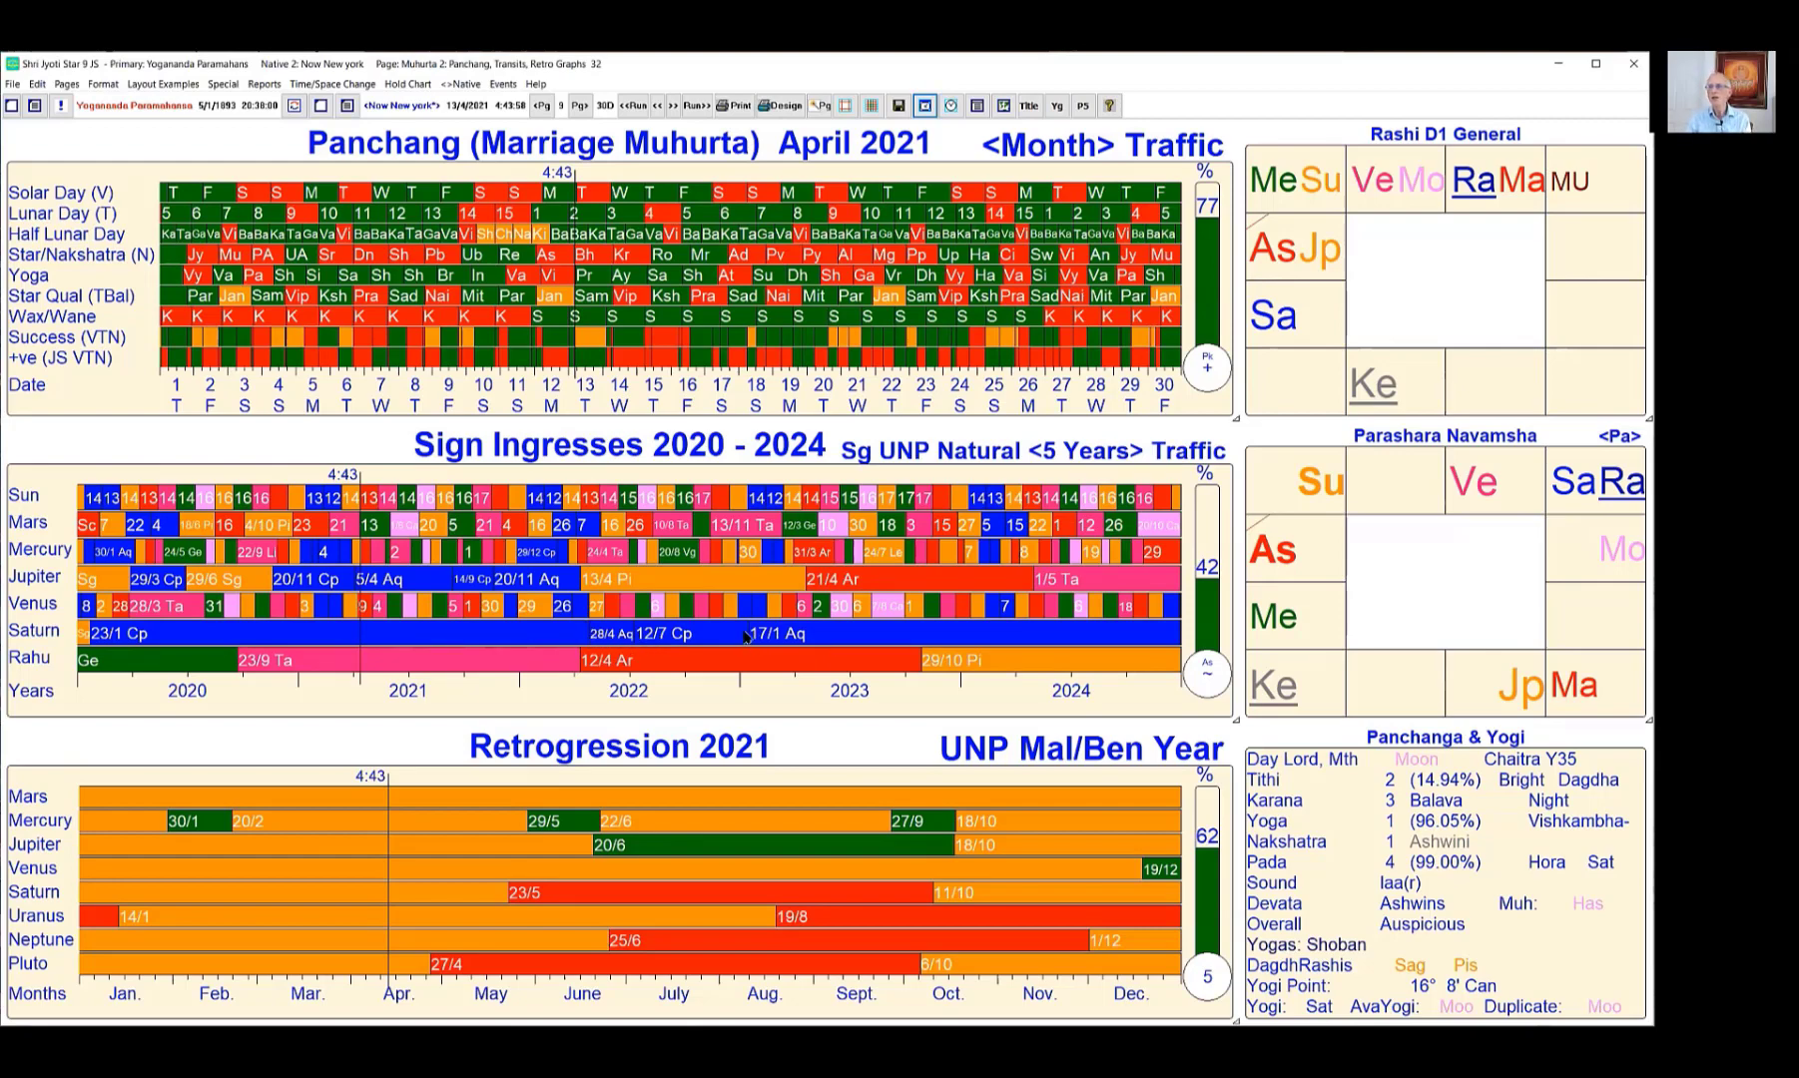
# Compare Dignity with Mal/Ben colouring on the Sign Ingresses graph, ending on Mal/Ben, and add Uranus, Neptune and Pluto.
pyautogui.click(994, 457)
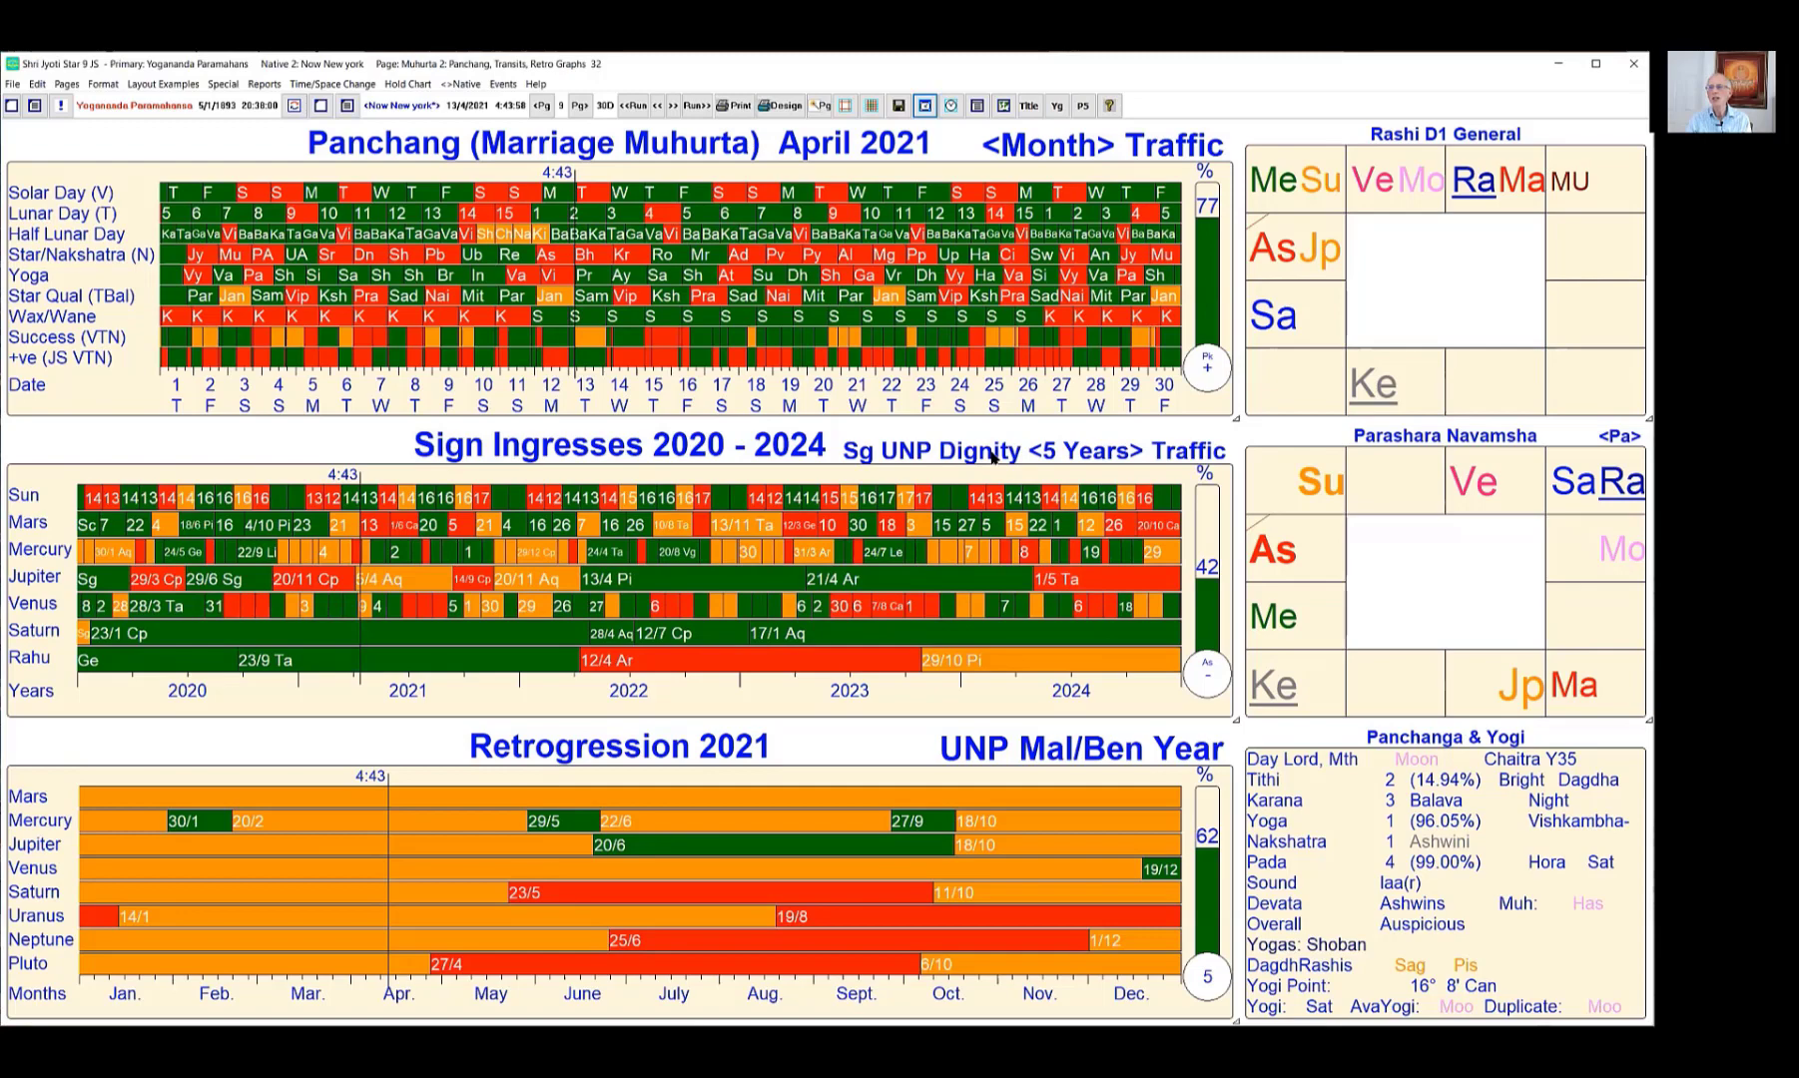
pyautogui.click(993, 457)
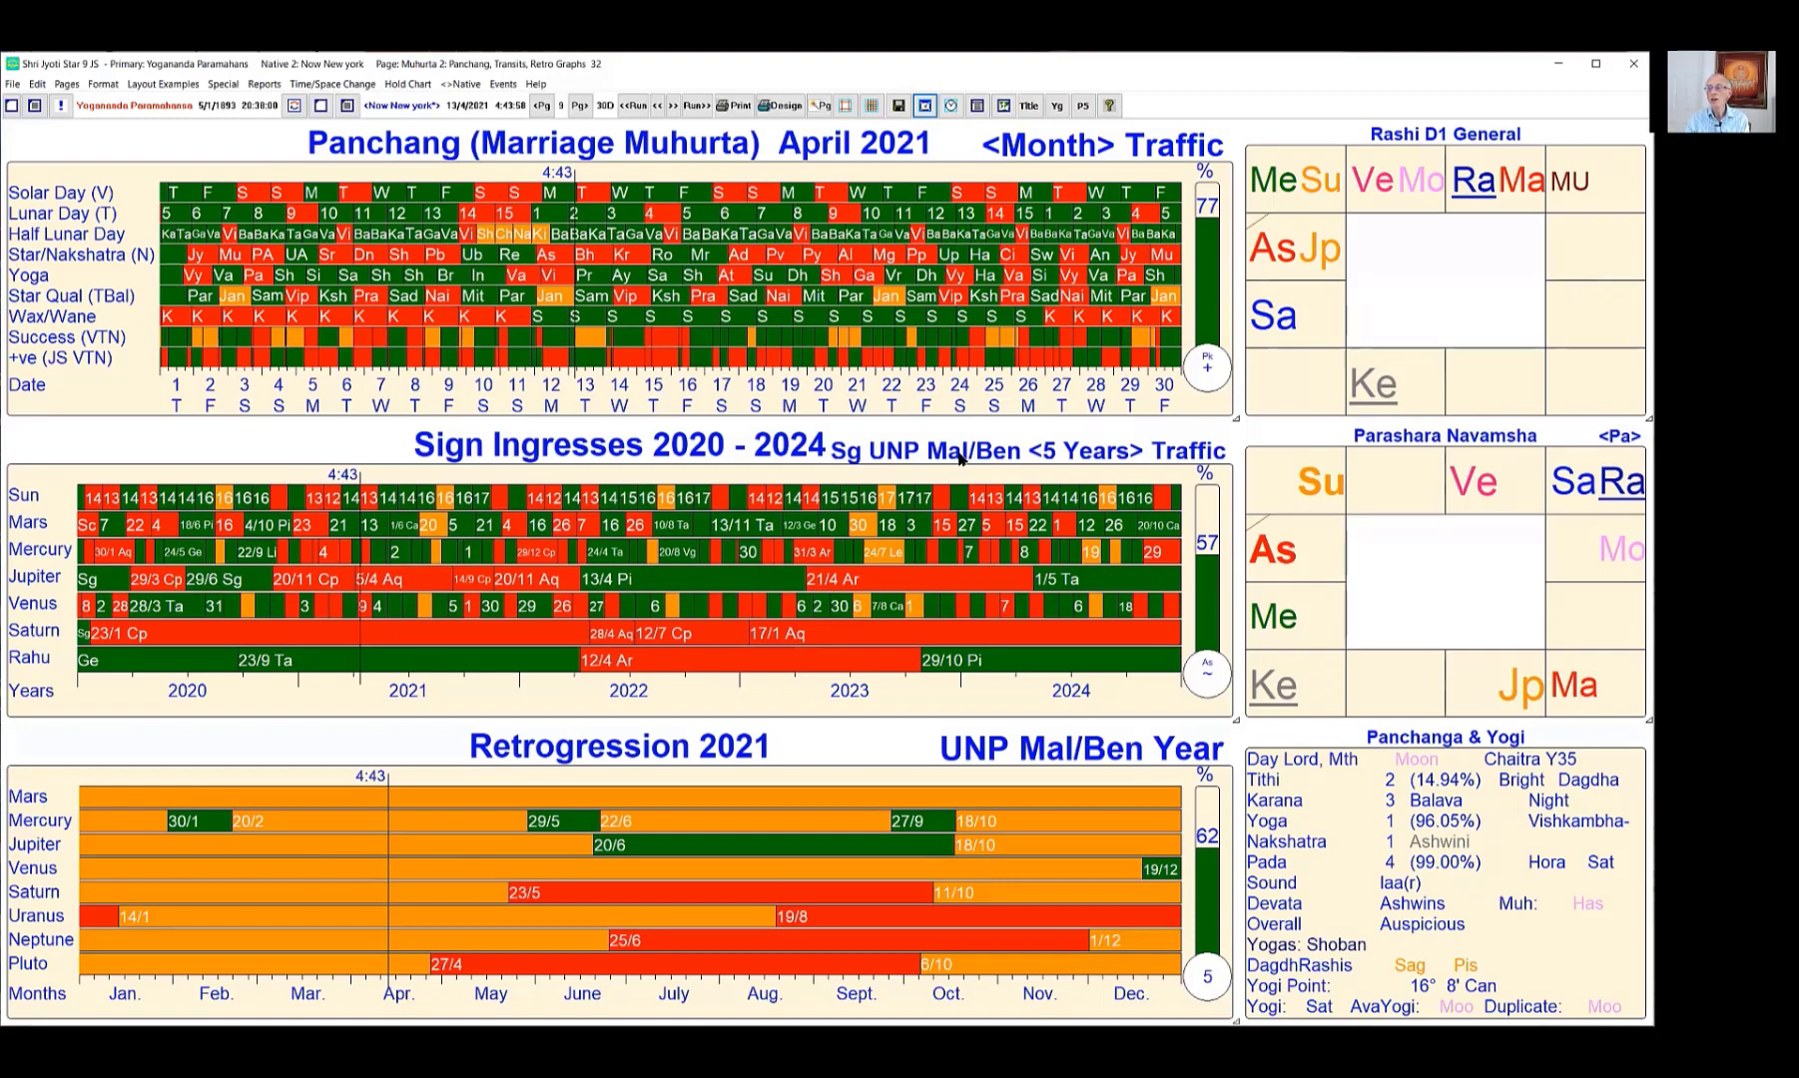
pyautogui.click(891, 454)
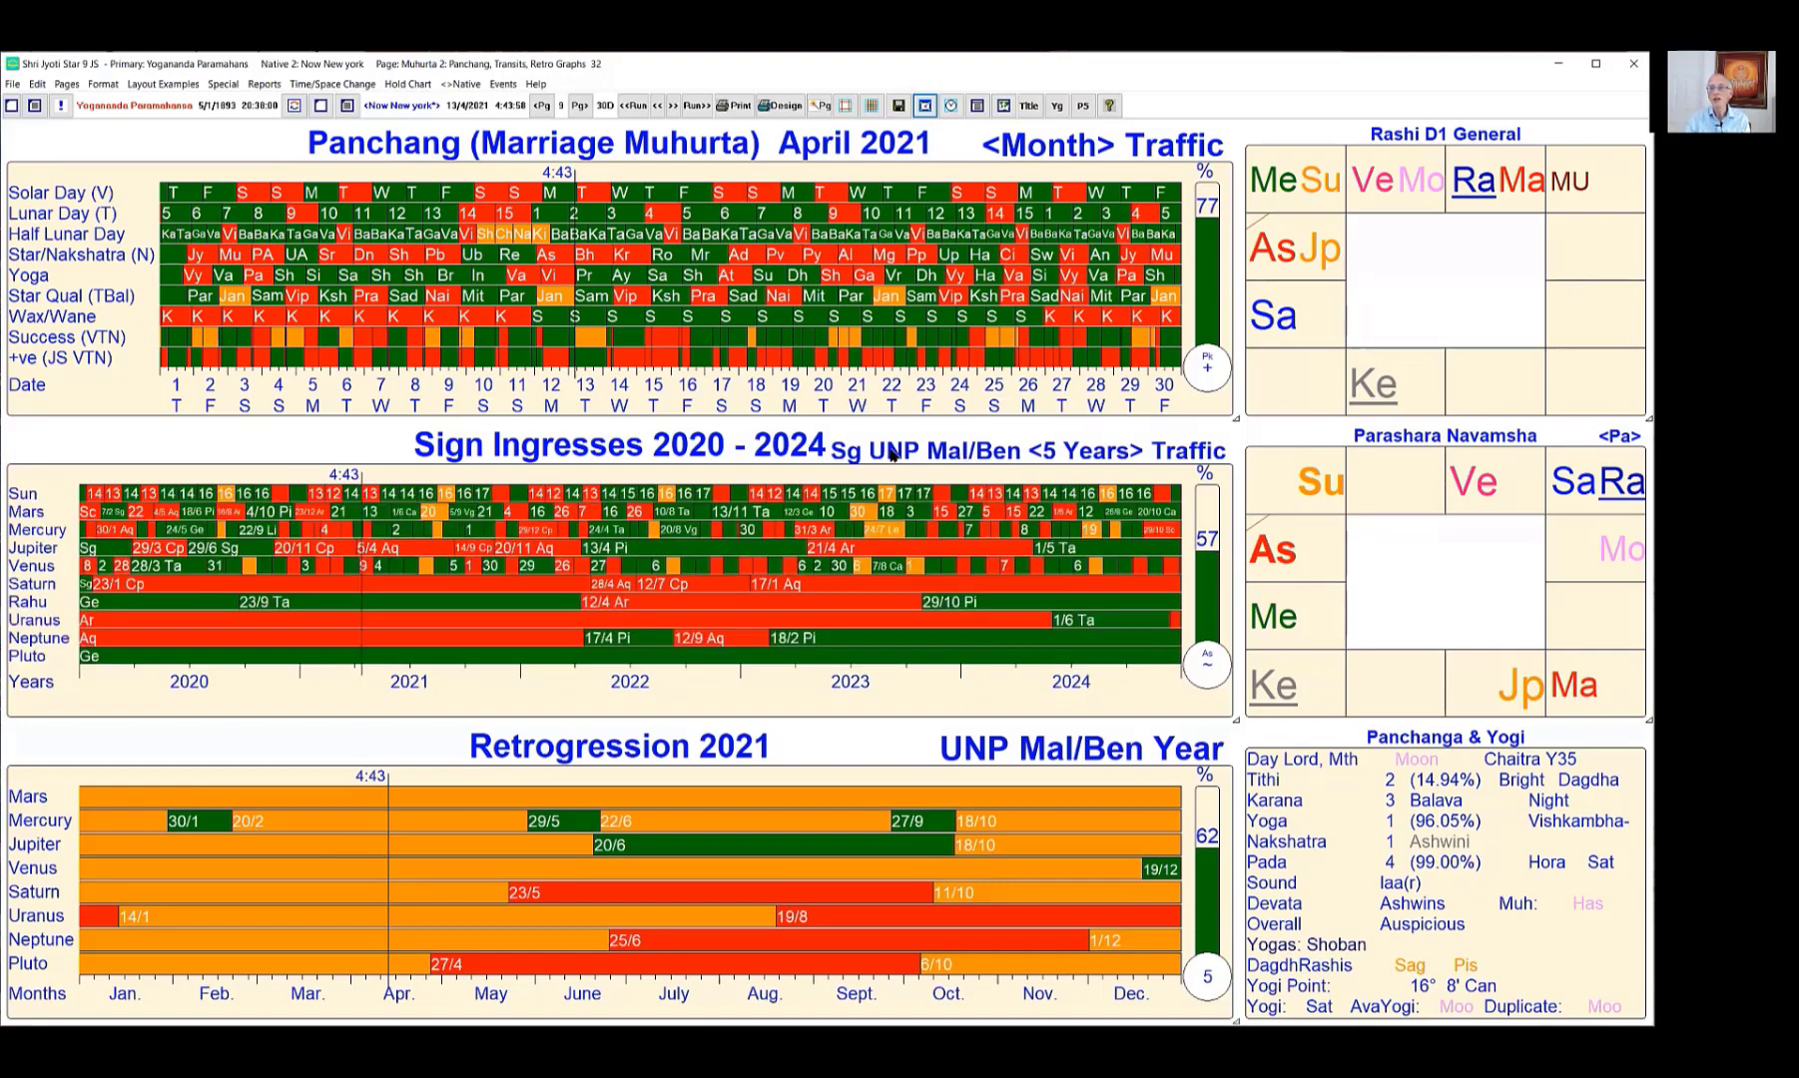